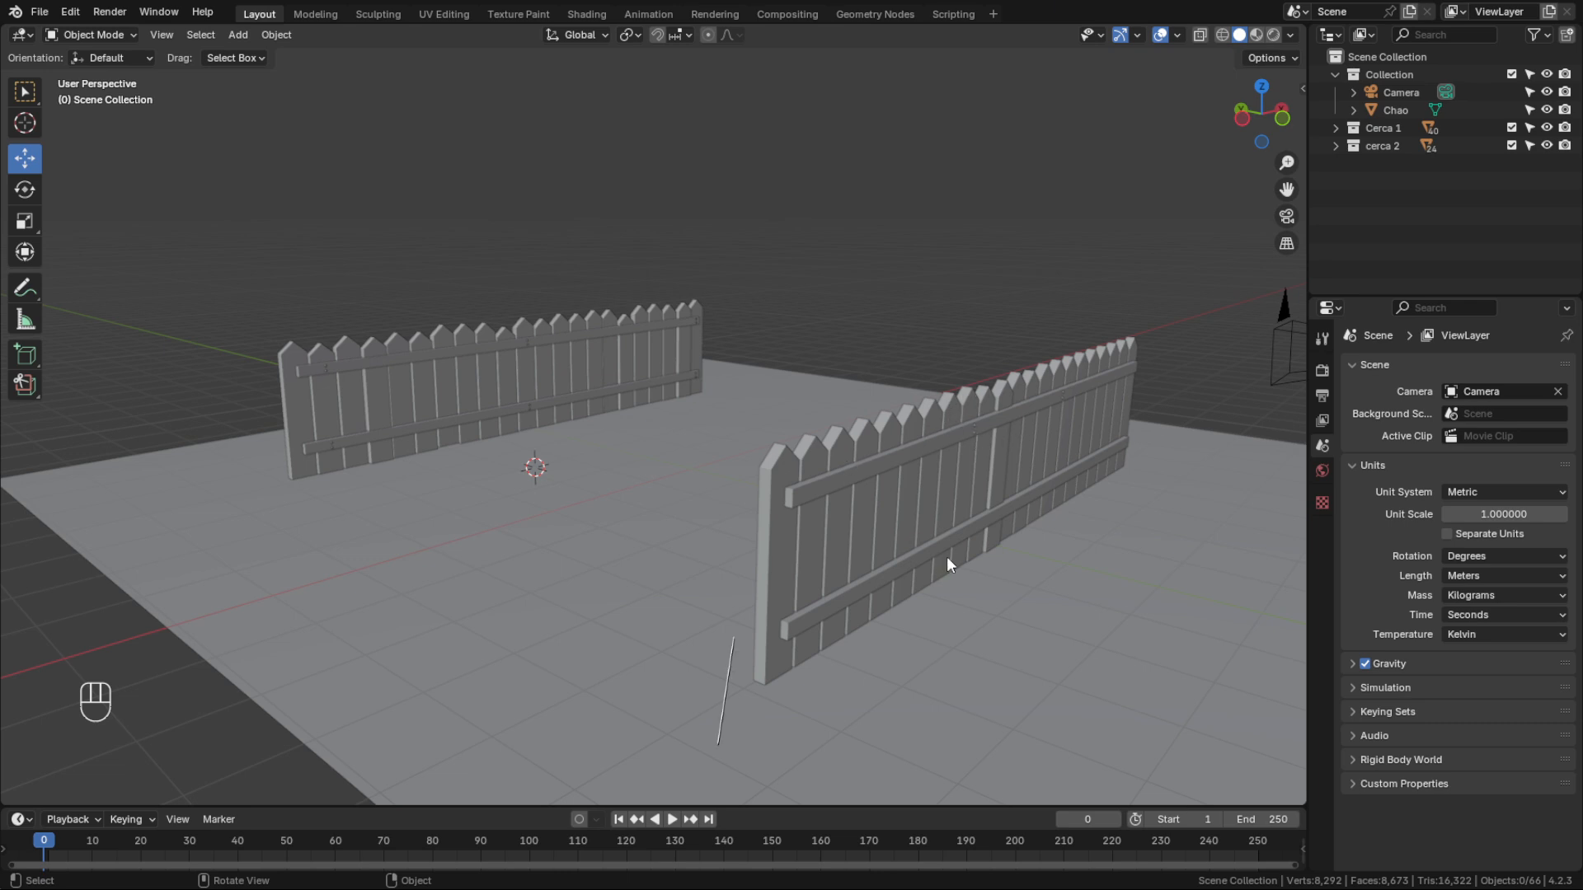
Examine the two picket fences on the ground plane, picking out a single plank in each fence
left_click(944, 464)
mouse_move(957, 461)
middle_mouse_down()
mouse_move(922, 462)
mouse_move(943, 476)
middle_mouse_up()
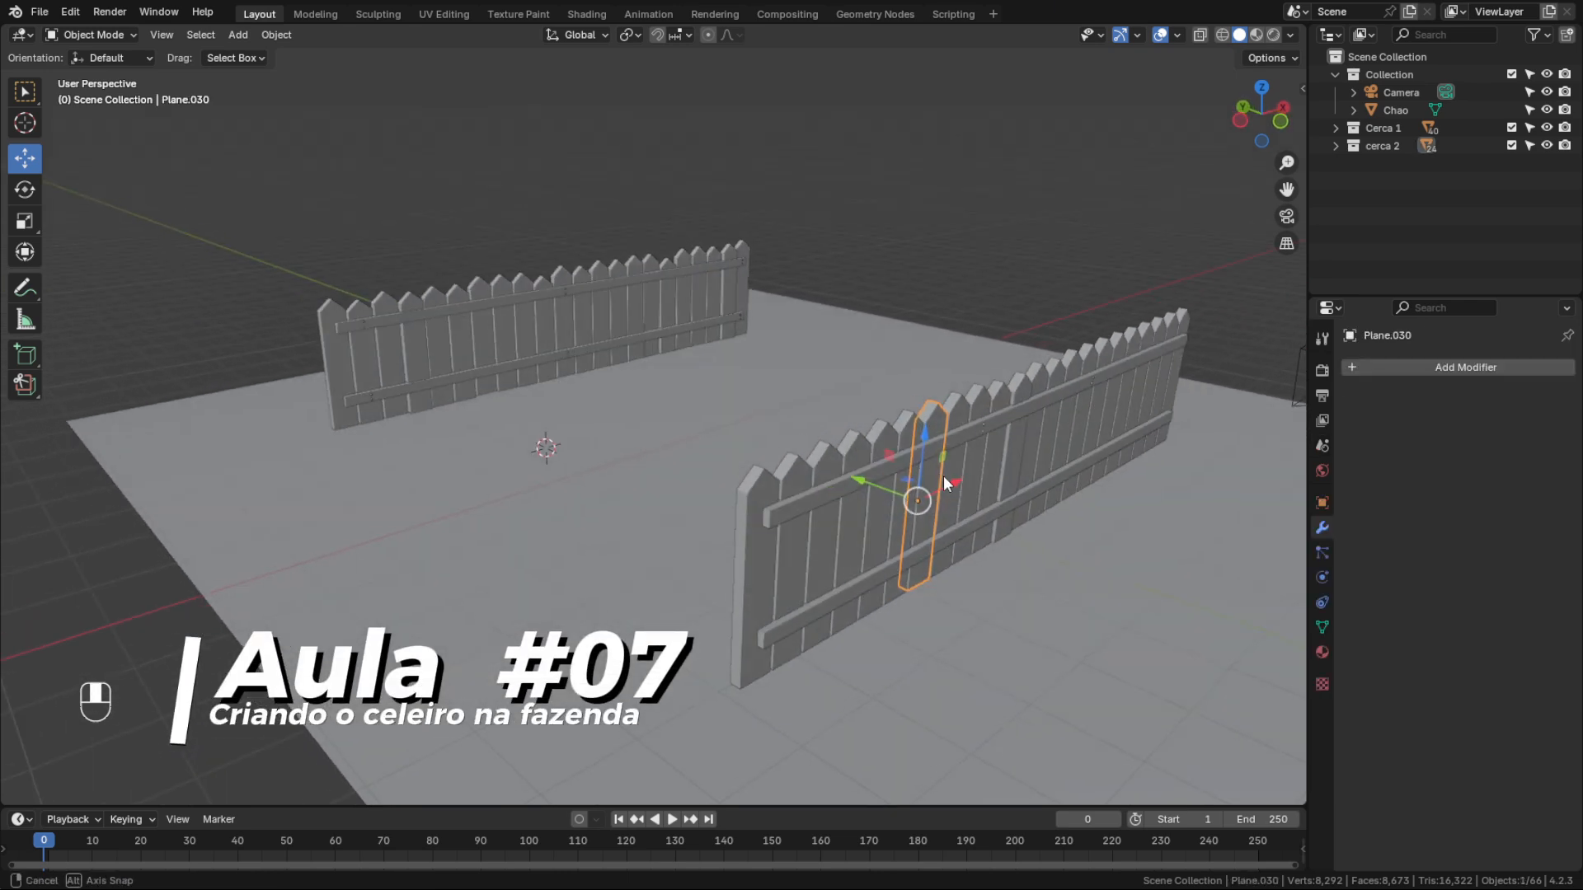
scroll(943, 476, "up", 2)
scroll(943, 477, "down", 2)
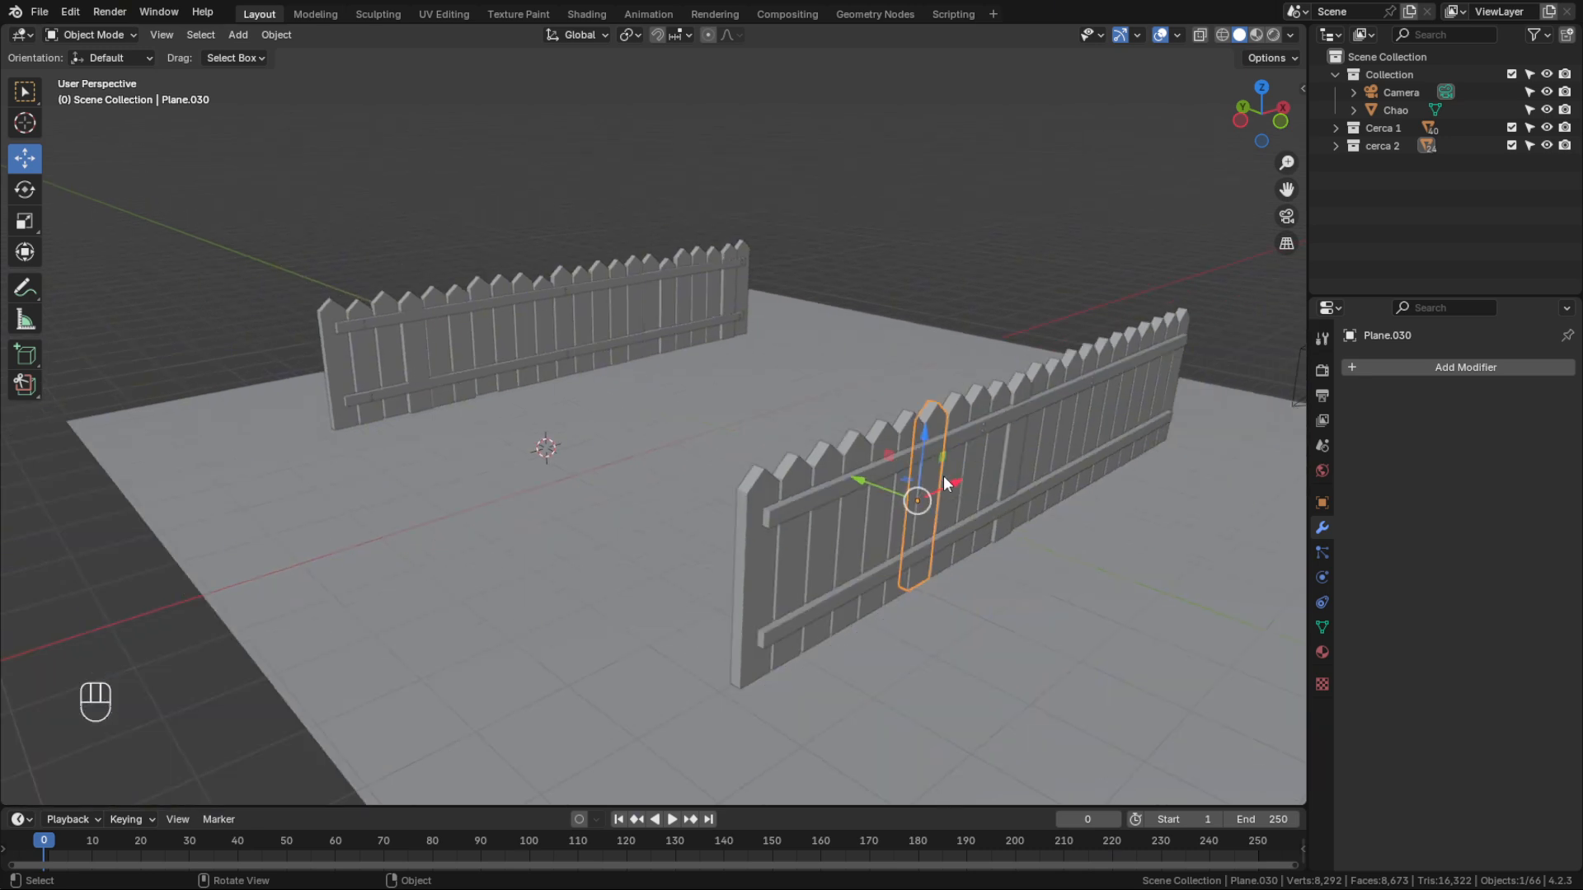
scroll(943, 476, "up", 1)
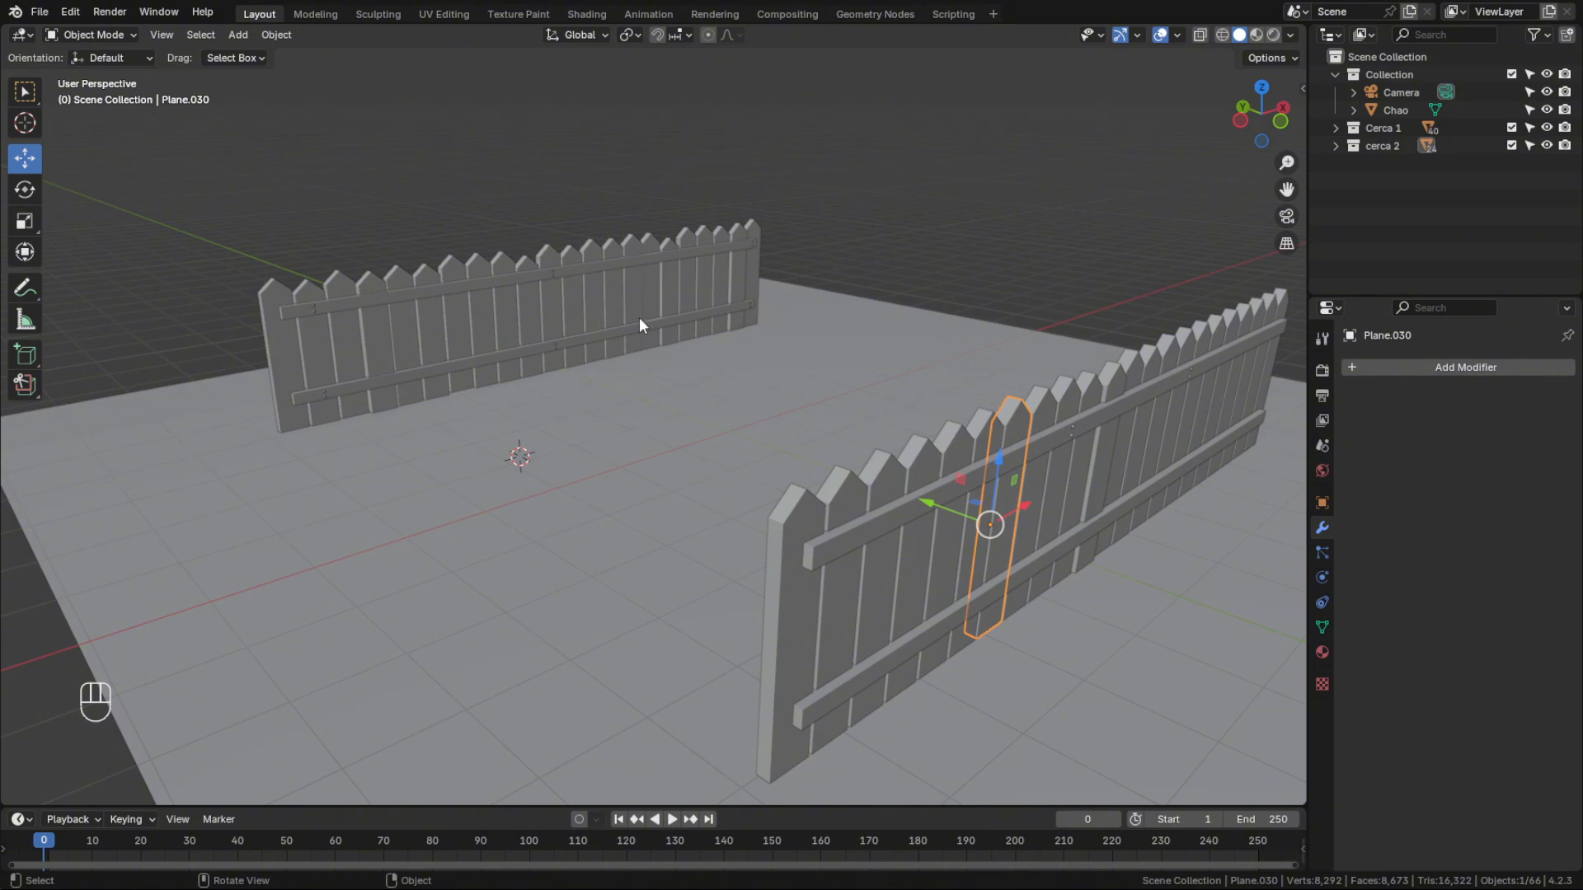
scroll(657, 288, "up", 1)
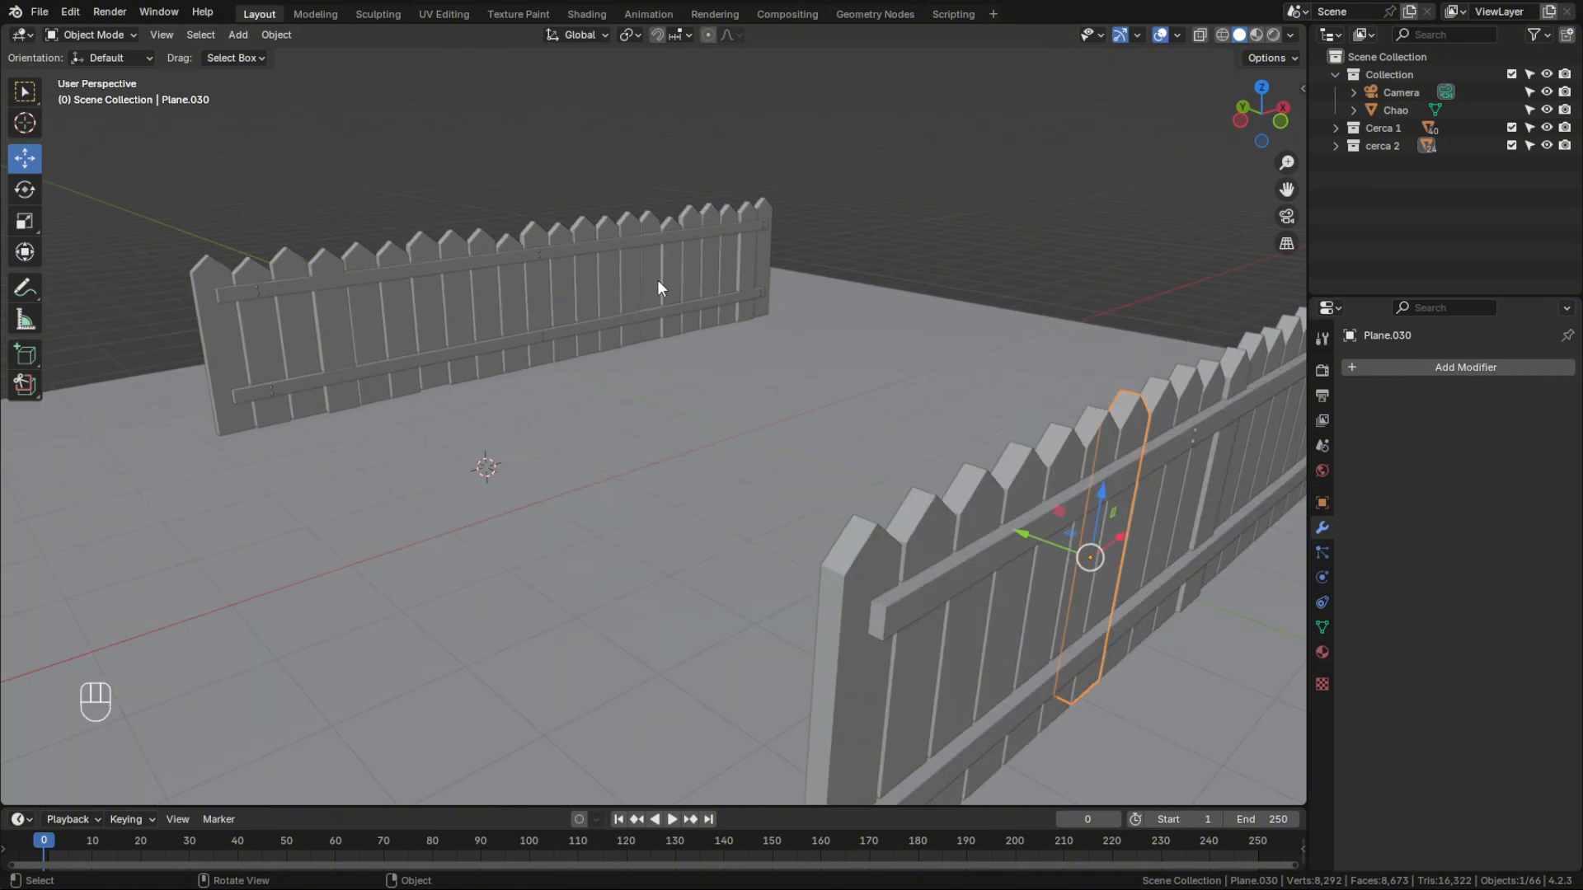
left_click(670, 219)
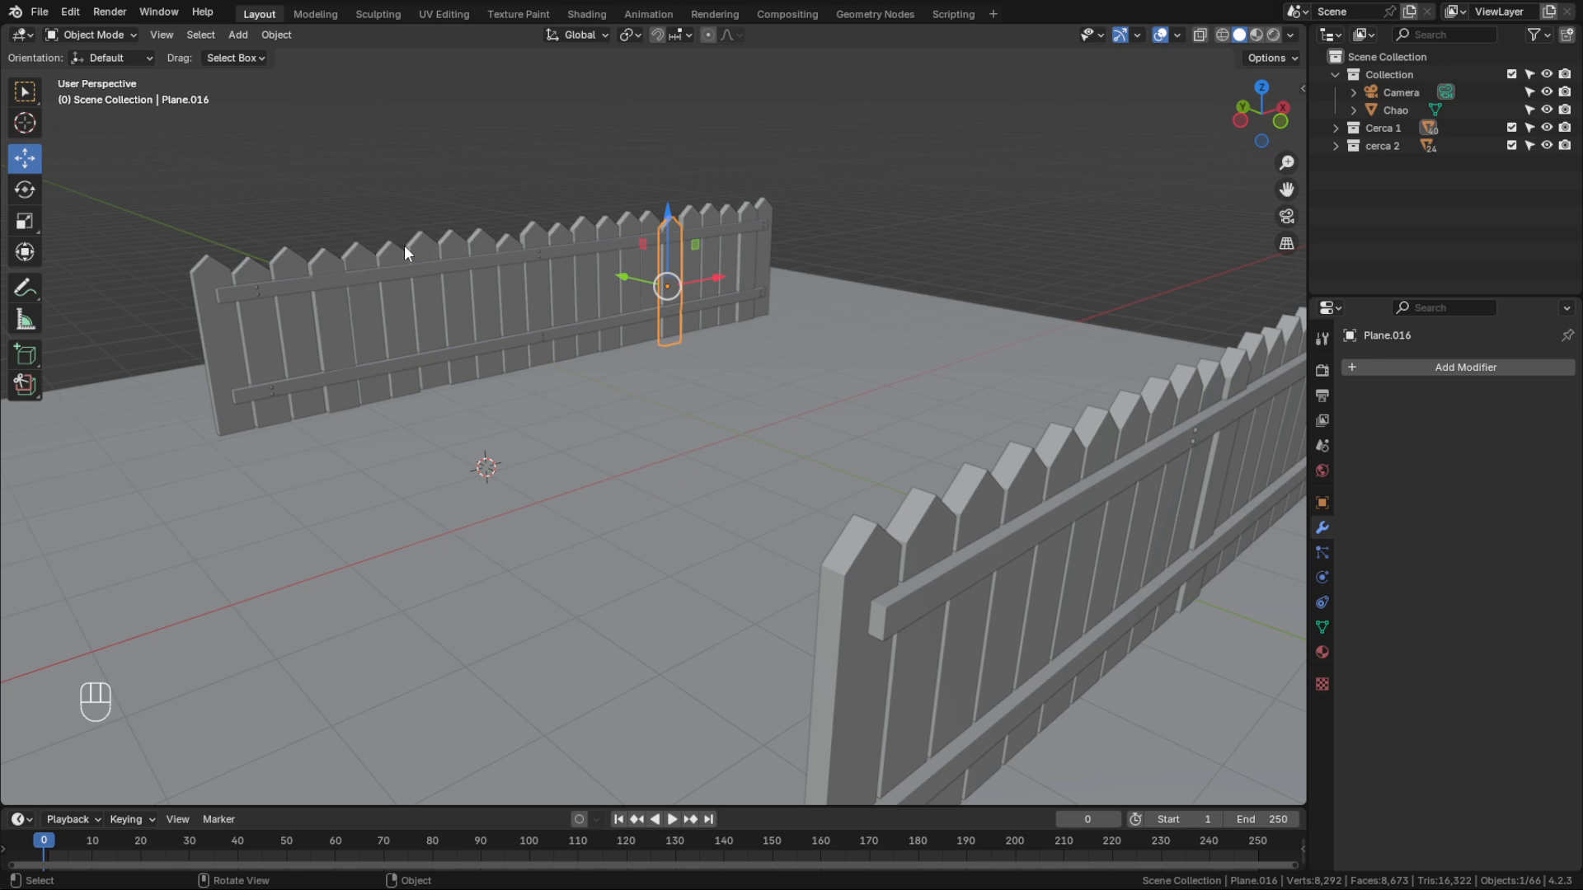
scroll(632, 264, "up", 1)
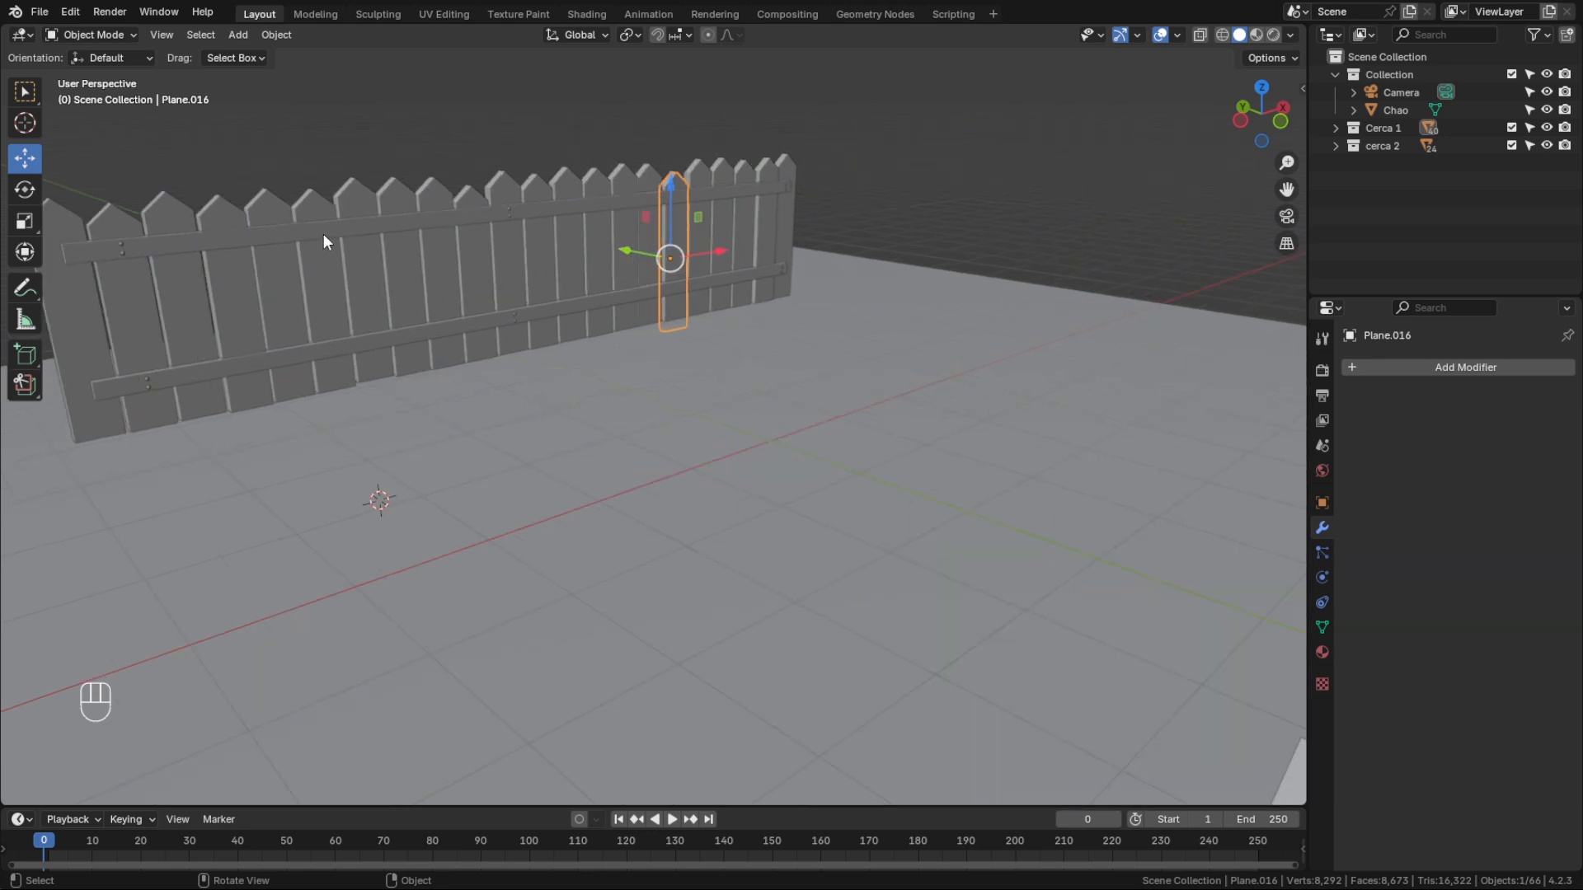
scroll(425, 309, "down", 1)
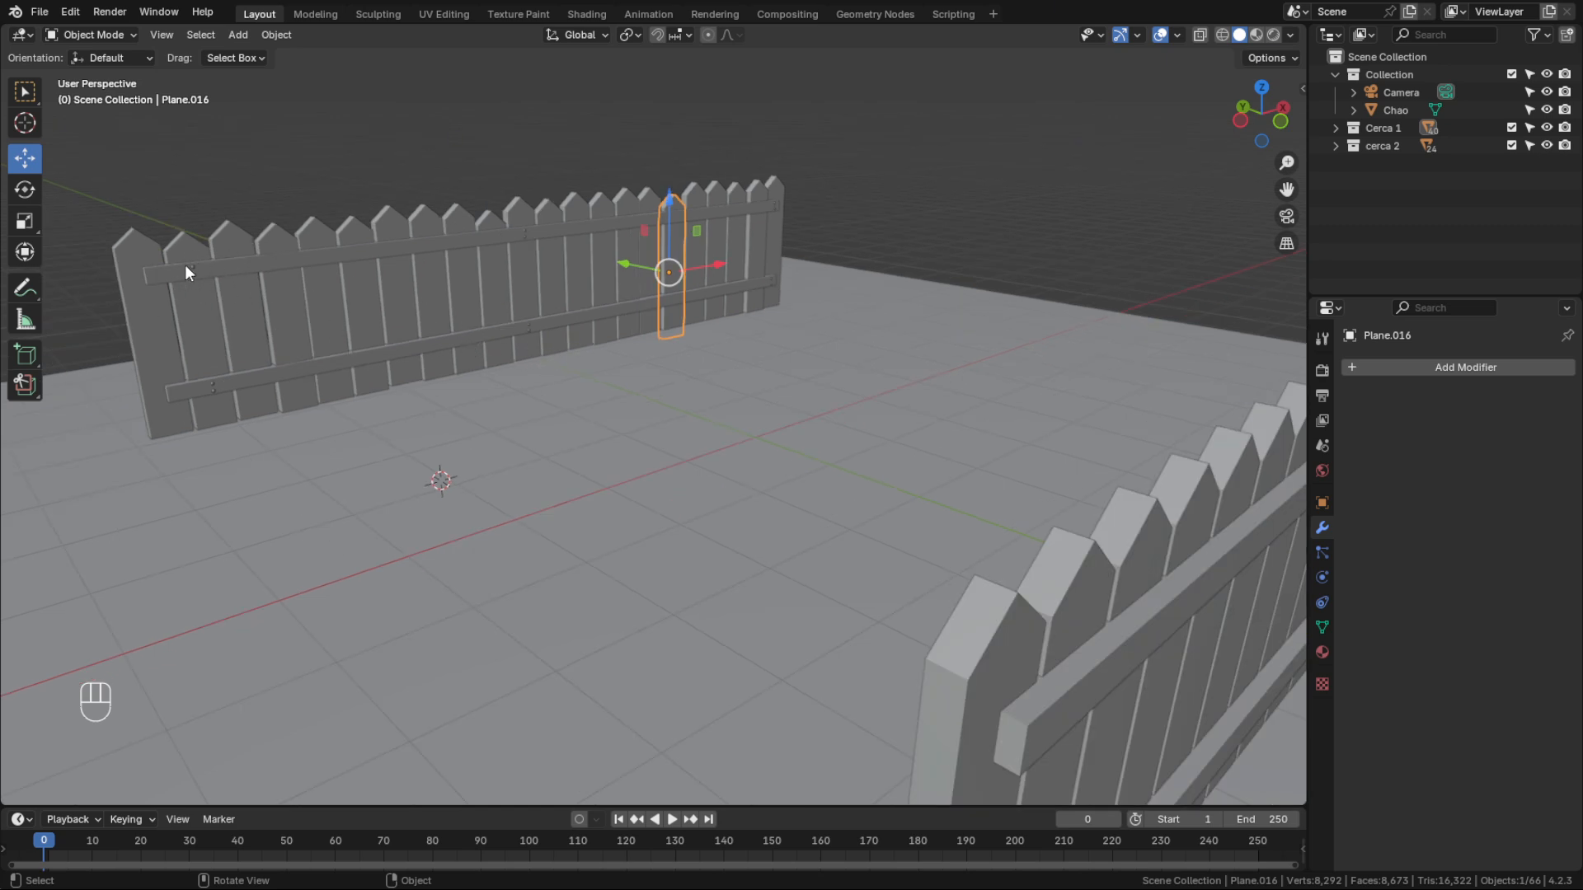
scroll(768, 461, "down", 1)
scroll(844, 491, "down", 1)
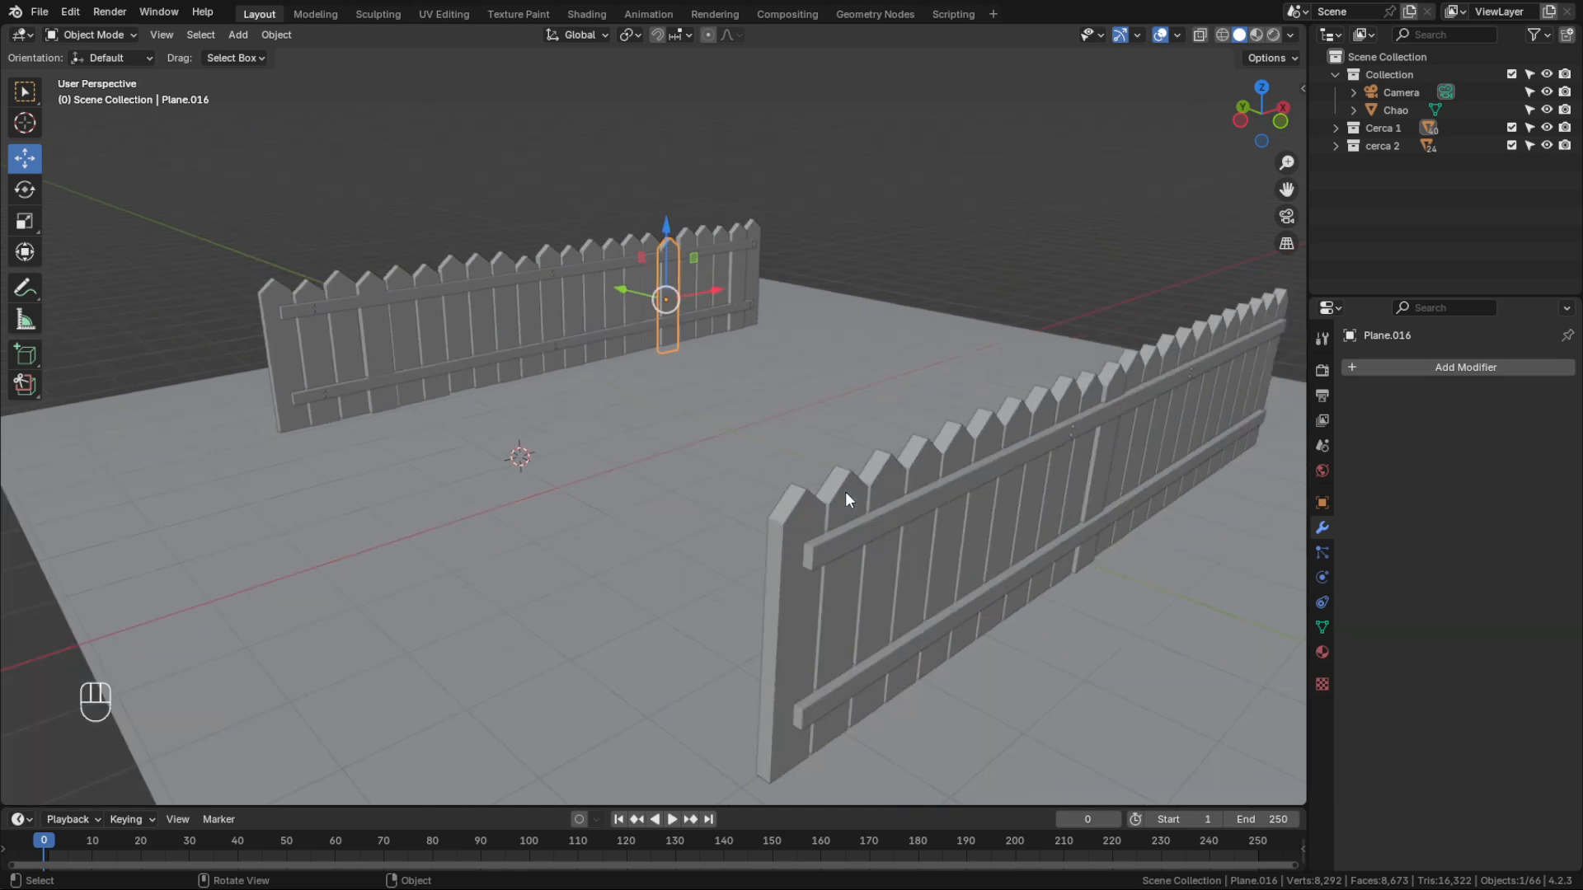
Check the textured fences through the camera with nothing selected, and return to the free perspective view
key("KP_0")
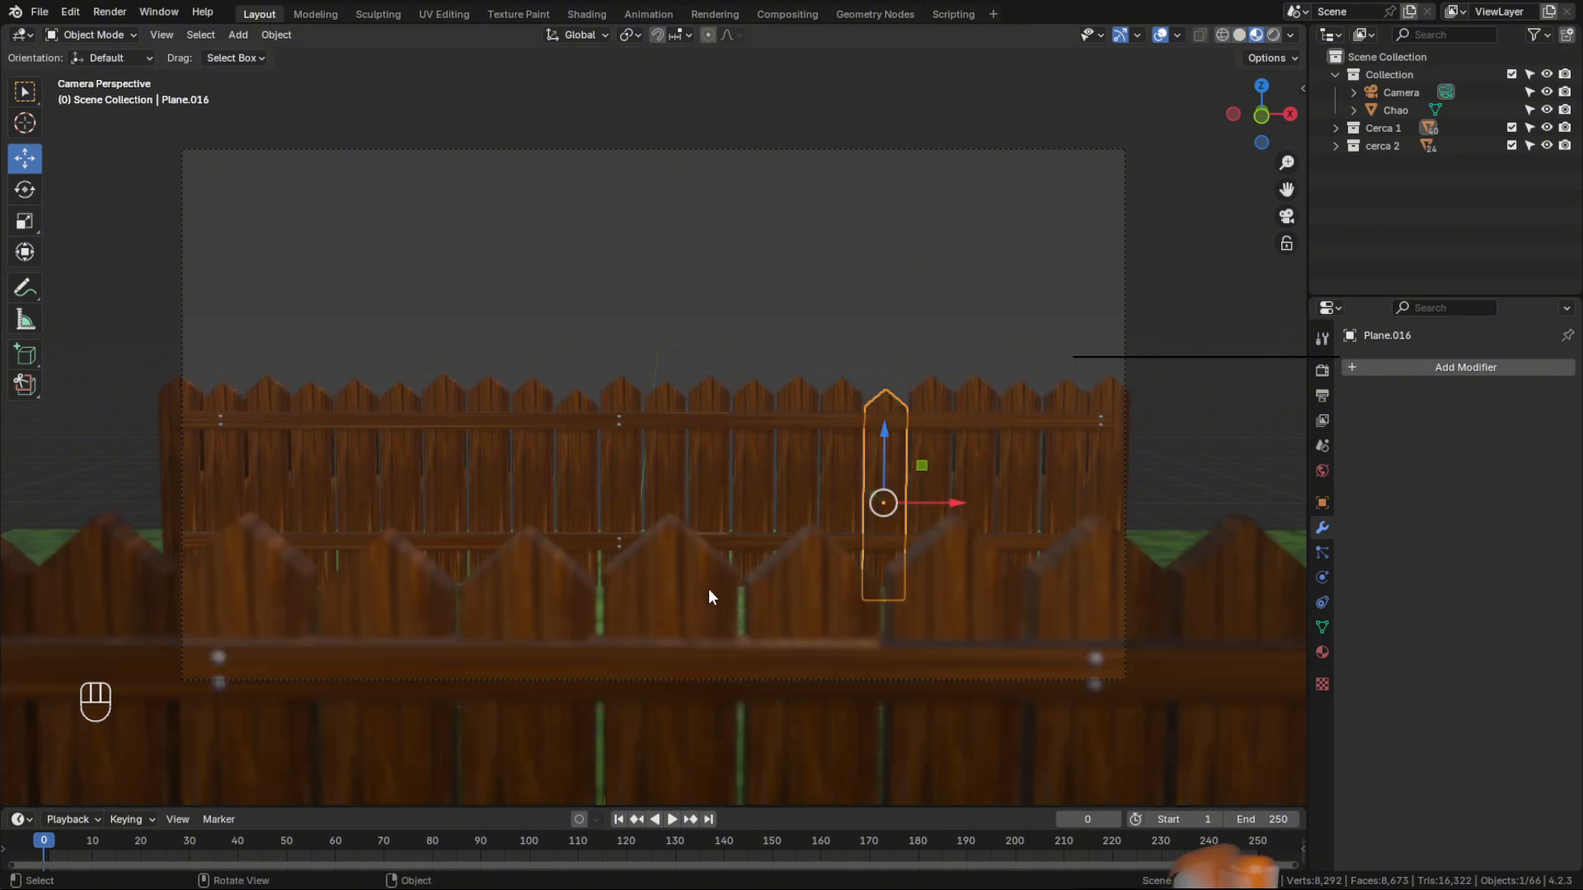
key("KP_0")
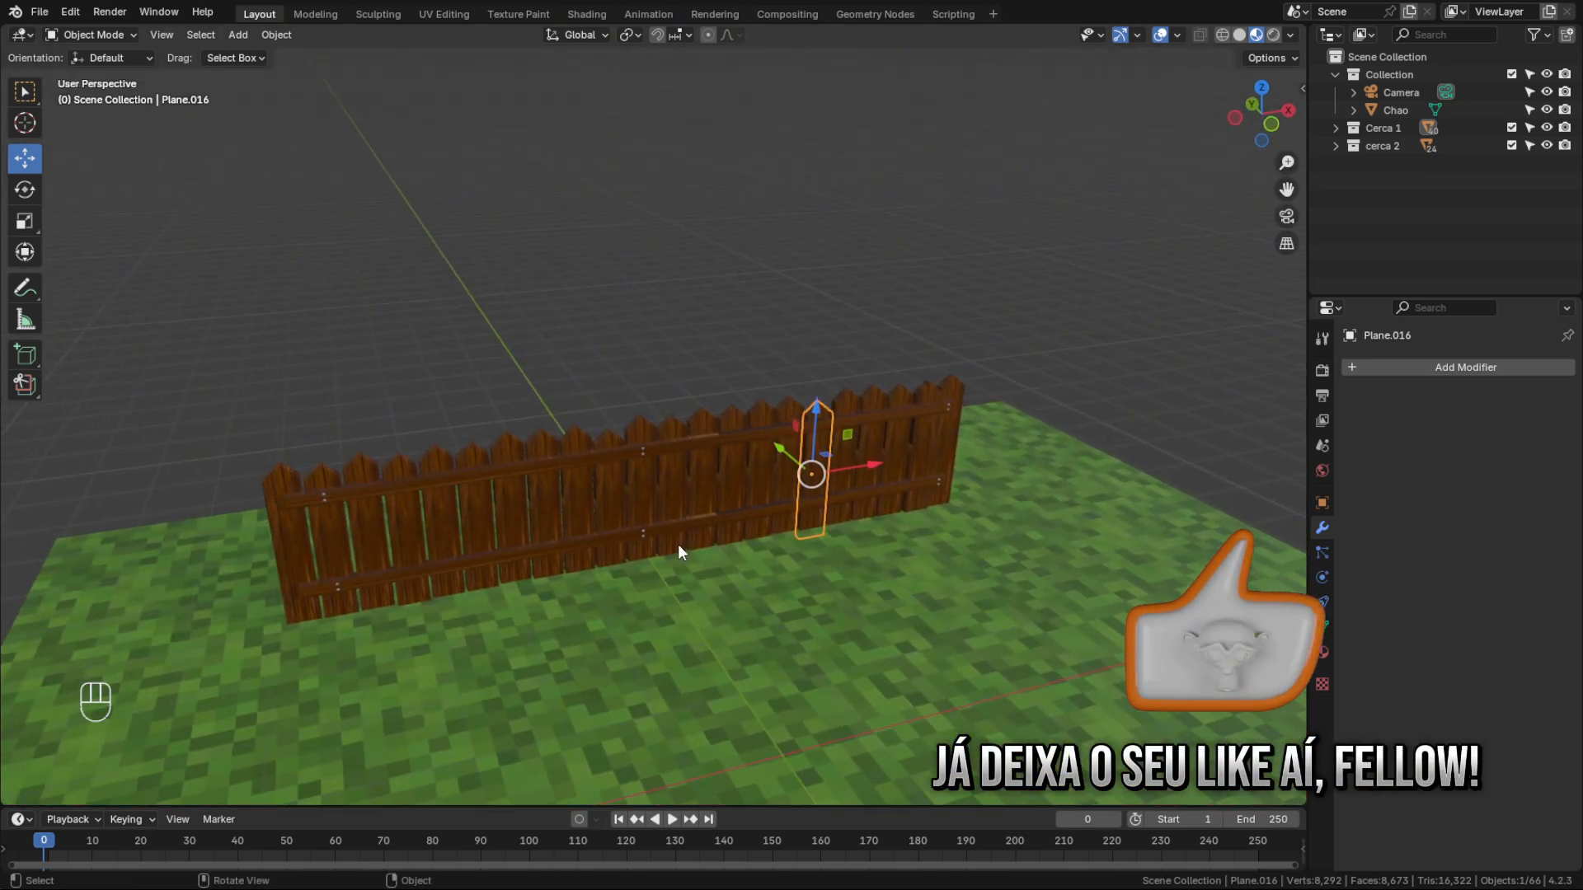
key("KP_0")
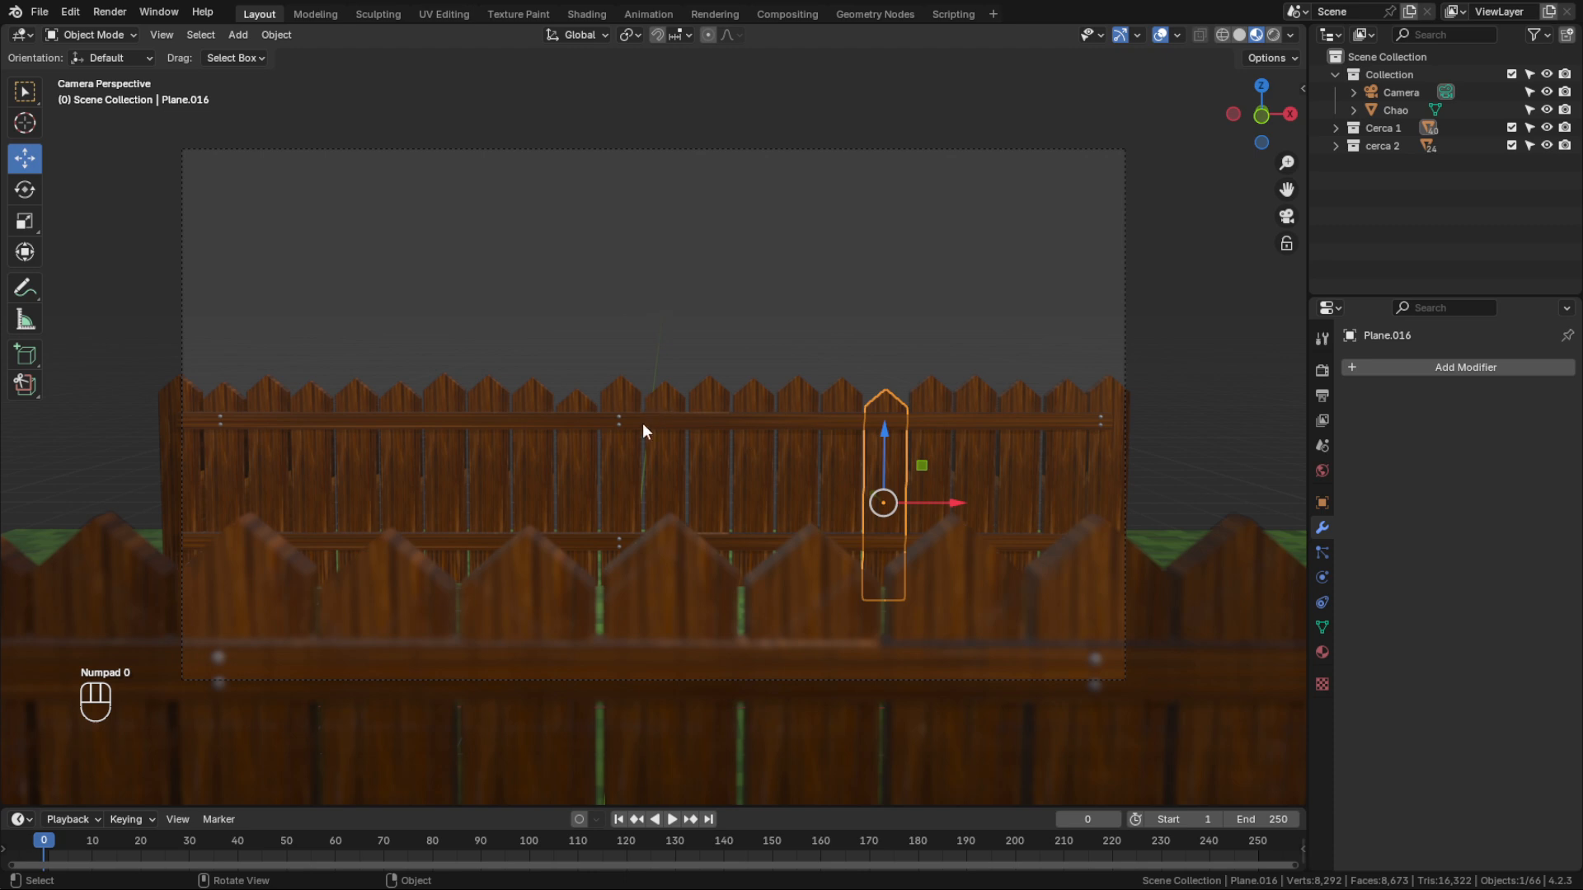
left_click(804, 305)
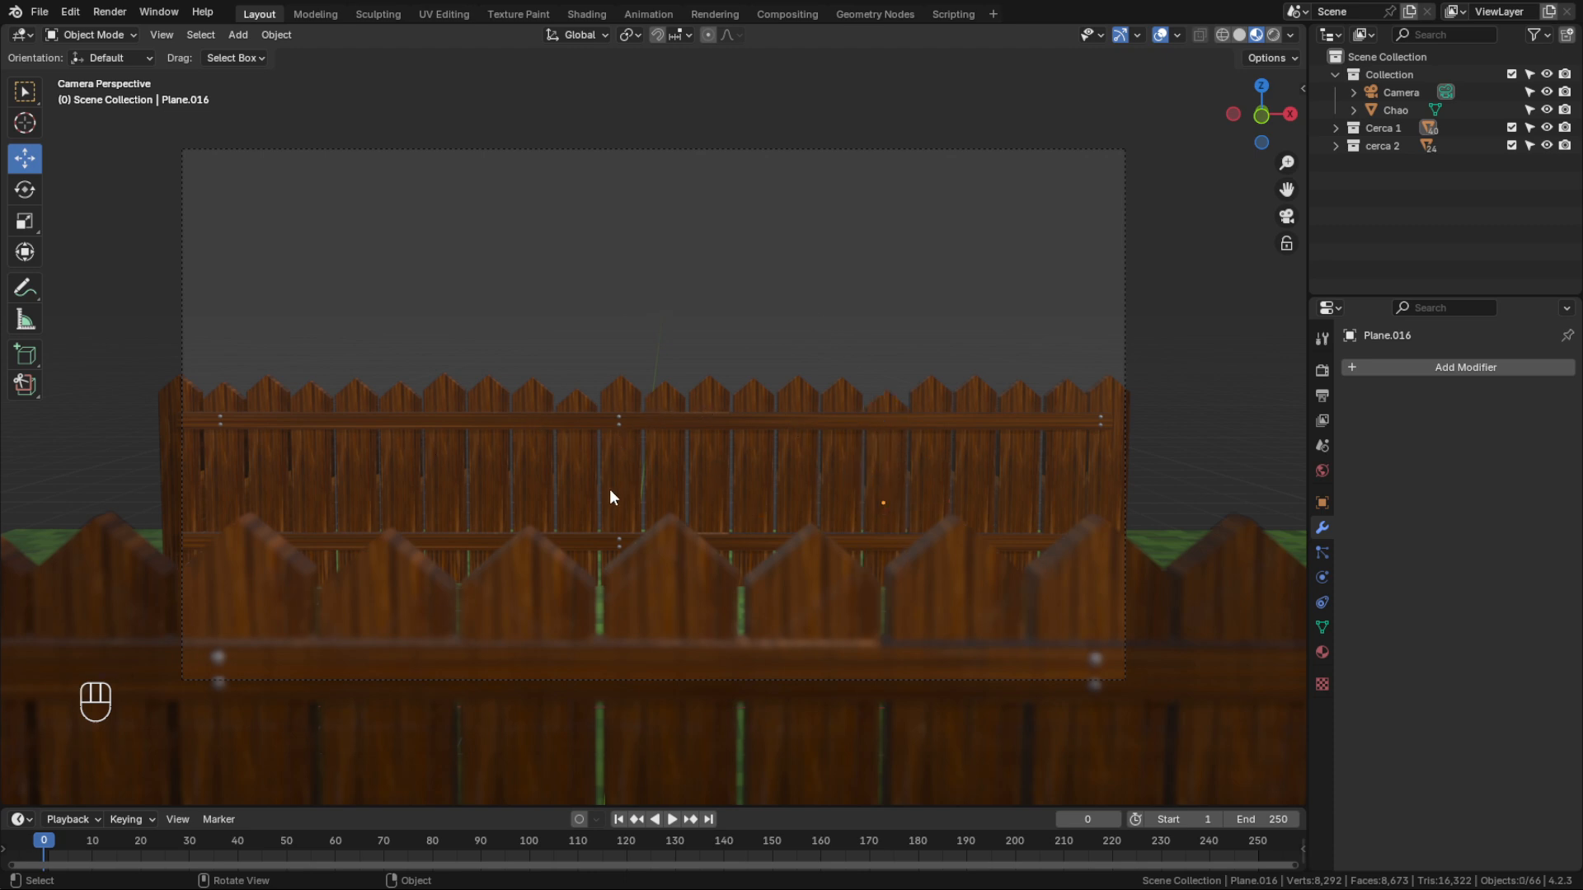
key("KP_0")
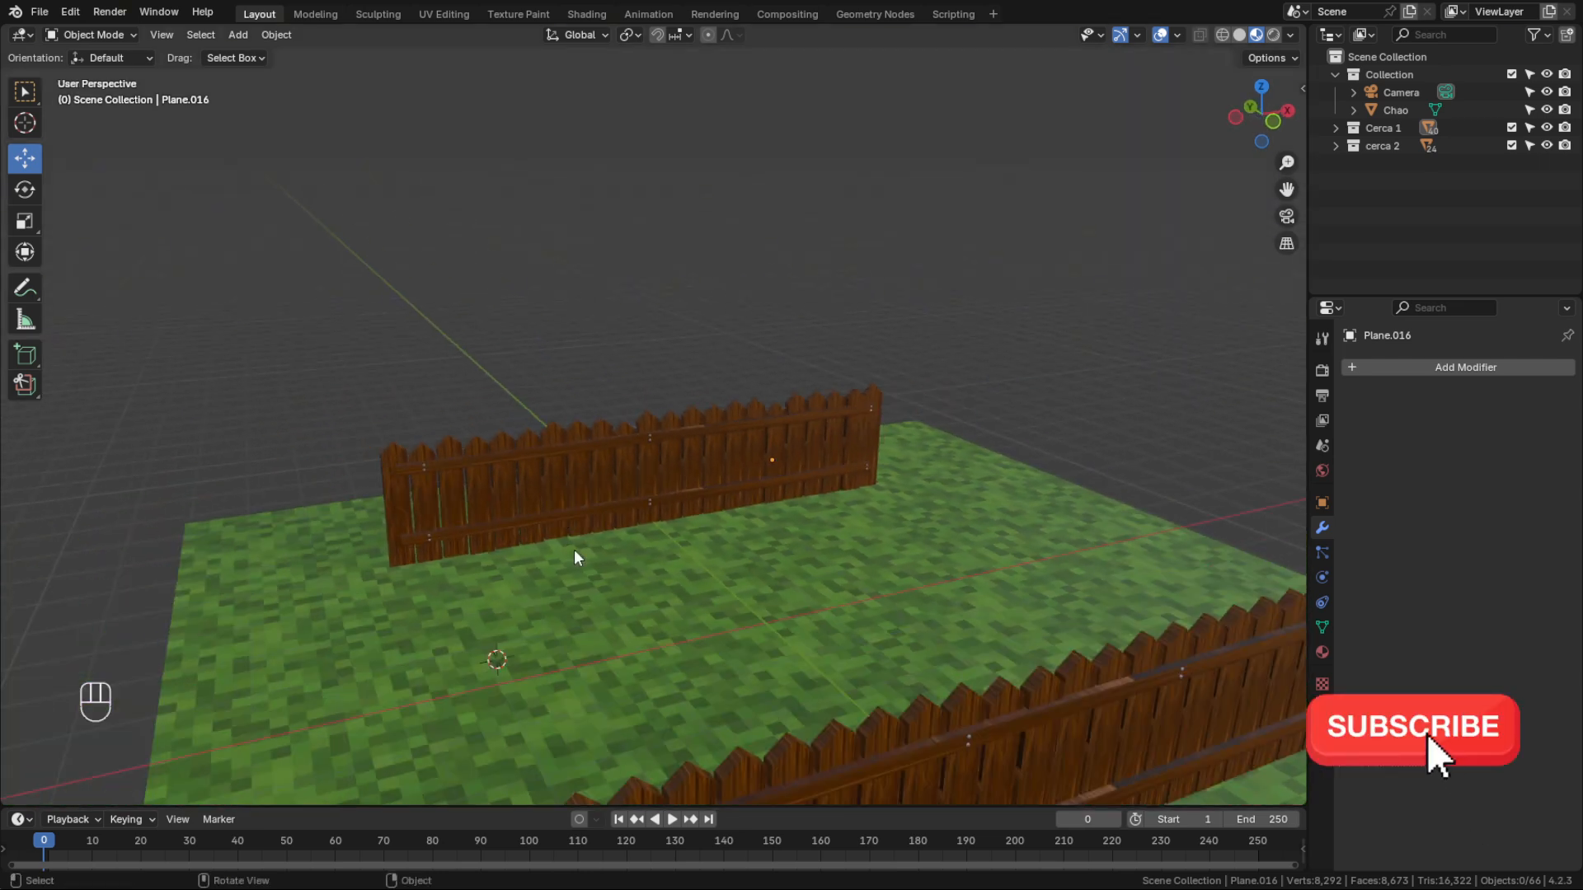
Switch the viewport to solid shading and display the scene properties with the unit settings
left_click(1239, 35)
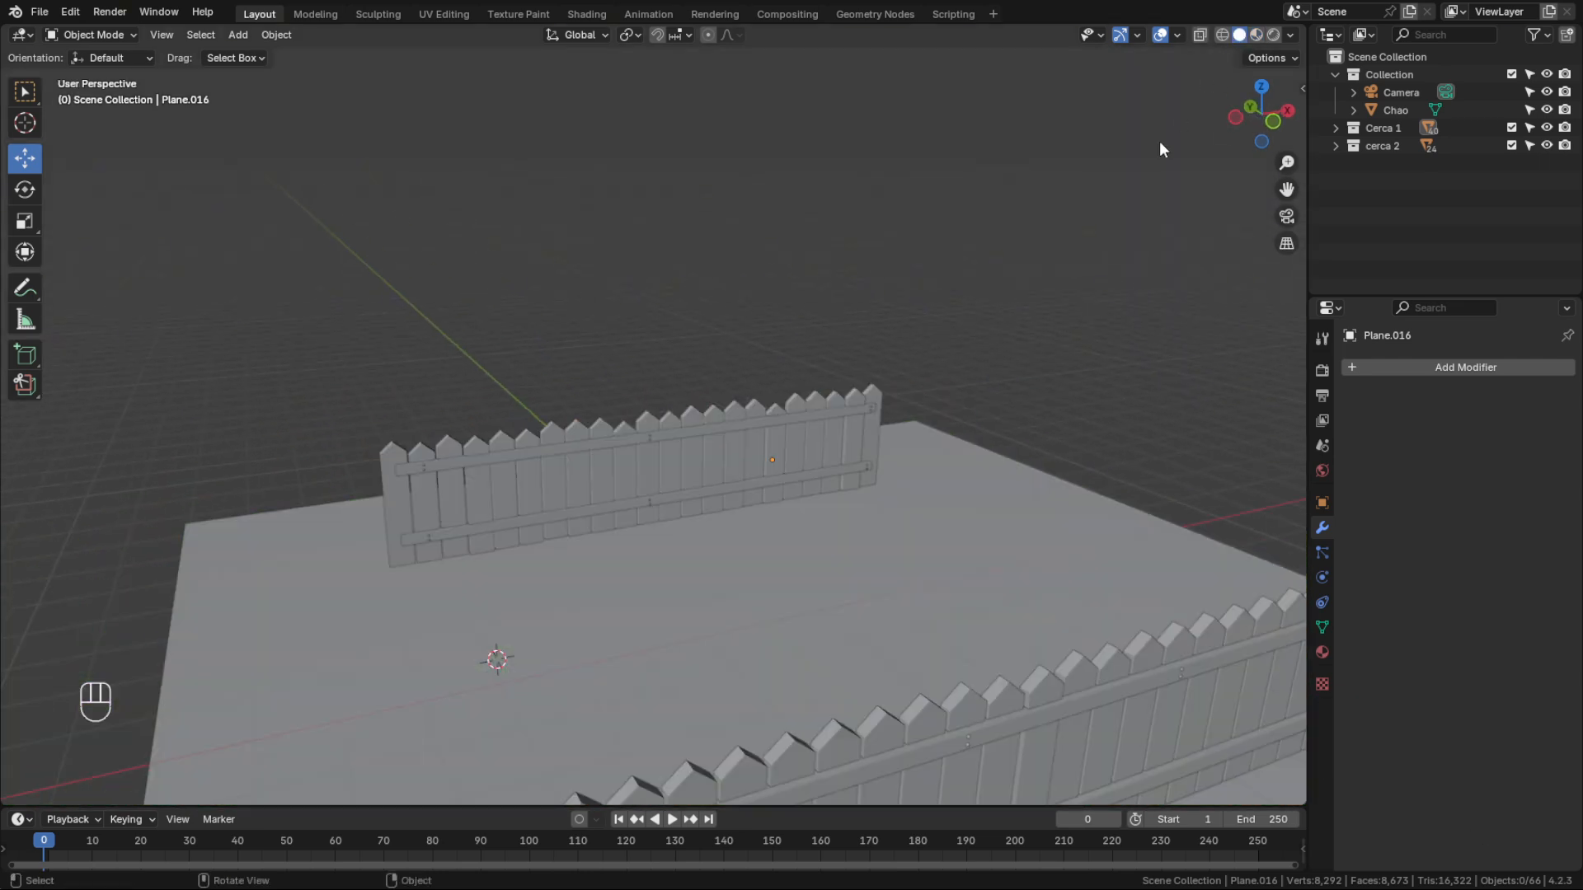
middle_click_drag(881, 559, 755, 458)
scroll(800, 536, "down", 2)
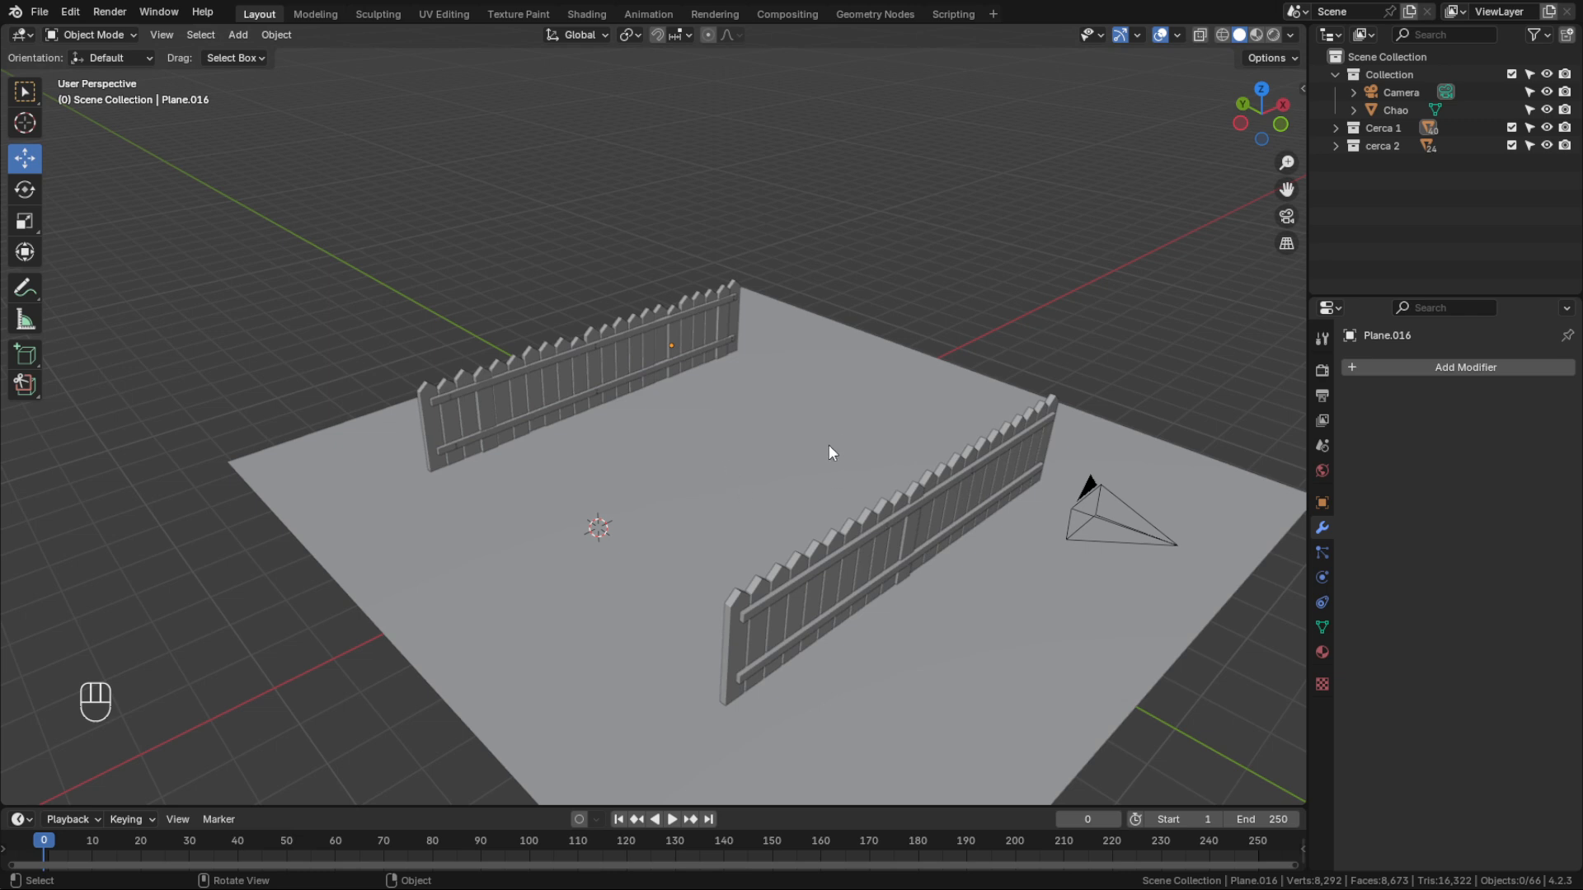
left_click(1322, 445)
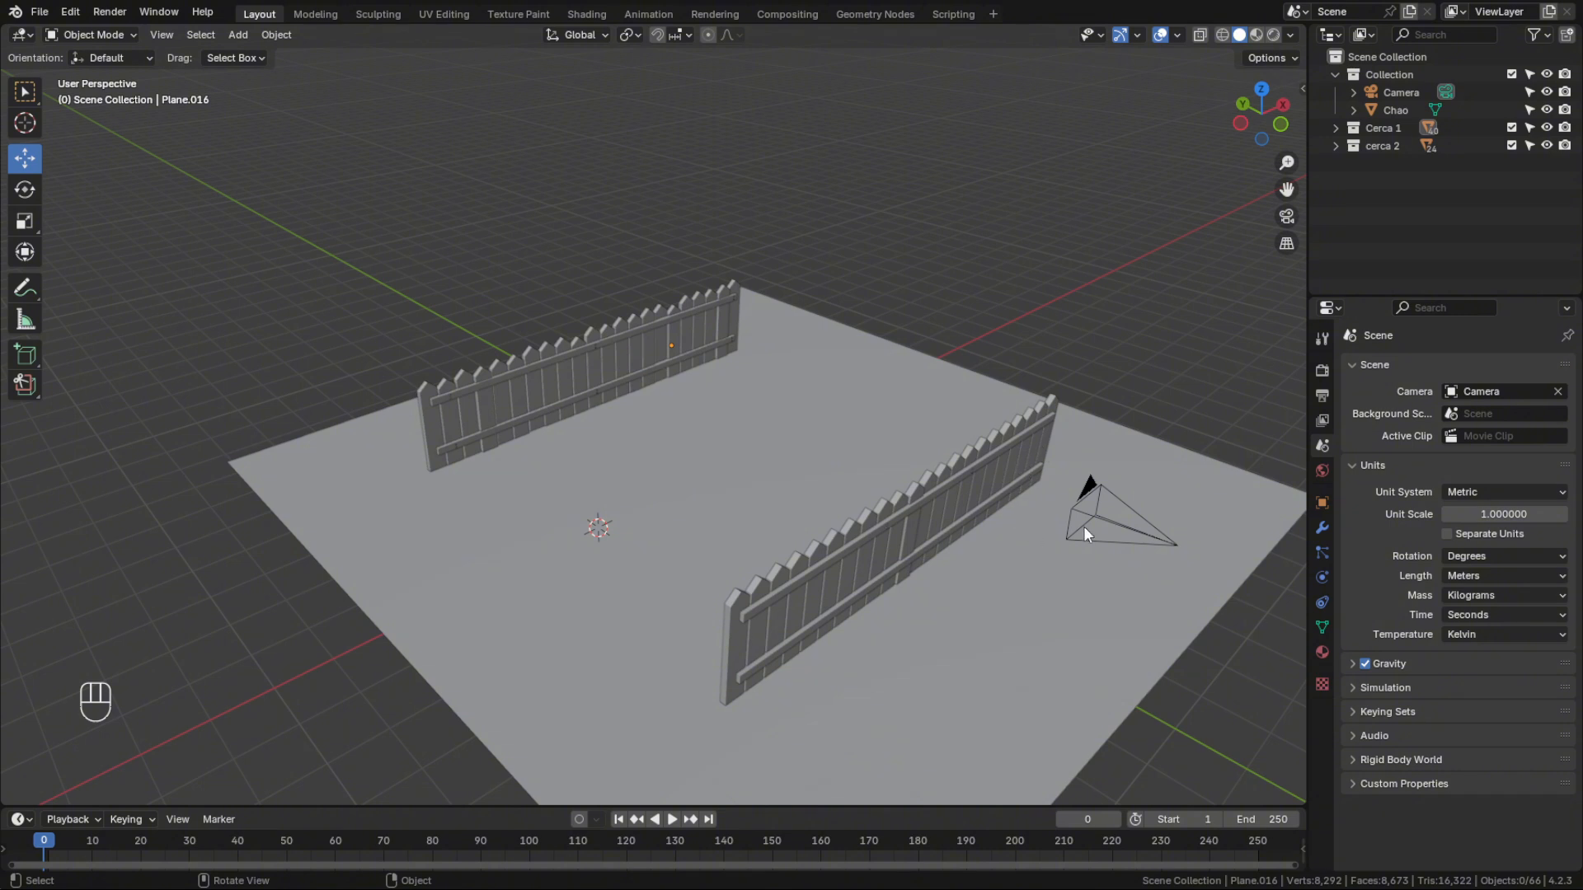
Hide the Cerca 1 and cerca 2 collections in the viewport, leaving the ground plane clear
mouse_move(923, 522)
middle_mouse_down()
mouse_move(945, 527)
mouse_move(912, 533)
middle_mouse_up()
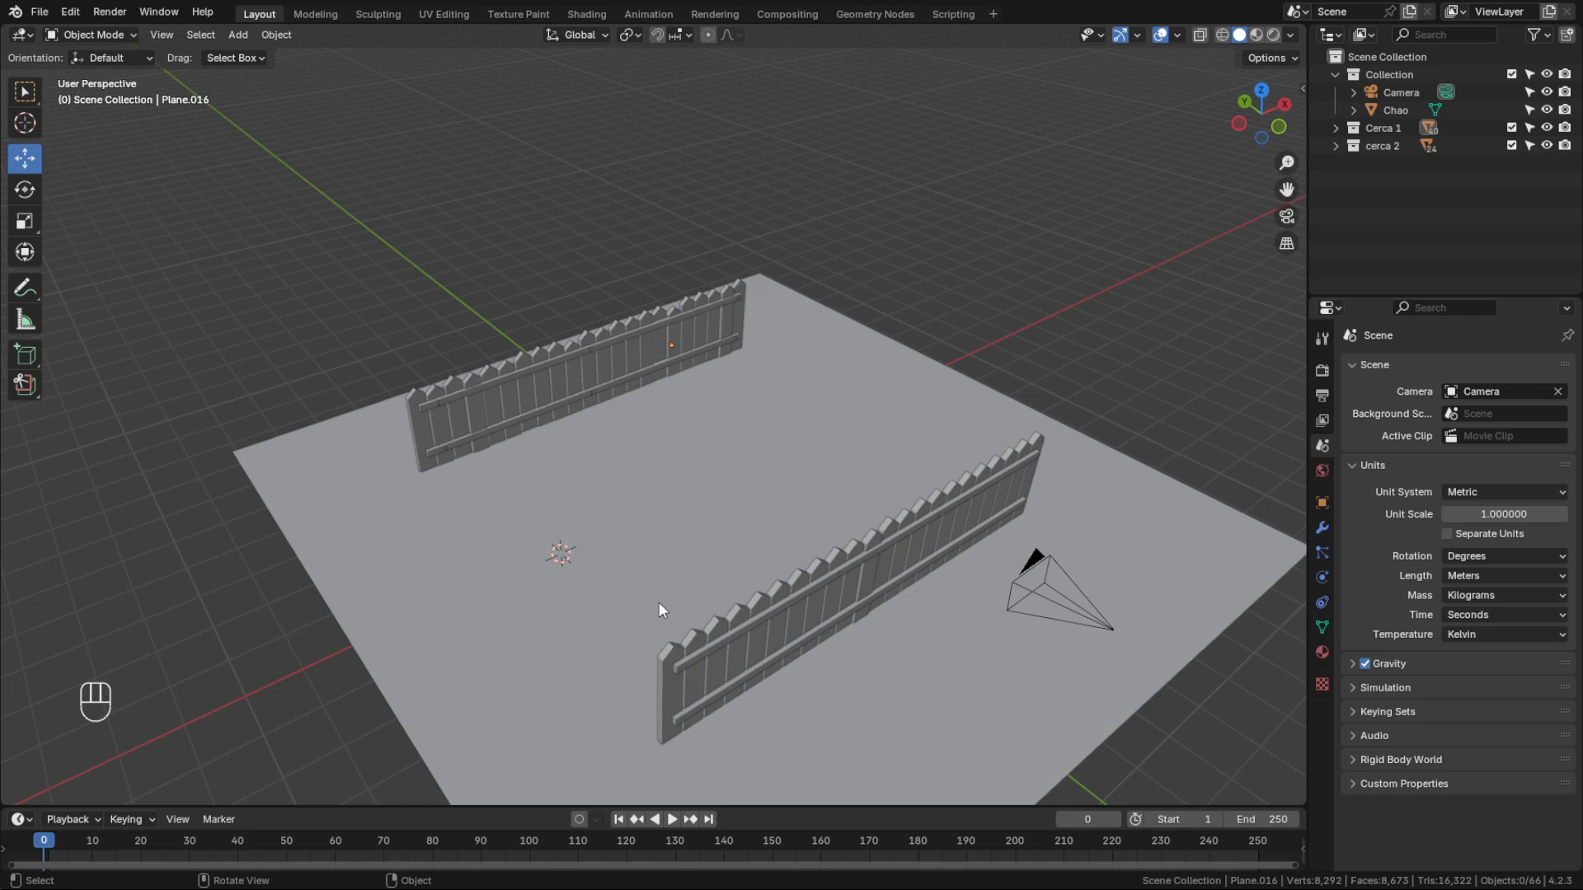
middle_click_drag(684, 620, 712, 617)
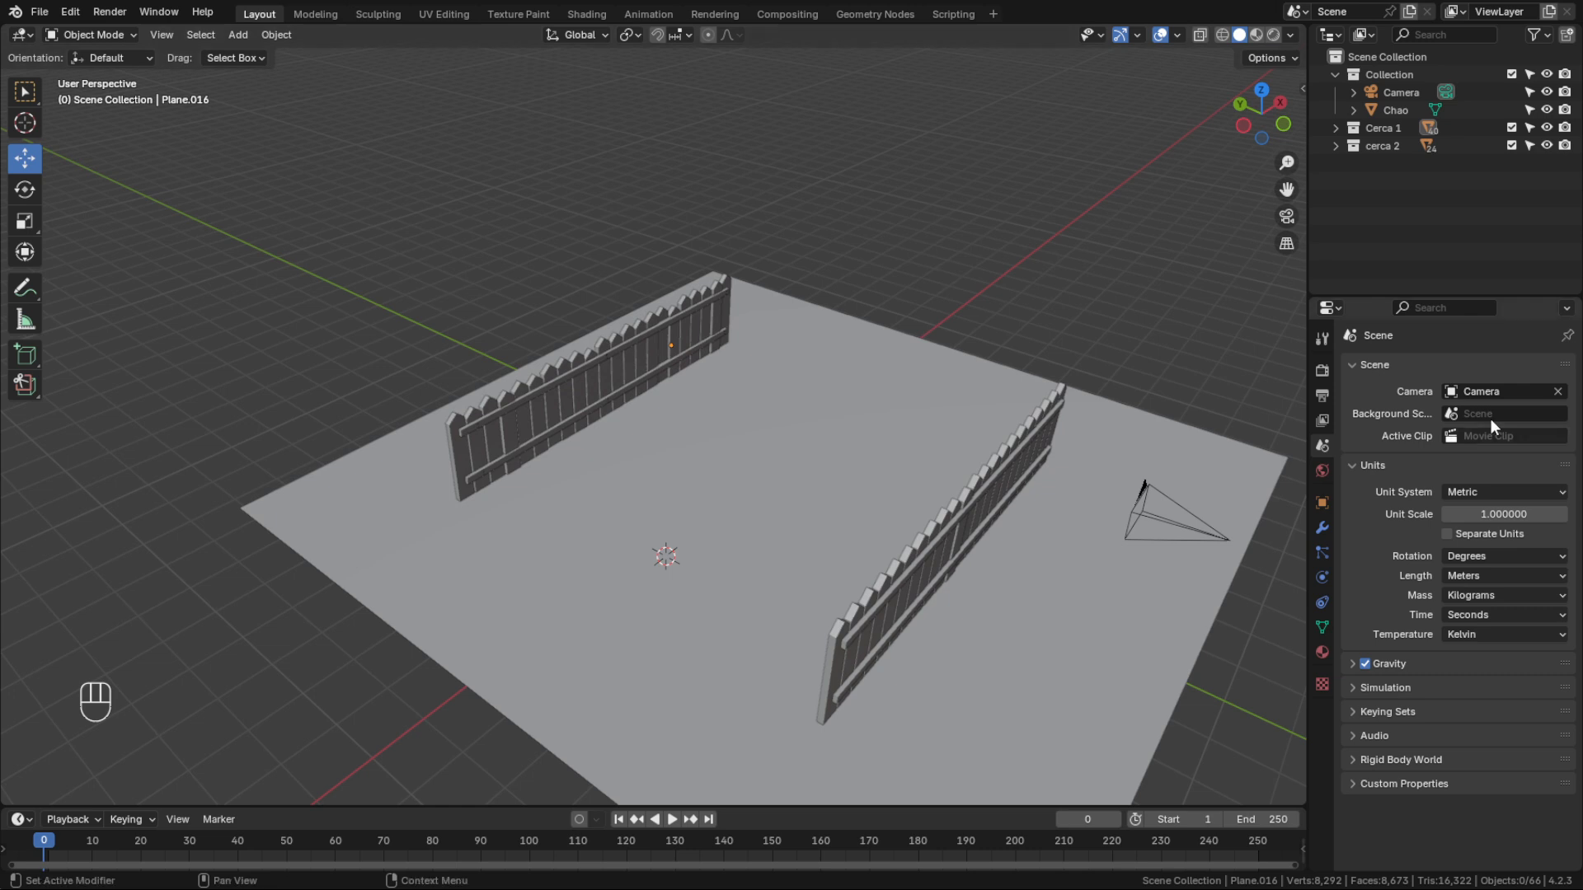
left_click(1546, 127)
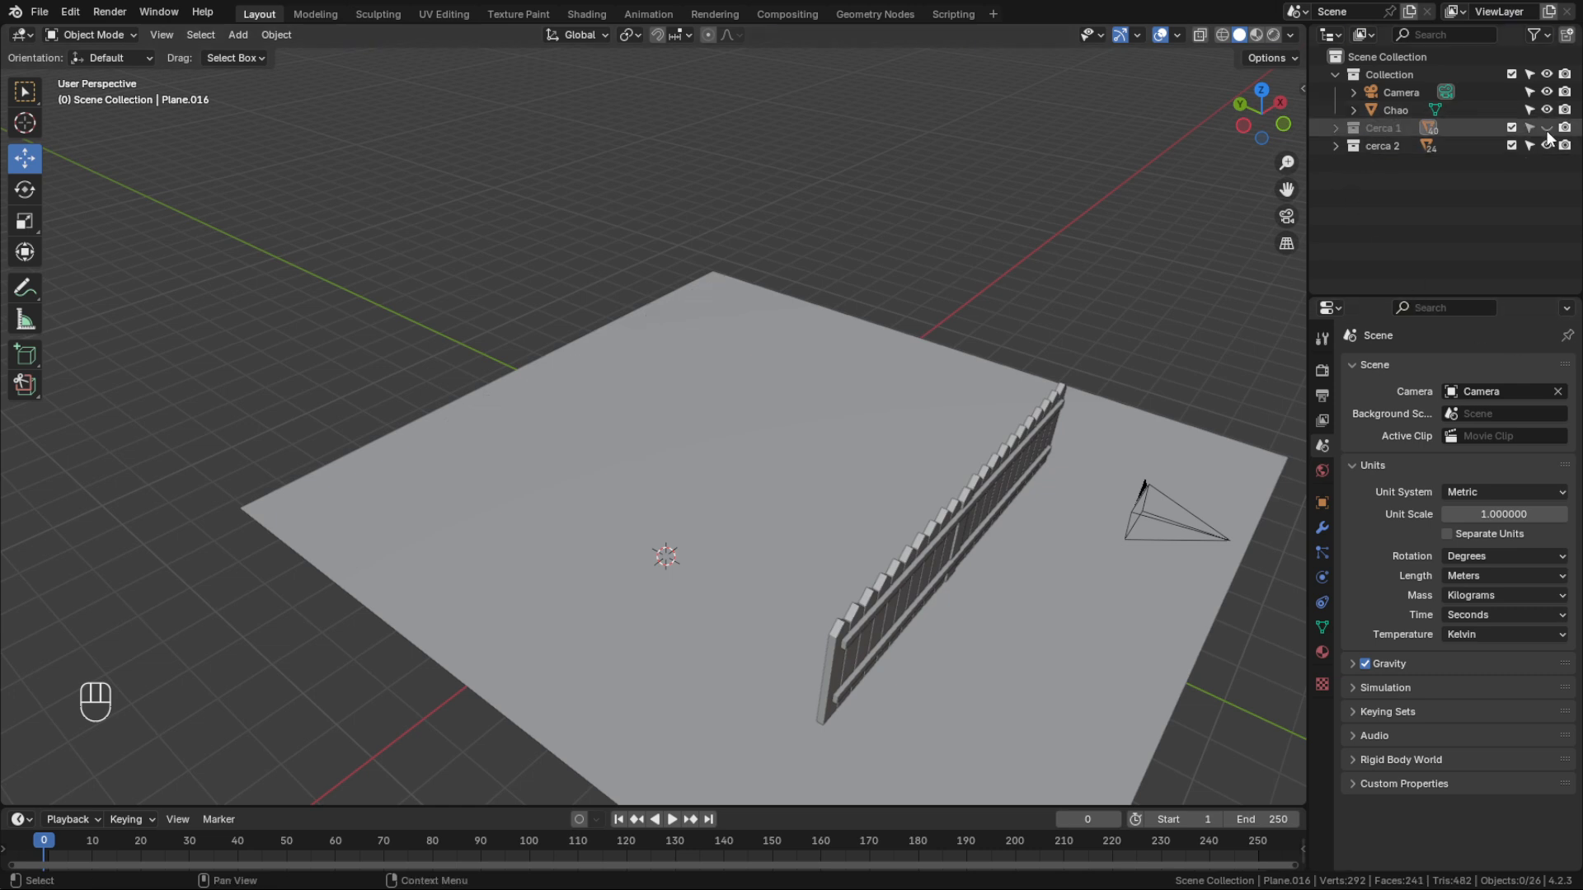
left_click(1547, 146)
middle_click_drag(809, 587, 783, 491)
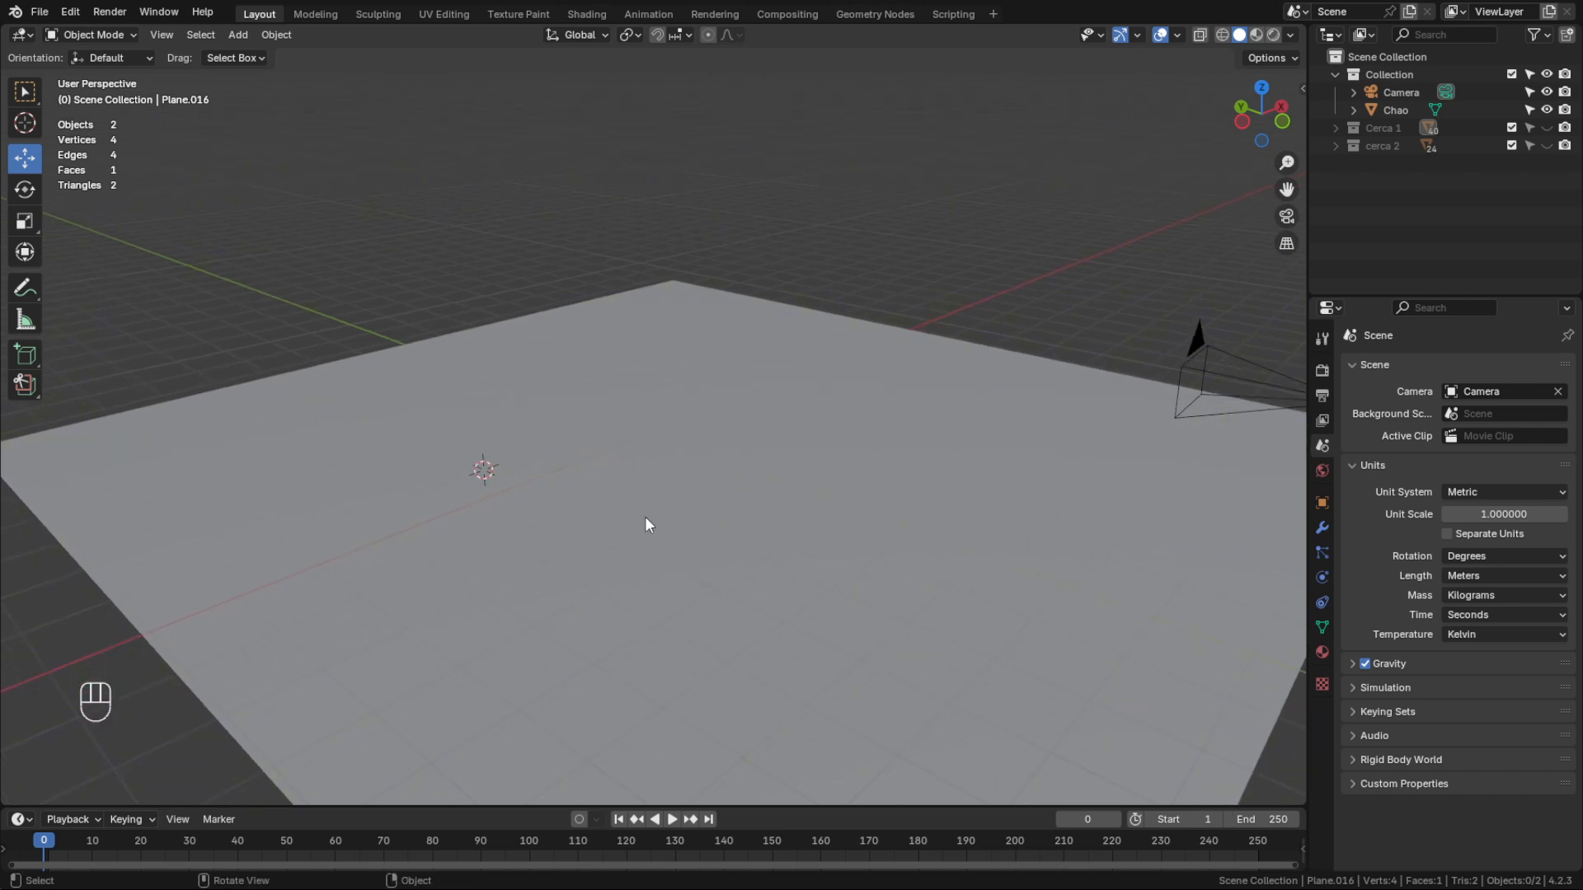
Add a 5 m cube and set its Z location to 2.48 m so it rests on the ground plane
key("shift")
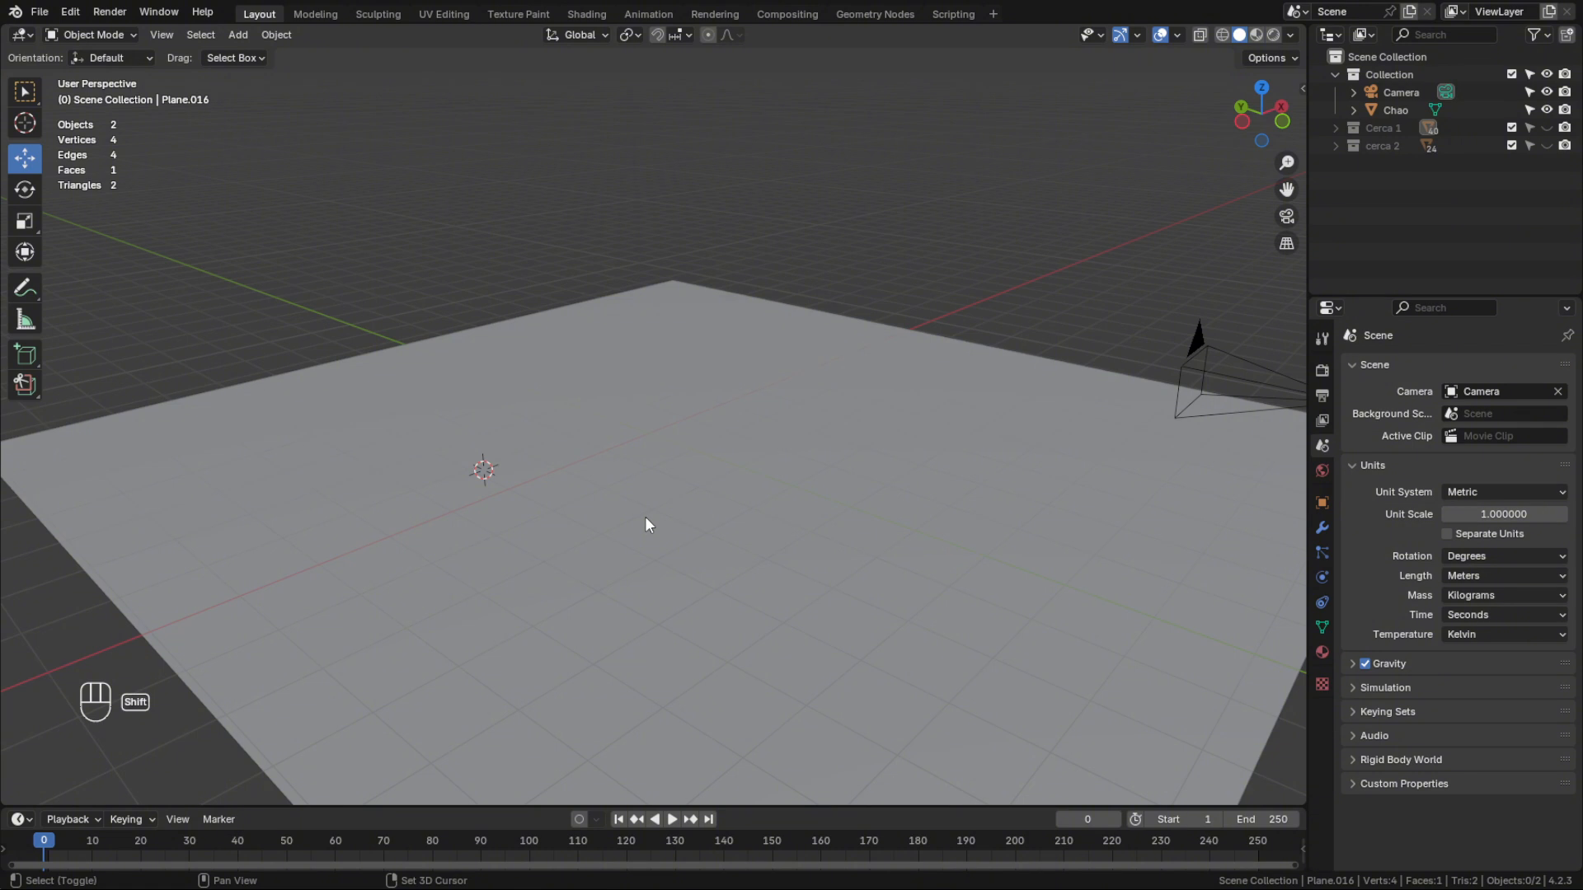
key("shift+a")
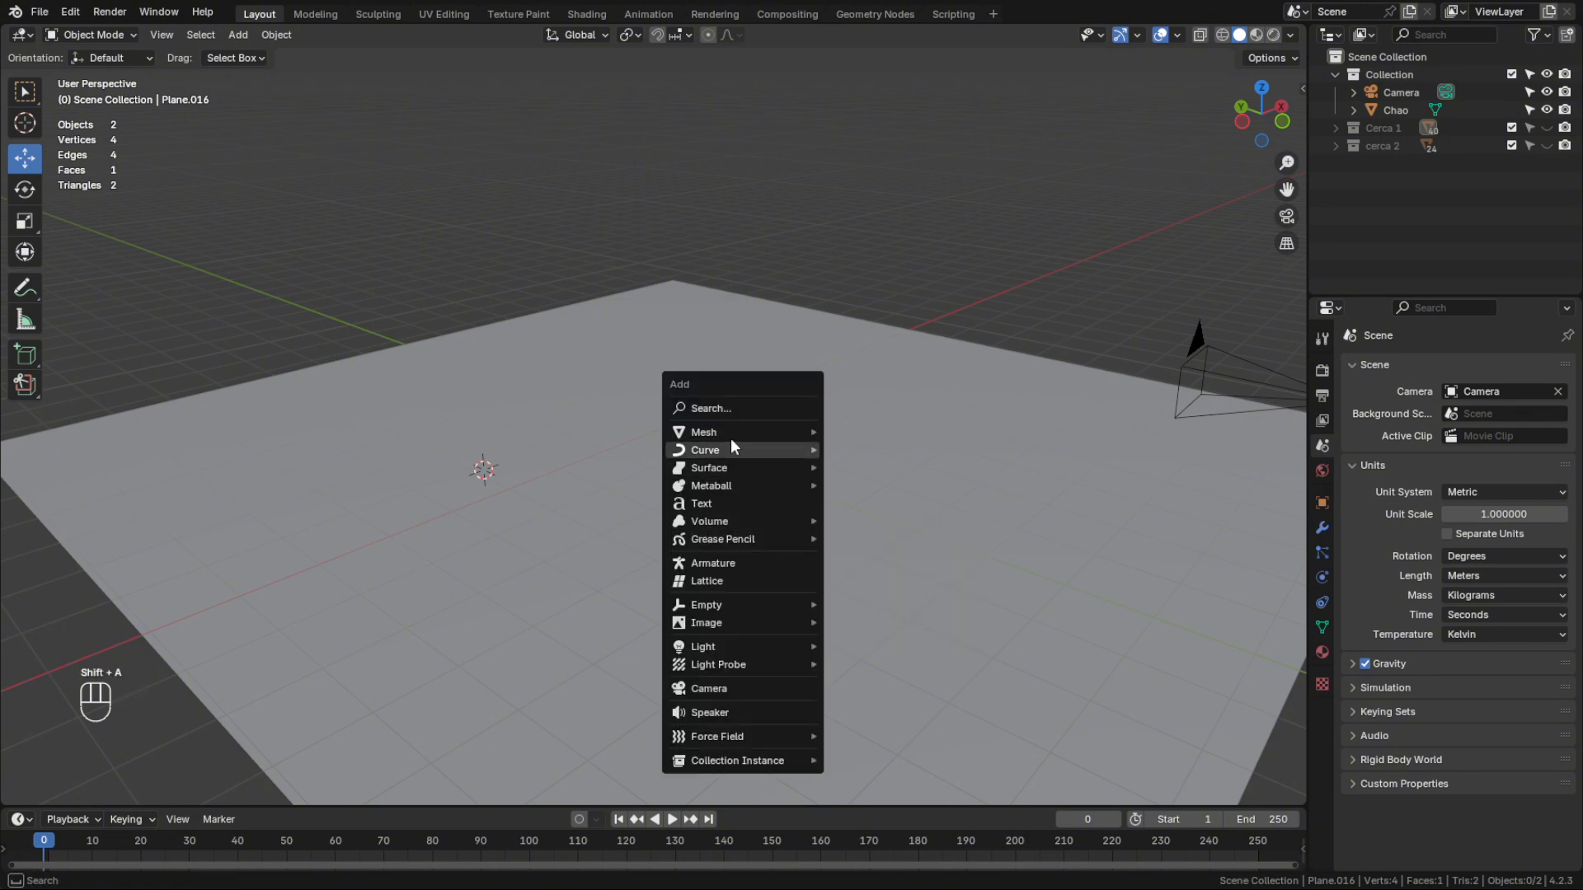
mouse_move(731, 434)
left_click(864, 448)
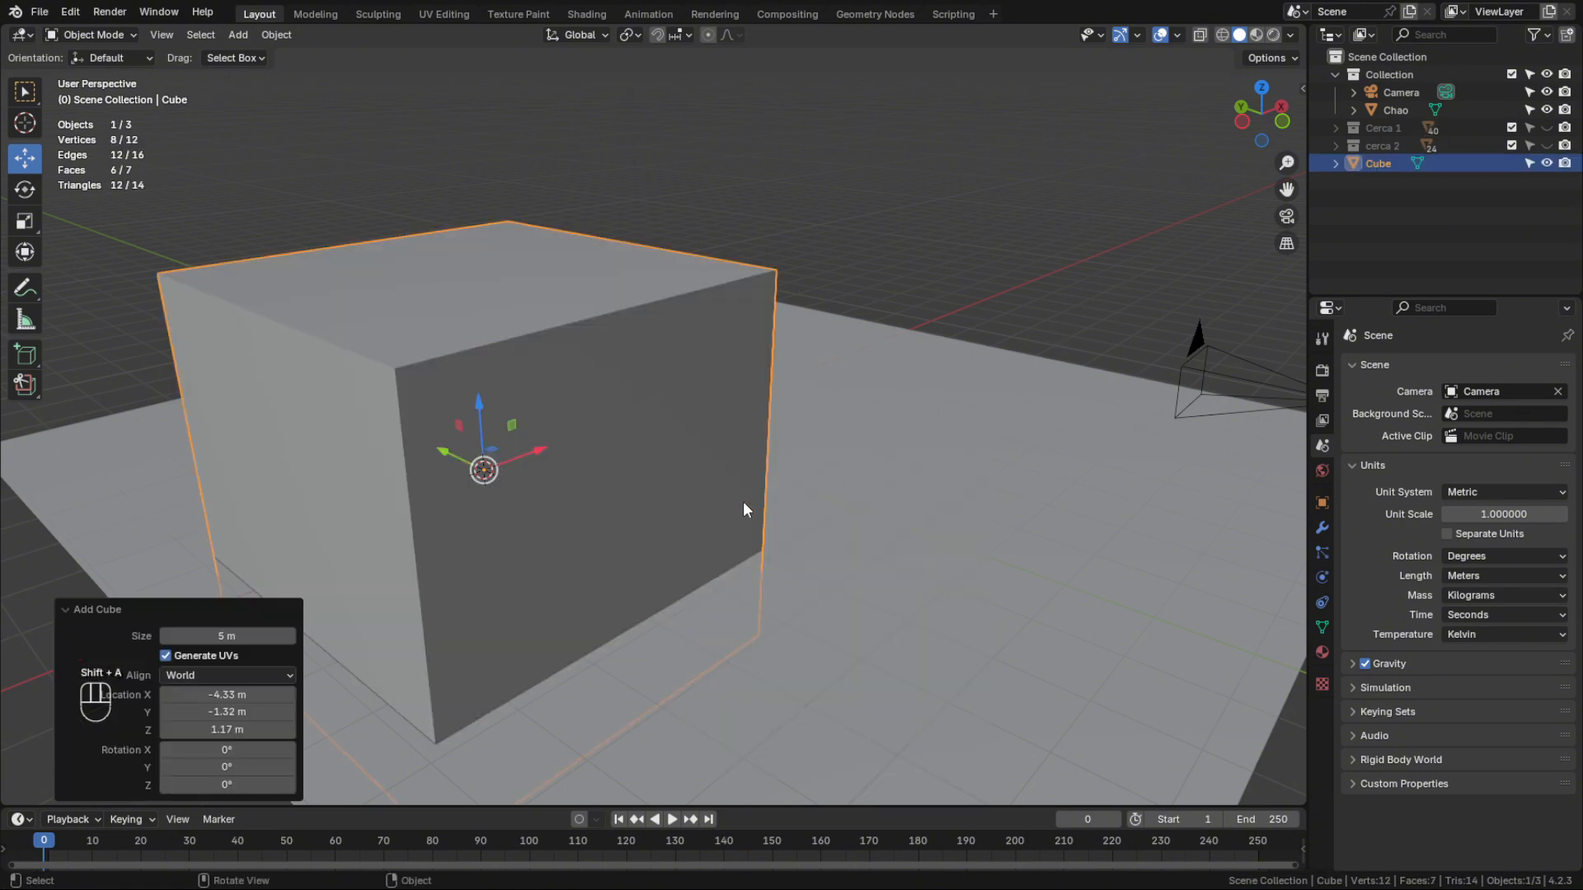
left_click_drag(227, 729, 352, 165)
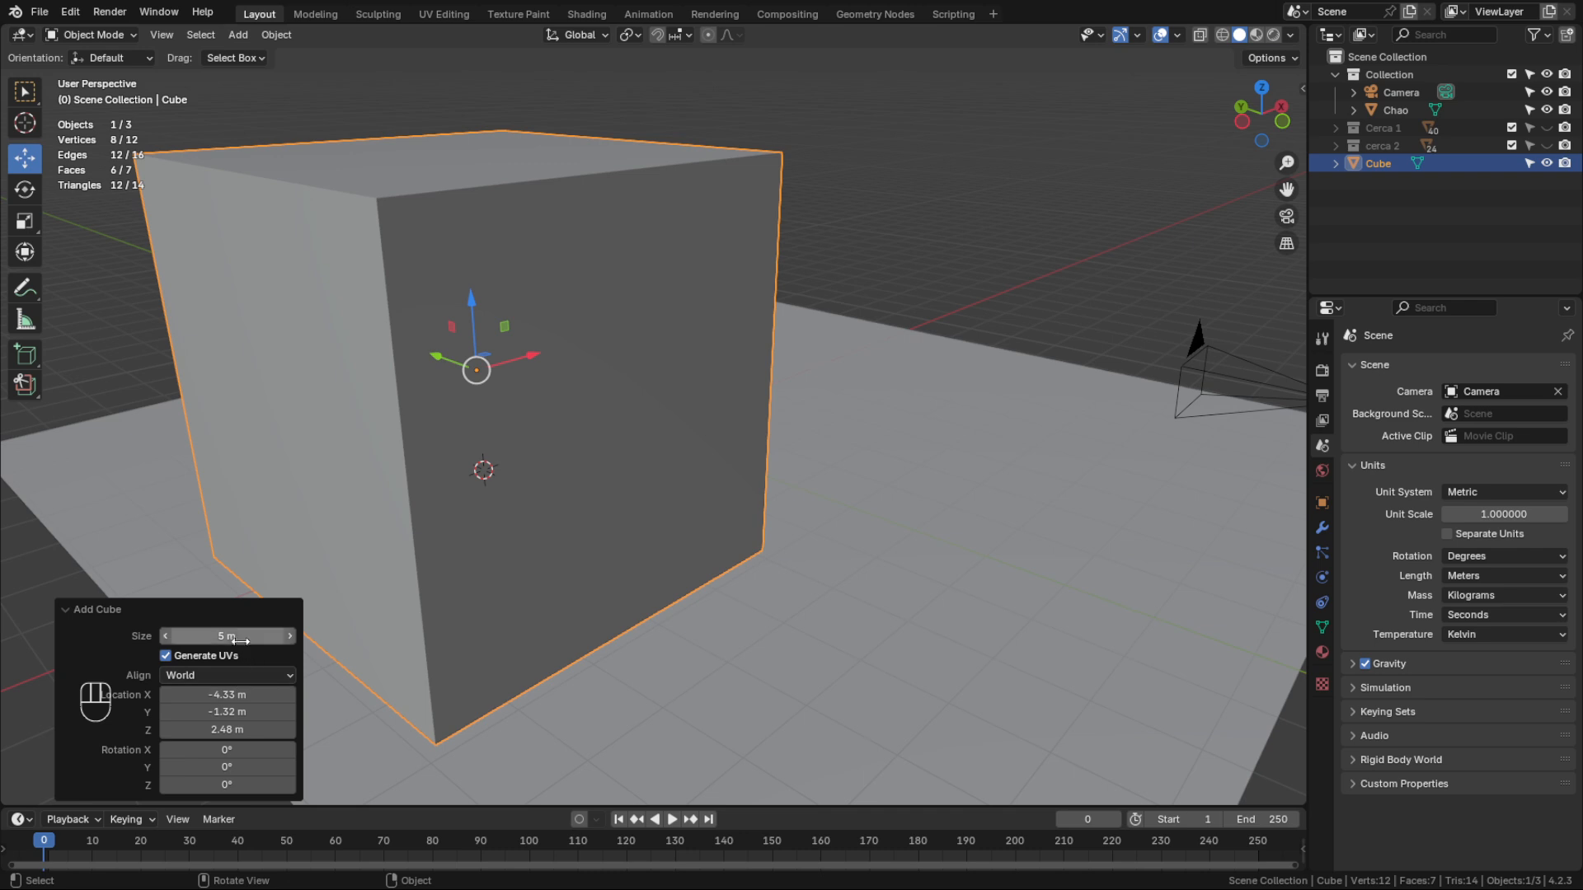
left_click_drag(228, 635, 160, 636)
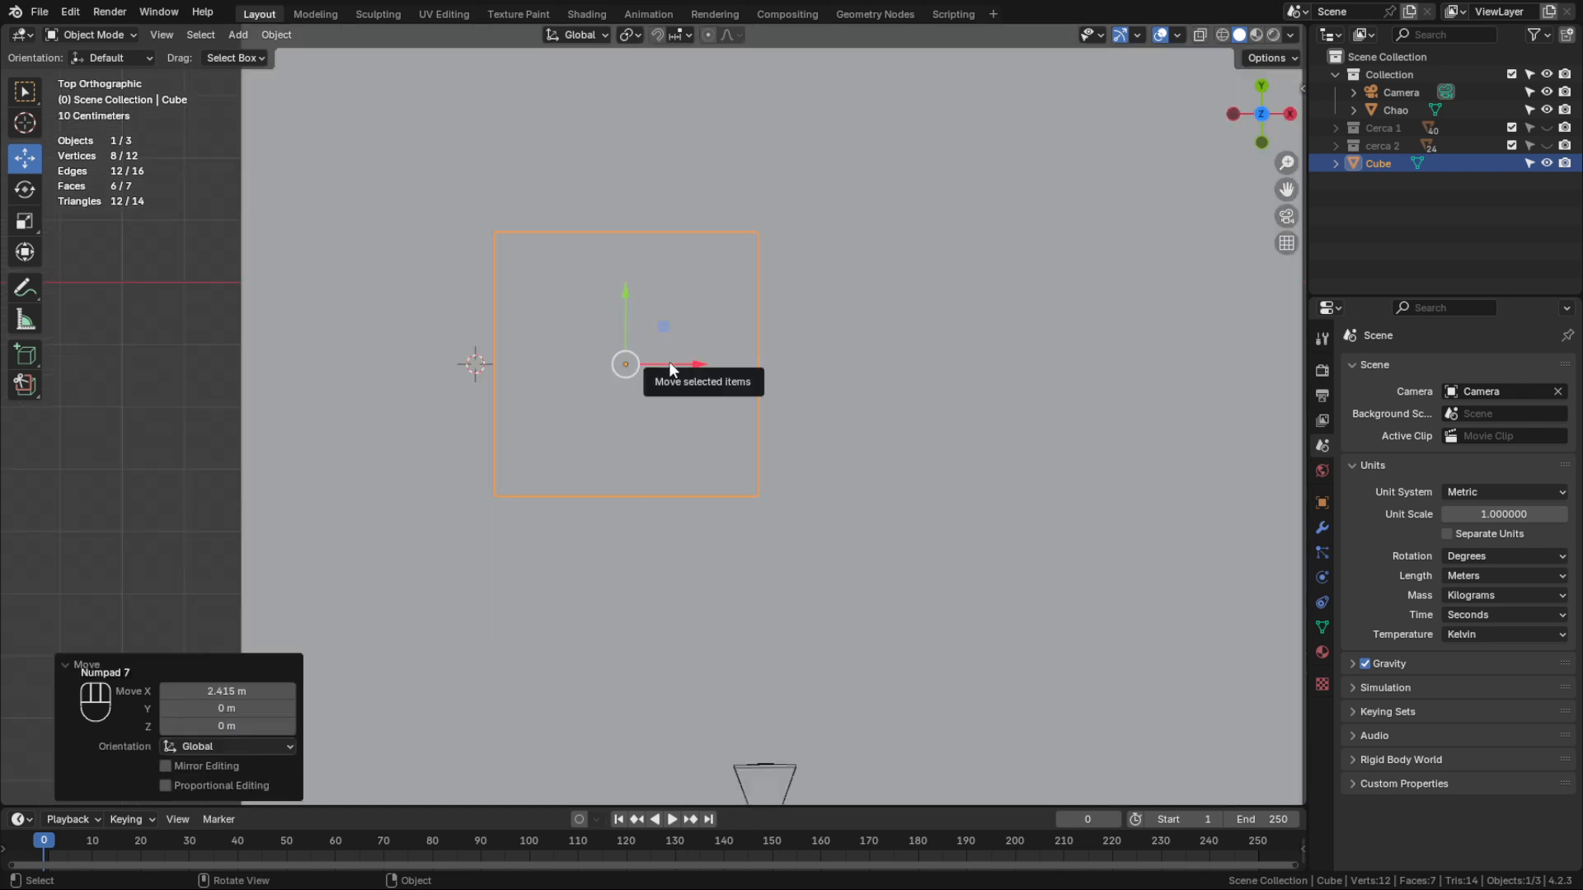
Move the cube about 2.25 m along X toward the middle of the ground plane
scroll(669, 361, "down", 3)
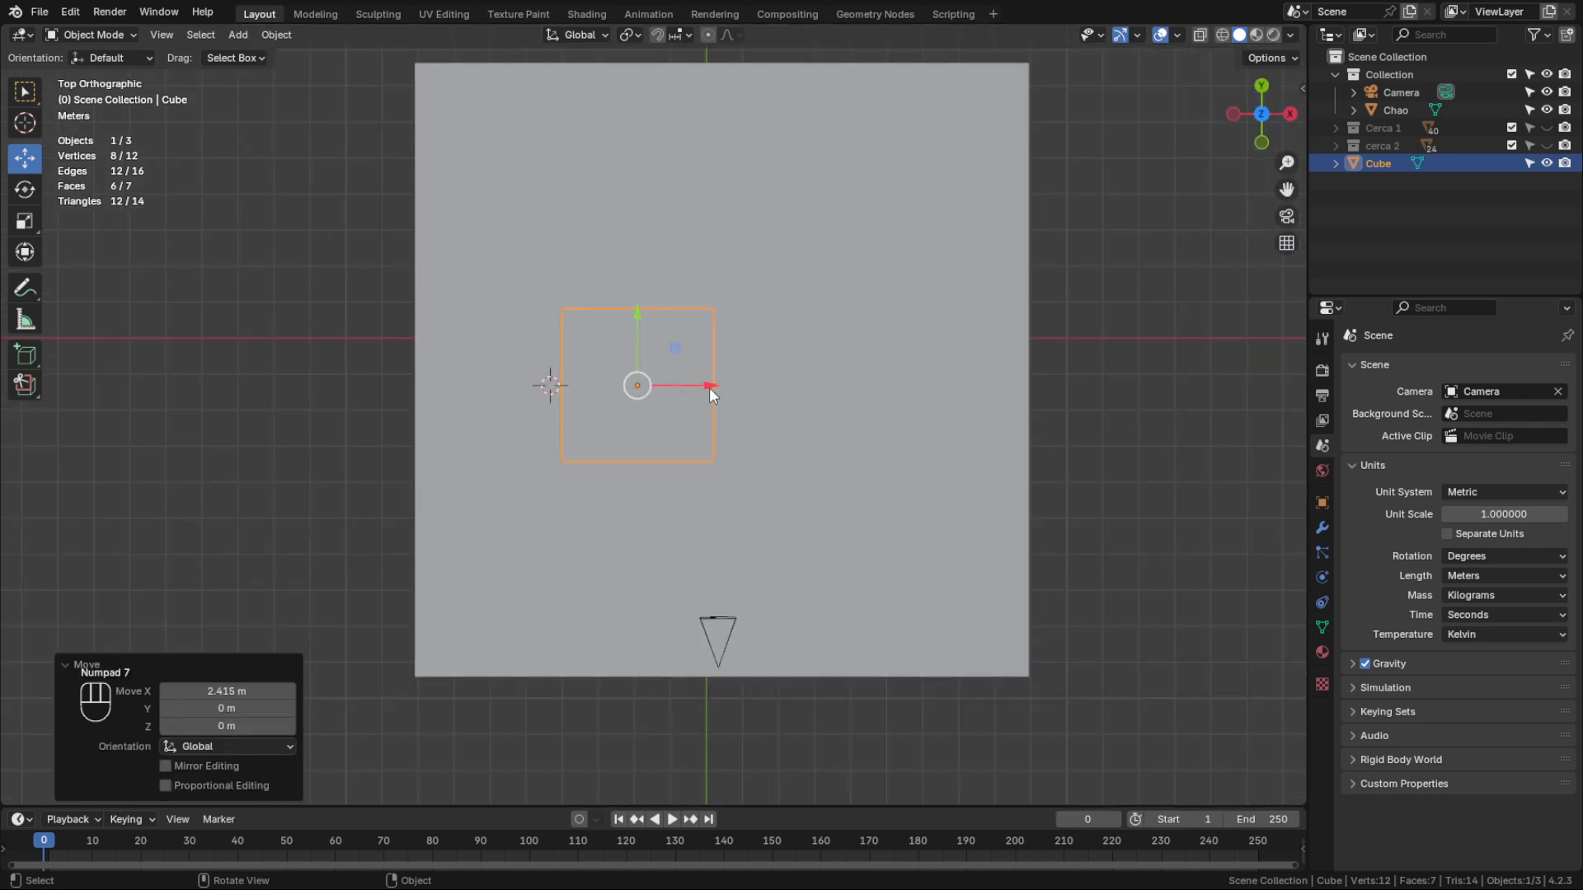
left_click_drag(707, 386, 791, 409)
middle_click_drag(748, 497, 714, 418)
scroll(809, 425, "up", 8)
scroll(714, 418, "down", 2)
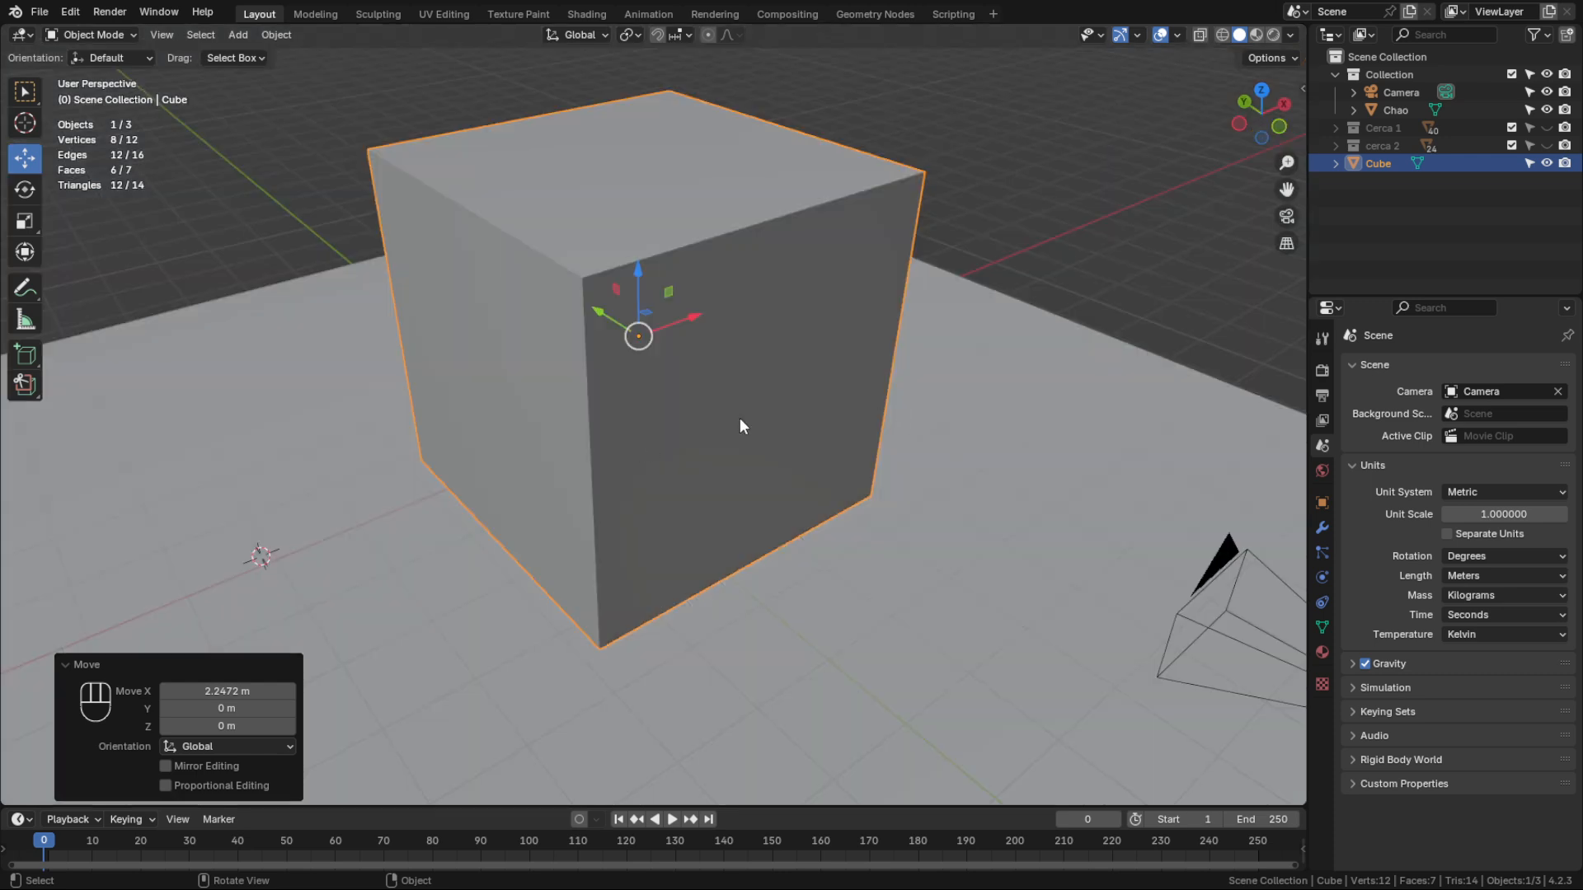
Enter Edit Mode on the cube with face selection and lower its top face along Z to shorten the block
left_click(87, 32)
left_click(101, 71)
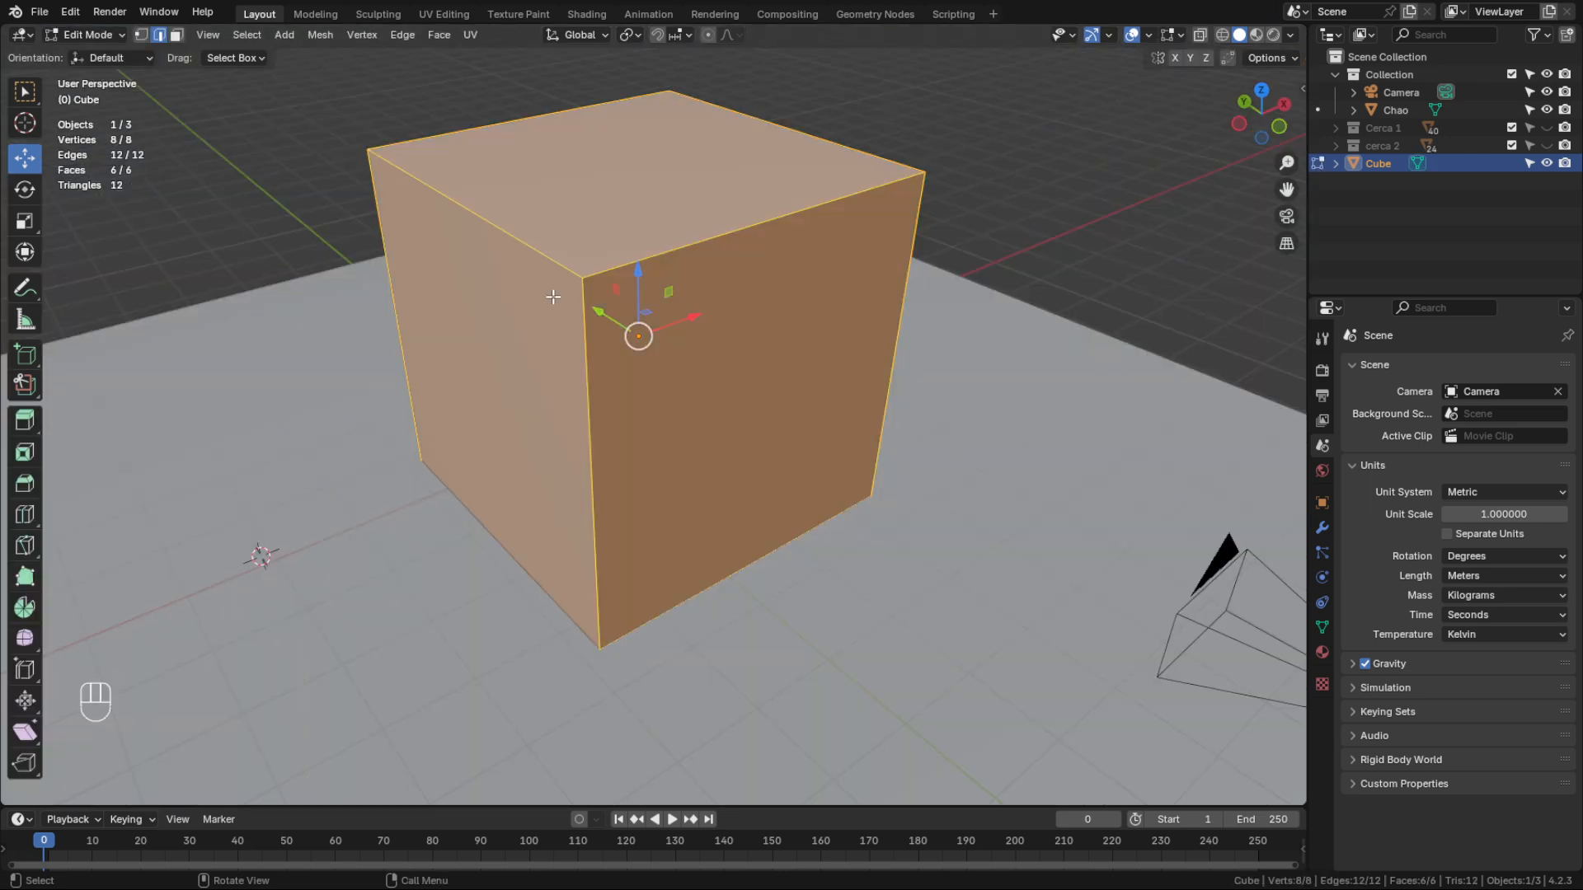
left_click(658, 140)
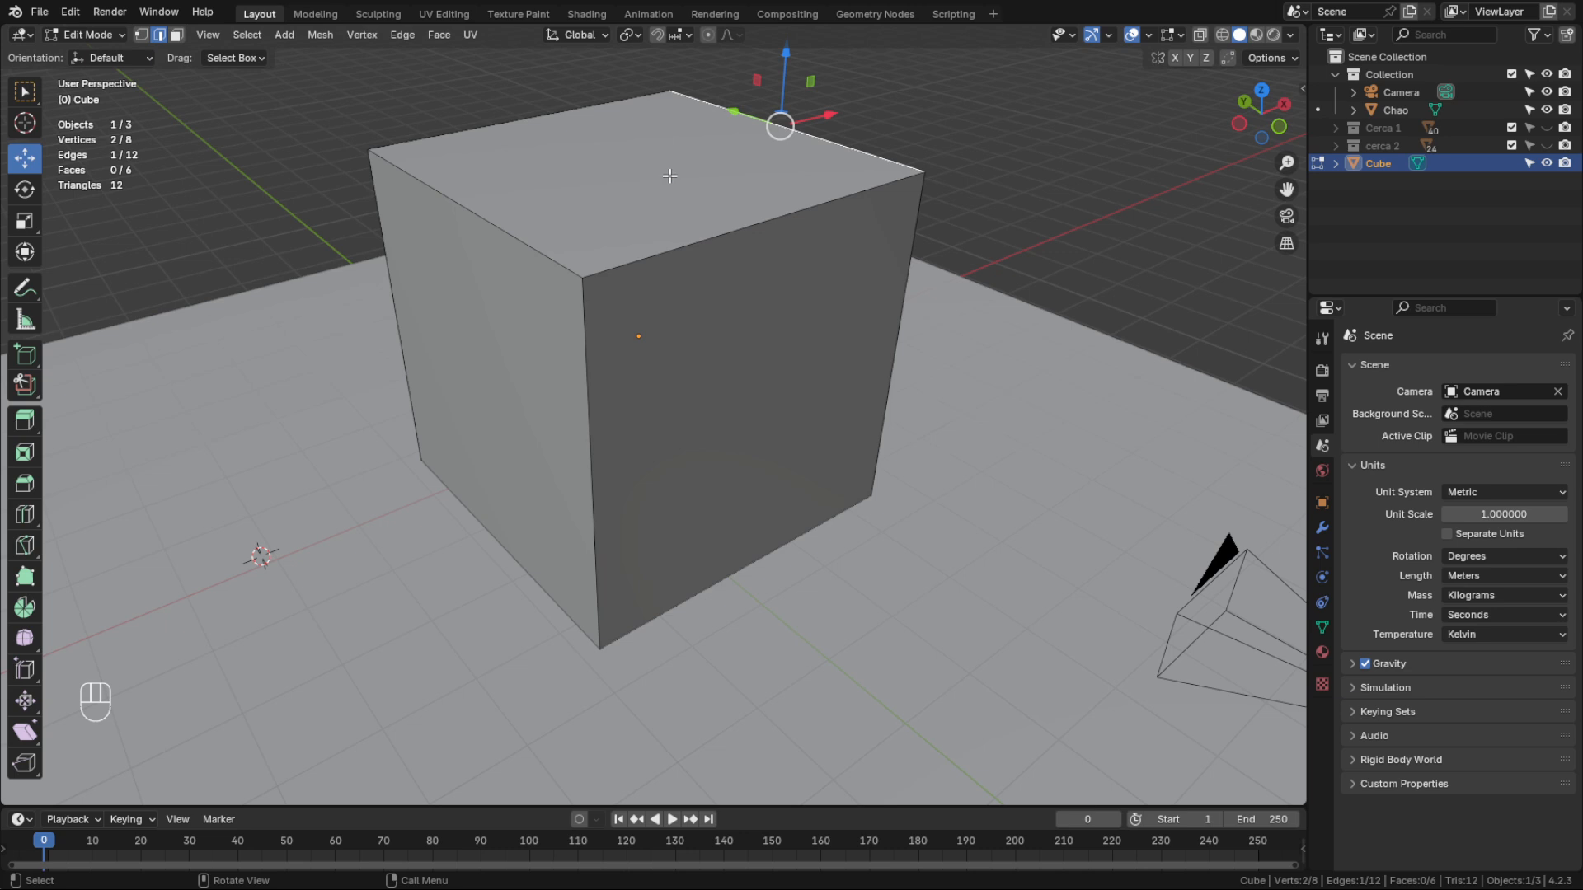
left_click(176, 34)
left_click(607, 206)
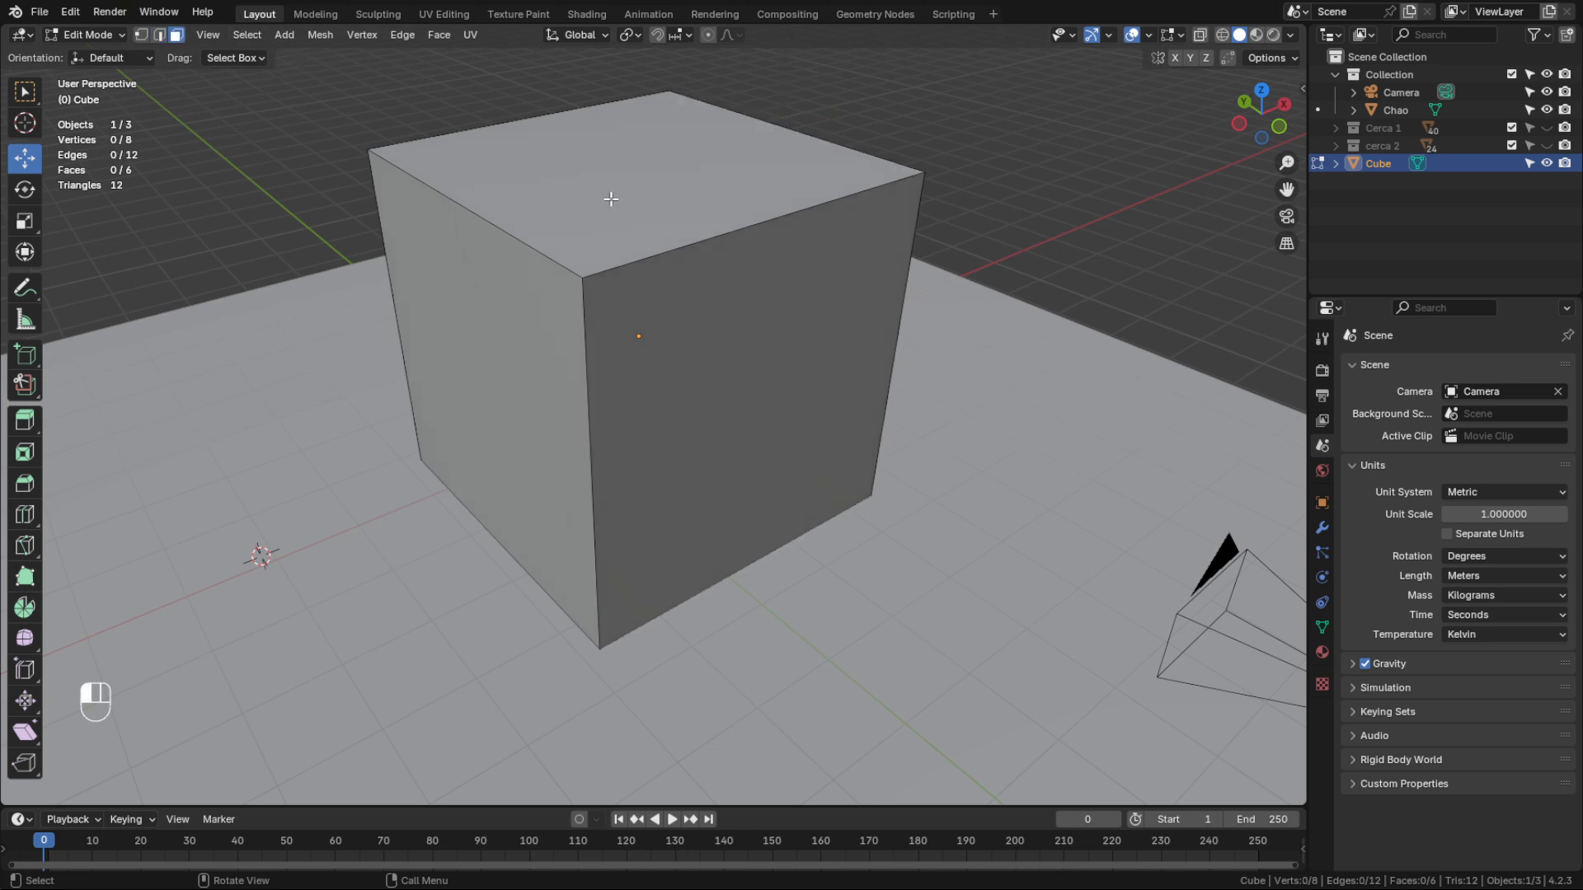
left_click_drag(635, 96, 724, 422)
Select the block's two opposite side faces on the Y axis and scale them slightly inward along Y
middle_click_drag(725, 441, 470, 470)
left_click(731, 412)
left_click(470, 474, "shift")
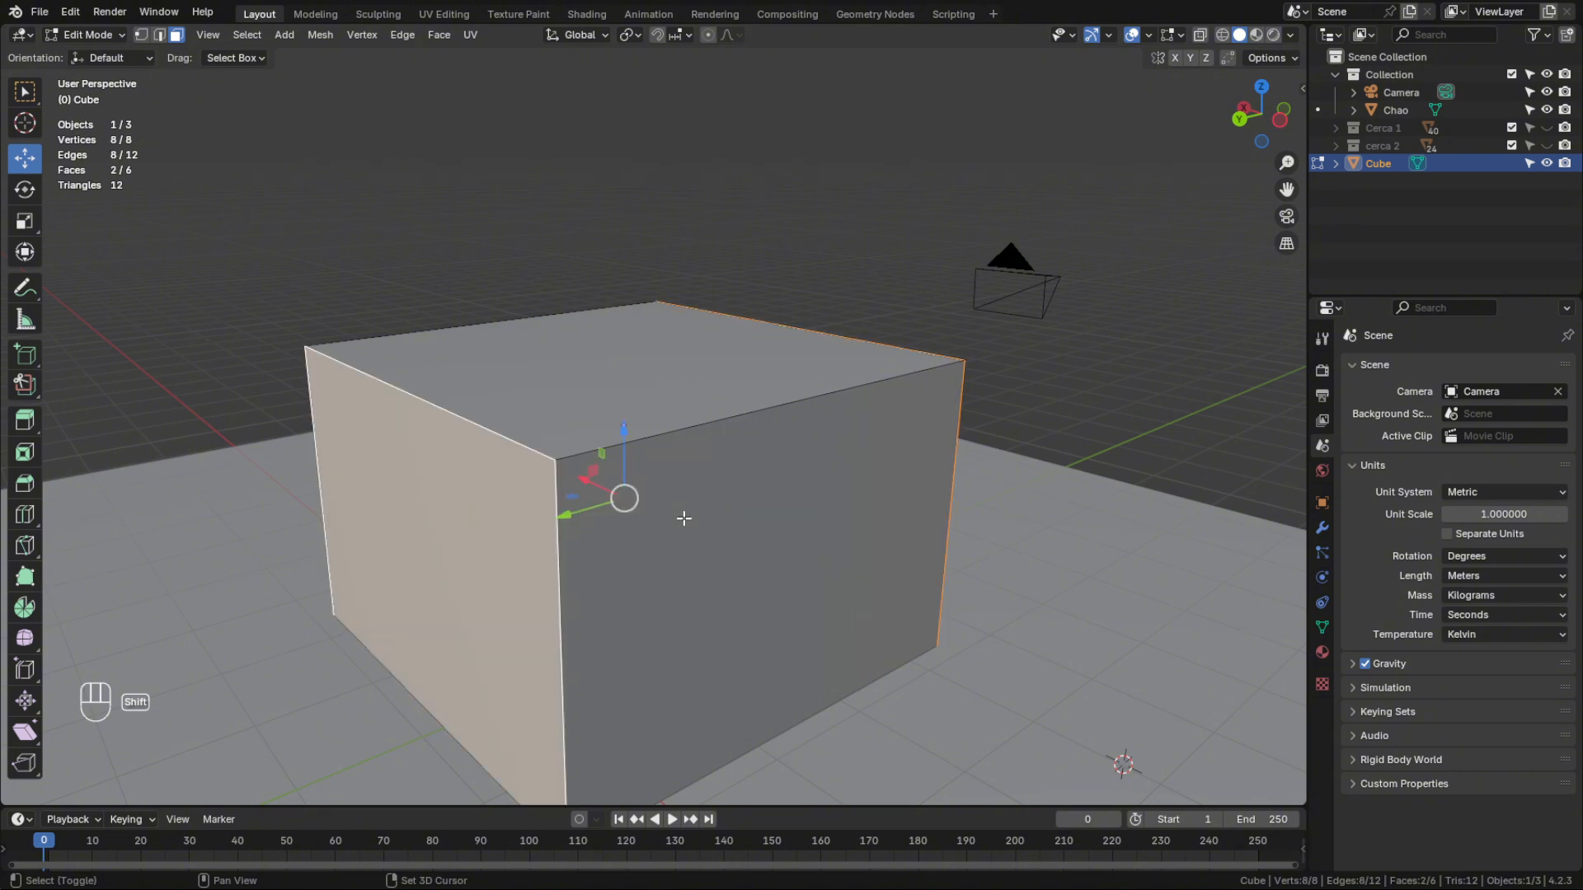
middle_click_drag(681, 519, 633, 492)
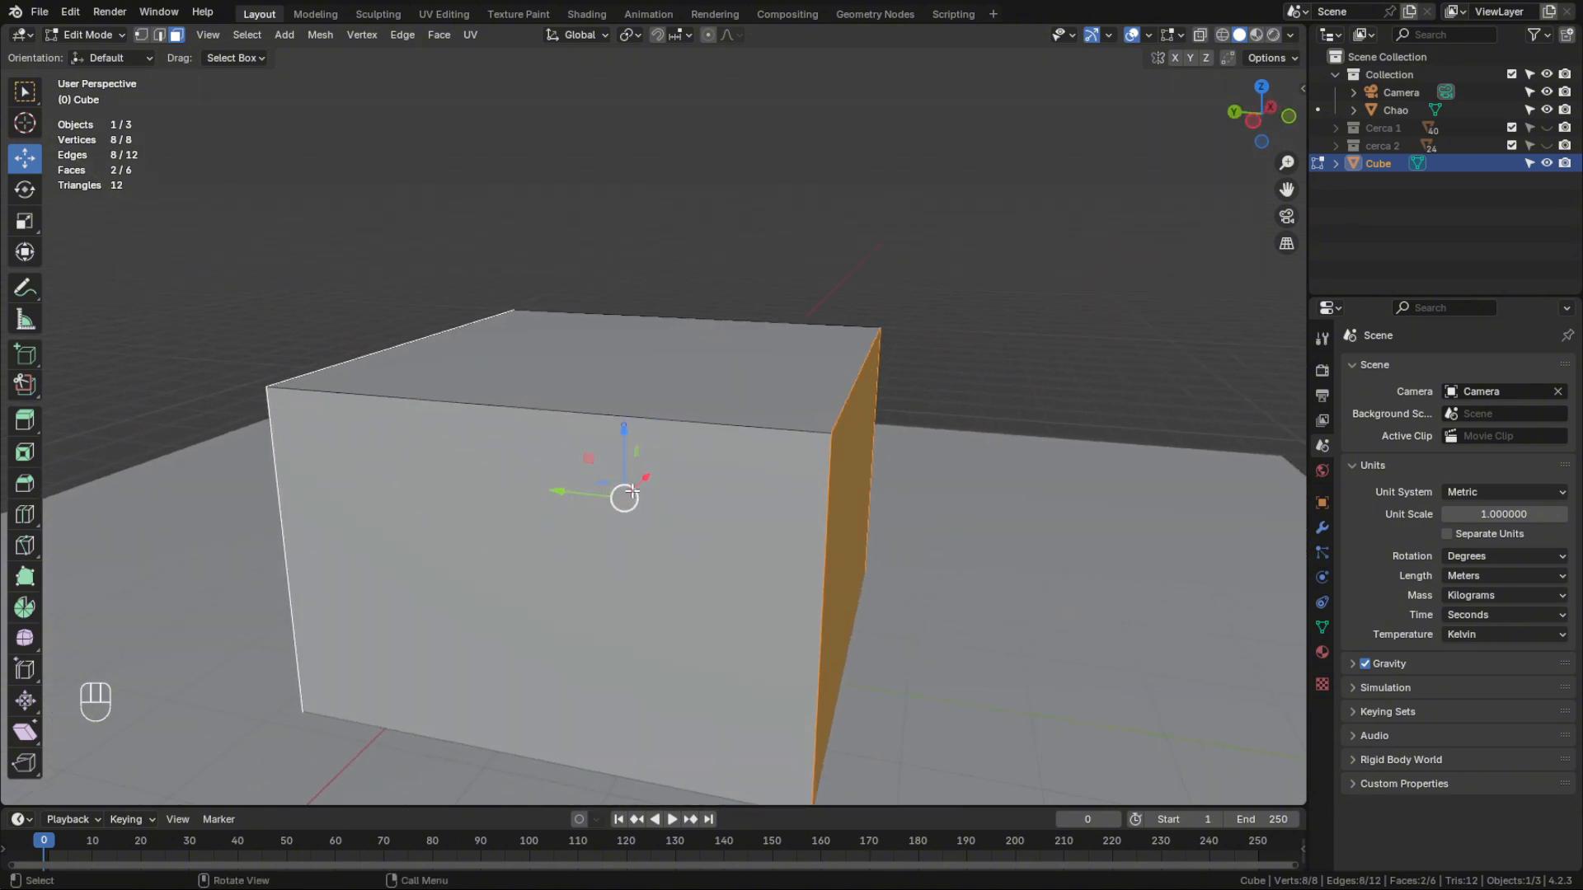
scroll(633, 492, "down", 1)
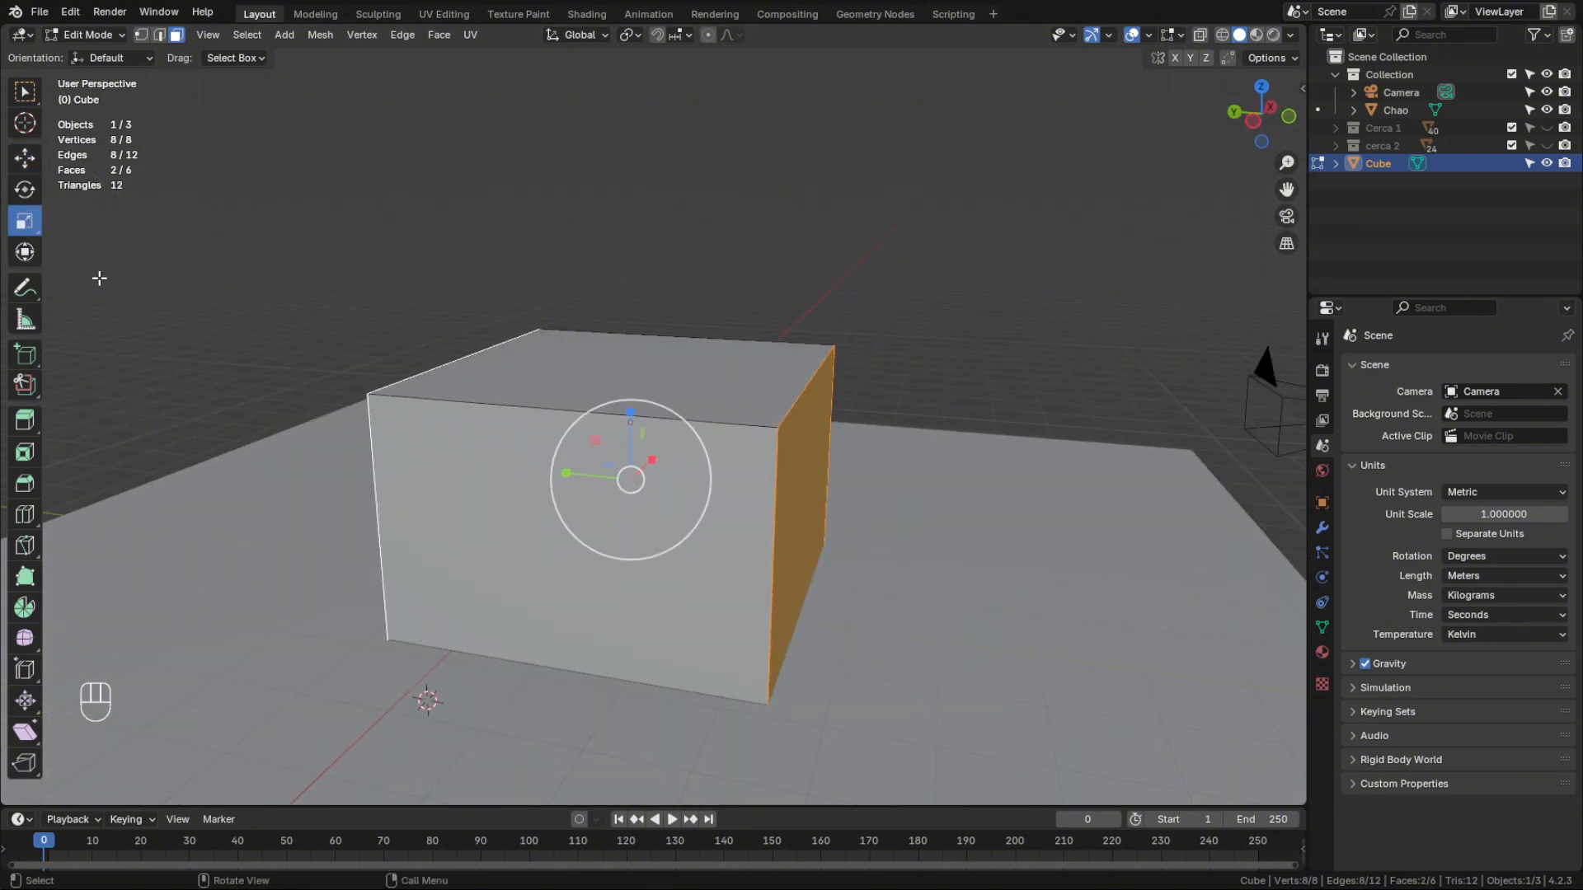
left_click(25, 221)
left_click_drag(573, 474, 587, 483)
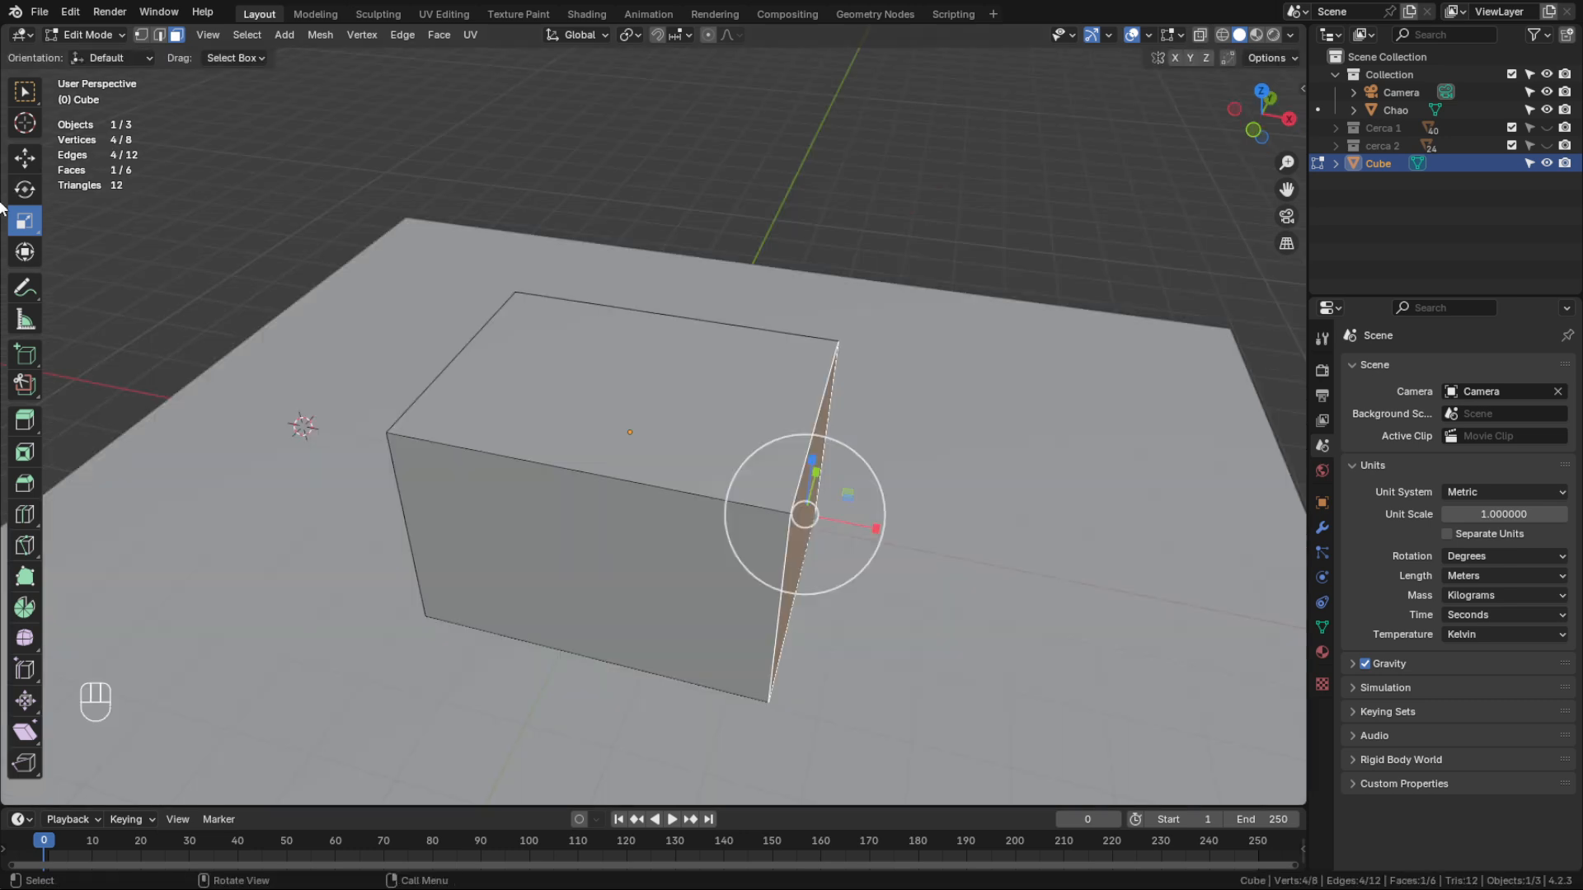
Move the block's positive-X side face about 0.58 m outward along X
left_click(25, 157)
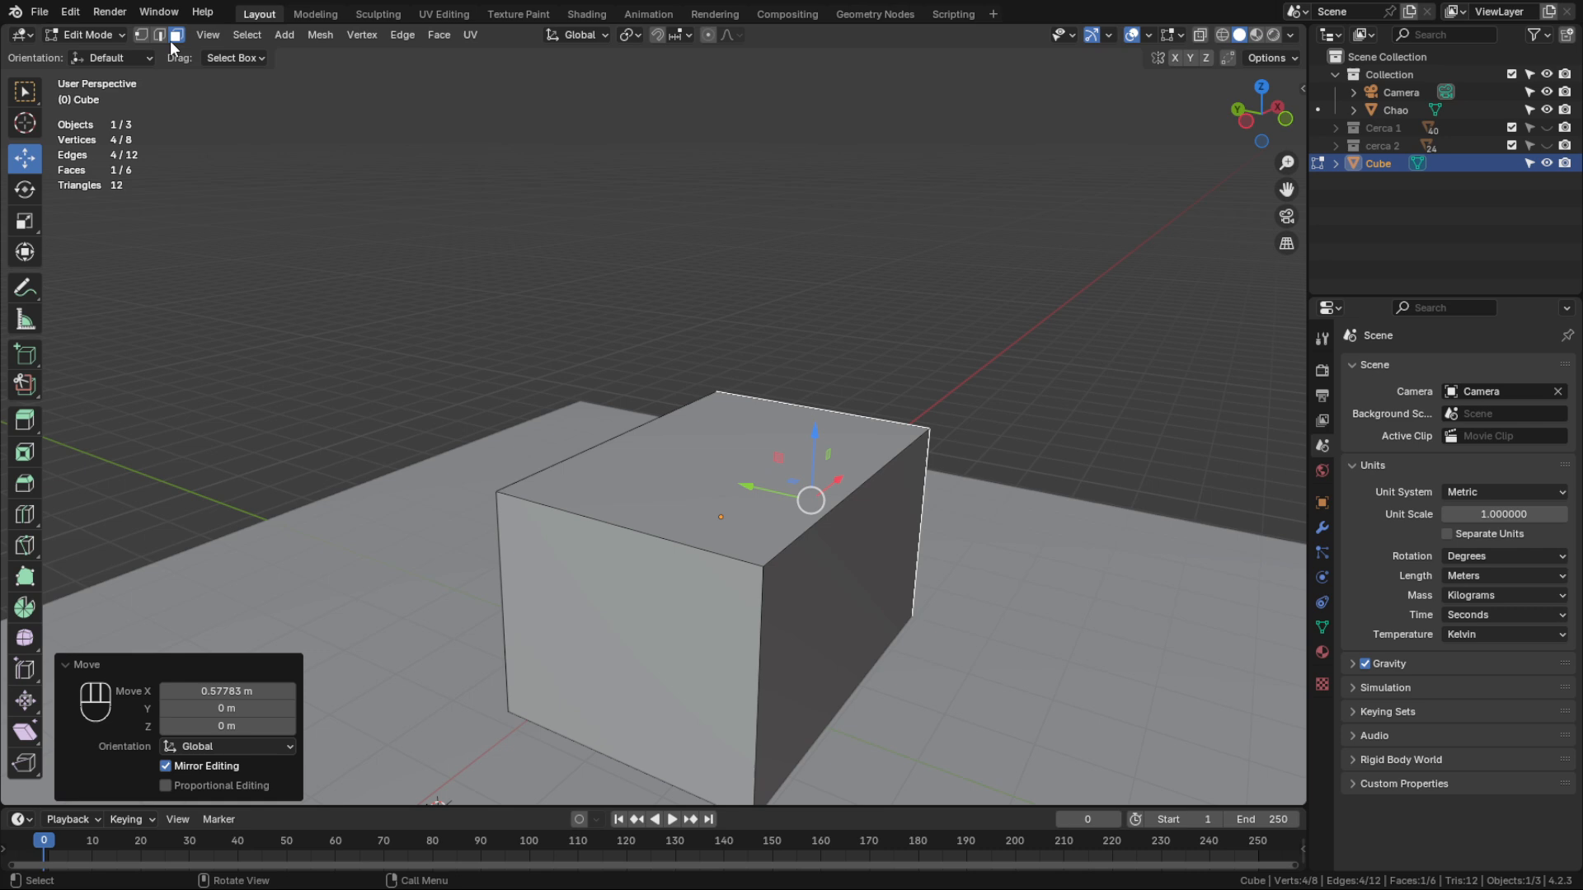
Sketch a peaked roof outline over the block's front end with the Annotate tool and undo the strokes
left_click(176, 34)
left_click(25, 289)
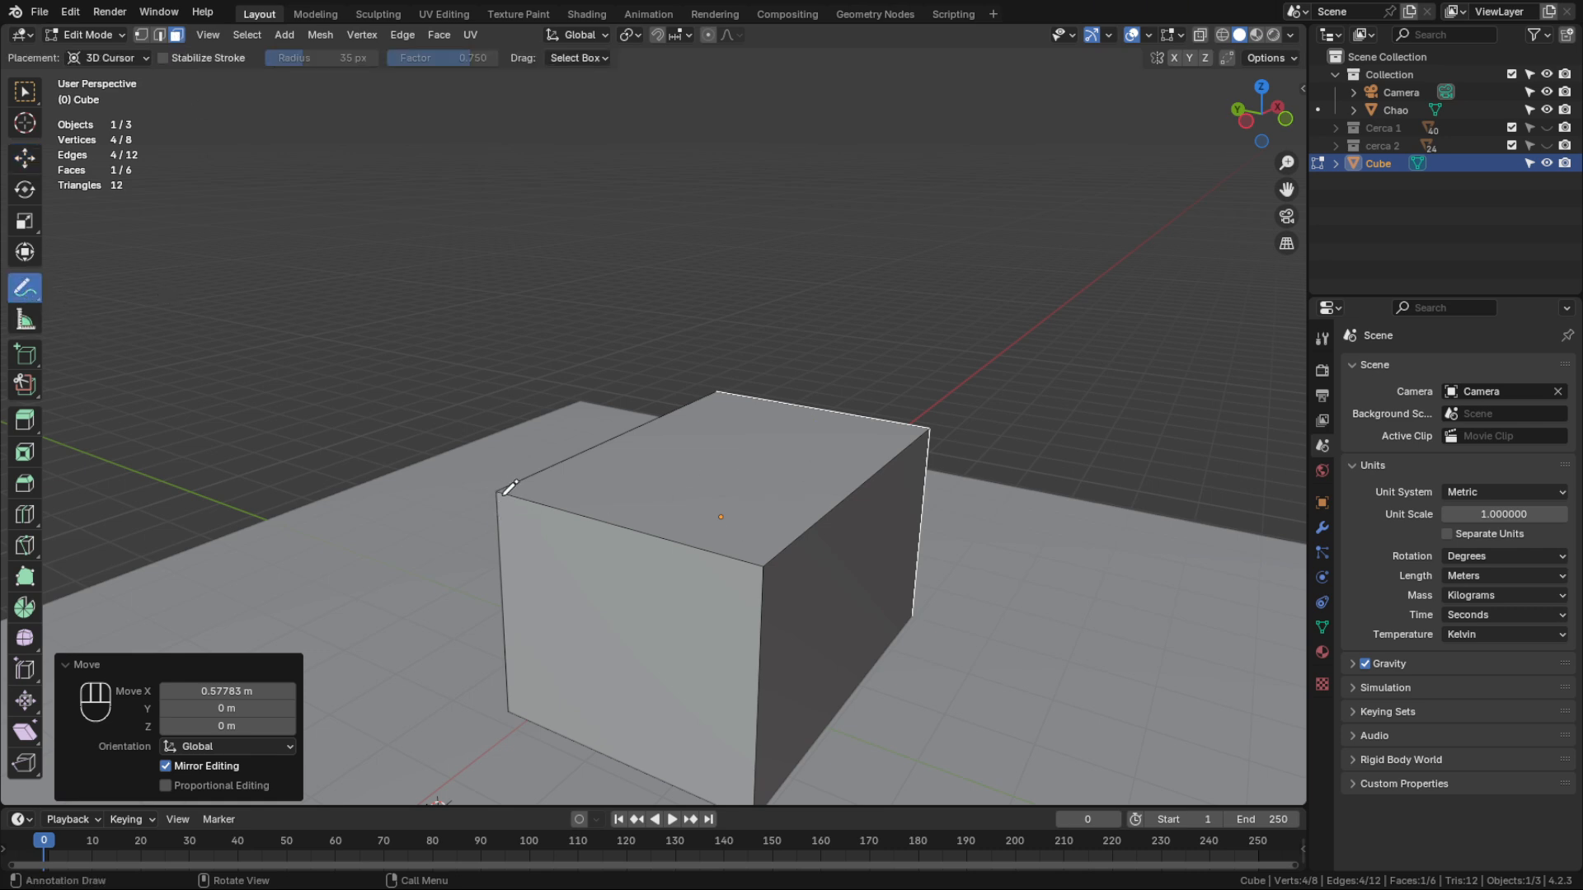
mouse_move(499, 489)
left_mouse_down()
mouse_move(572, 398)
mouse_move(671, 330)
mouse_move(738, 384)
mouse_move(764, 564)
left_mouse_up()
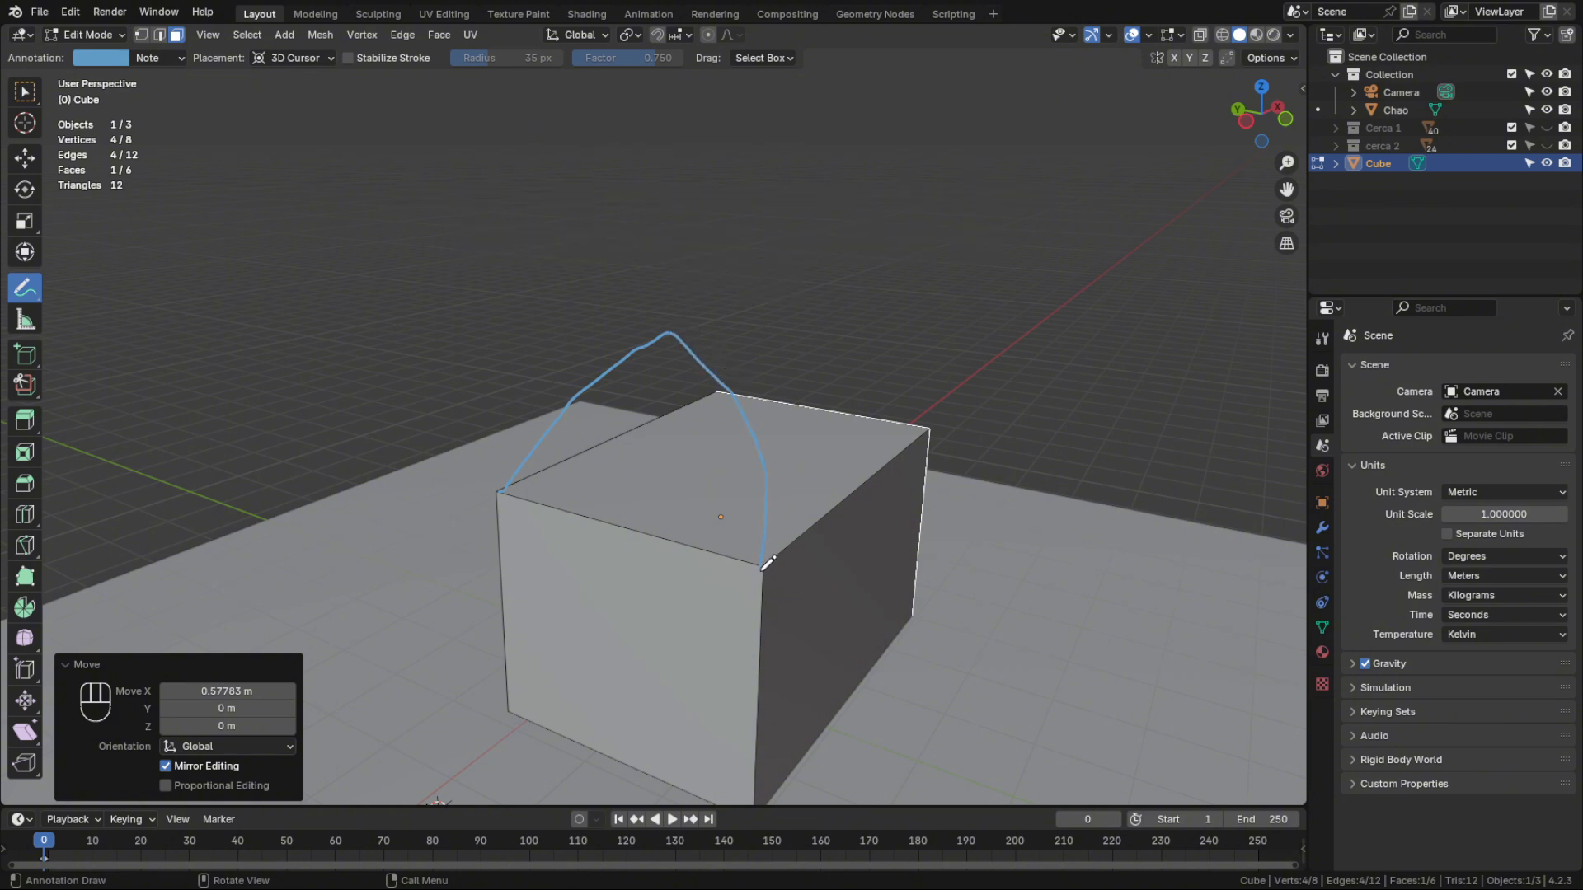
left_click_drag(670, 331, 807, 275)
key("ctrl+z")
key("ctrl+z")
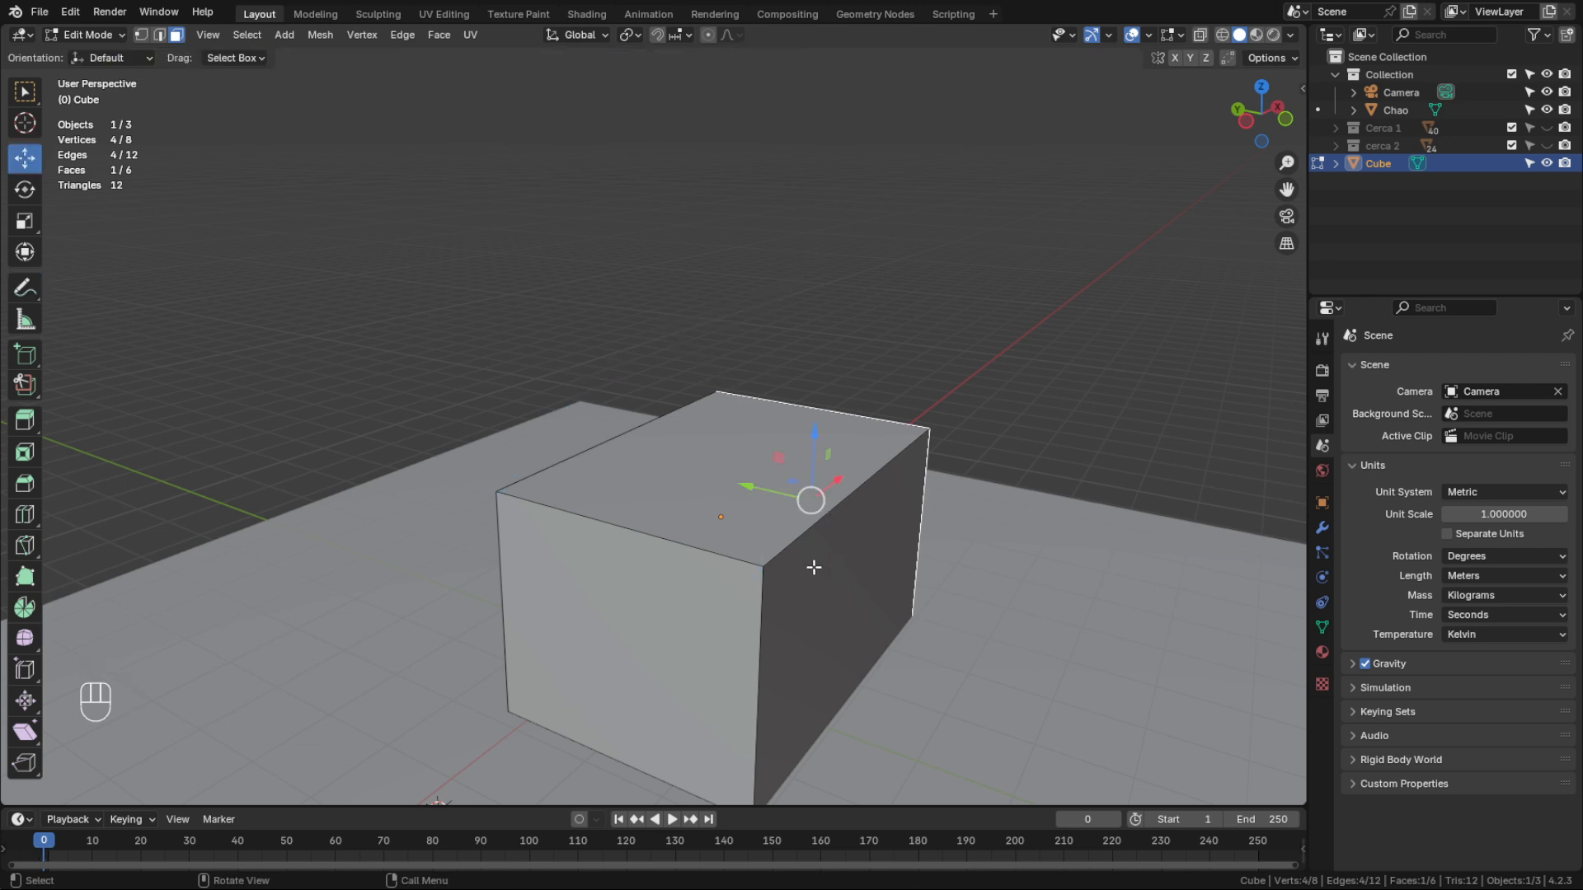
Extrude the block's top face upward by about 0.14 m to form a thin band for the roof base
left_click(694, 454)
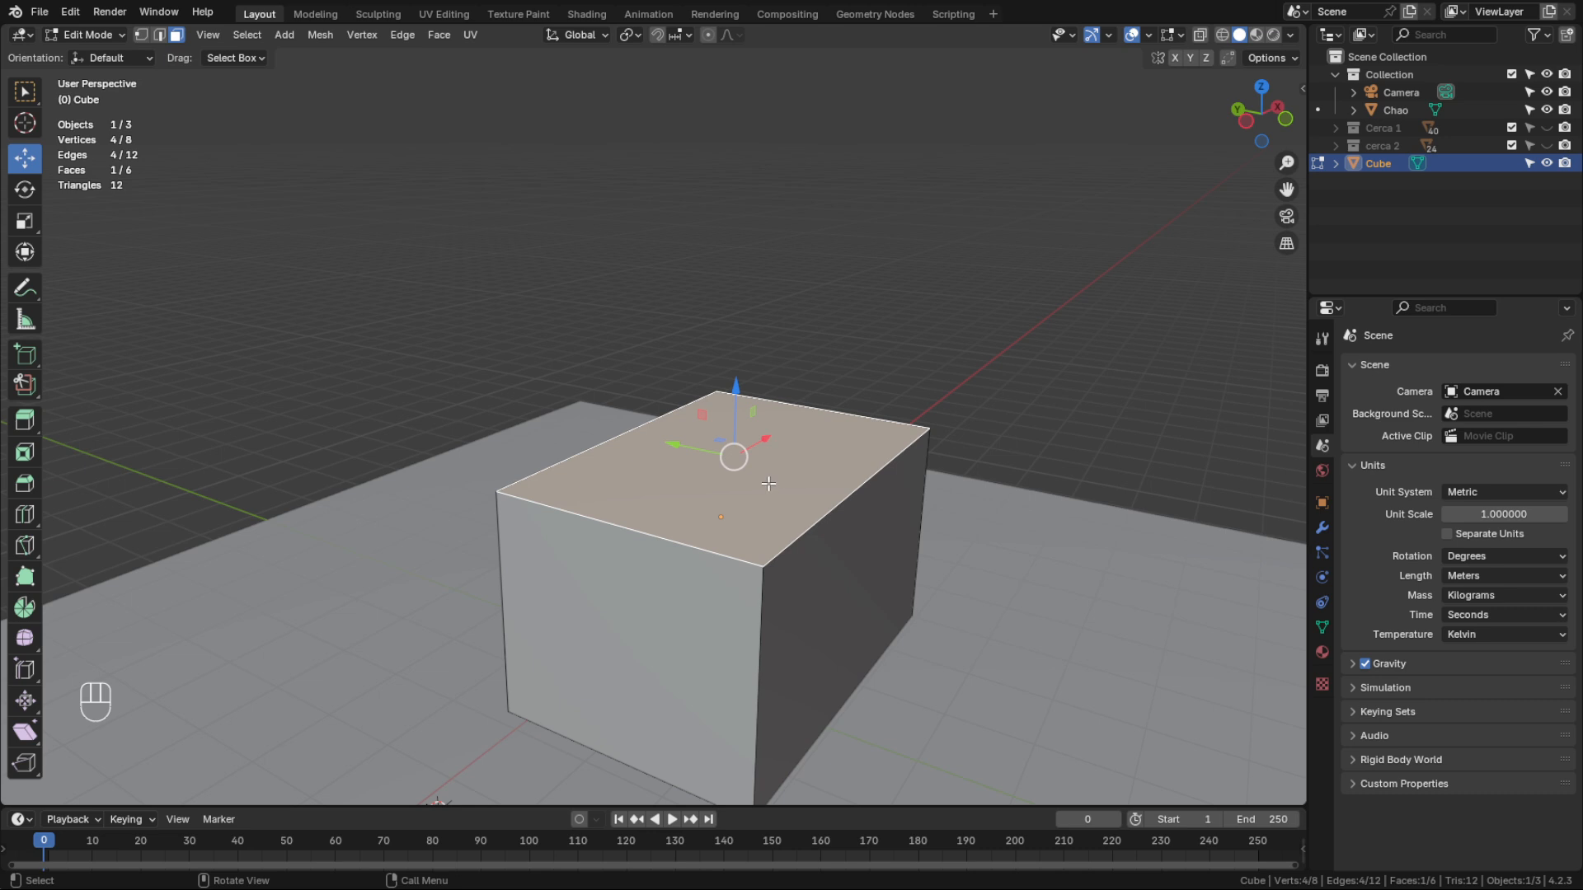
key("e")
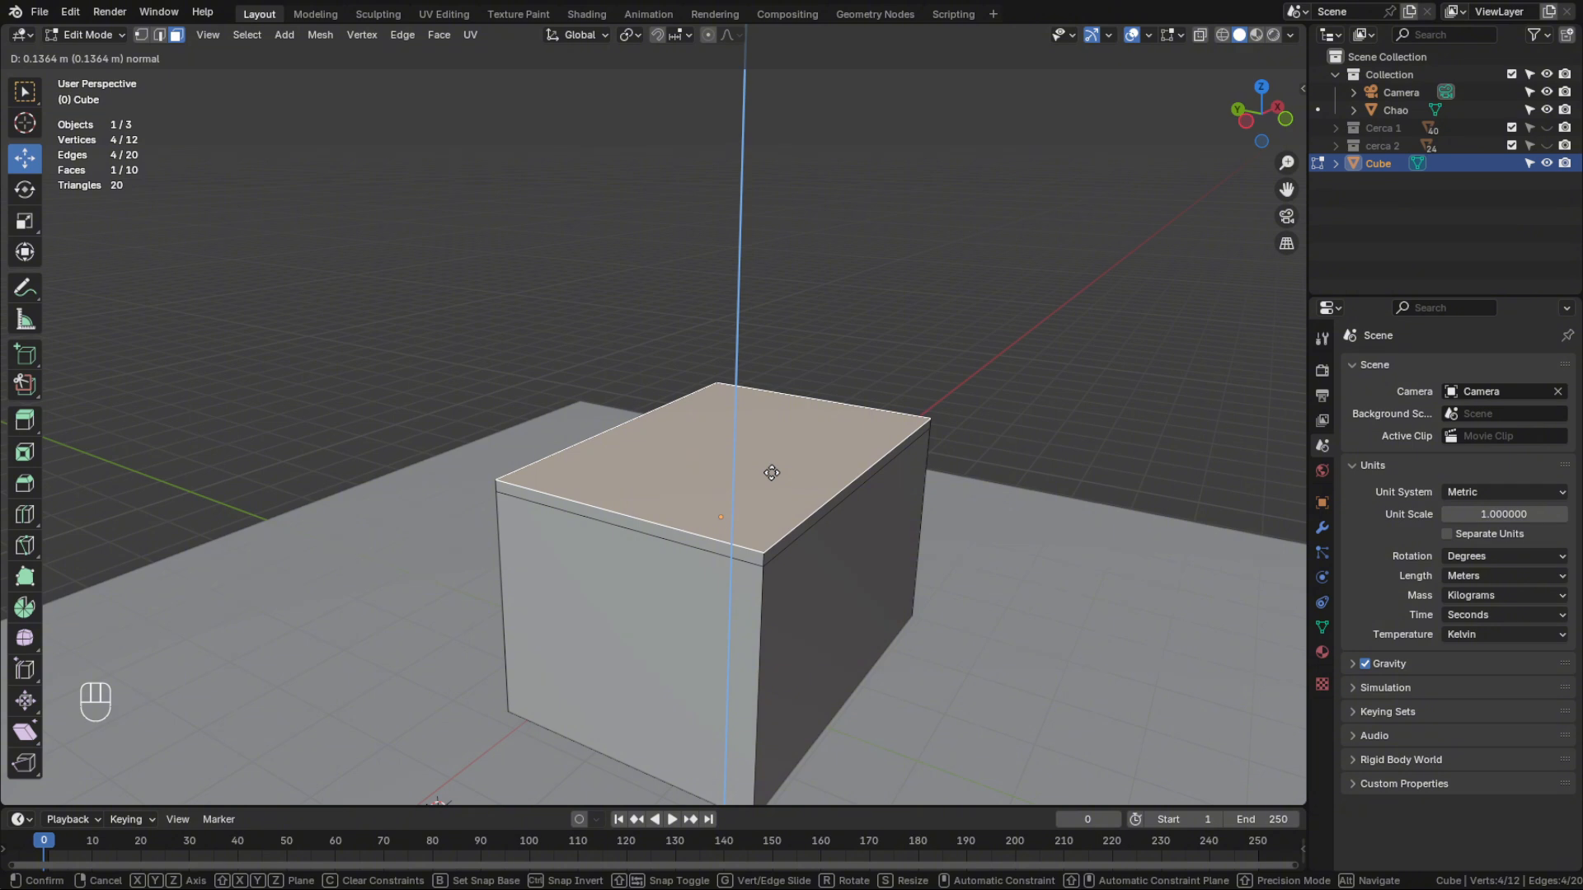
left_click(771, 472)
middle_click_drag(781, 573, 739, 608)
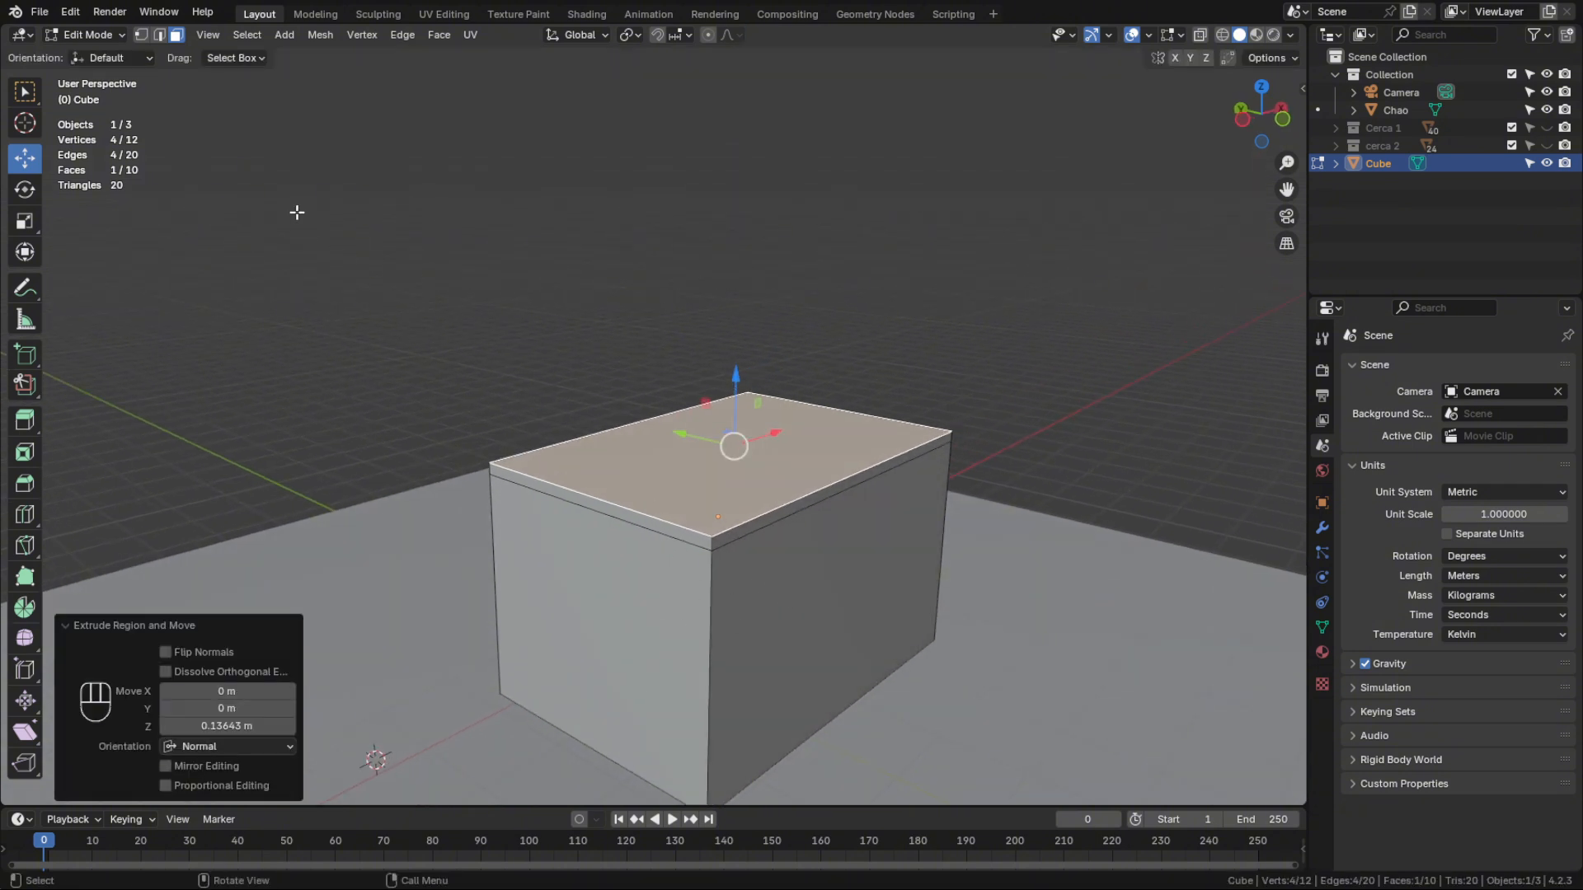
Switch to edge selection and add three evenly spaced loop cuts running lengthwise over the top and down the end walls
left_click(160, 33)
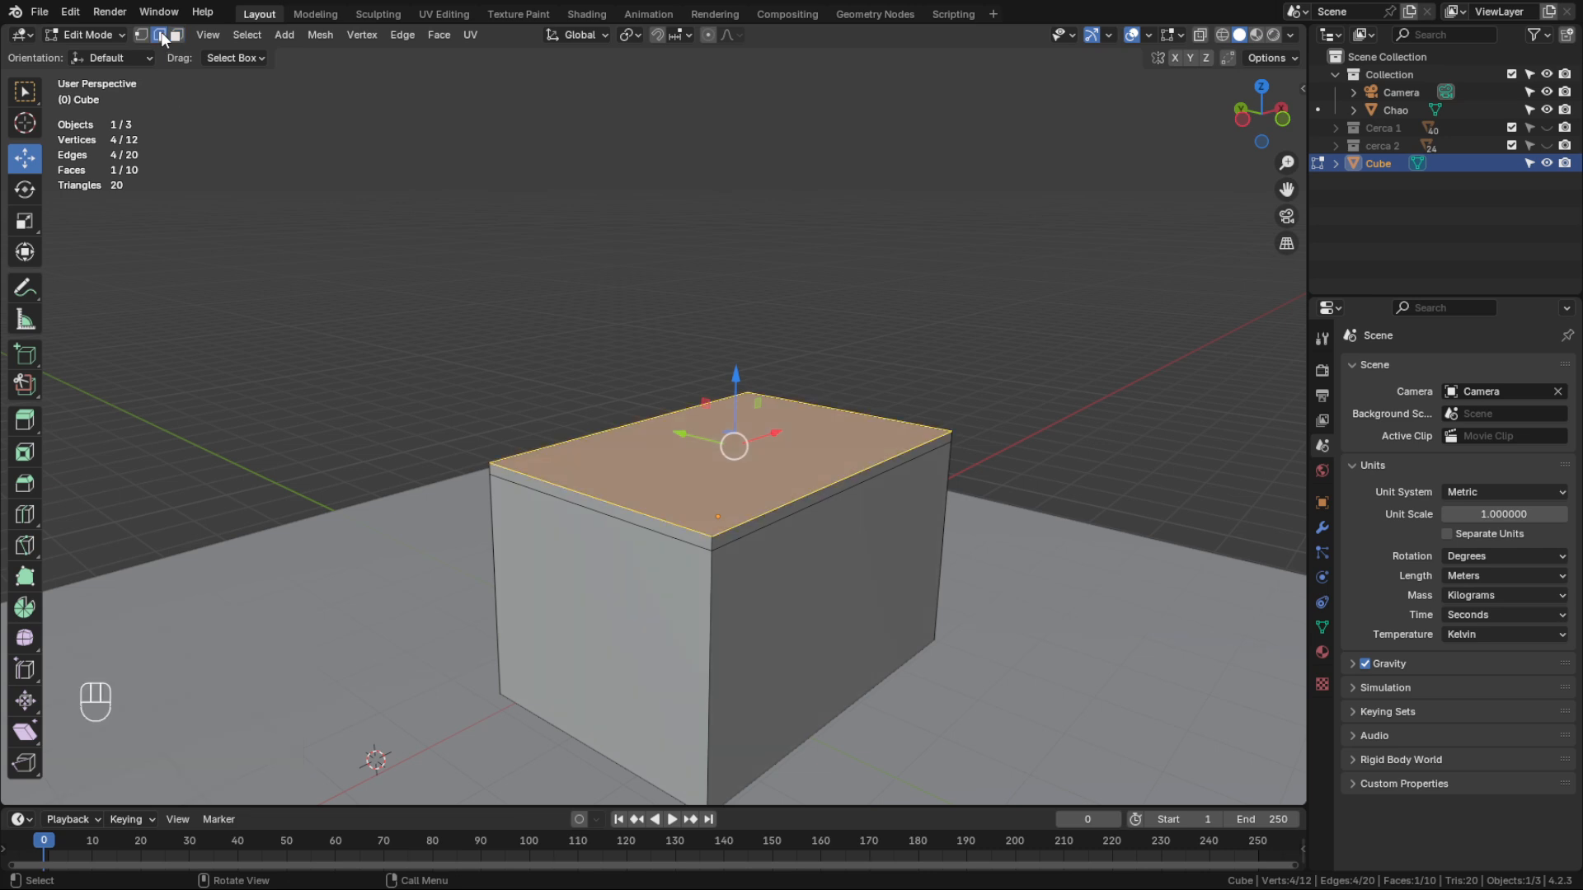
left_click(741, 538)
left_click(655, 532, "shift")
middle_click_drag(643, 557, 854, 542)
middle_click_drag(942, 607, 784, 593)
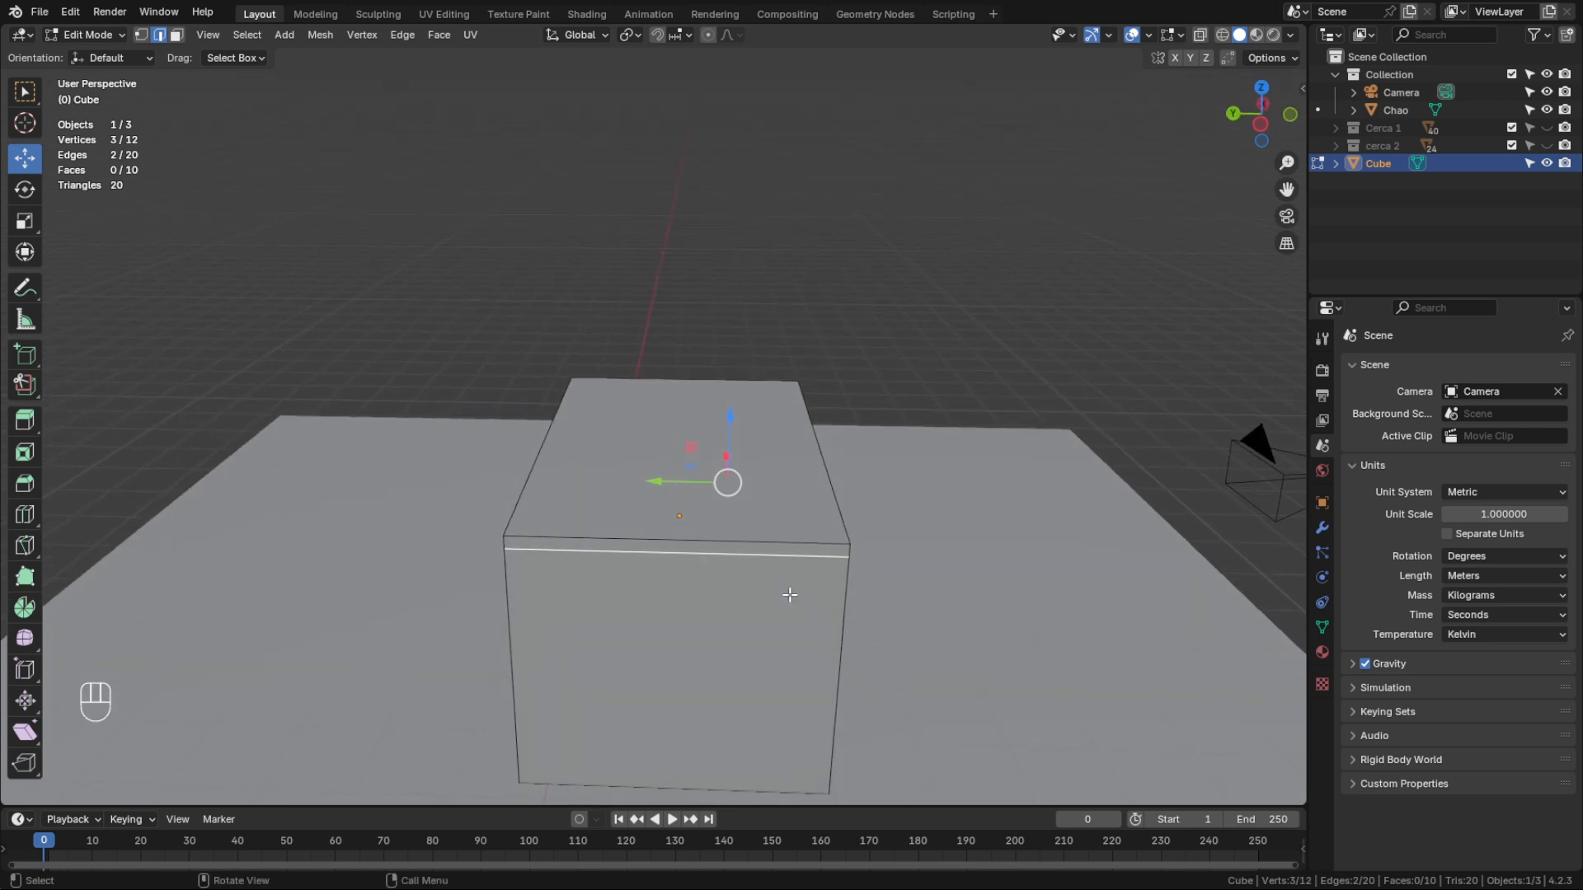
left_click(740, 535)
middle_click_drag(740, 535, 712, 585)
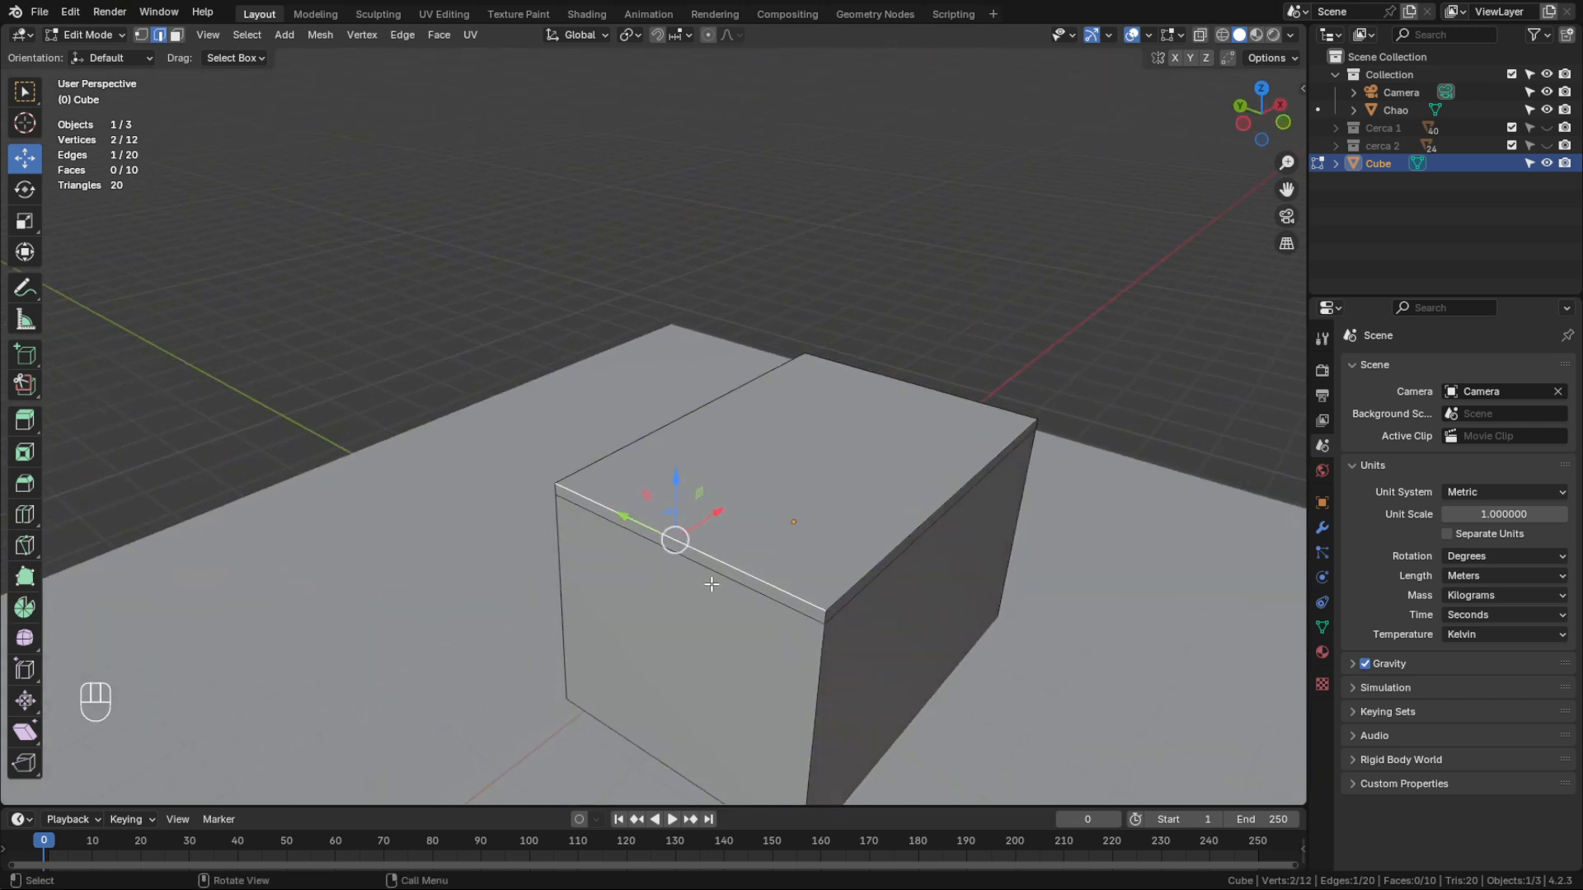
key("ctrl+r")
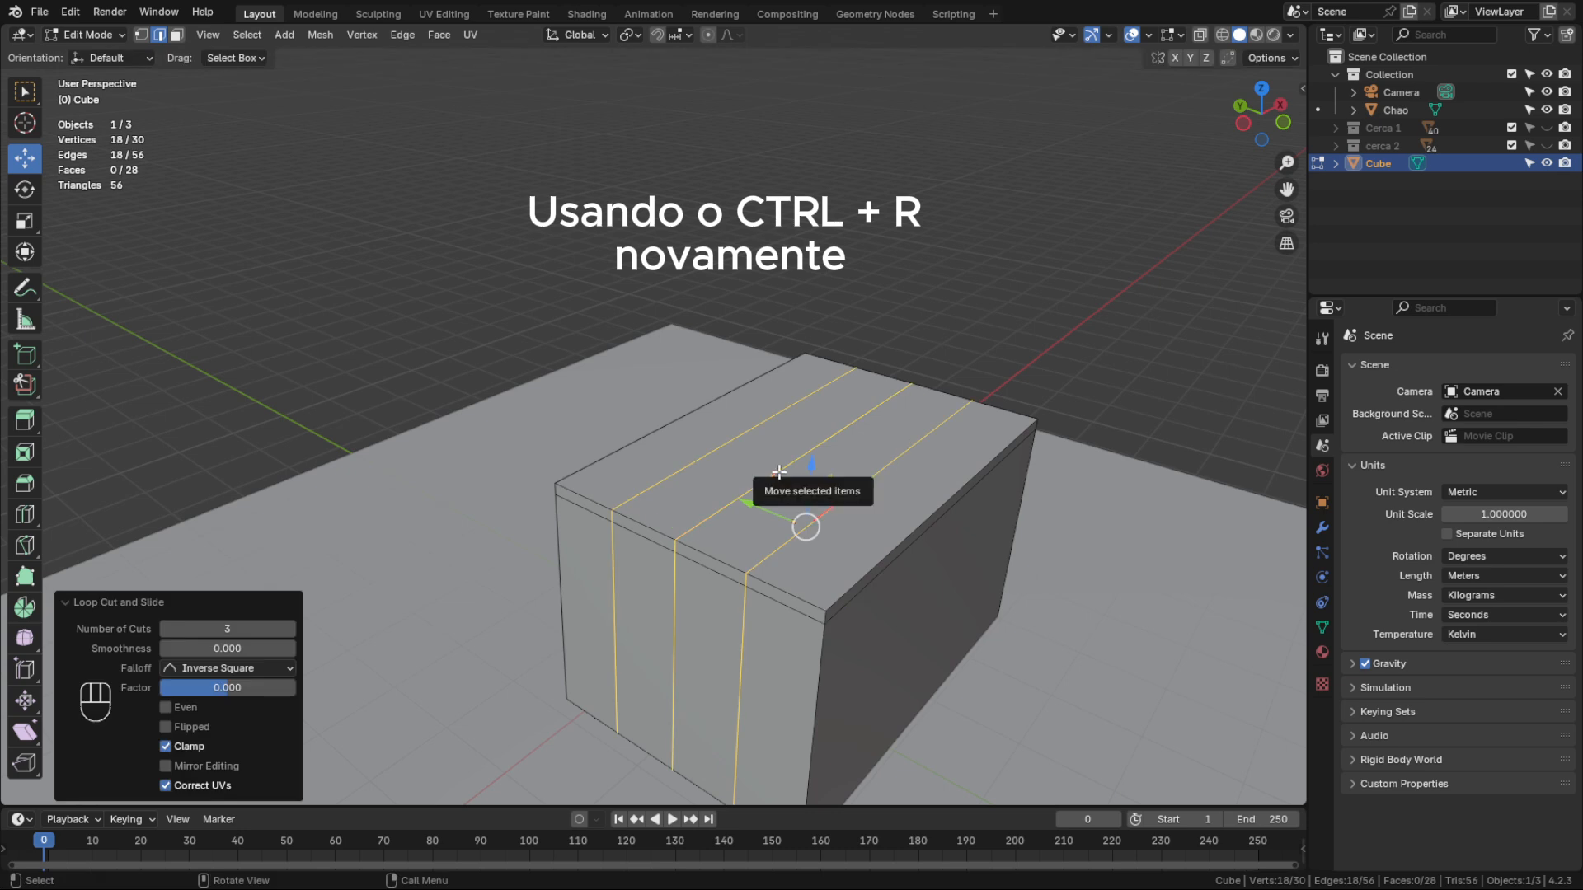
Raise the middle lengthwise edge on the top about 1.91 m along Z to form the roof ridge
left_click(778, 470)
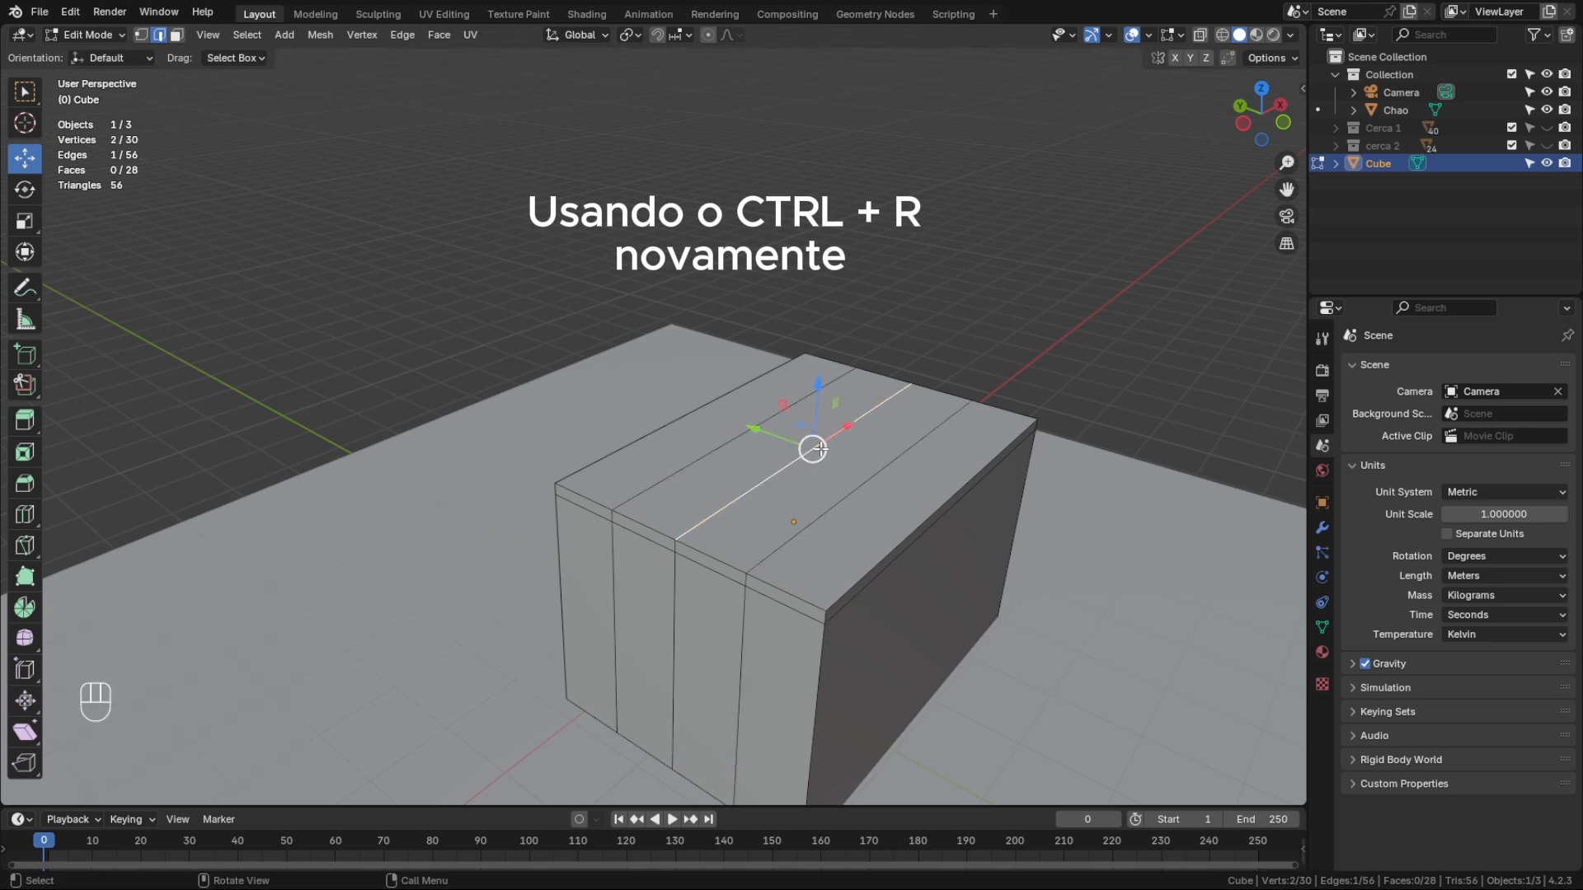
middle_click_drag(776, 471, 753, 383, "shift")
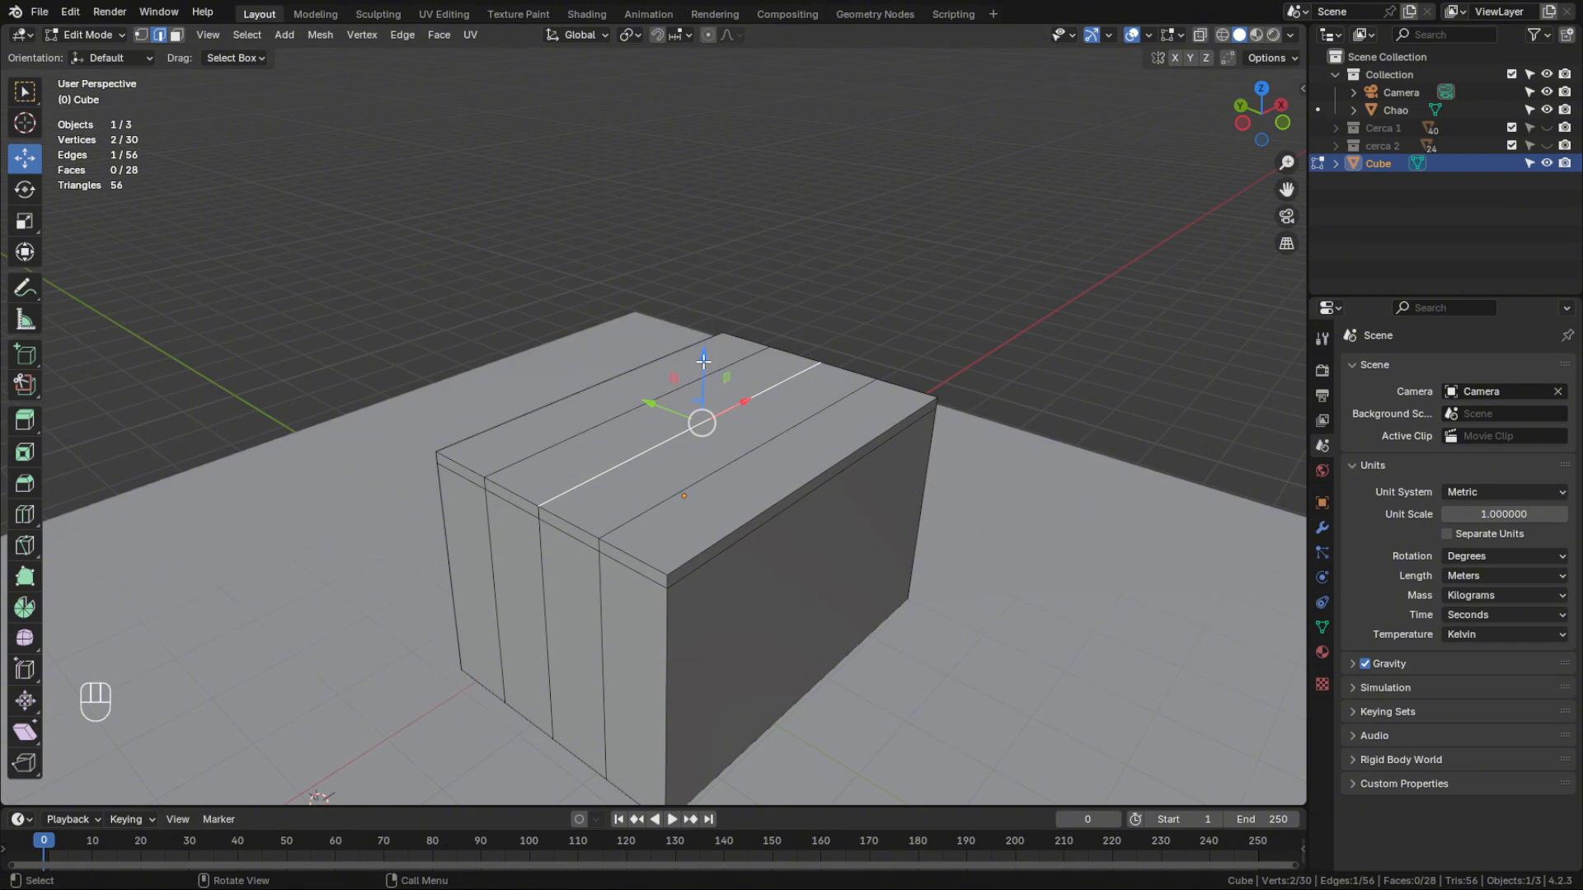
left_click_drag(703, 359, 683, 189)
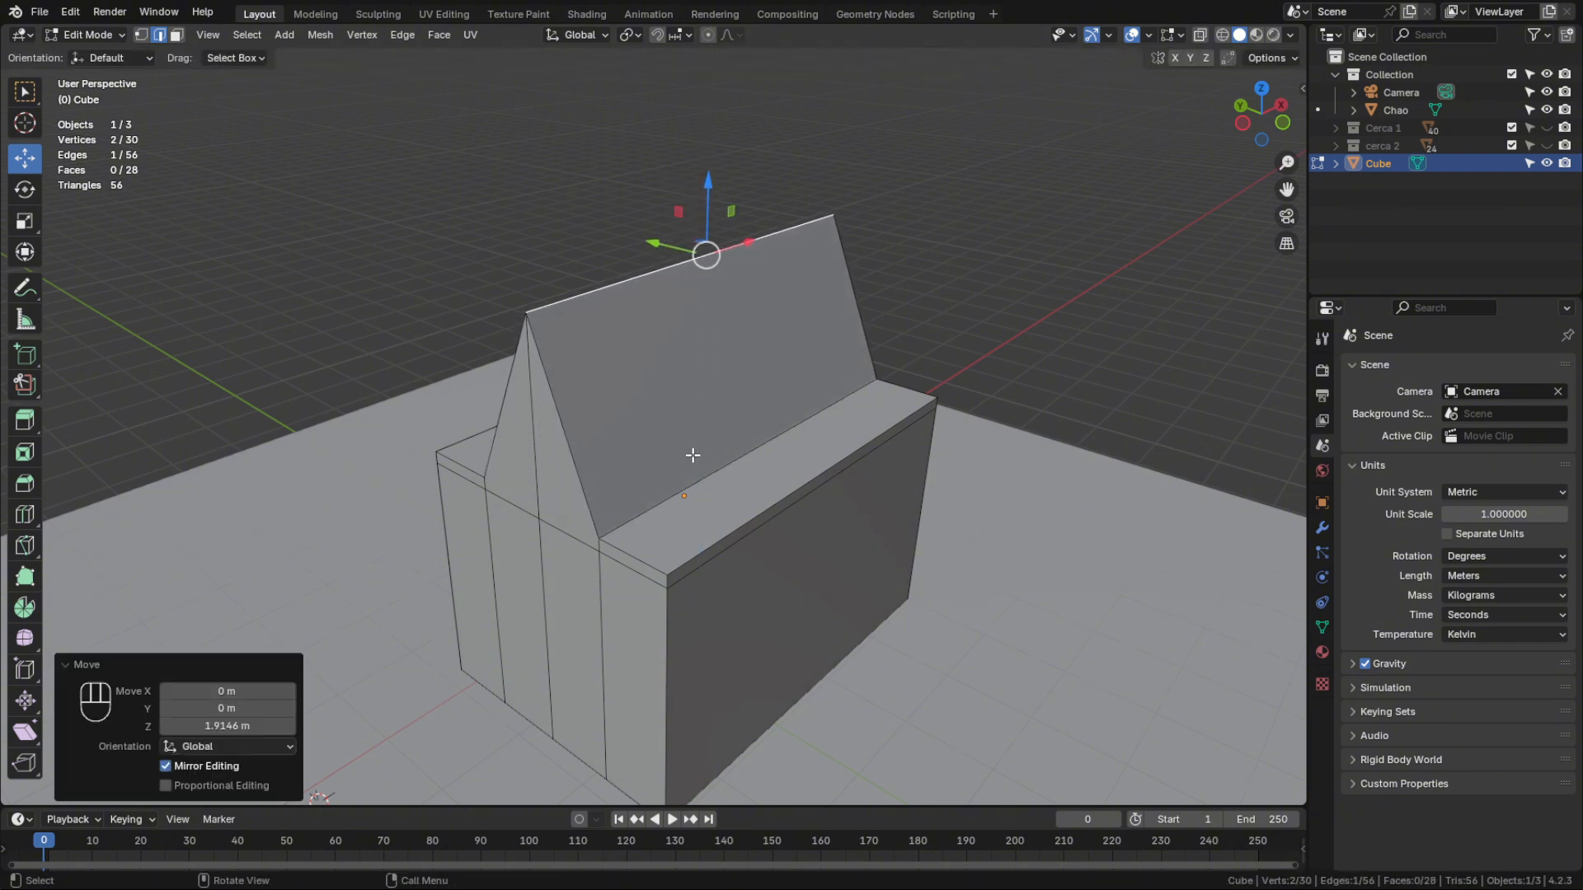
Select the two lengthwise roof edges flanking the ridge and raise them about 1.58 m along Z for a gambrel roof profile
left_click(701, 480)
middle_click_drag(681, 508, 781, 517)
left_click(609, 493, "shift")
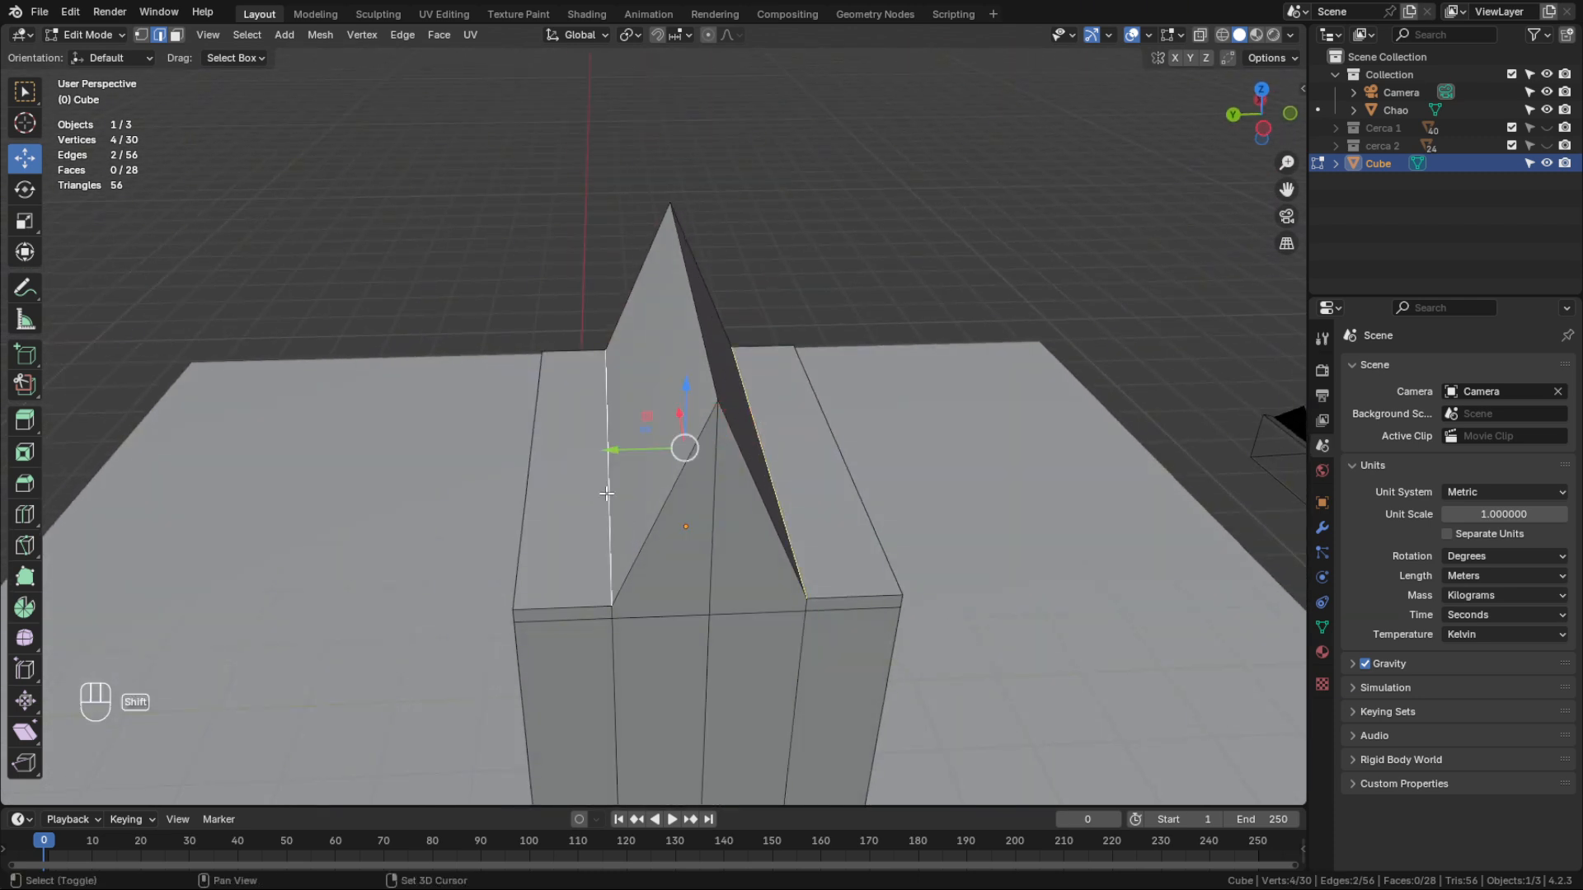
middle_click_drag(608, 493, 517, 490)
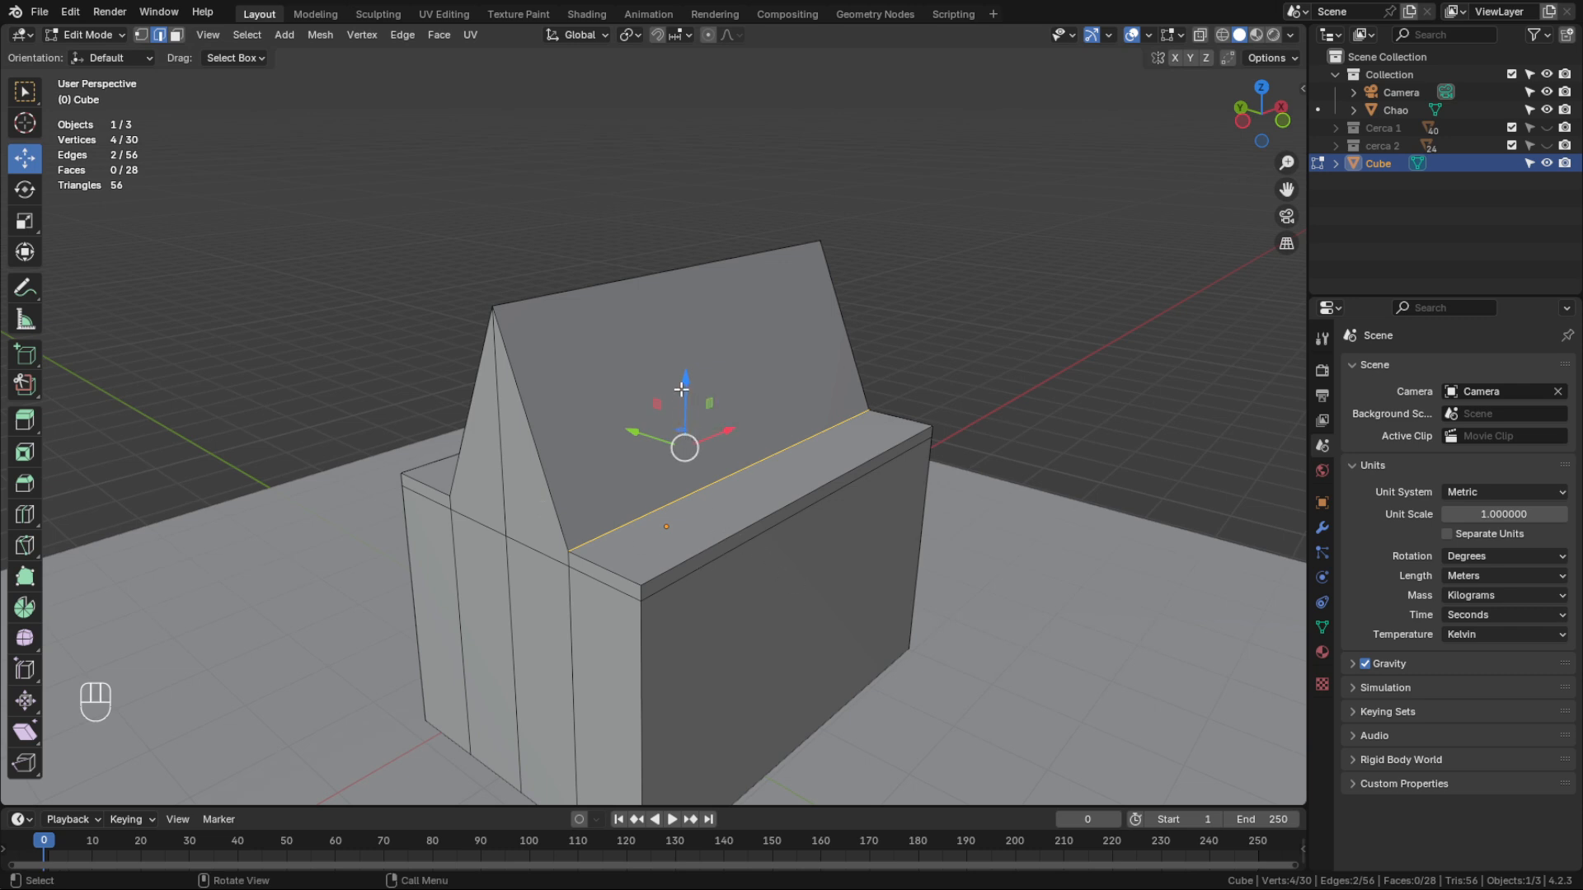
left_click_drag(686, 390, 678, 298)
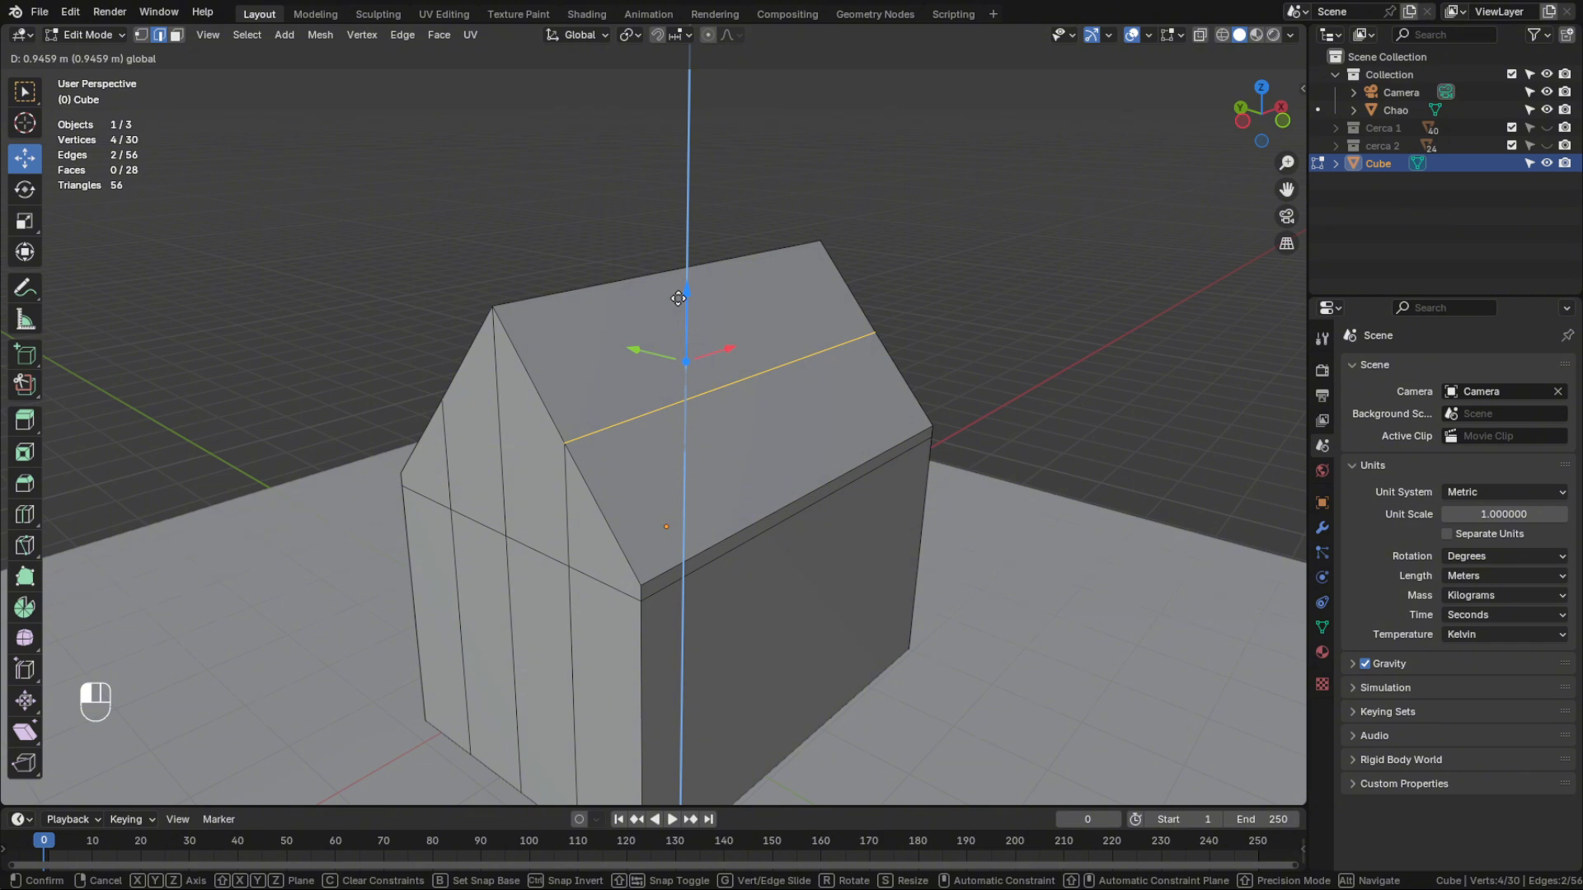
left_click_drag(678, 299, 685, 237)
middle_click_drag(674, 556, 774, 540, "shift")
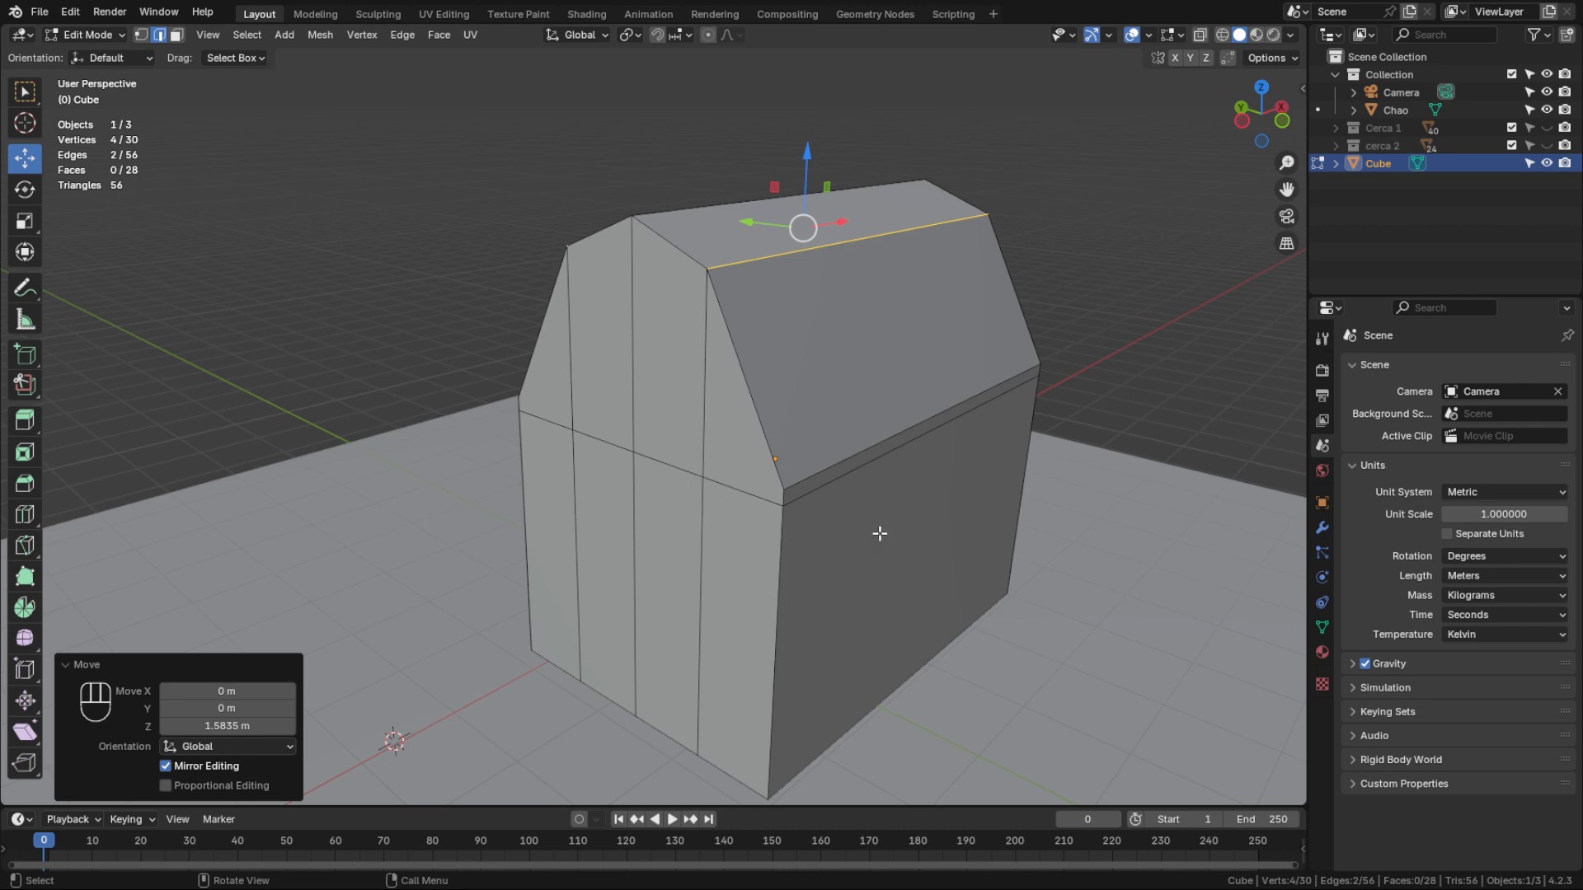
Add three evenly spaced loop cuts across the barn's length, dividing the side walls and roof slopes
left_click(862, 471)
middle_click_drag(863, 470, 900, 471)
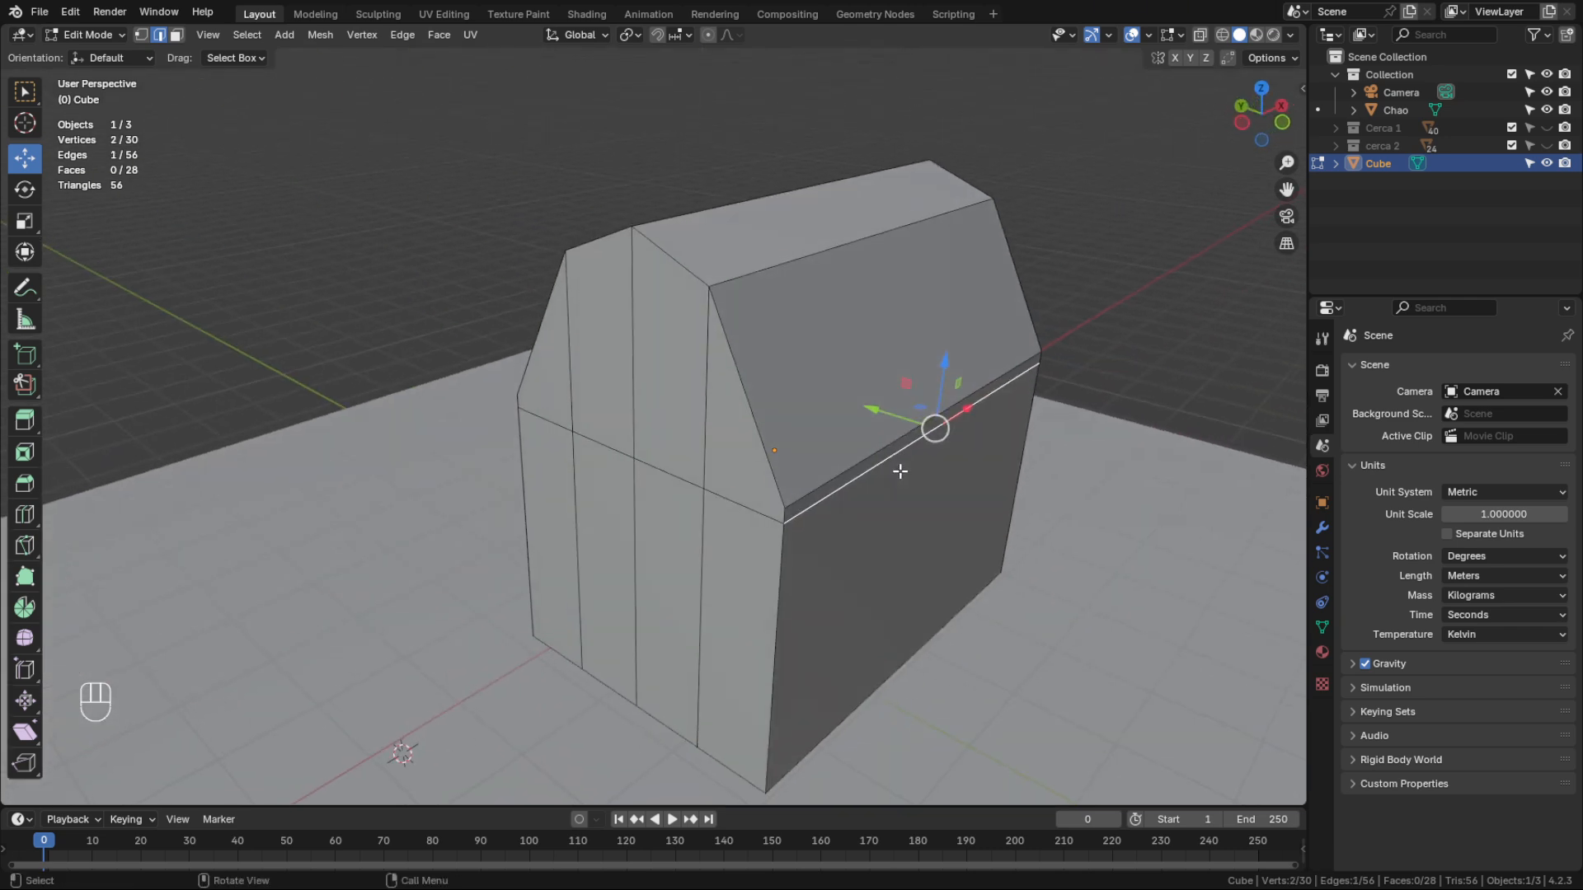
key("ctrl+r")
scroll(900, 472, "up", 2)
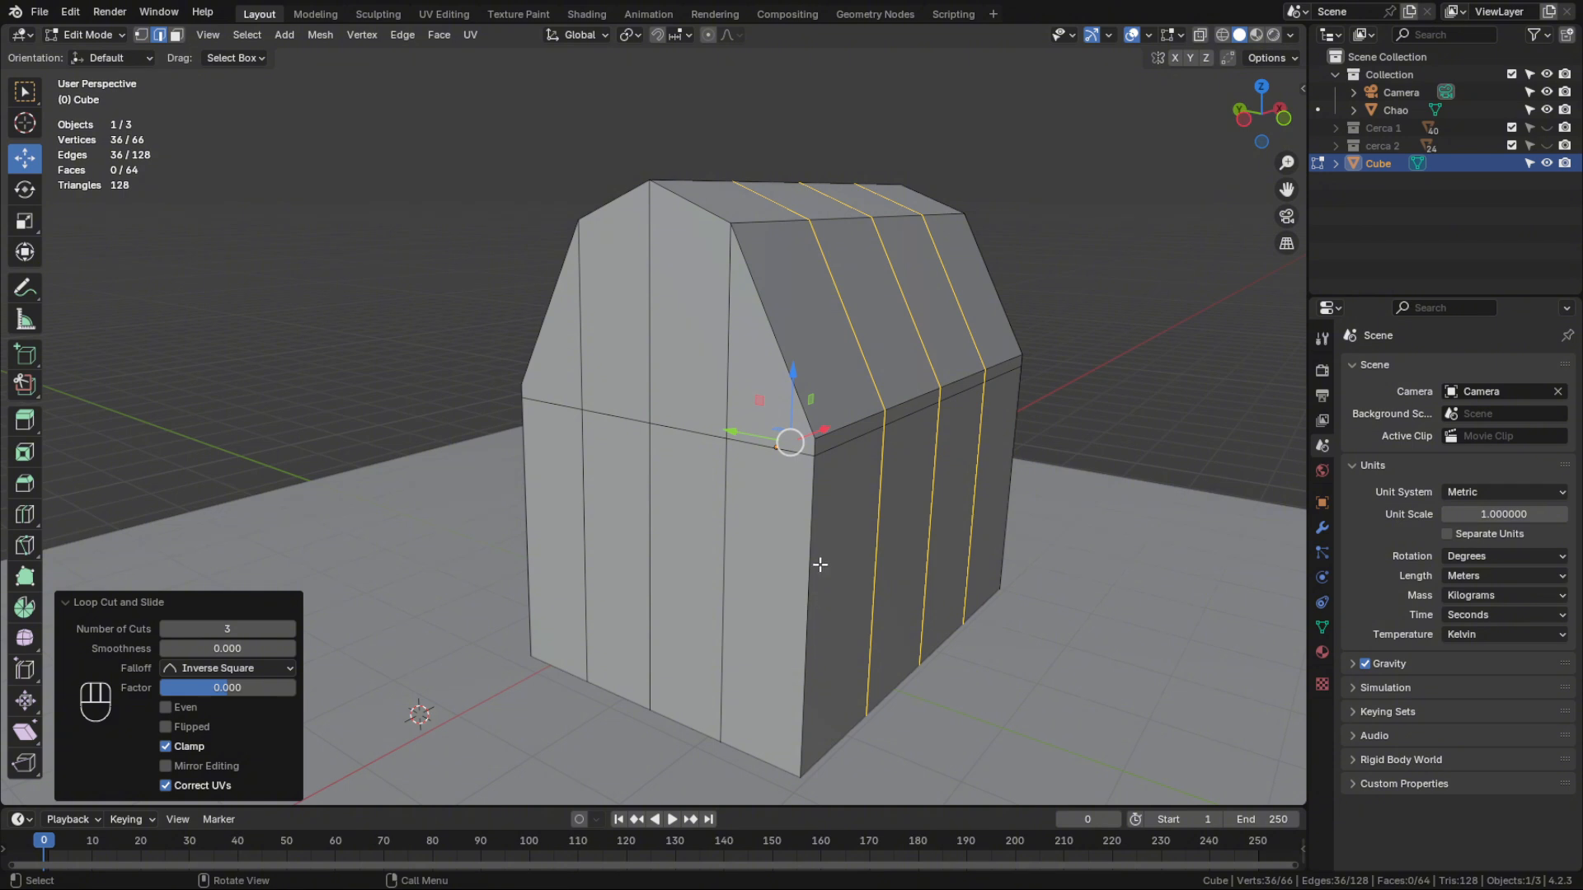
Add one horizontal loop cut around the lower walls, slid to a factor of -0.233, to set the door height
left_click(809, 553)
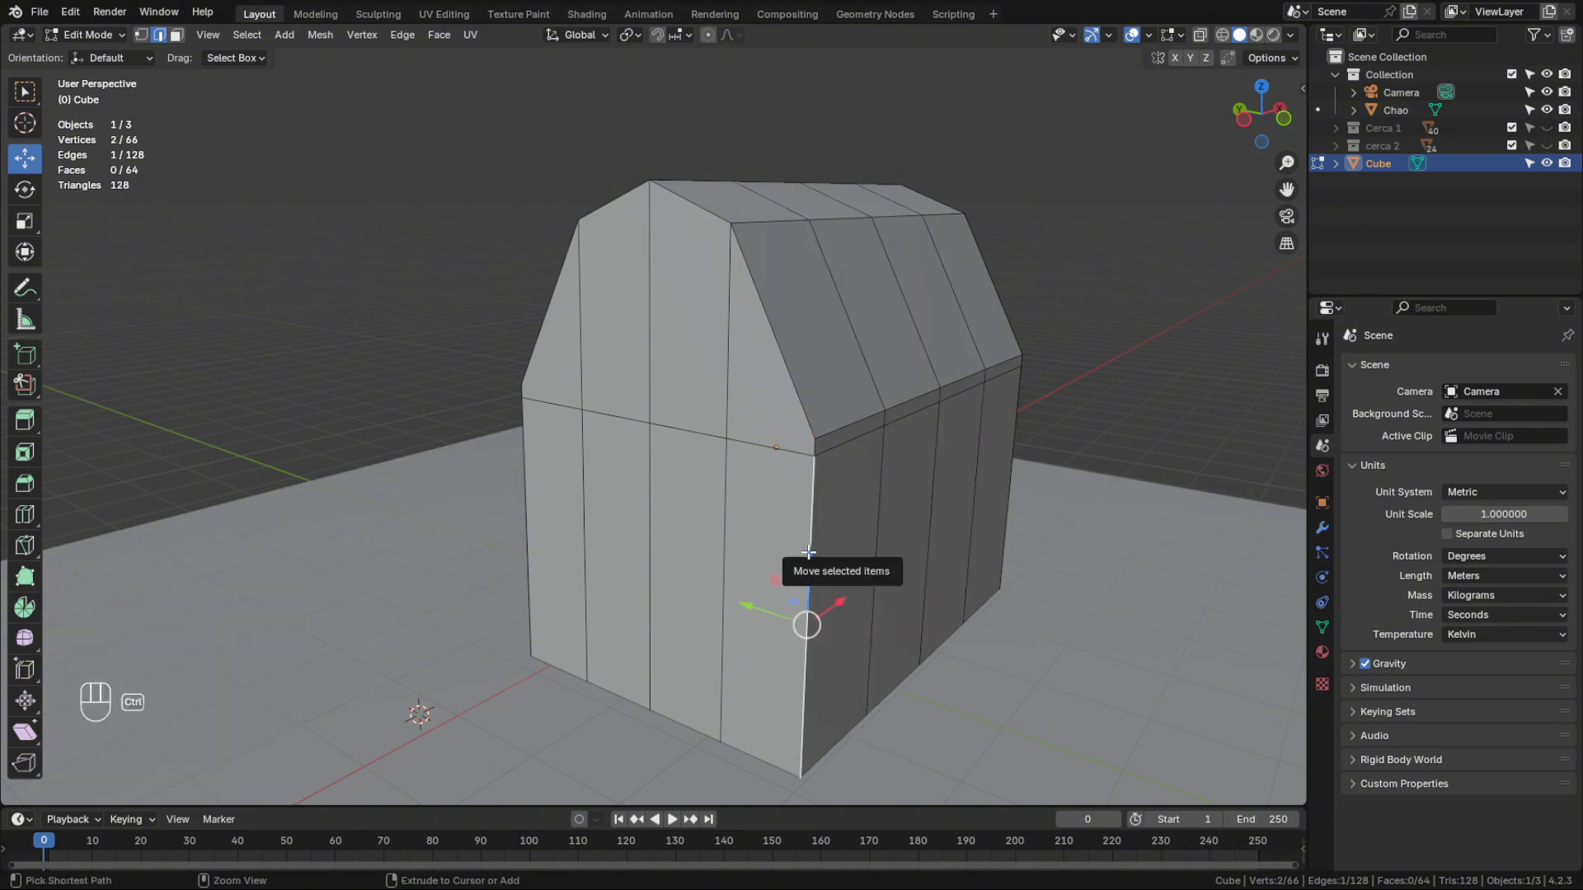
key("ctrl+r")
left_click(809, 553)
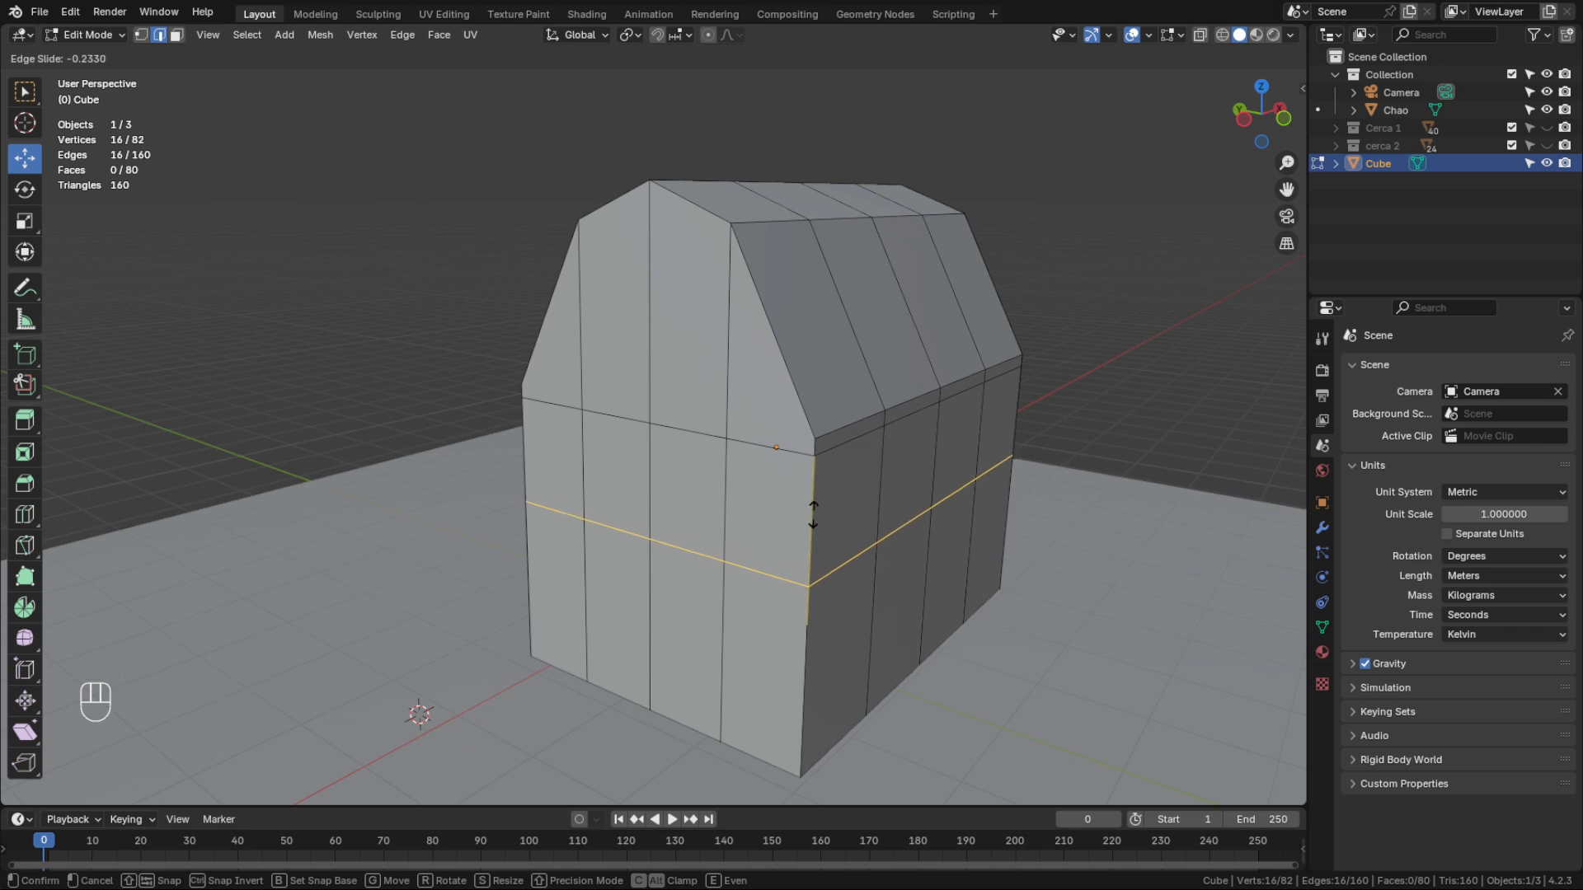
left_click(813, 515)
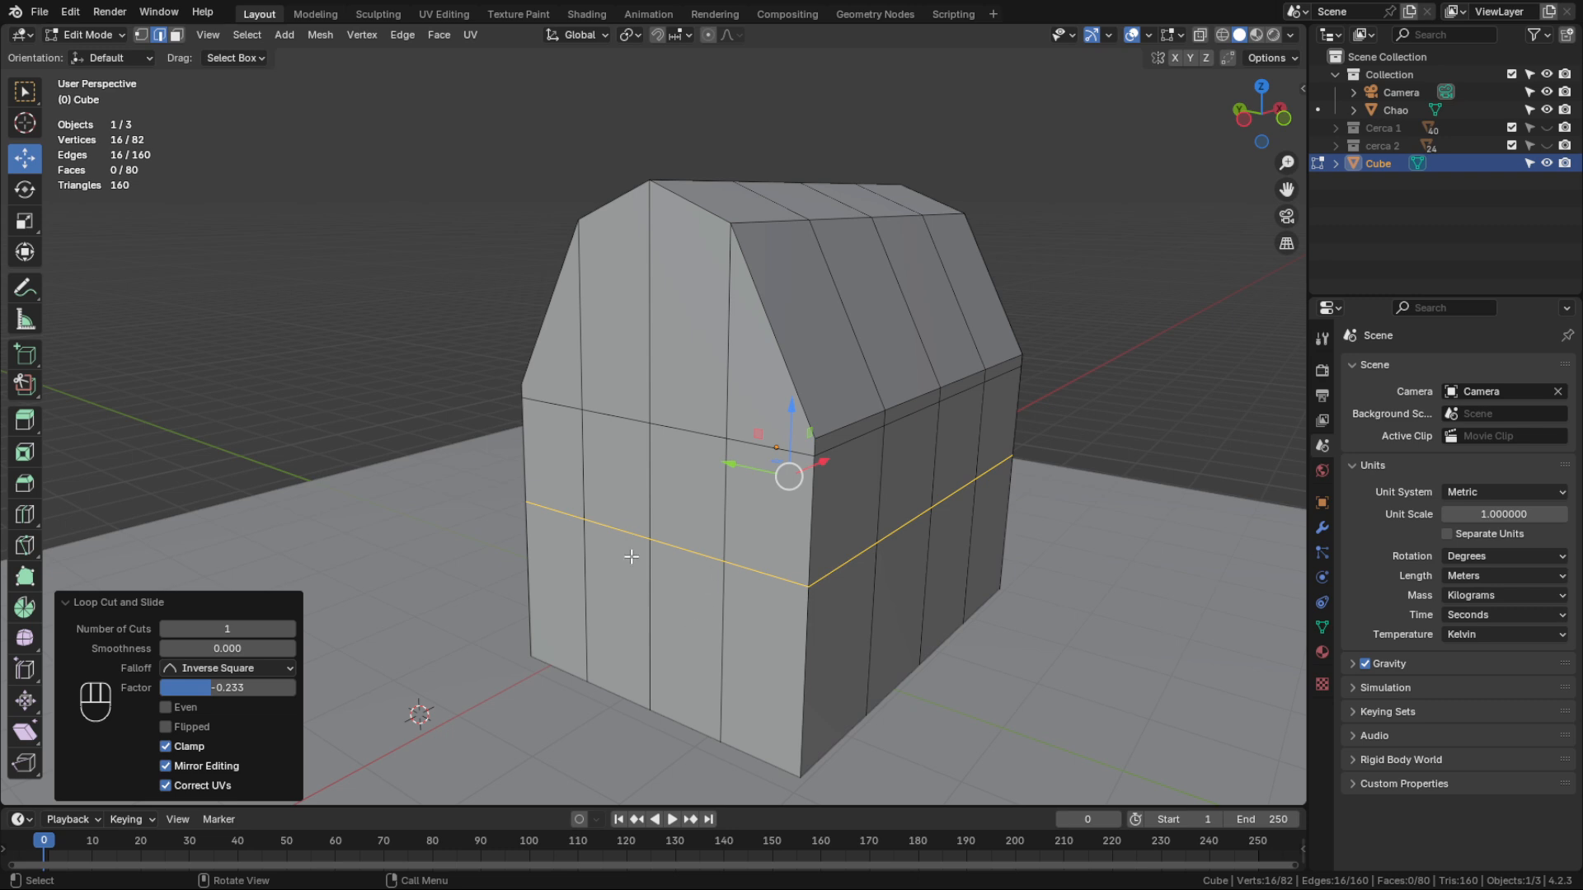
Switch to face selection and delete one of the two central bottom faces of the front wall, opening half the doorway
left_click(630, 591)
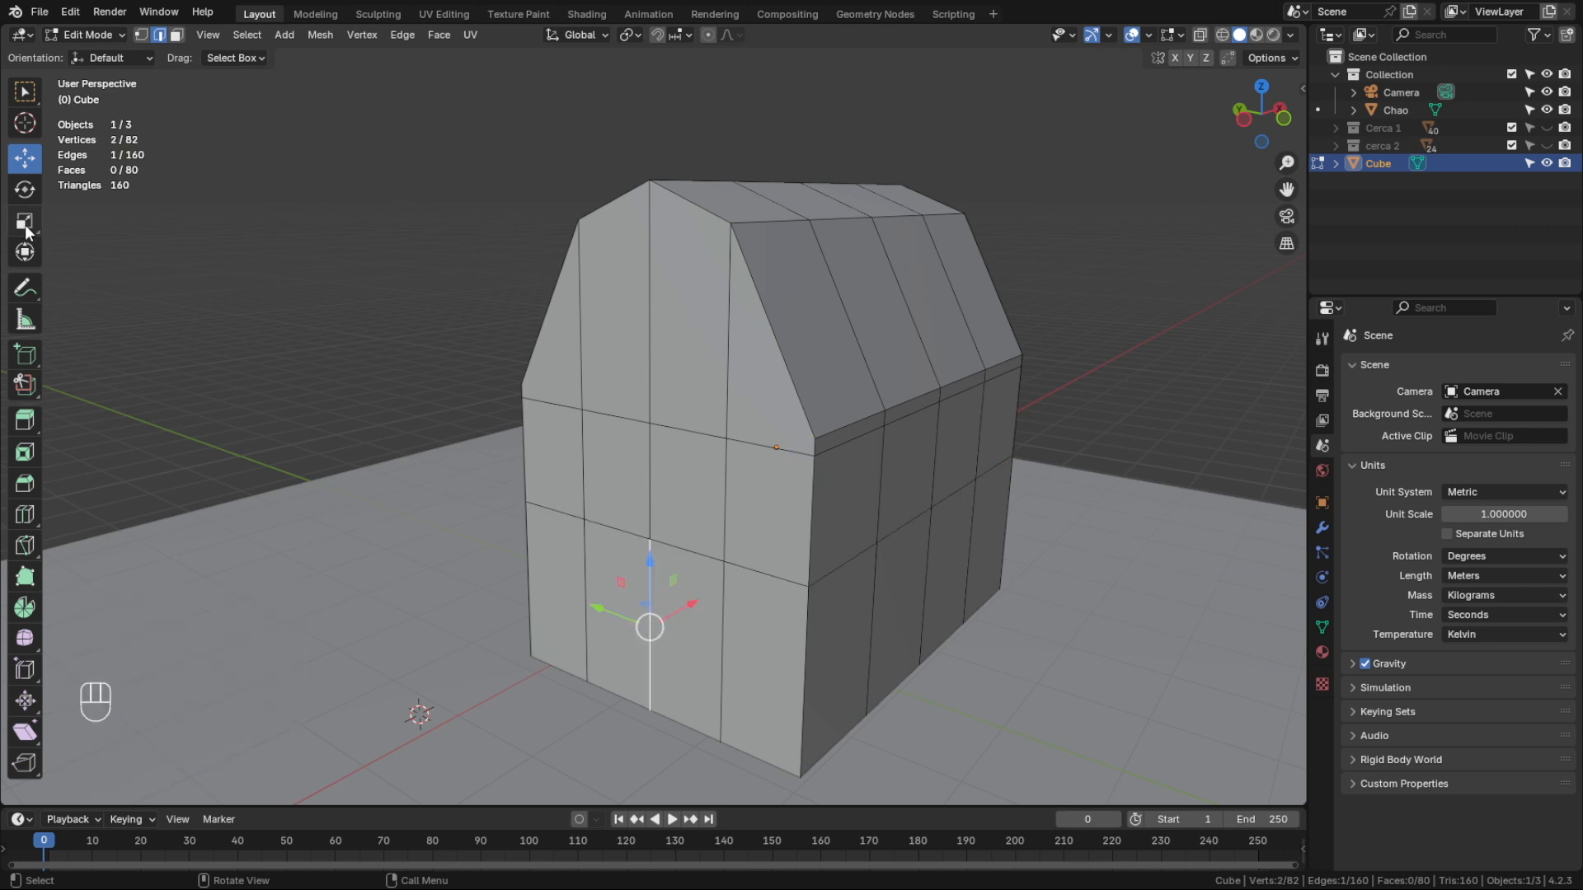
left_click(176, 36)
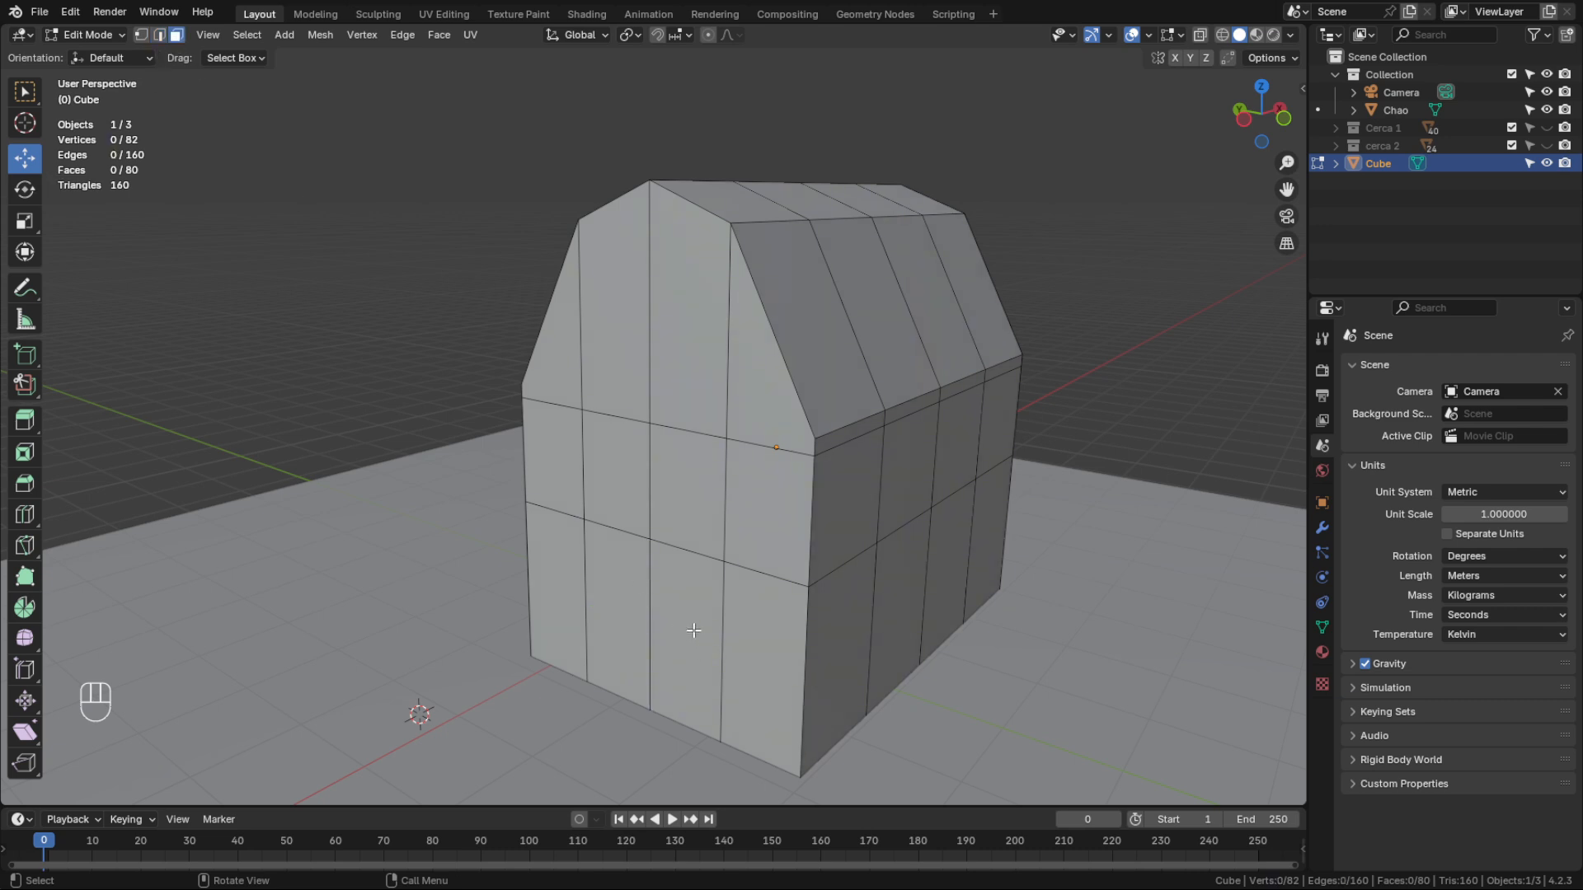
left_click(620, 597)
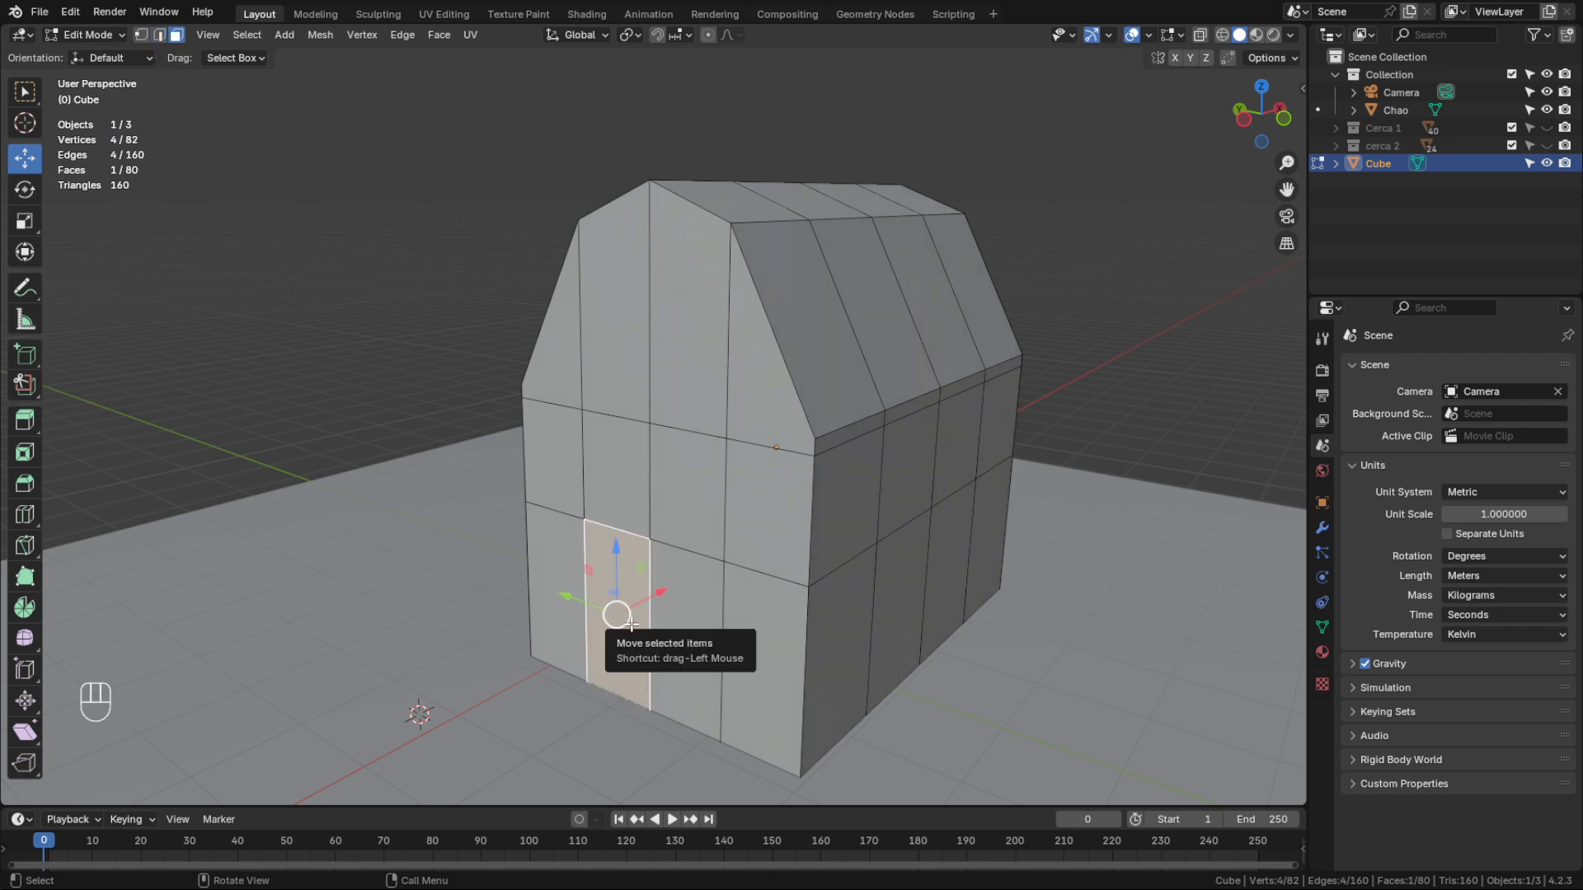
key("Delete")
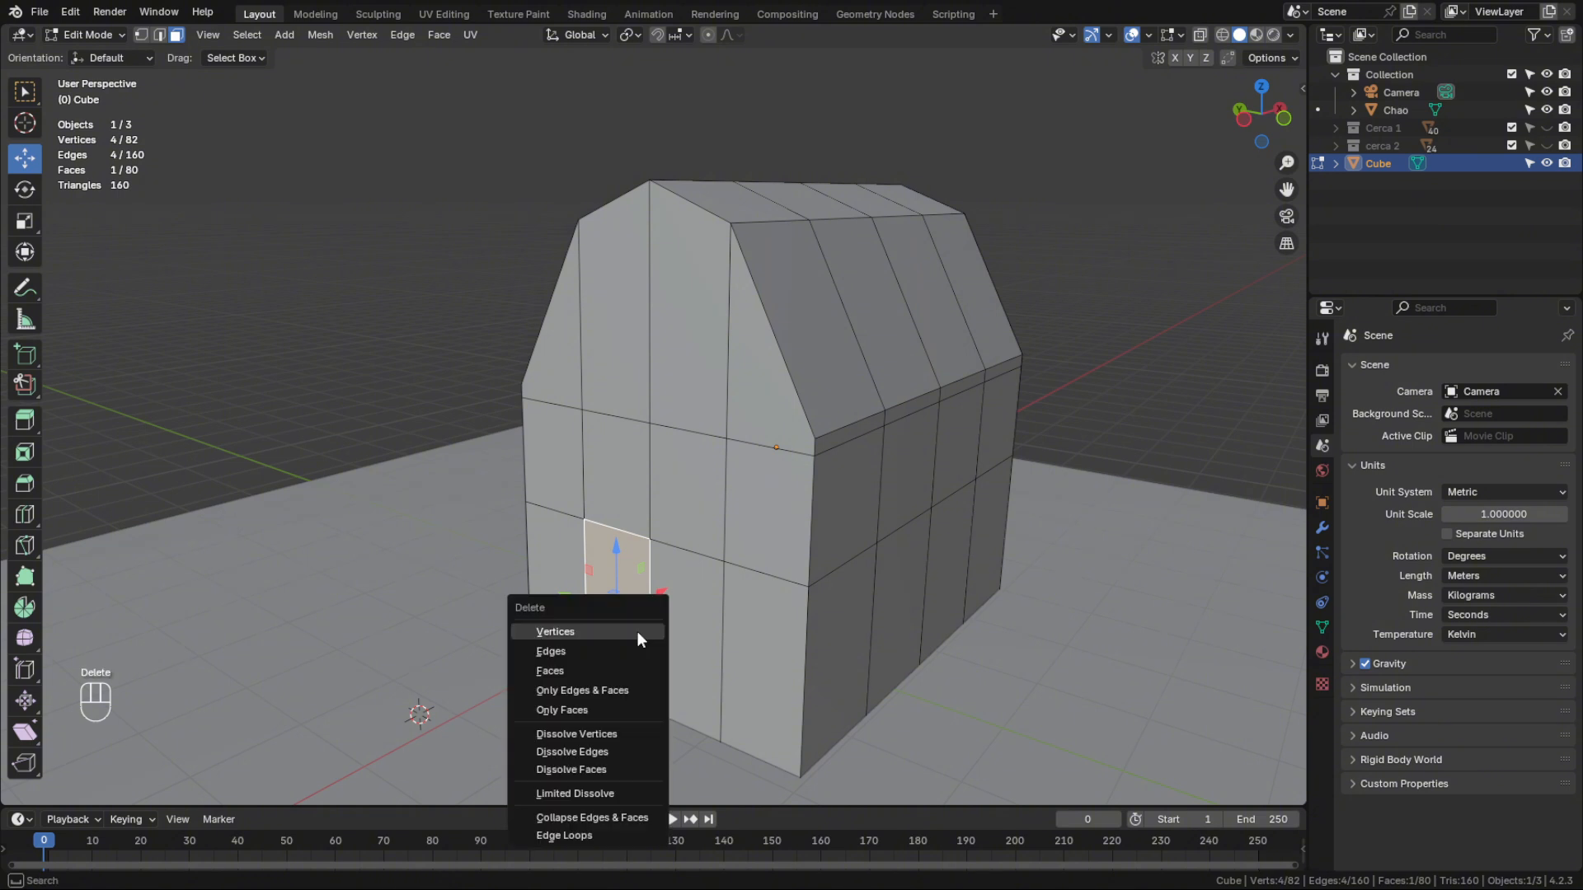
left_click(582, 671)
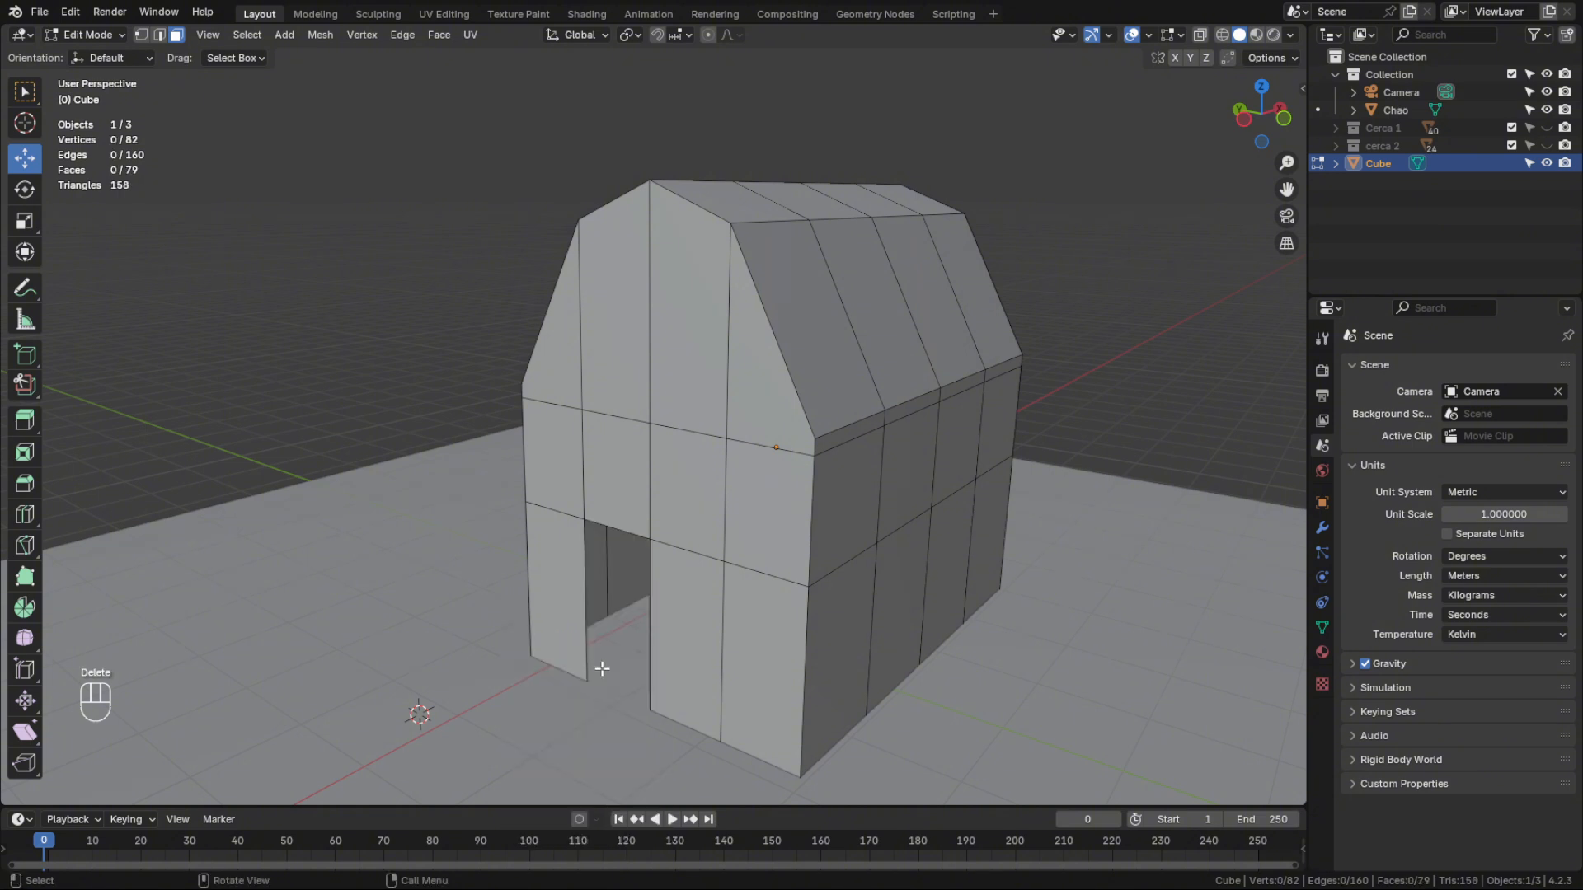
Separate the remaining central bottom face of the front wall into its own object as a door
left_click(668, 624)
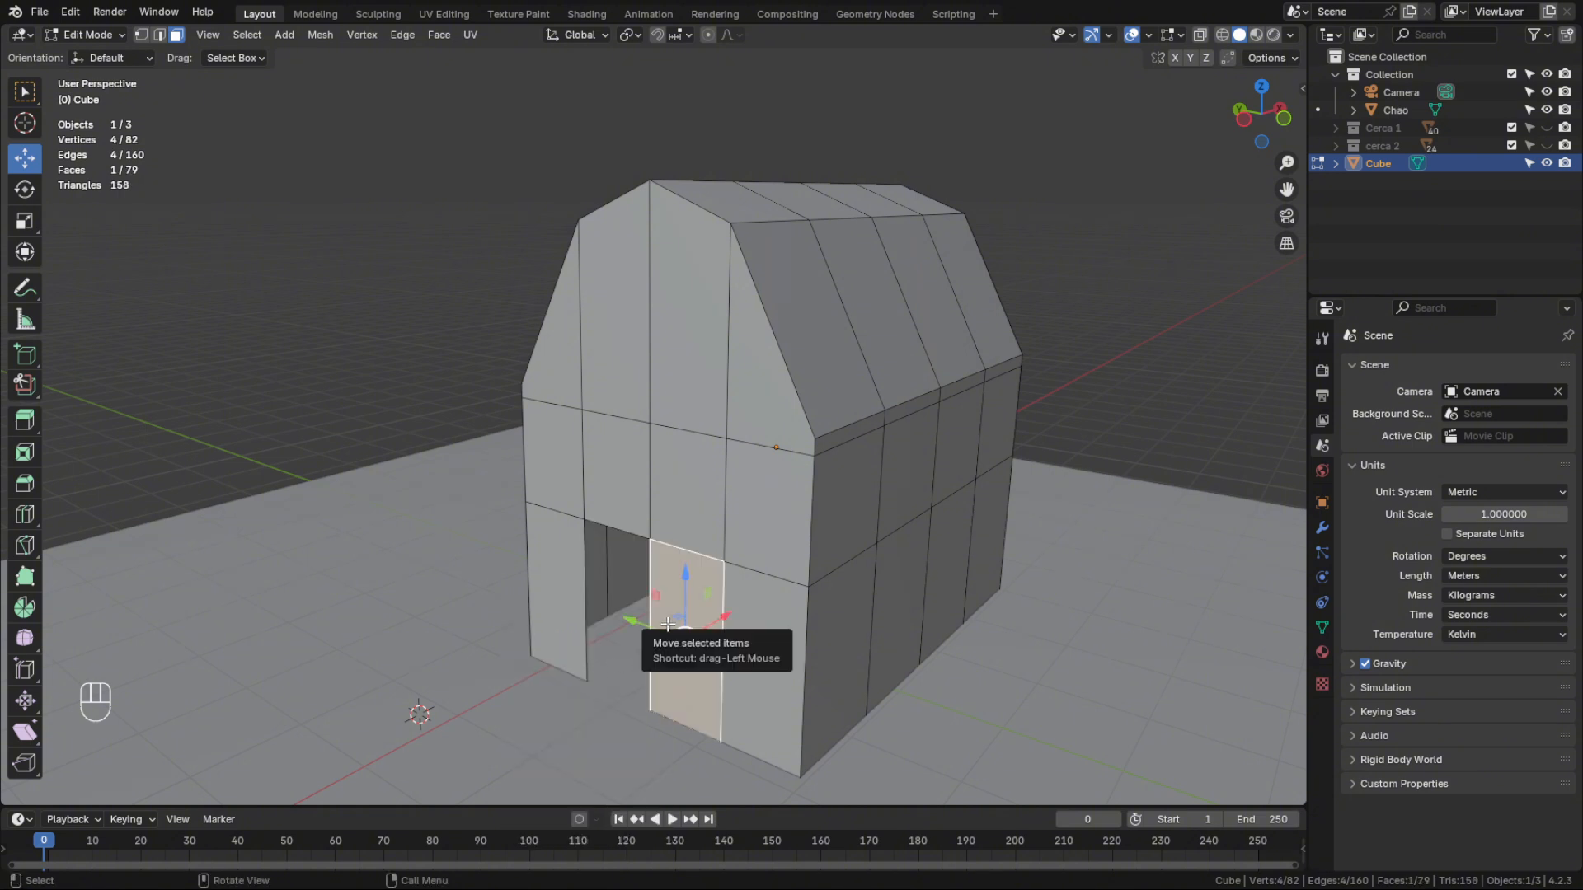
middle_click_drag(668, 624, 643, 567, "shift")
middle_click_drag(533, 544, 631, 571, "shift")
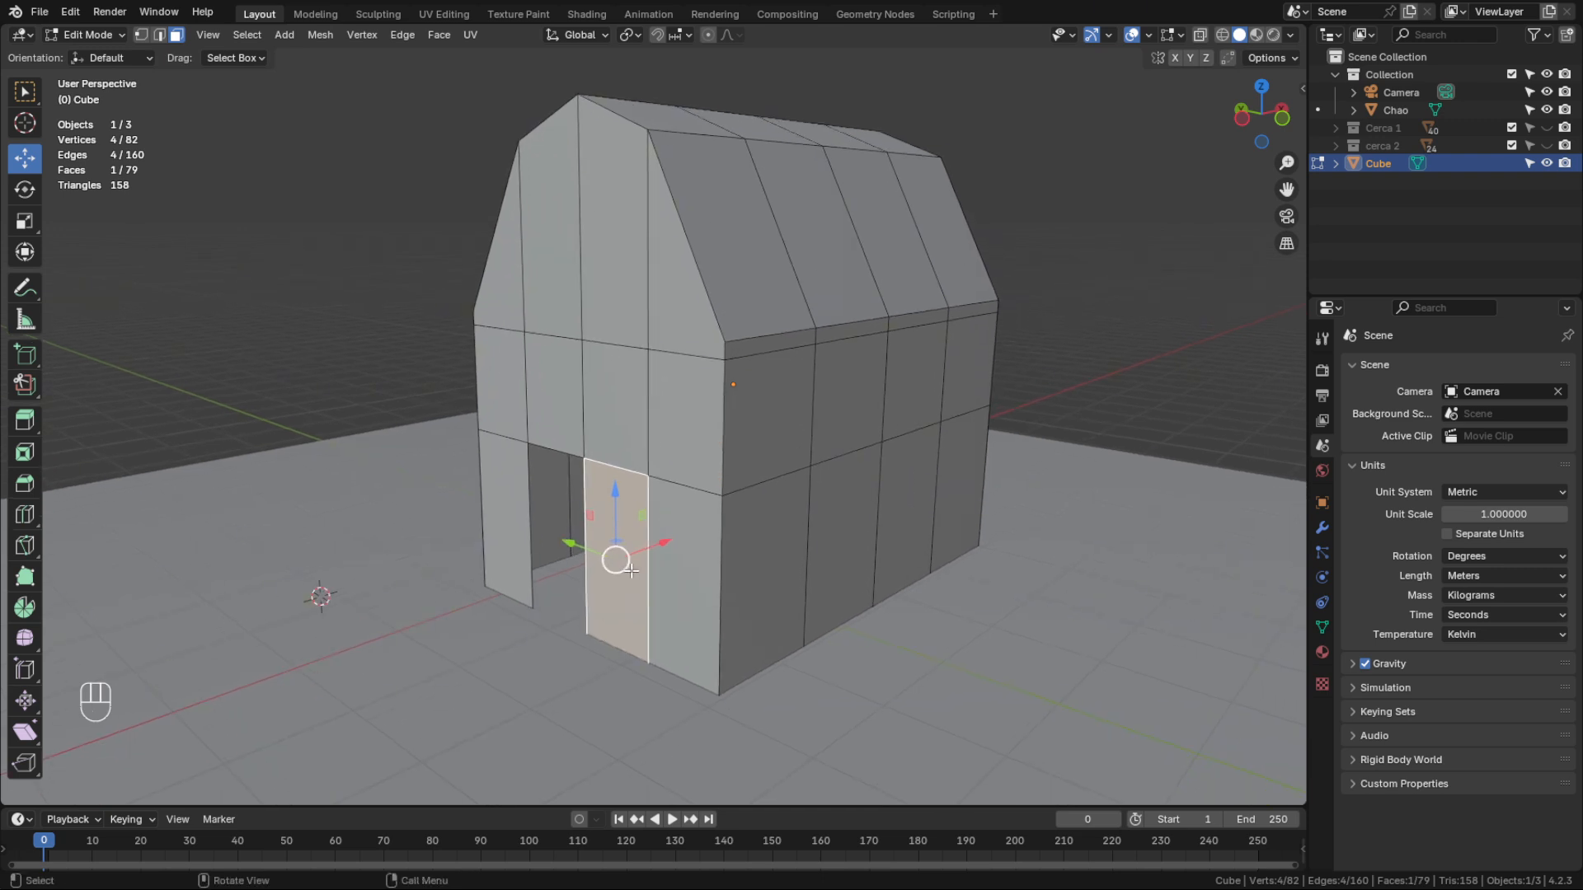
middle_click_drag(619, 577, 557, 547)
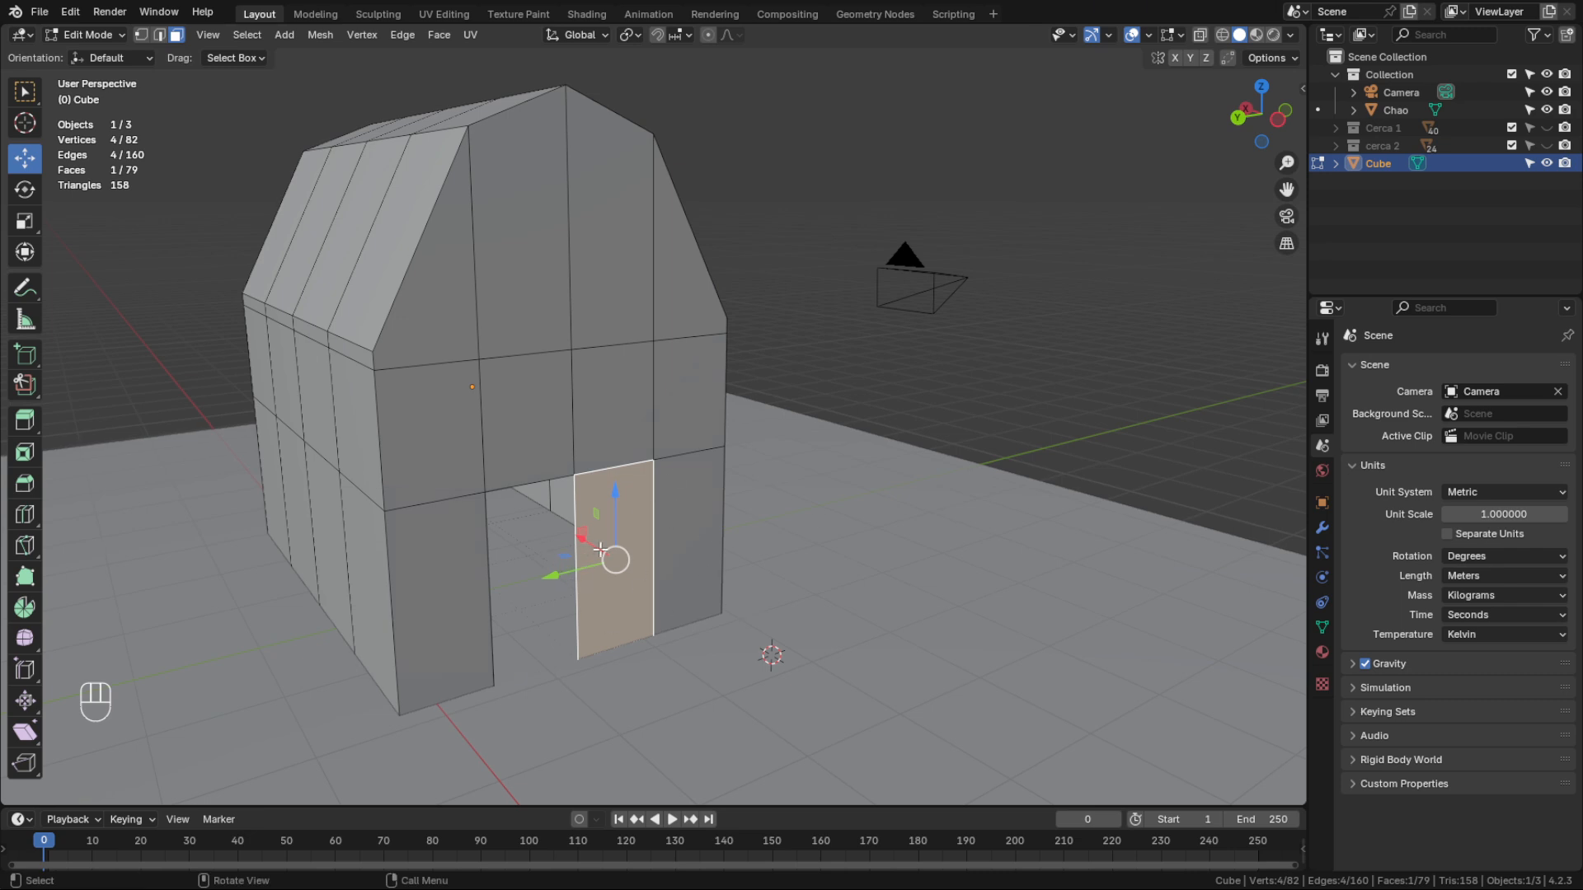
key("p")
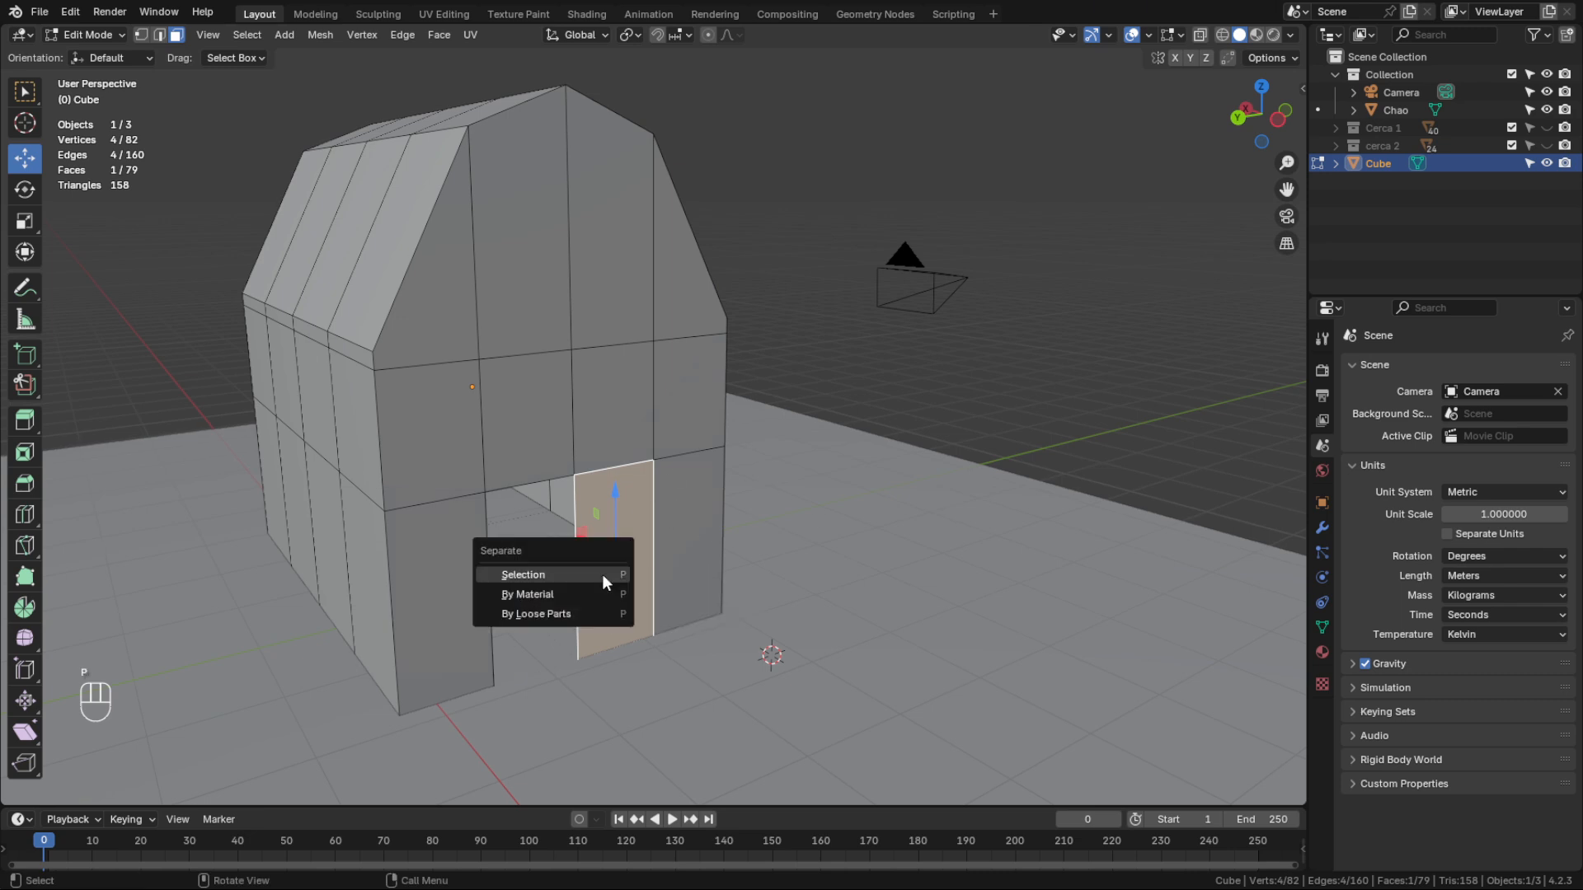
left_click(541, 574)
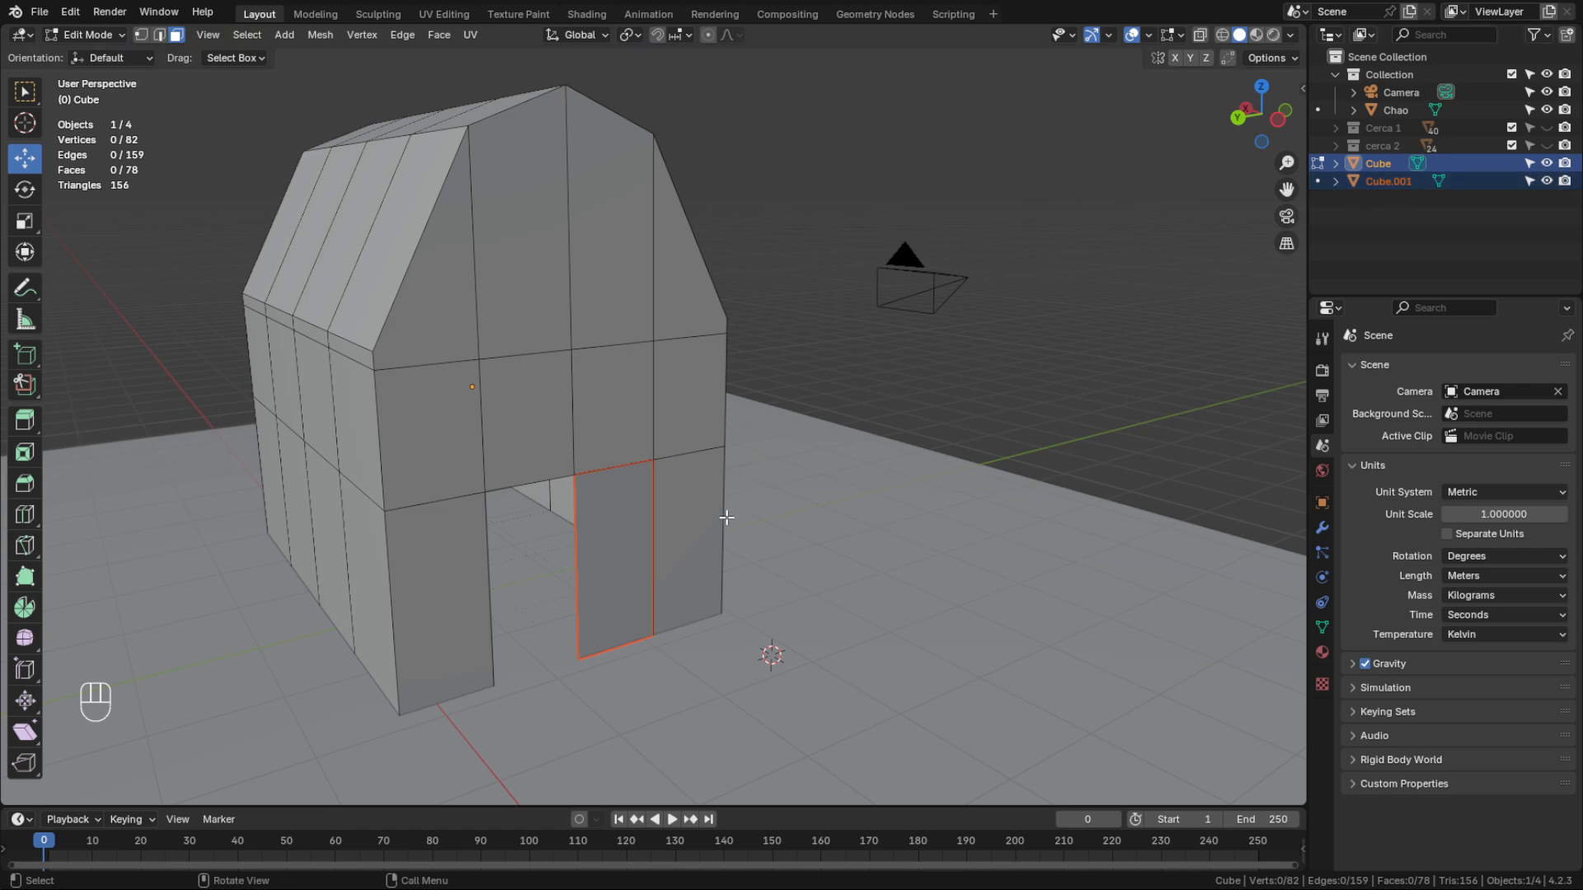
Rename the barn object as celeiro and the separated door object as porta 01
left_click(592, 383)
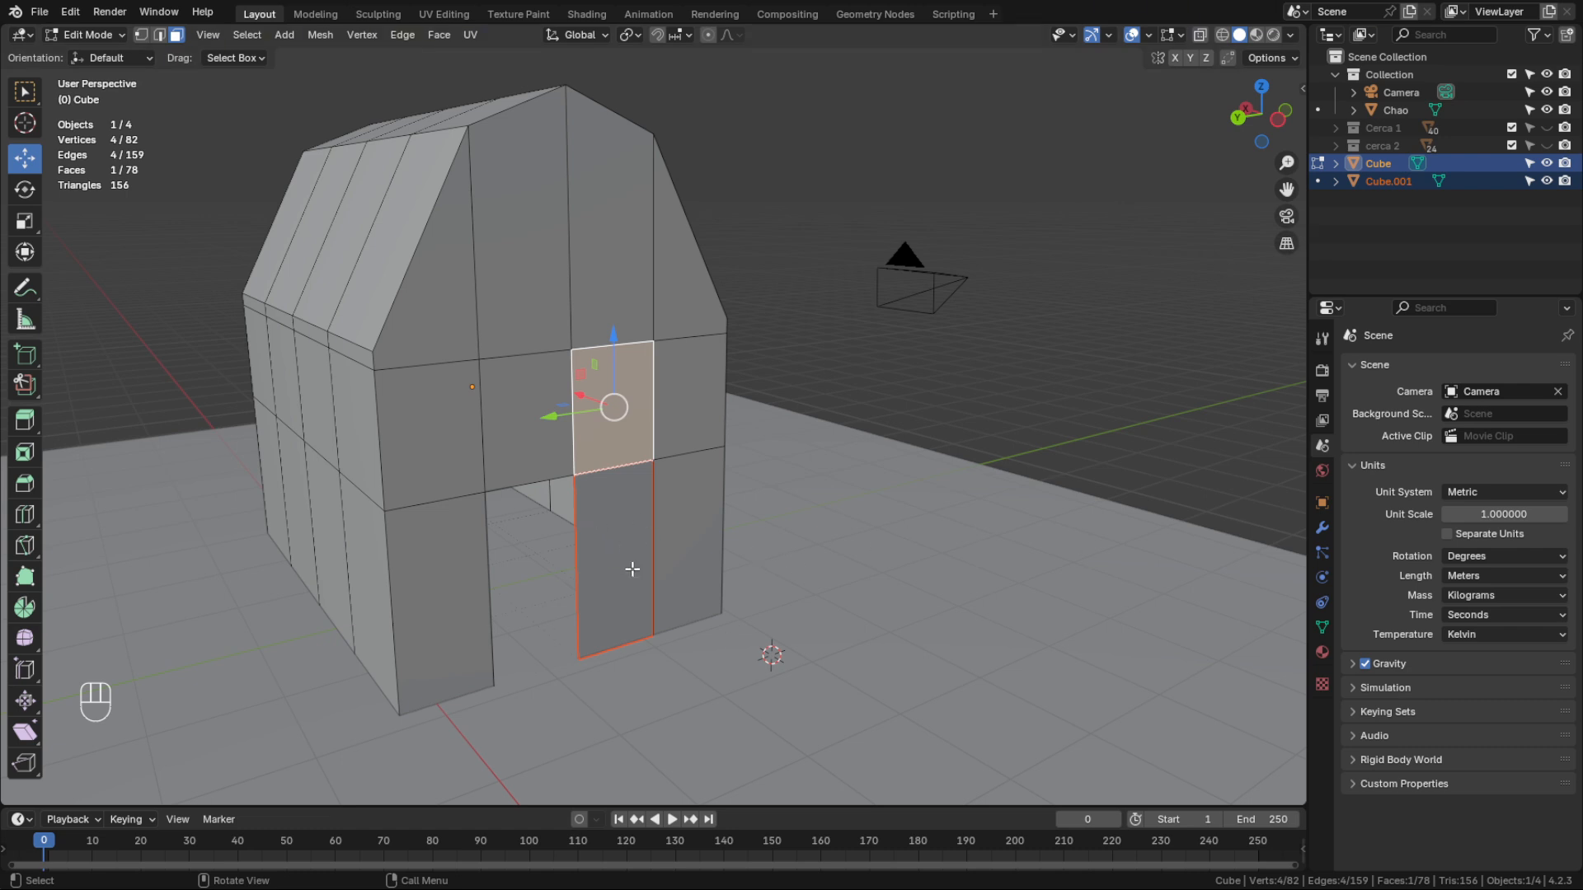
left_click(596, 538)
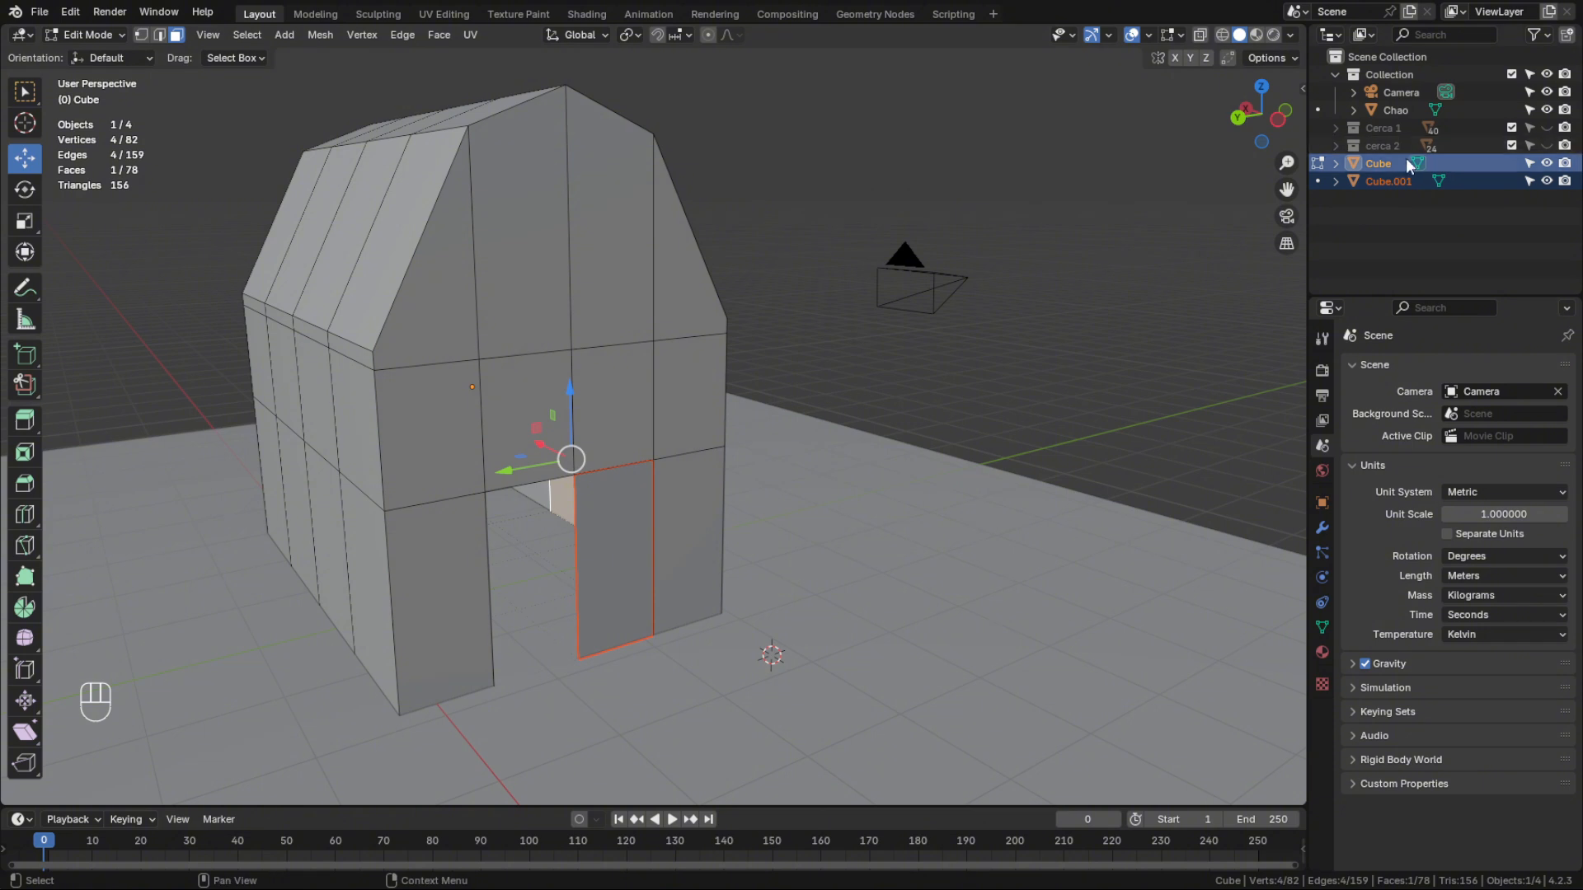
double_click(1384, 161)
type("ce")
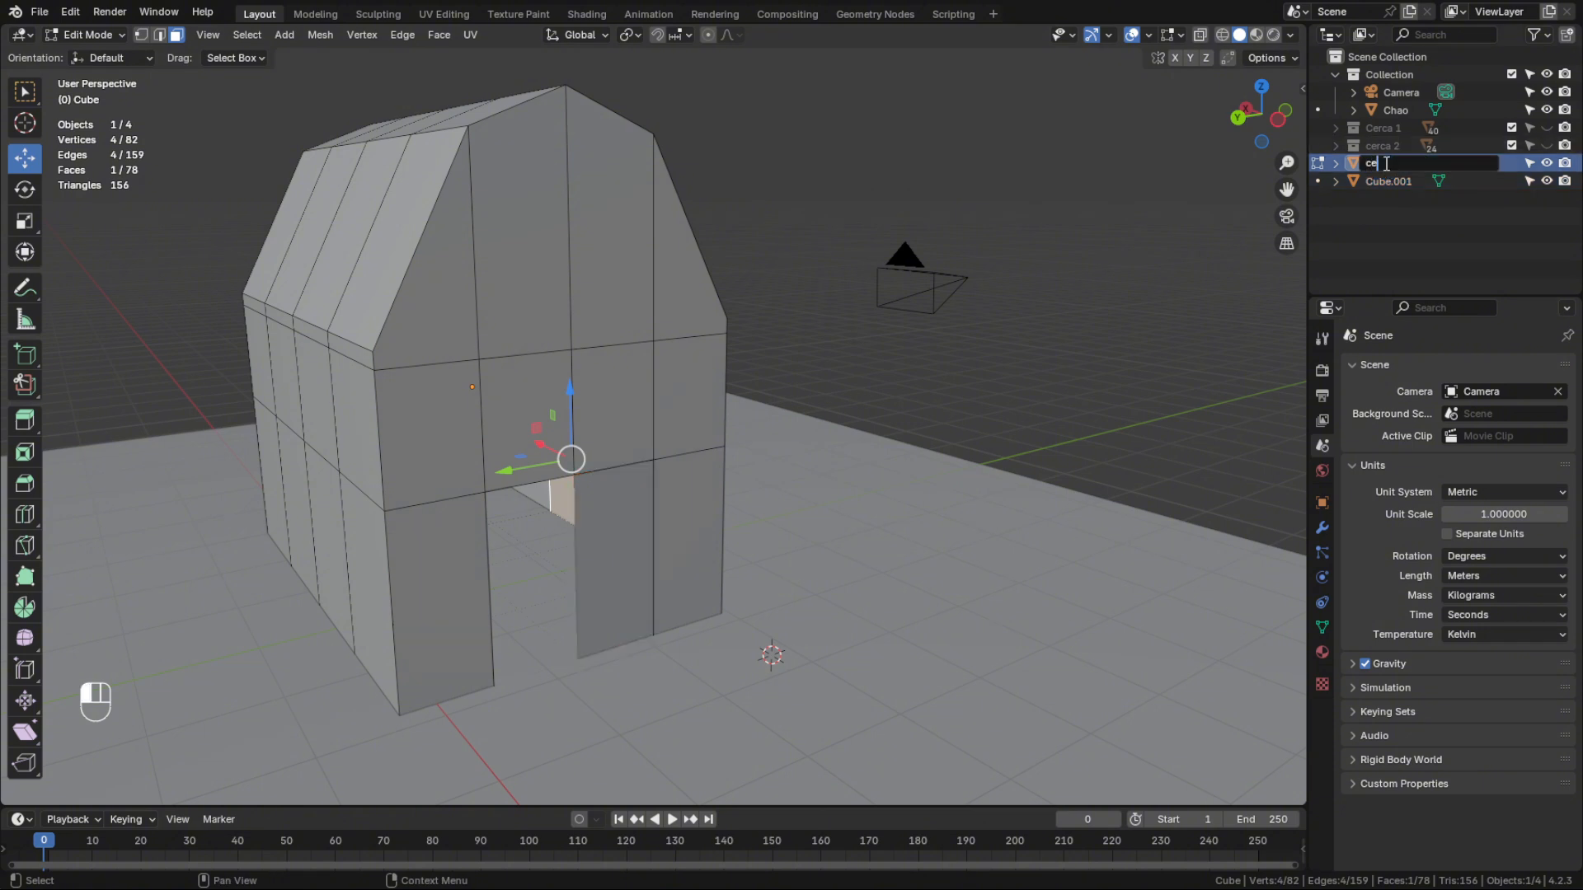
type("leiro")
left_click(1381, 183)
double_click(1382, 183)
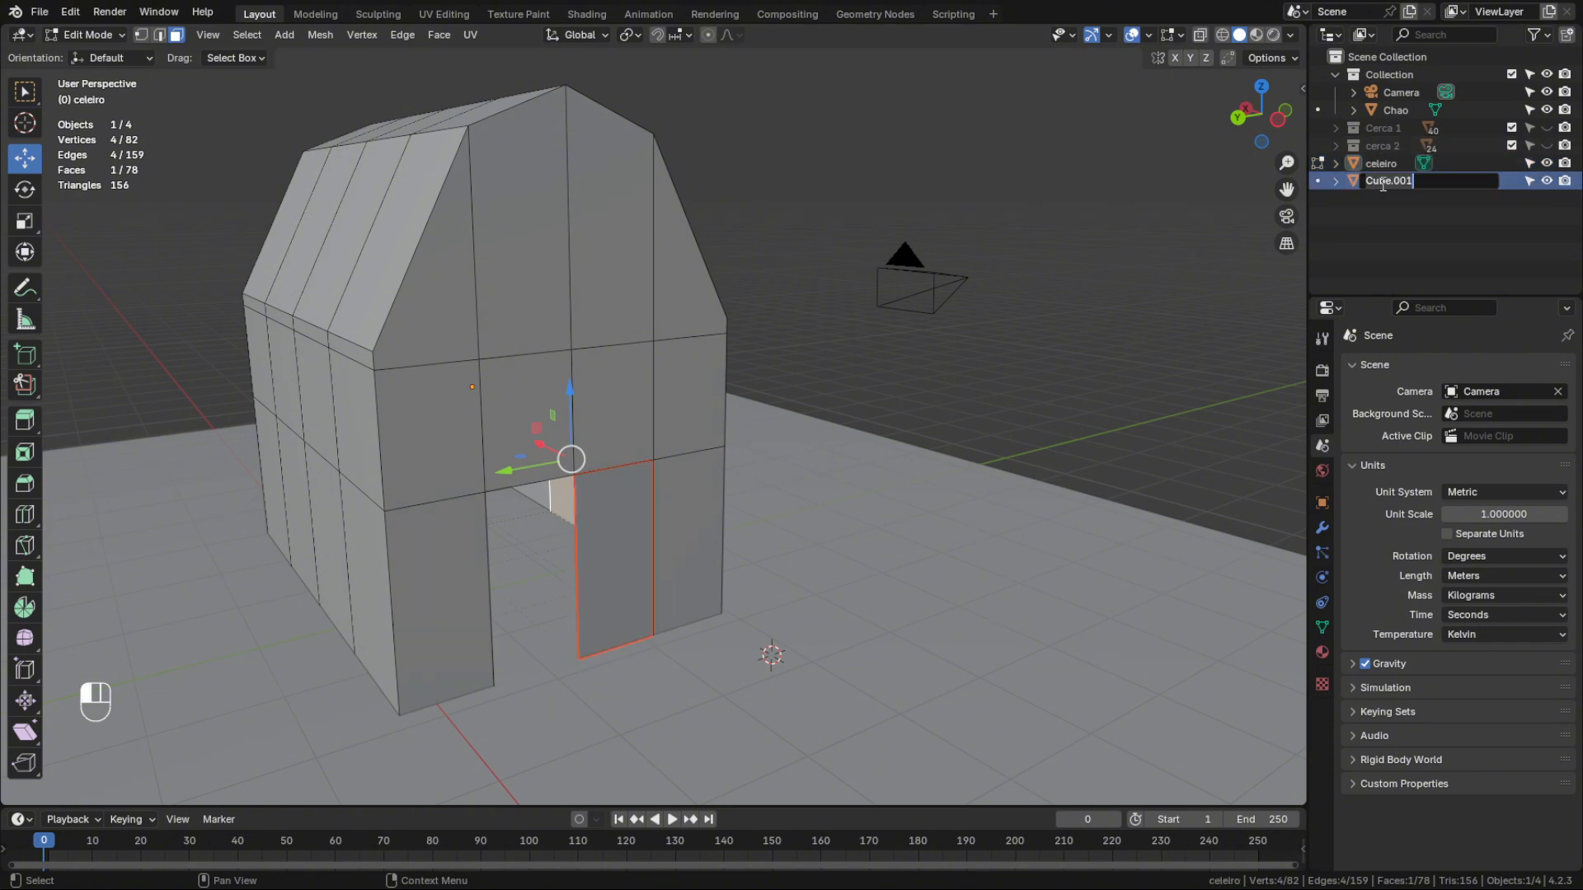
type("porta")
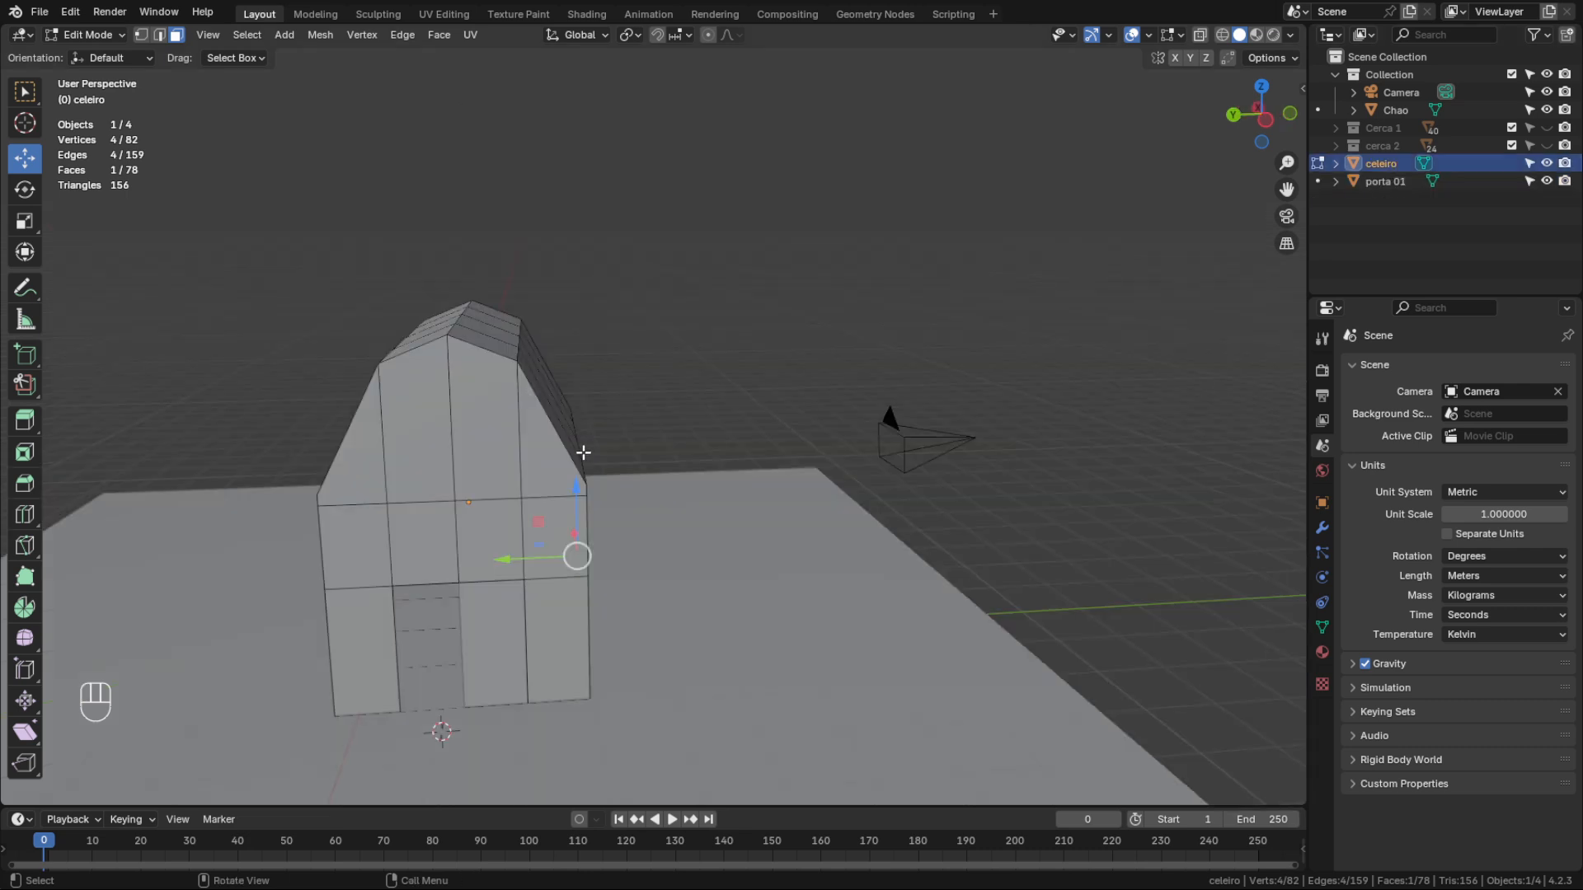
Select all sixteen roof faces on both slopes of the barn and separate them into their own object
middle_click_drag(541, 445, 554, 547, "shift")
left_click(555, 547)
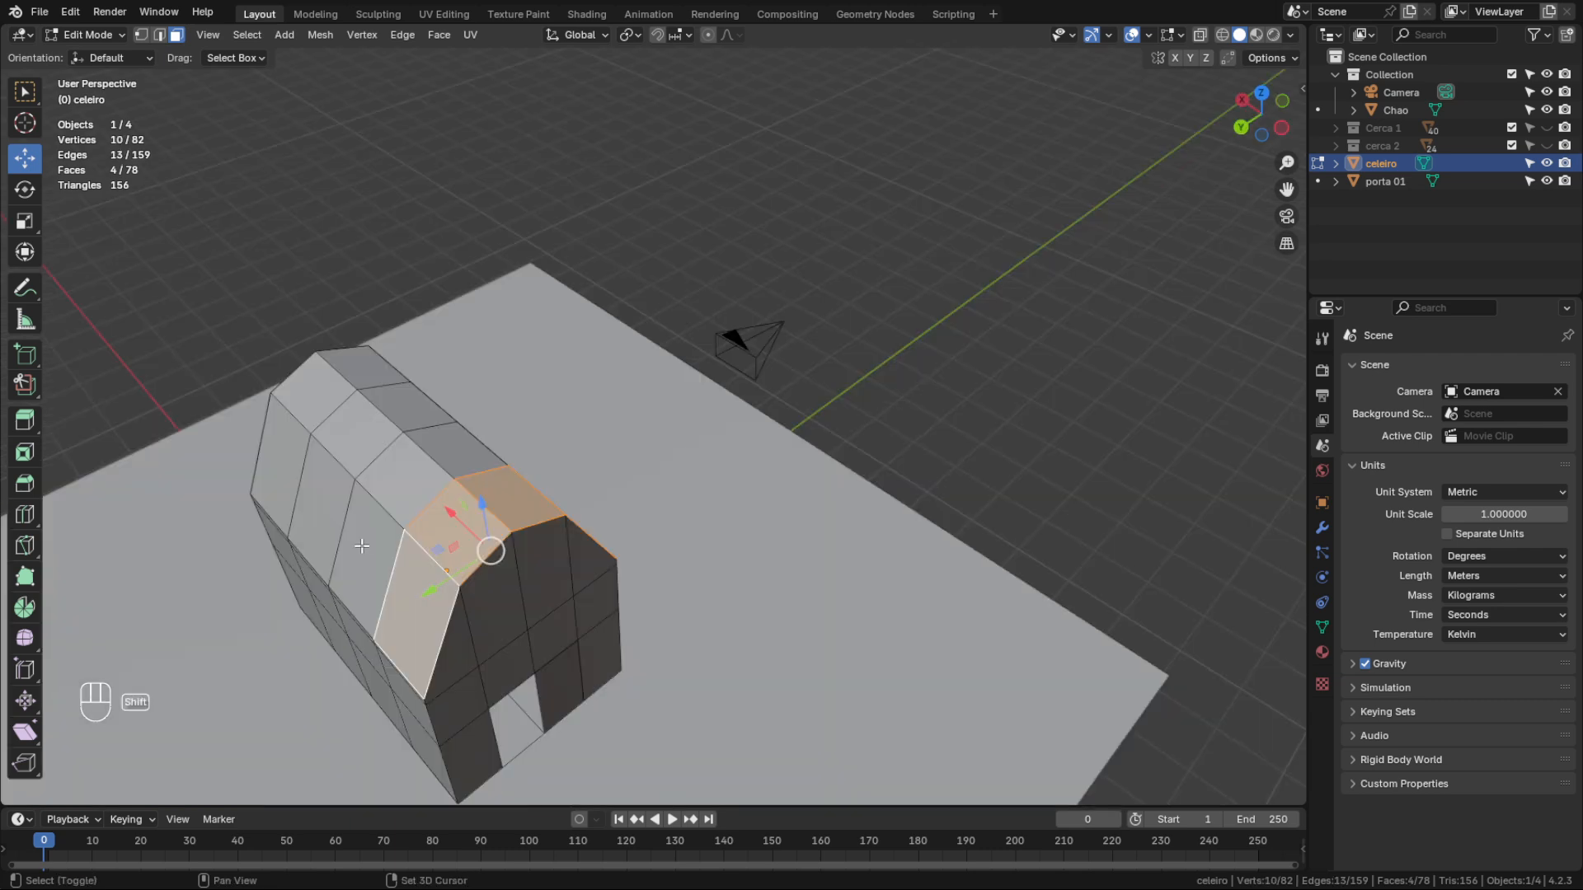
left_click(361, 545, "shift")
left_click(387, 478, "shift")
left_click(437, 458, "shift")
middle_click_drag(437, 459, 592, 557)
left_click(580, 548, "shift")
left_click(611, 519, "shift")
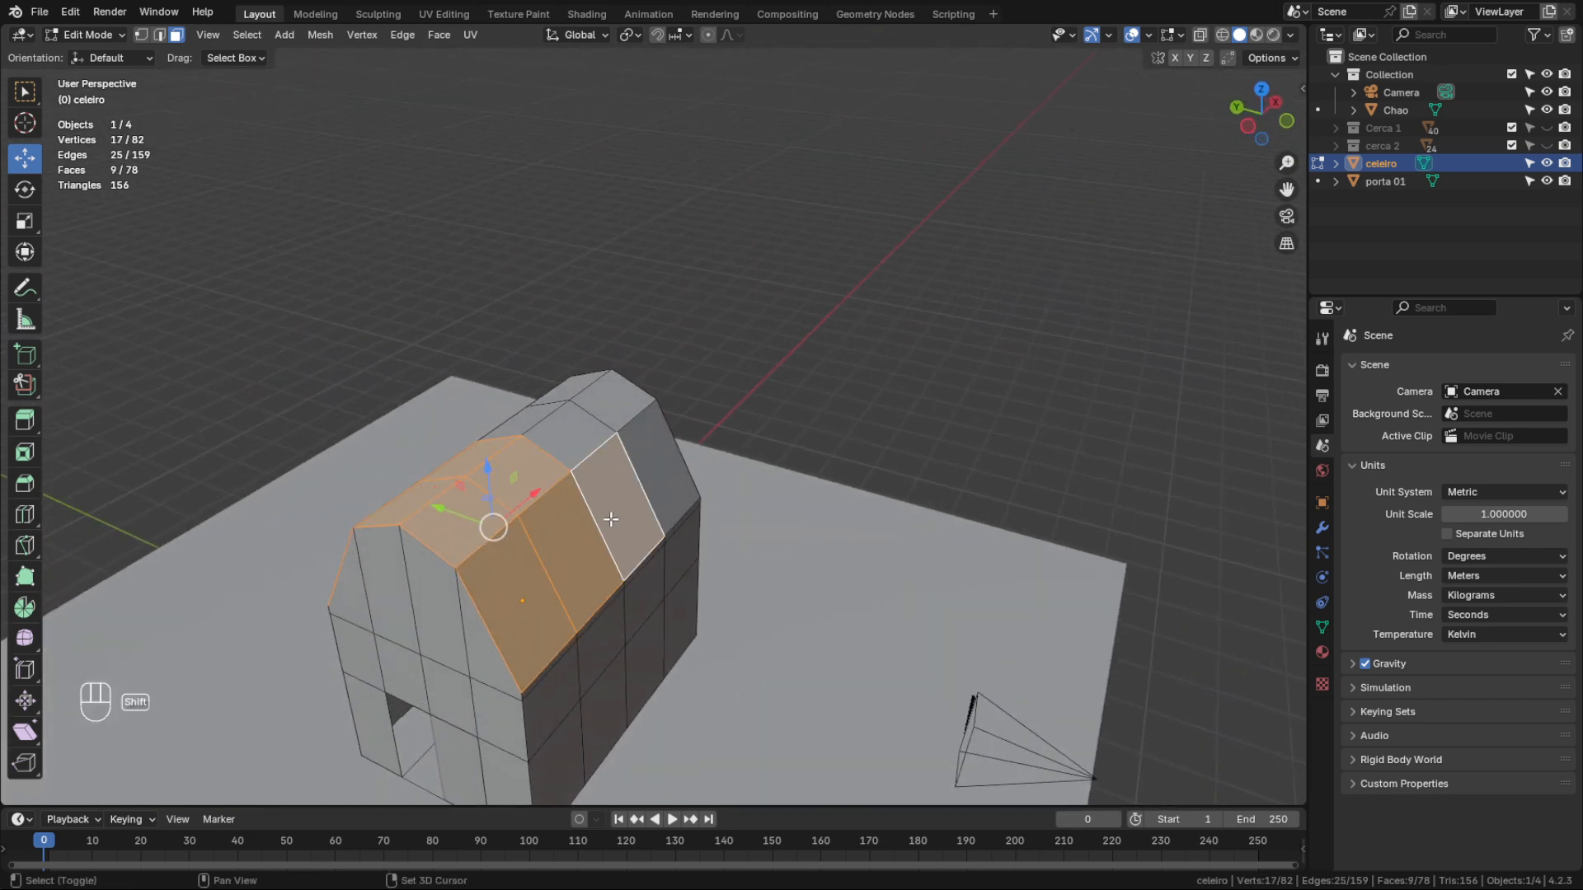
left_click(652, 483, "shift")
left_click(635, 408, "shift")
left_click(591, 439, "shift")
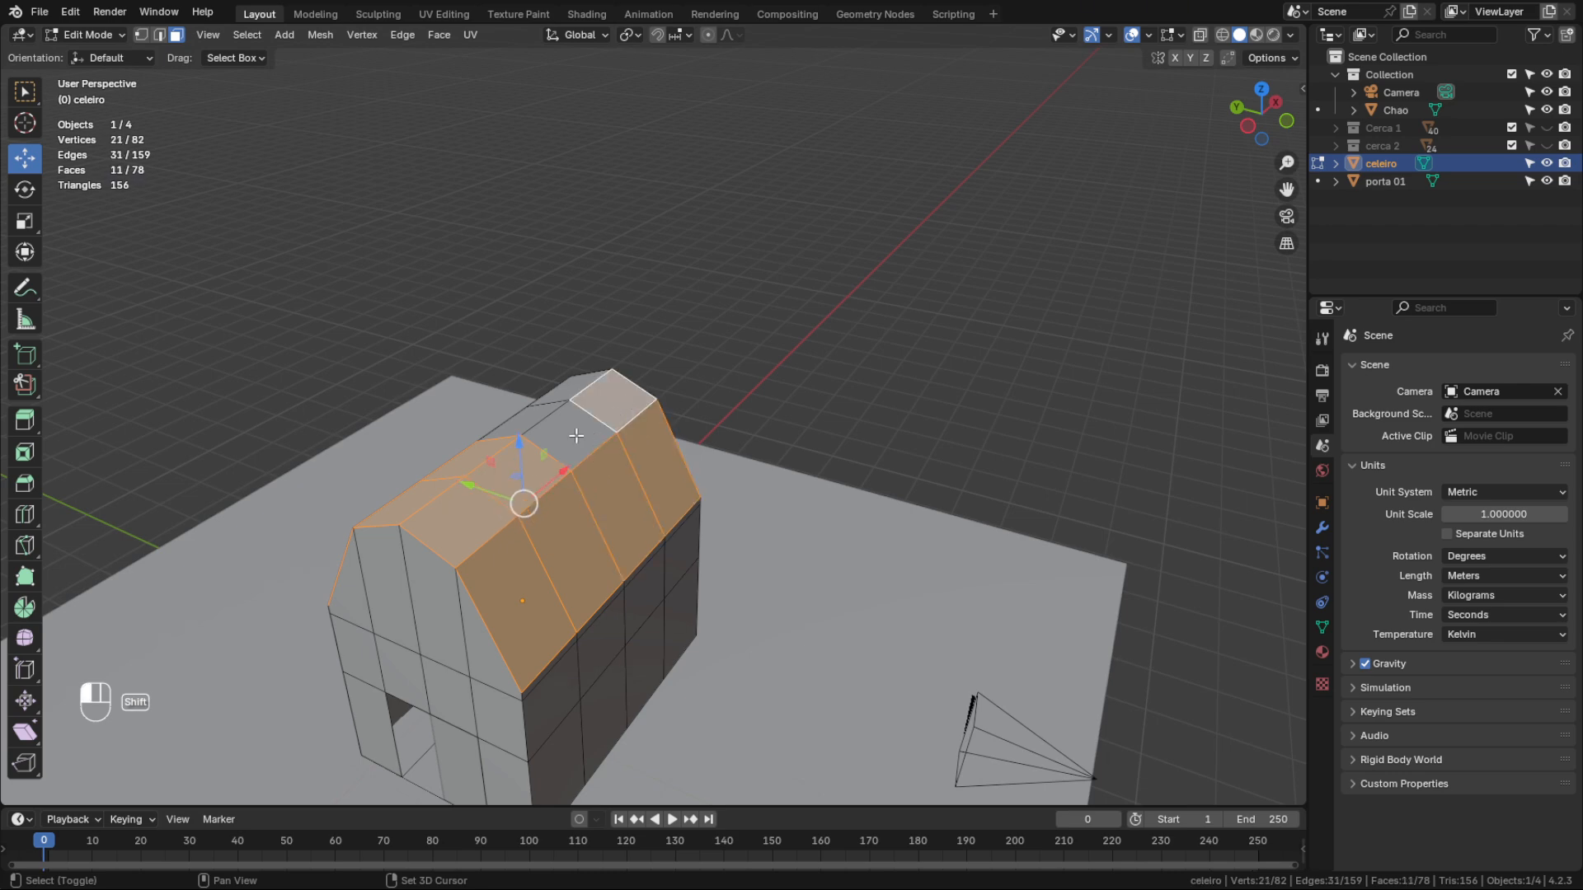
middle_click_drag(591, 439, 848, 452)
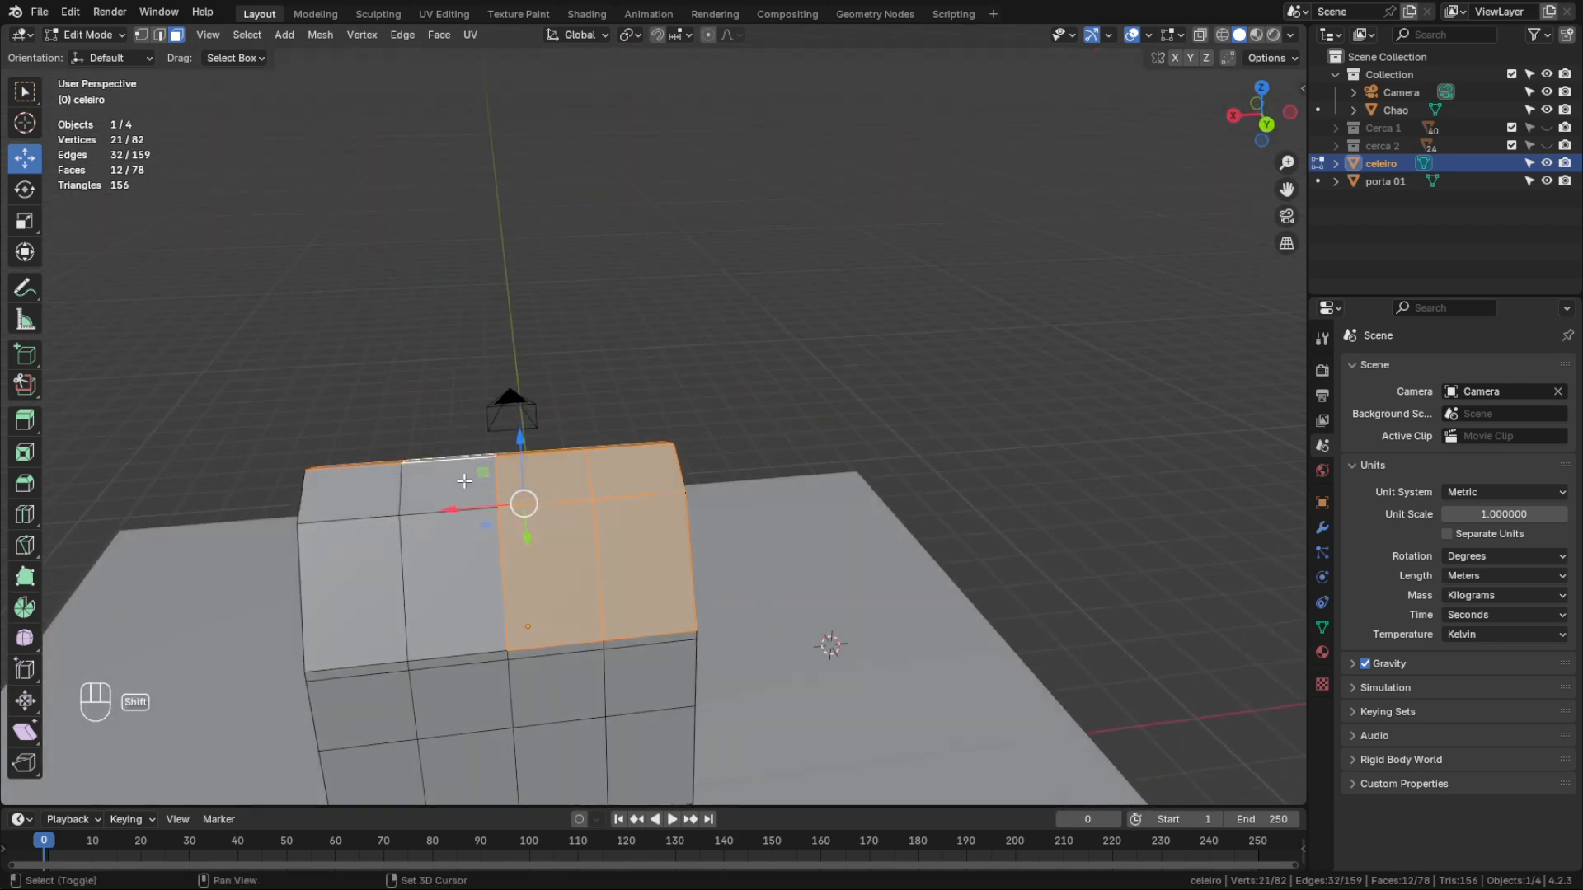
left_click(395, 501, "shift")
left_click(371, 495, "shift")
left_click(388, 613, "shift")
left_click(445, 599, "shift")
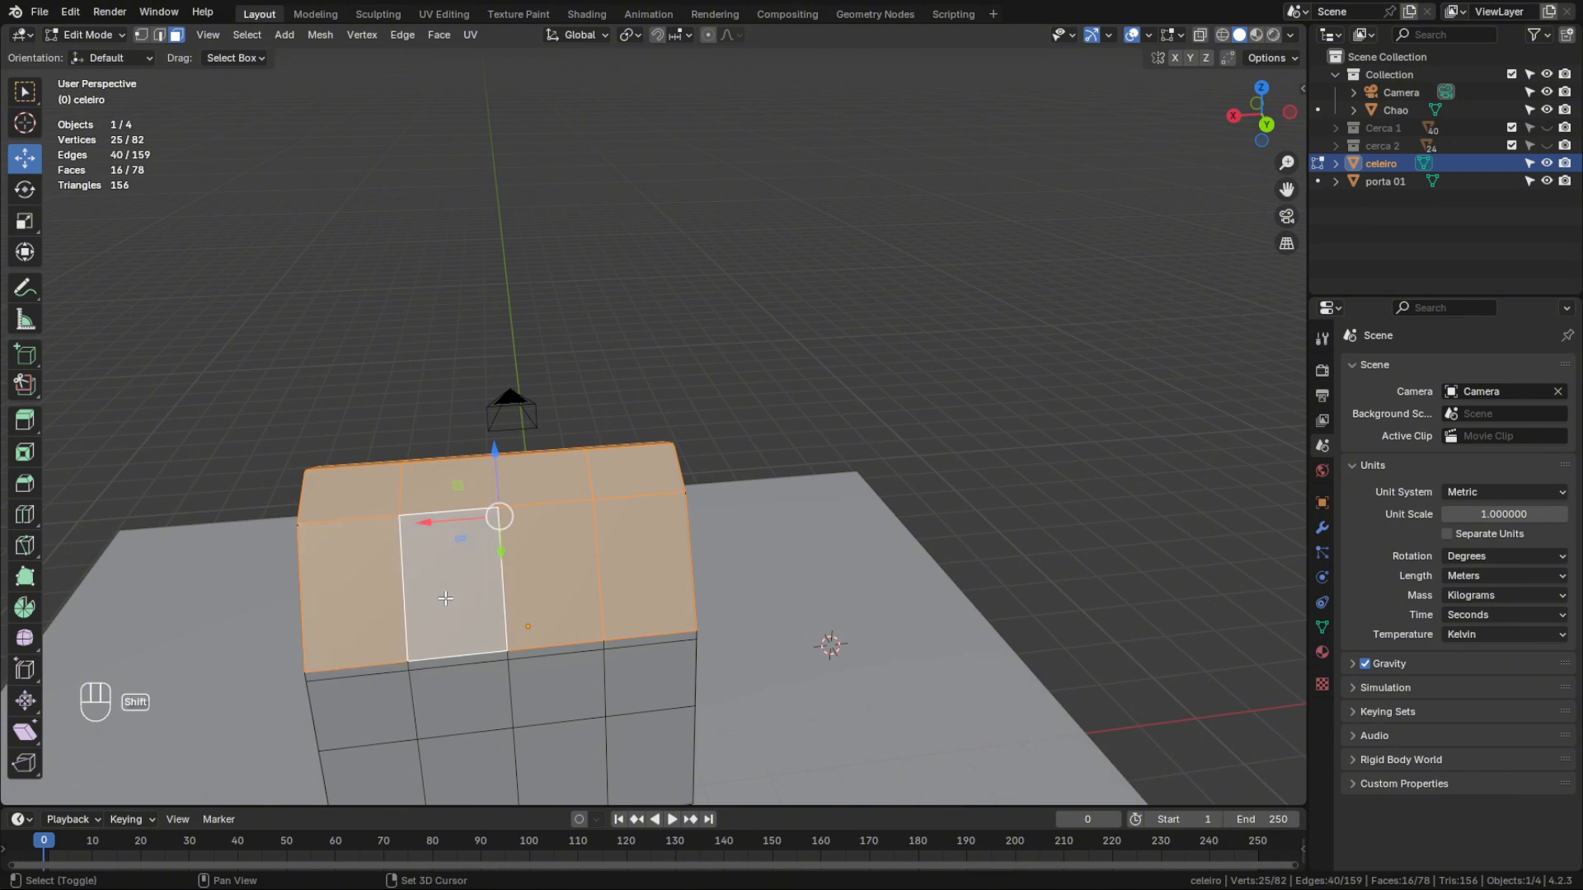
middle_click_drag(446, 598, 680, 475)
scroll(679, 475, "up", 4)
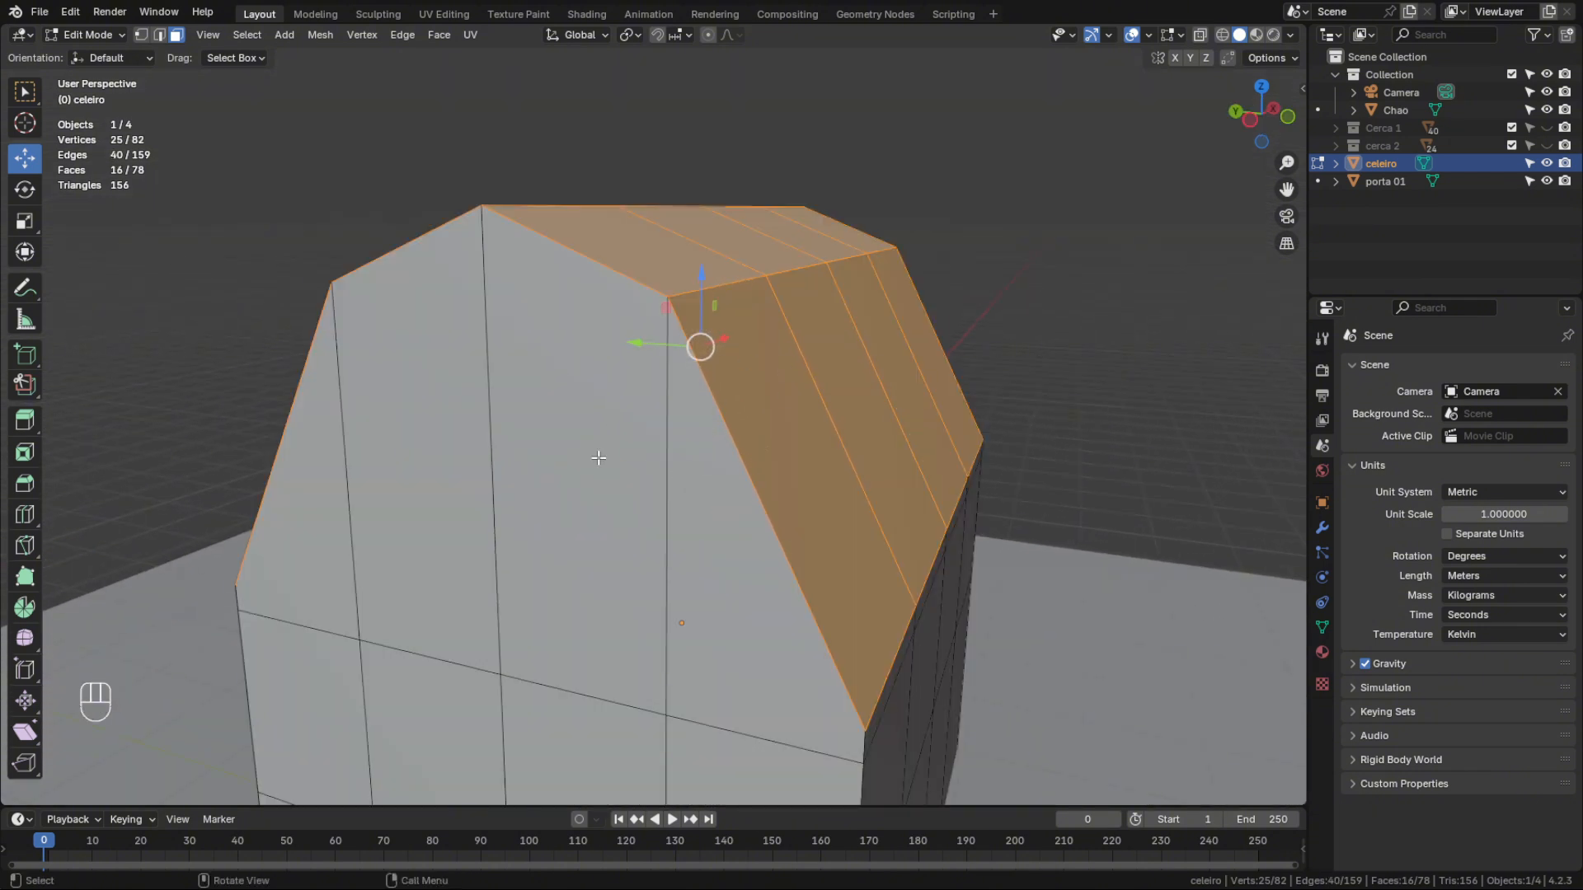
middle_click_drag(864, 537, 777, 506)
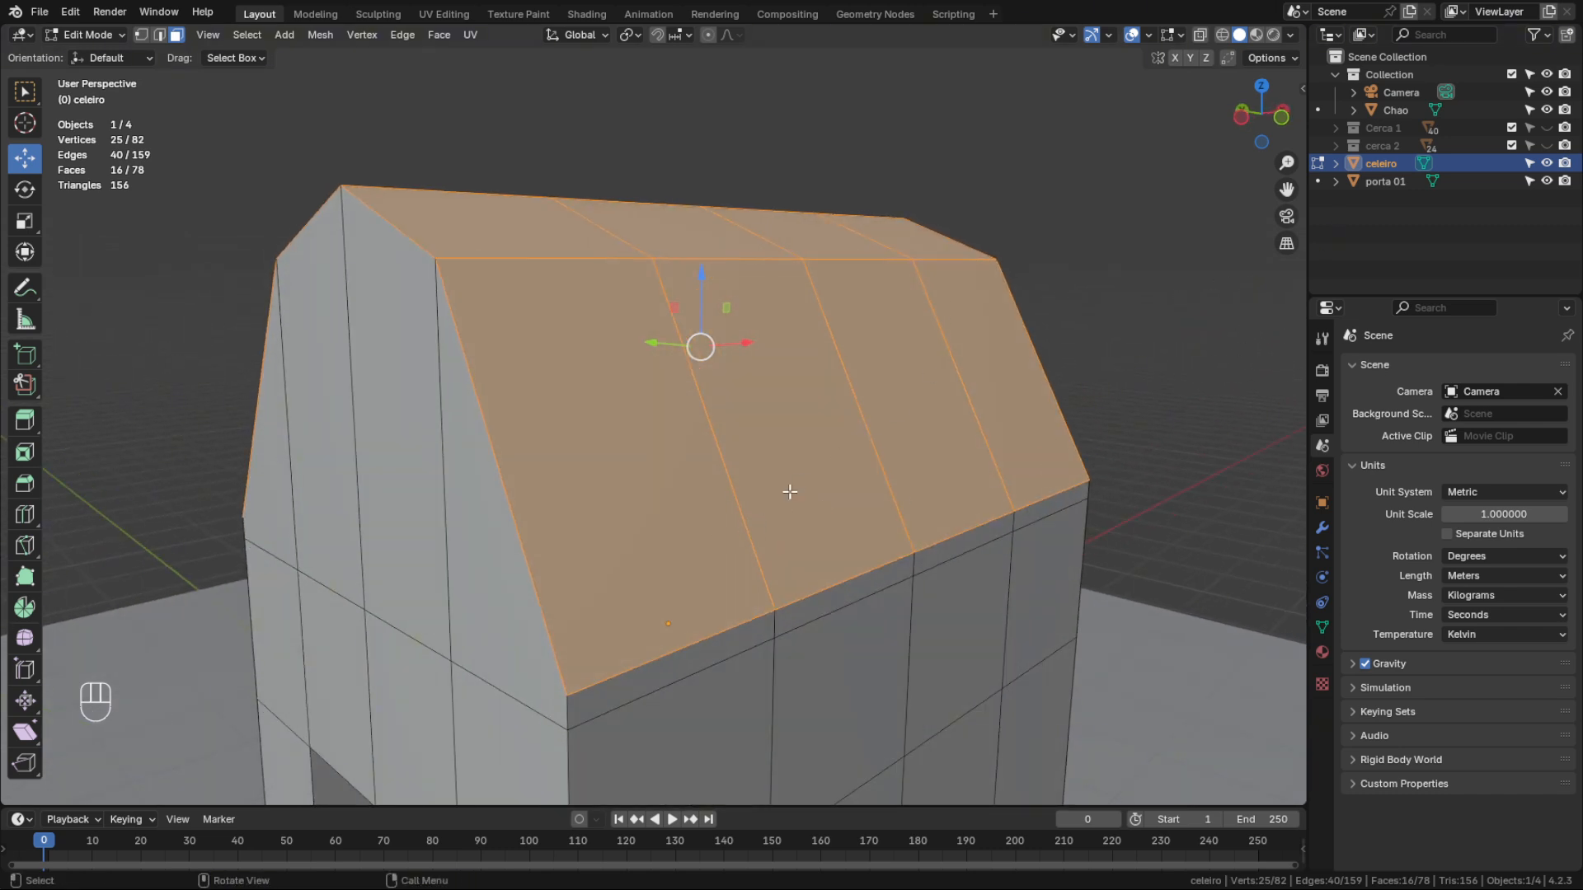
key("p")
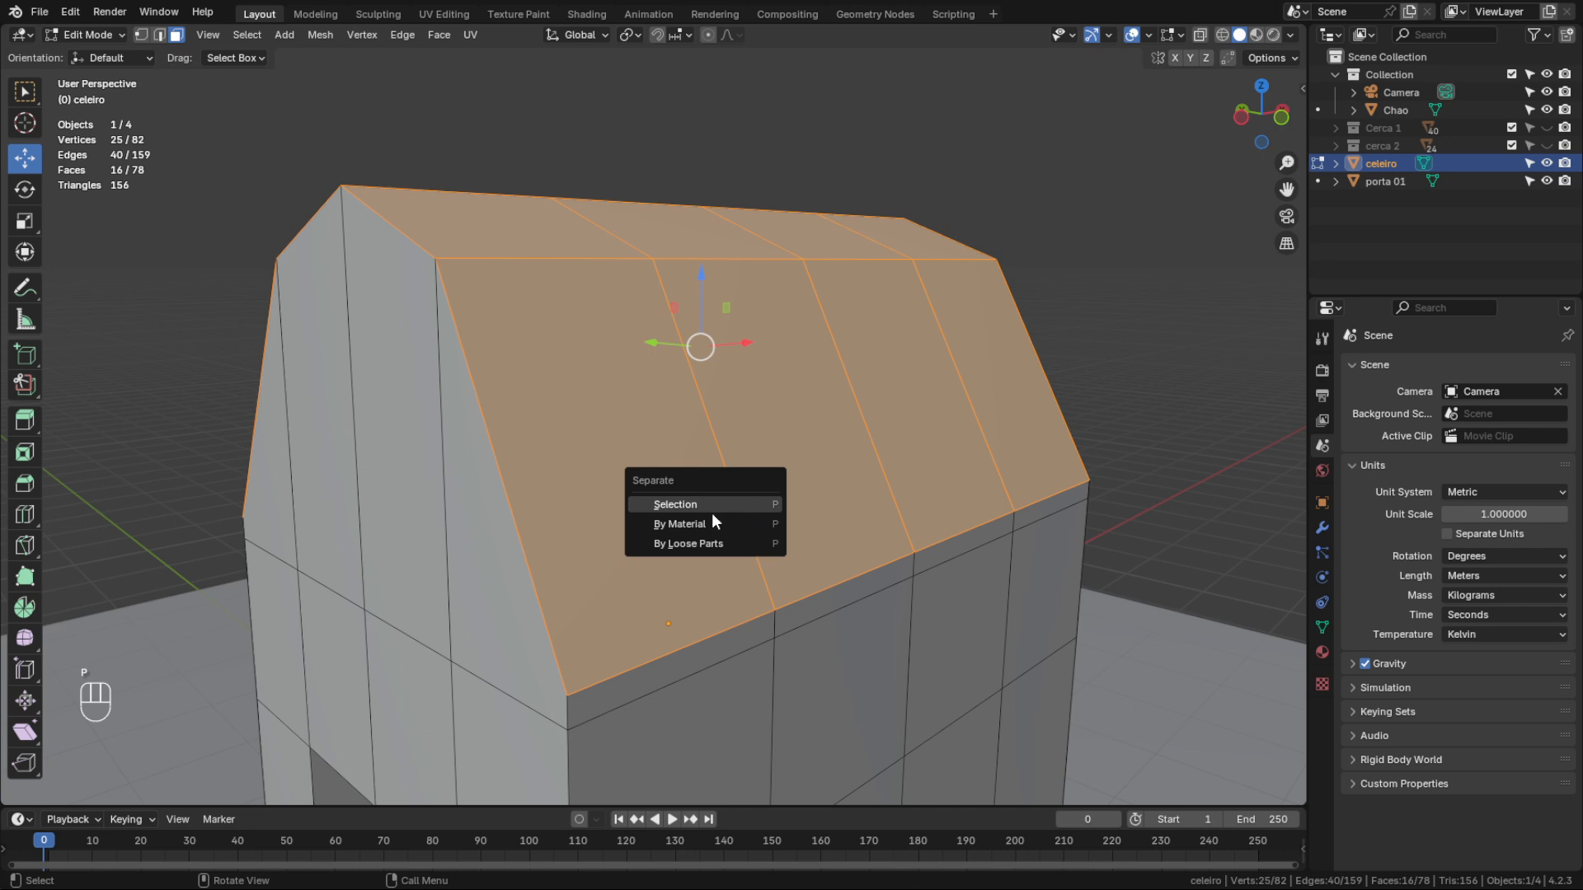
left_click(685, 505)
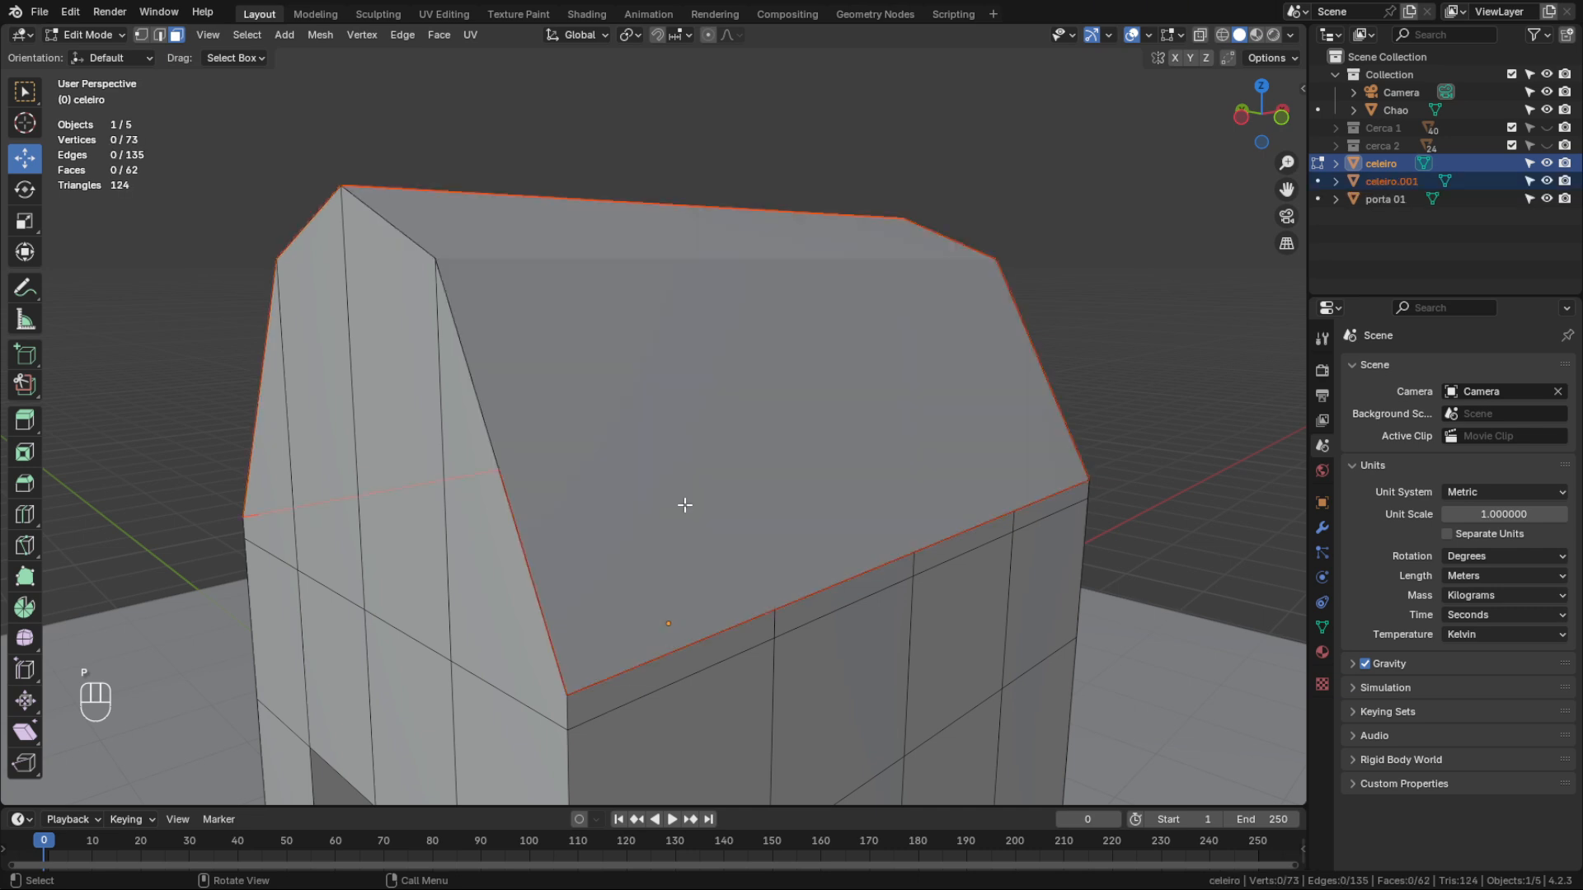
Rename the separated roof object as telhado
double_click(1391, 181)
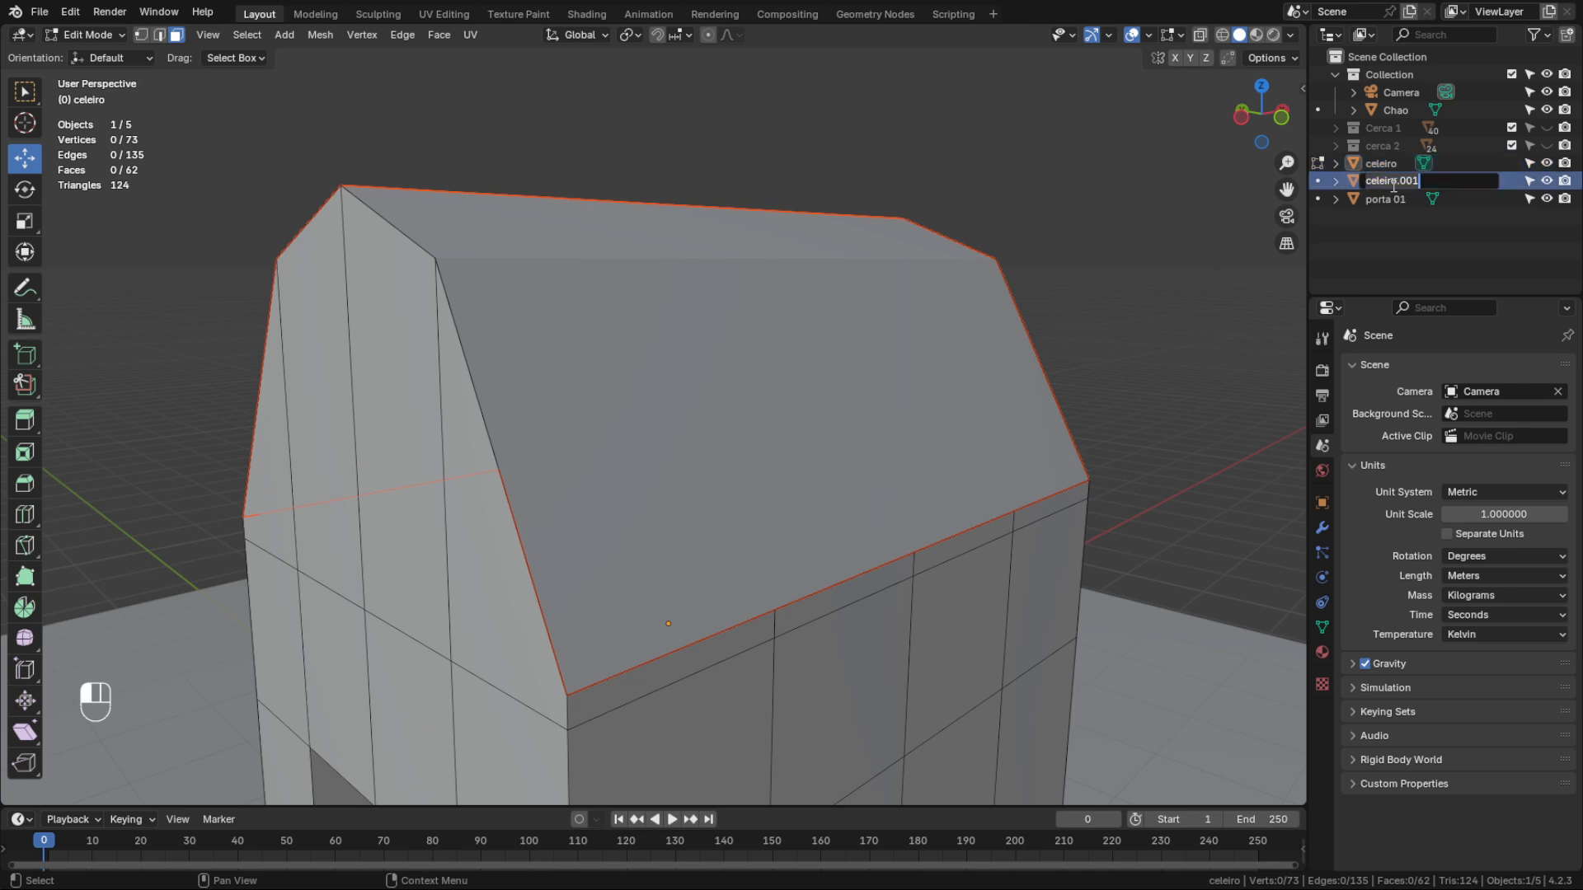
type("telhado")
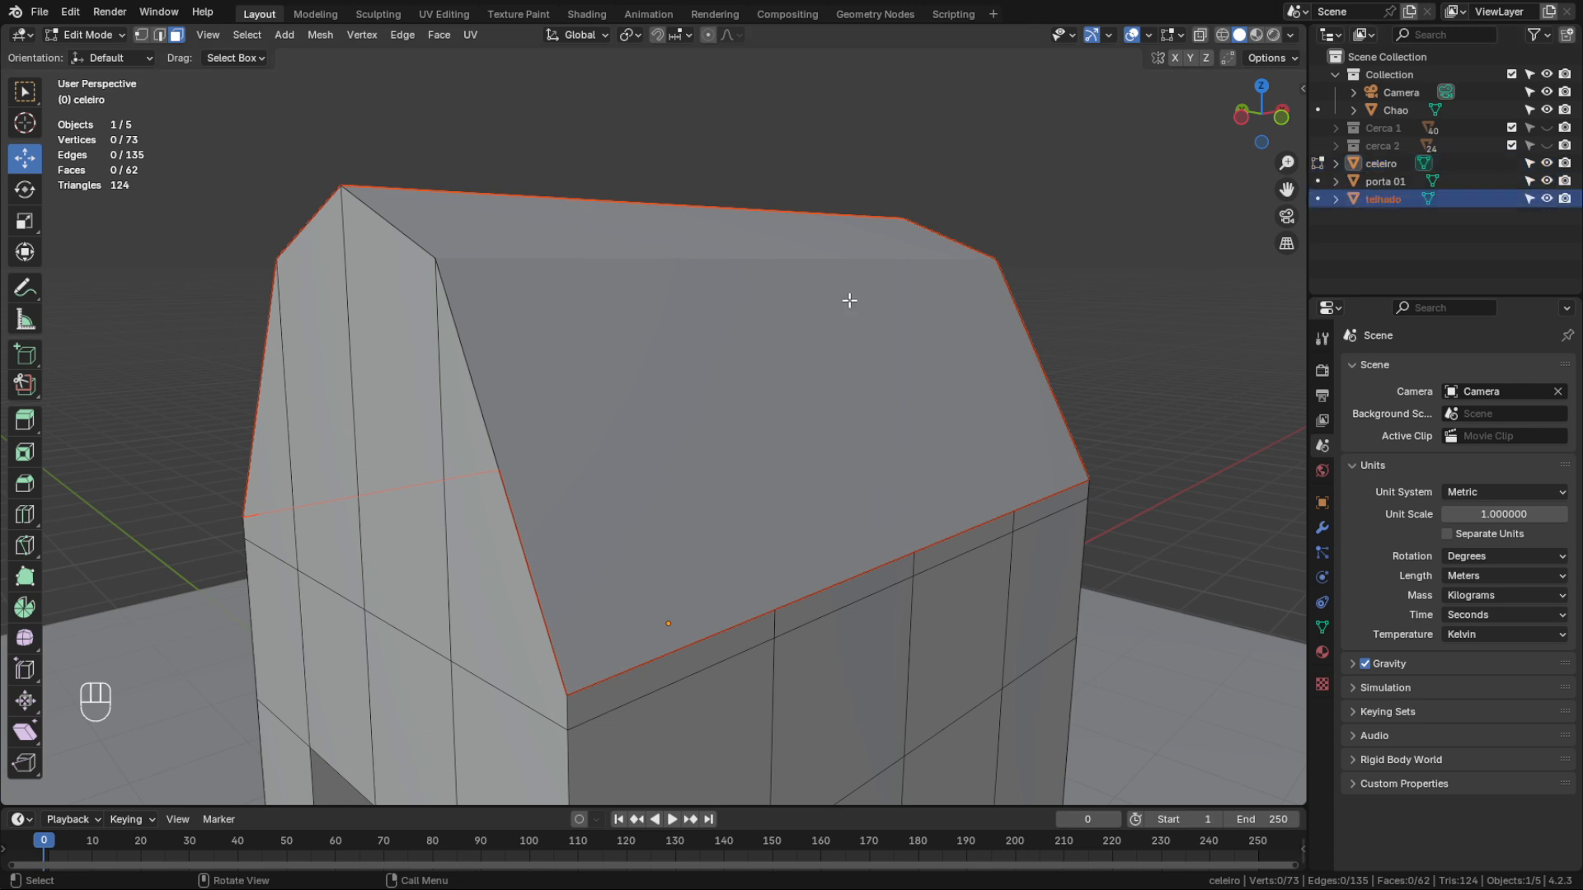
key("Return")
On celeiro, switch to edge selection and box-select the whole horizontal edge loop just below the eaves in wireframe front view
left_click(1378, 160)
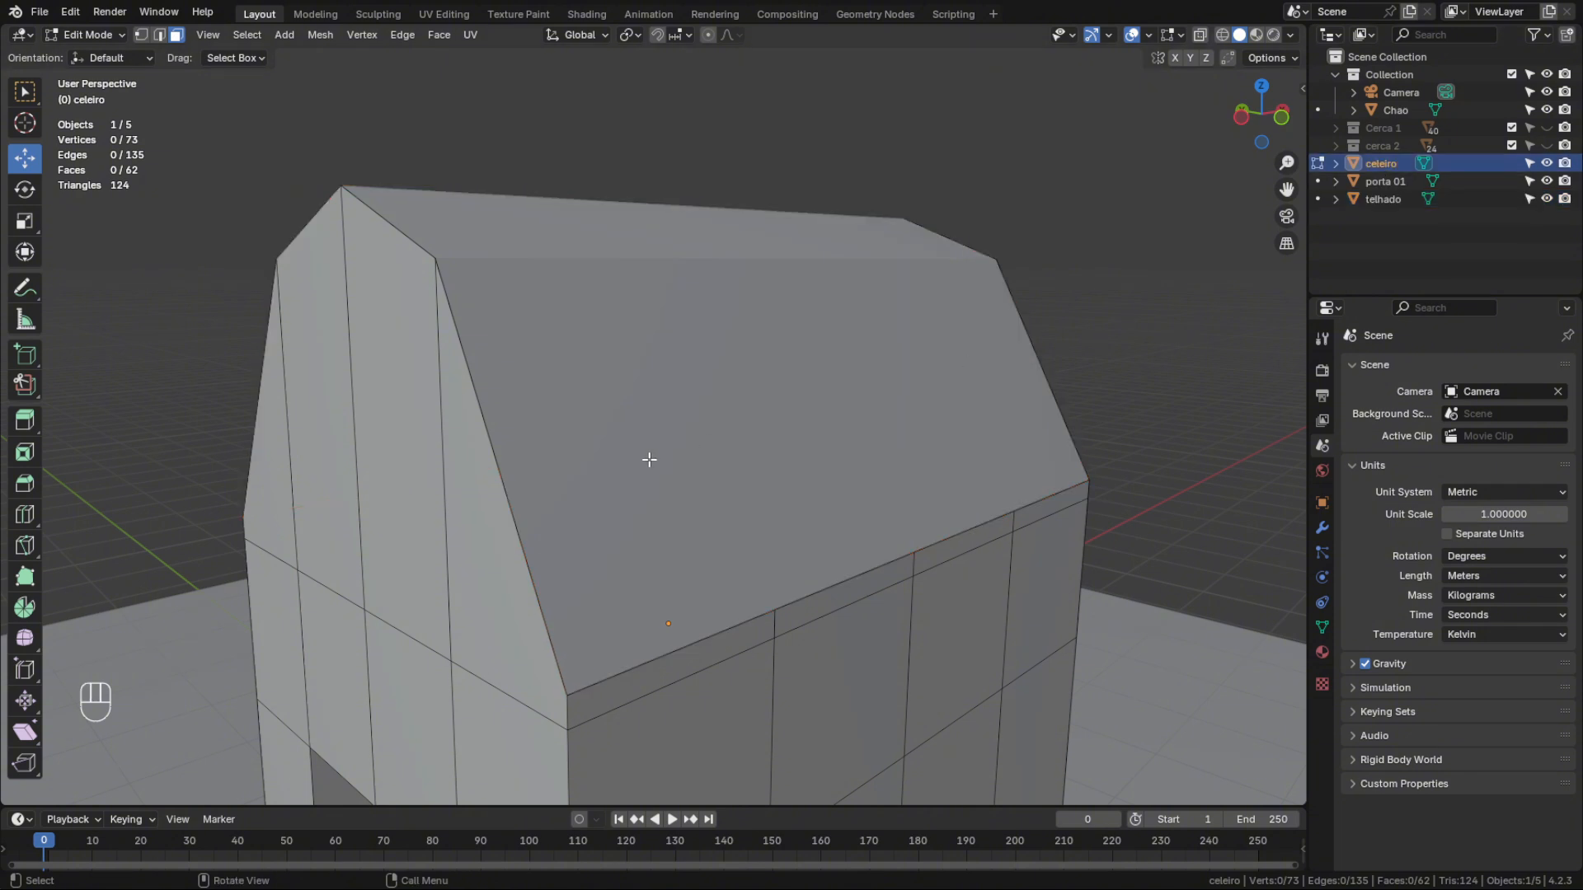
scroll(646, 459, "down", 3)
middle_click_drag(665, 536, 727, 474)
left_click(727, 474)
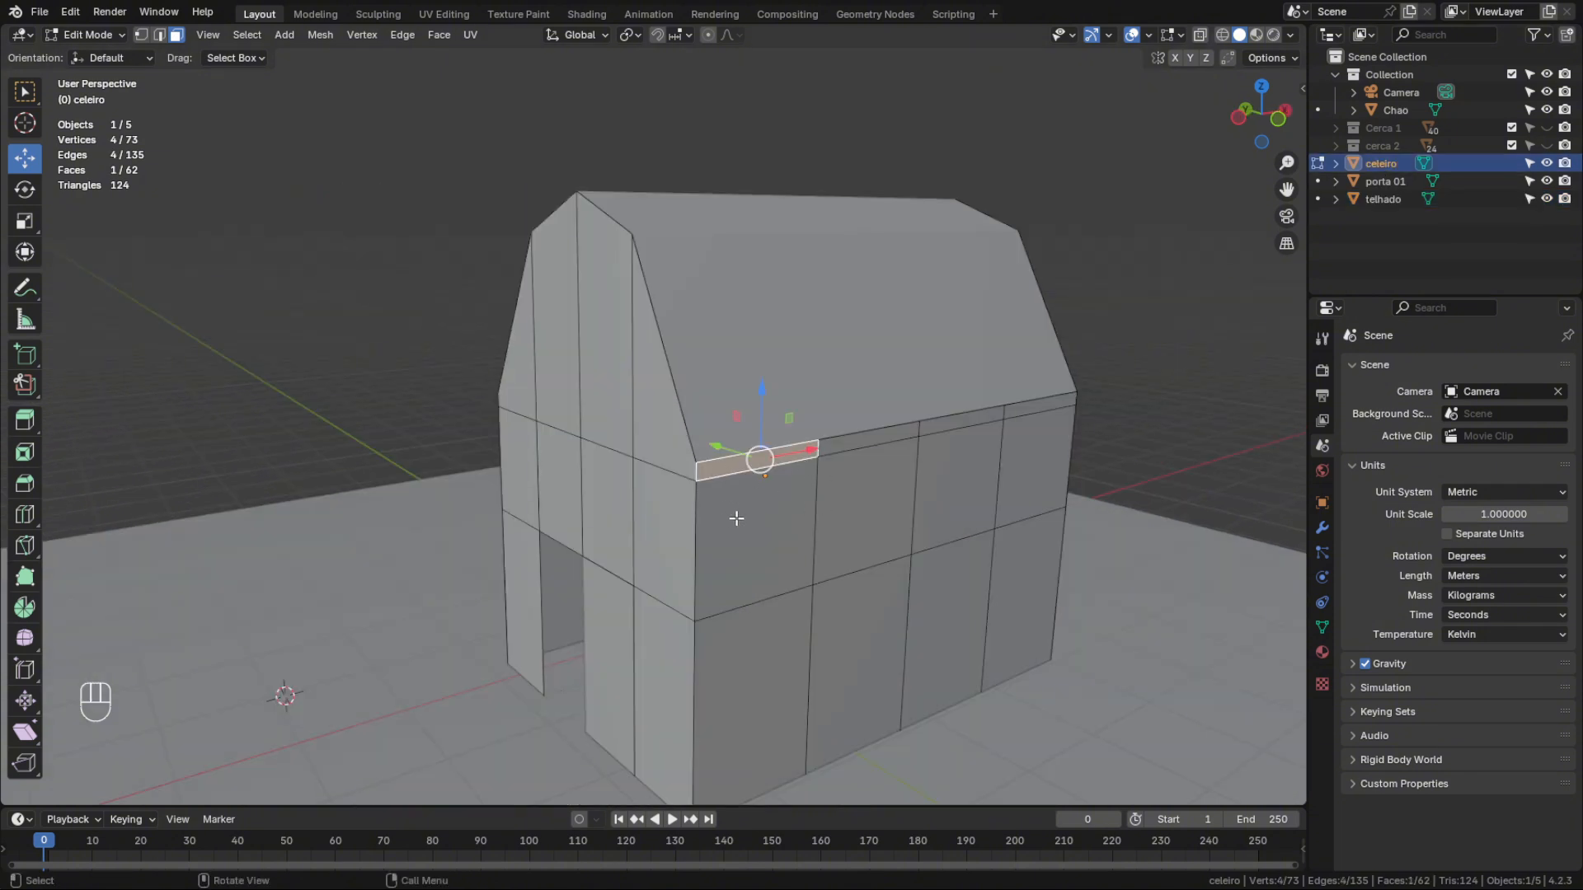
left_click(168, 34)
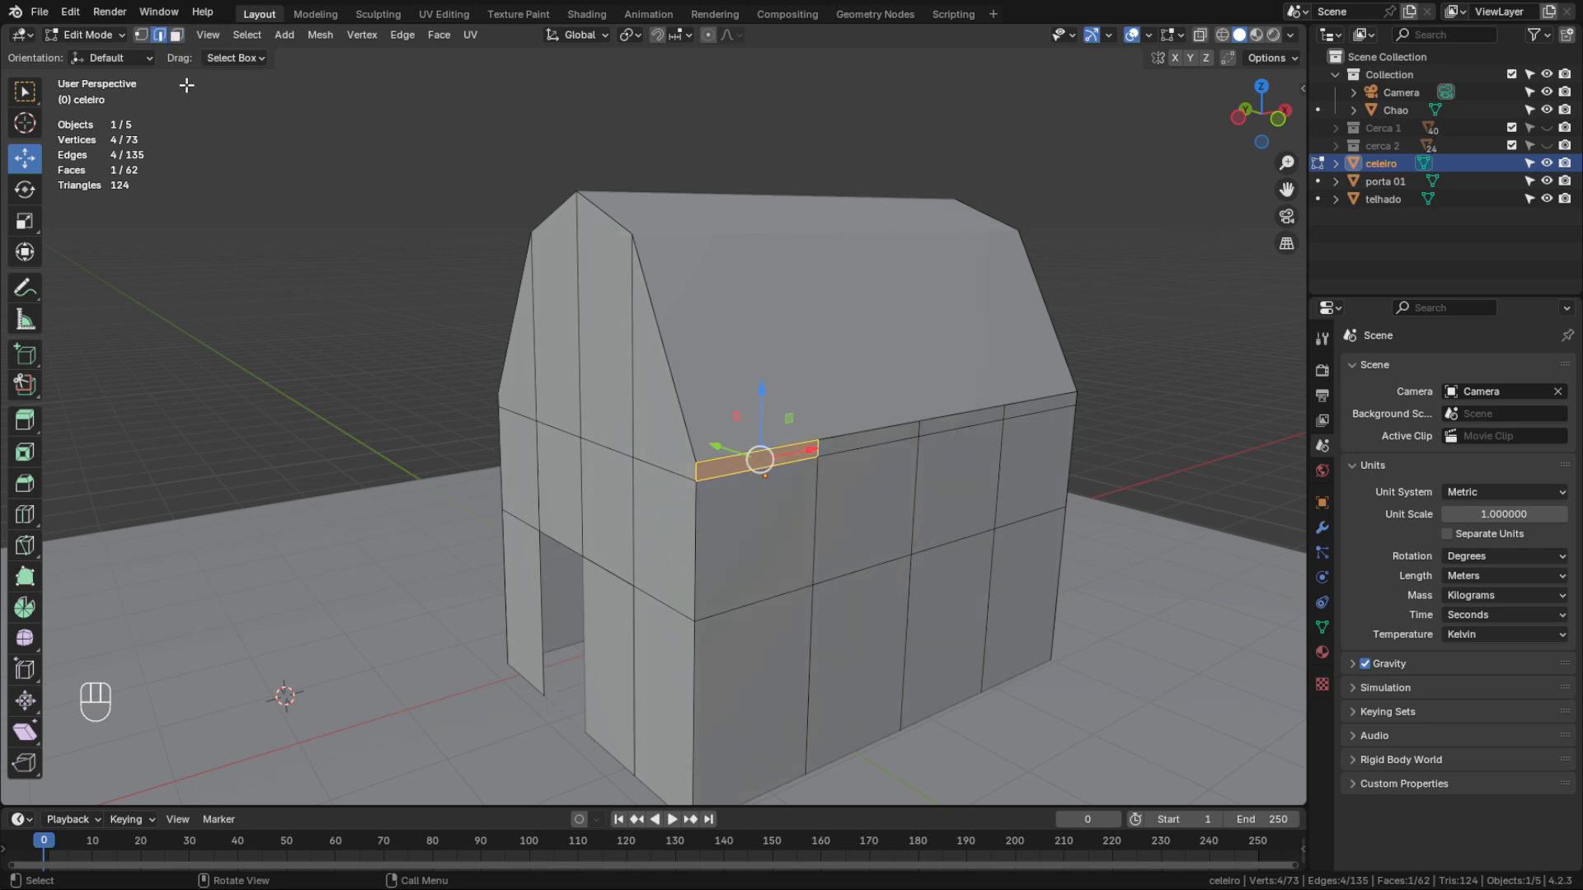
left_click(828, 455)
left_click(810, 455, "shift")
left_click(803, 458, "shift")
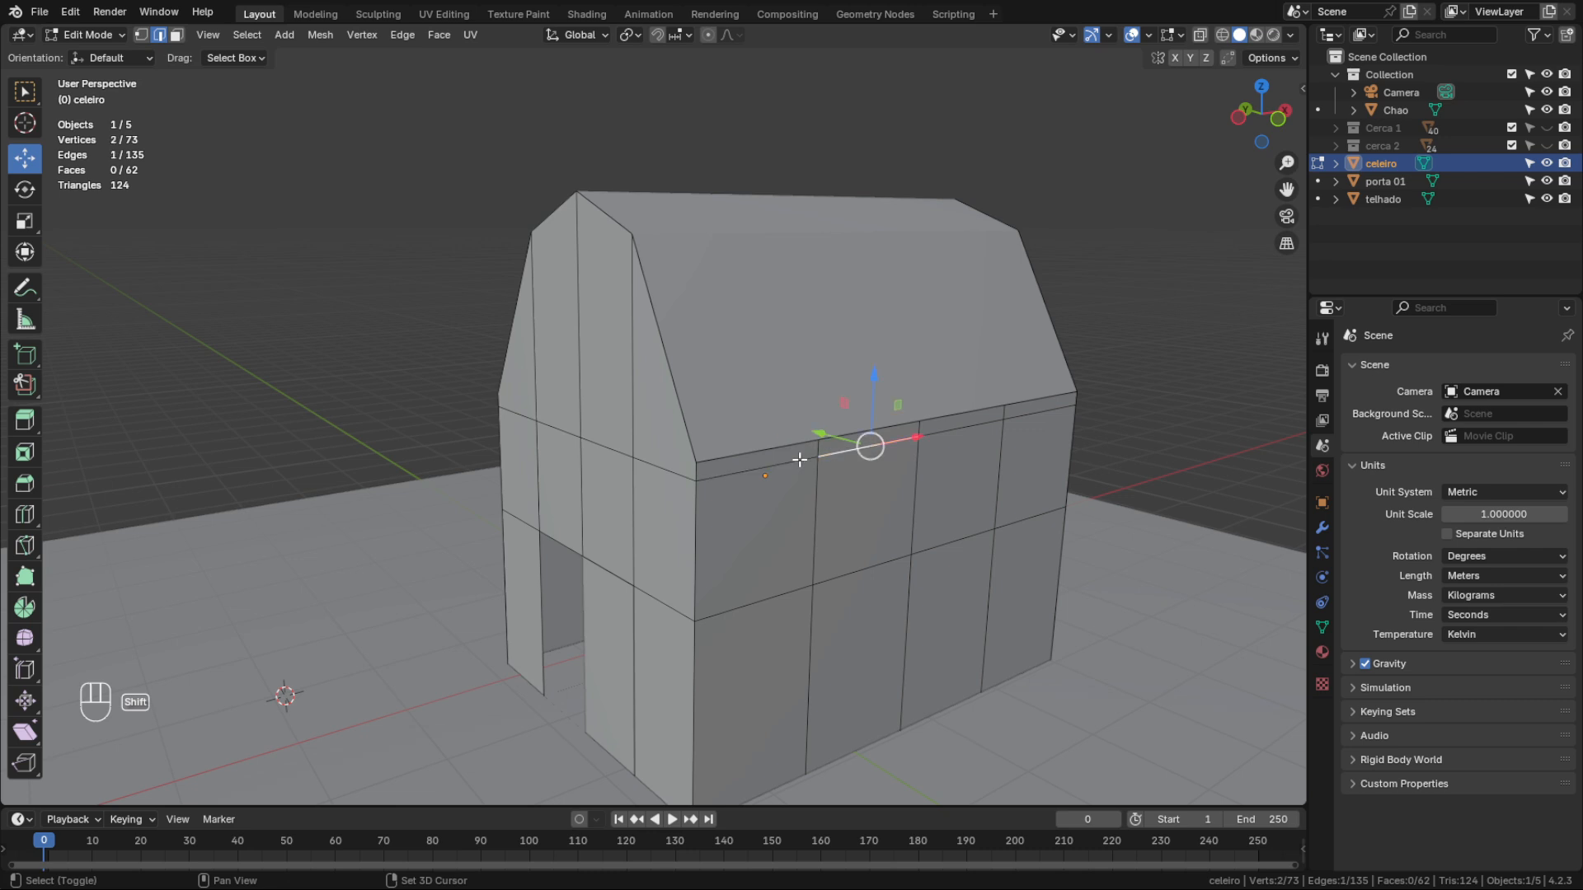
left_click(800, 460)
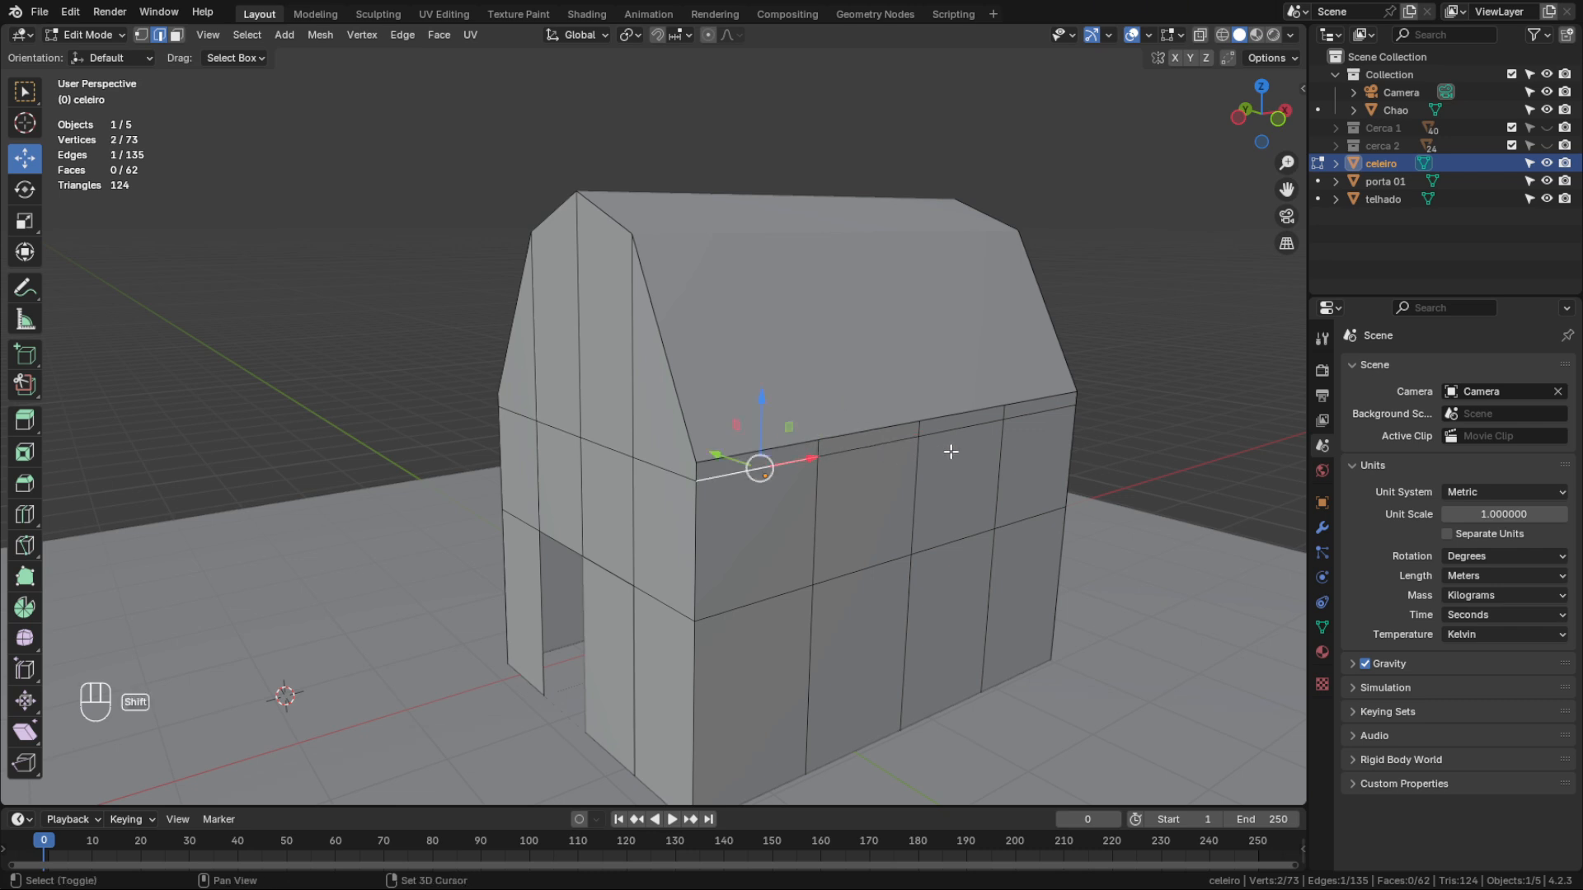
middle_click_drag(971, 448, 910, 443)
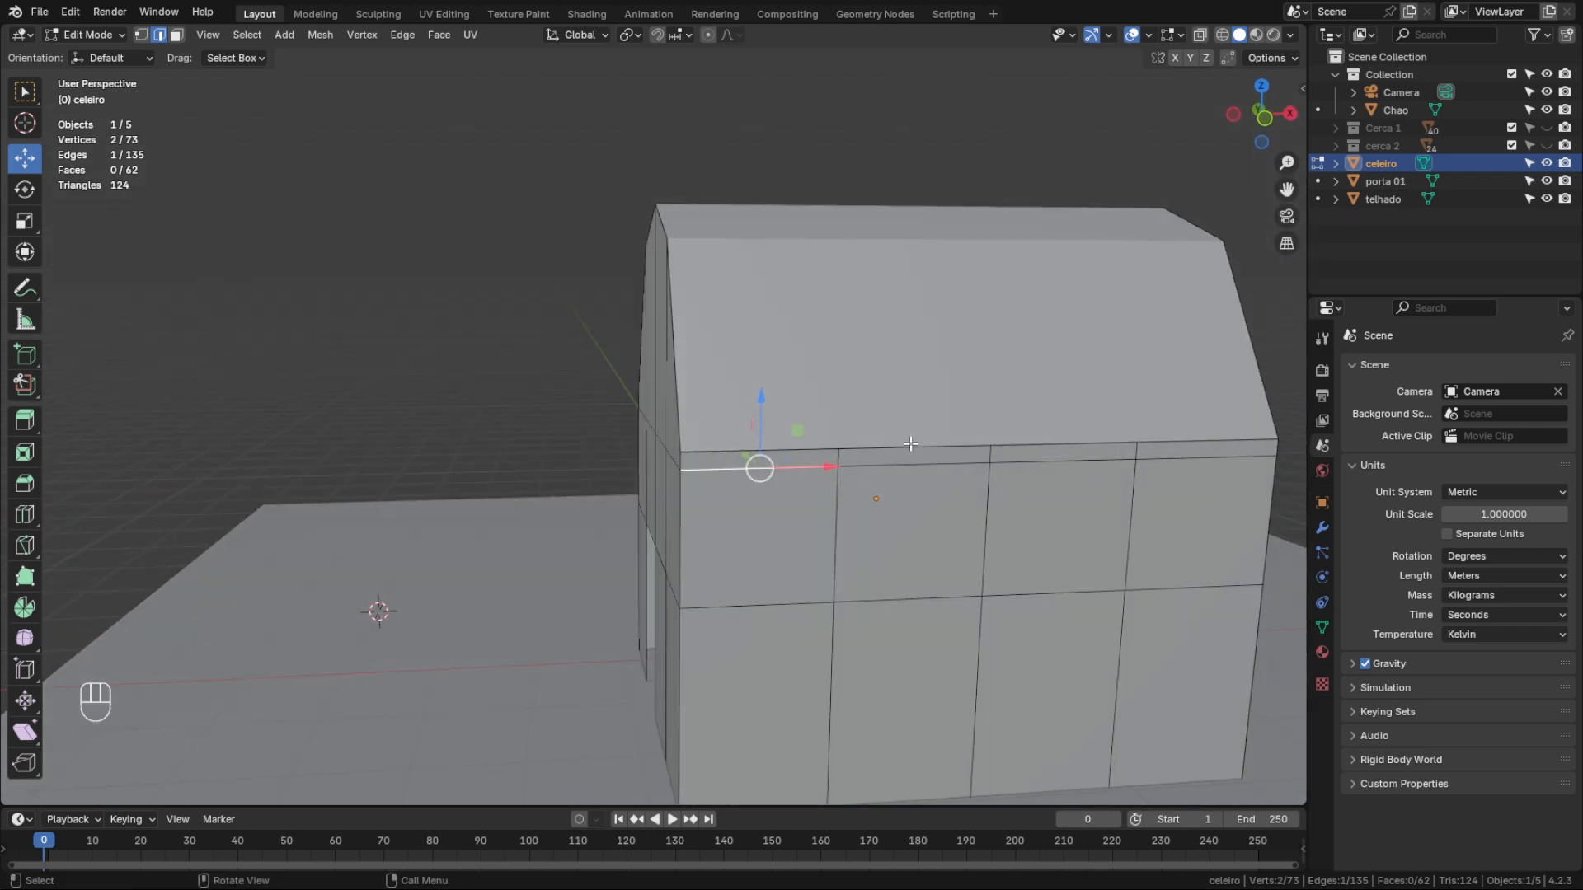
left_click(1222, 34)
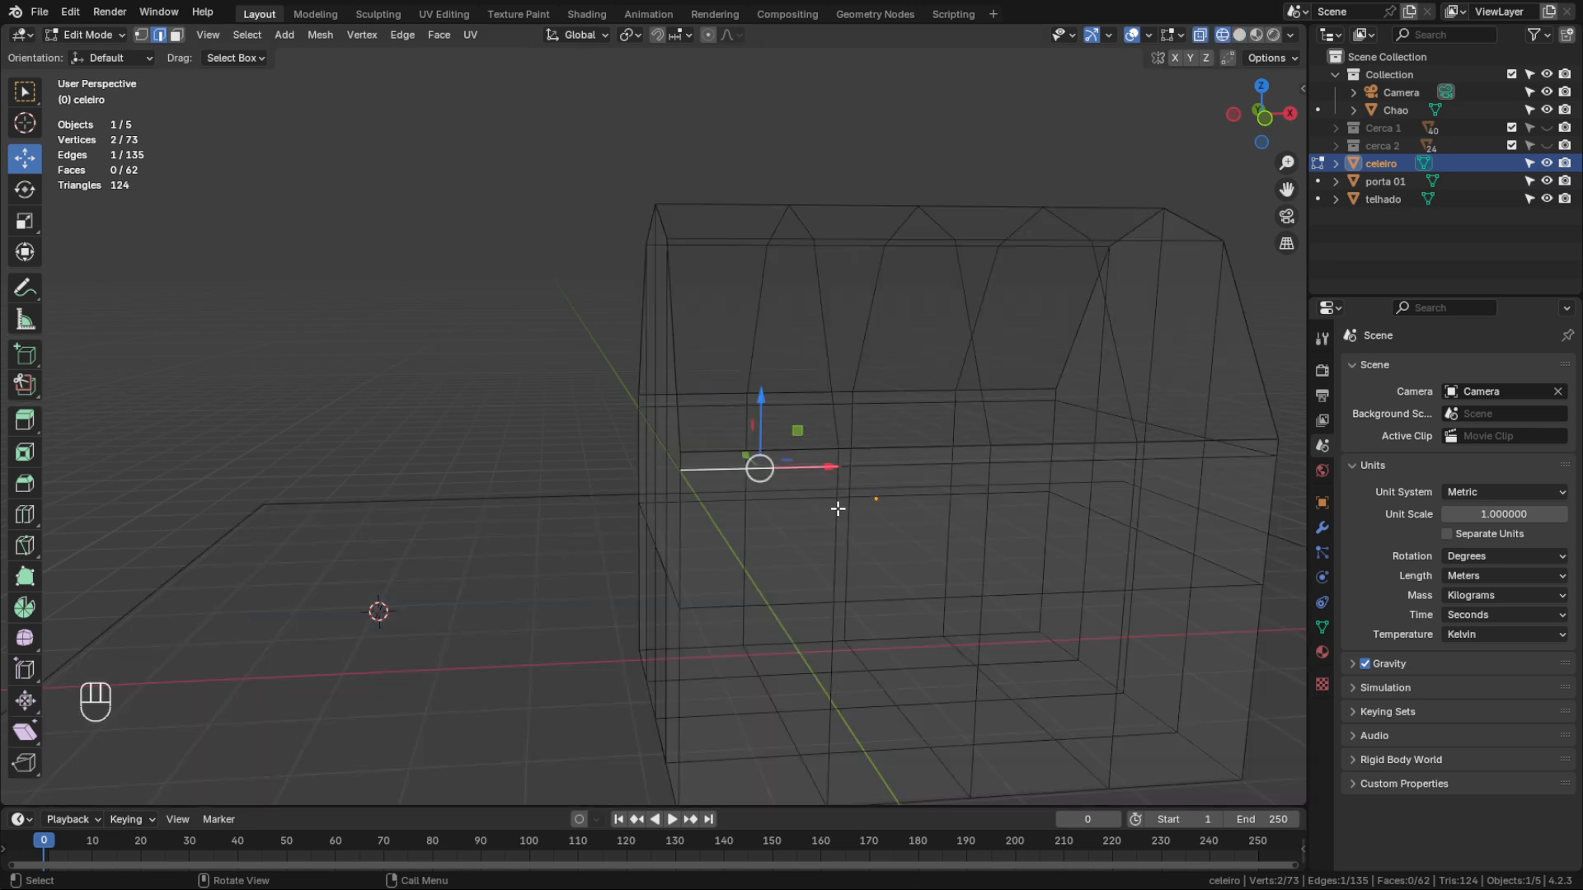
key("KP_1")
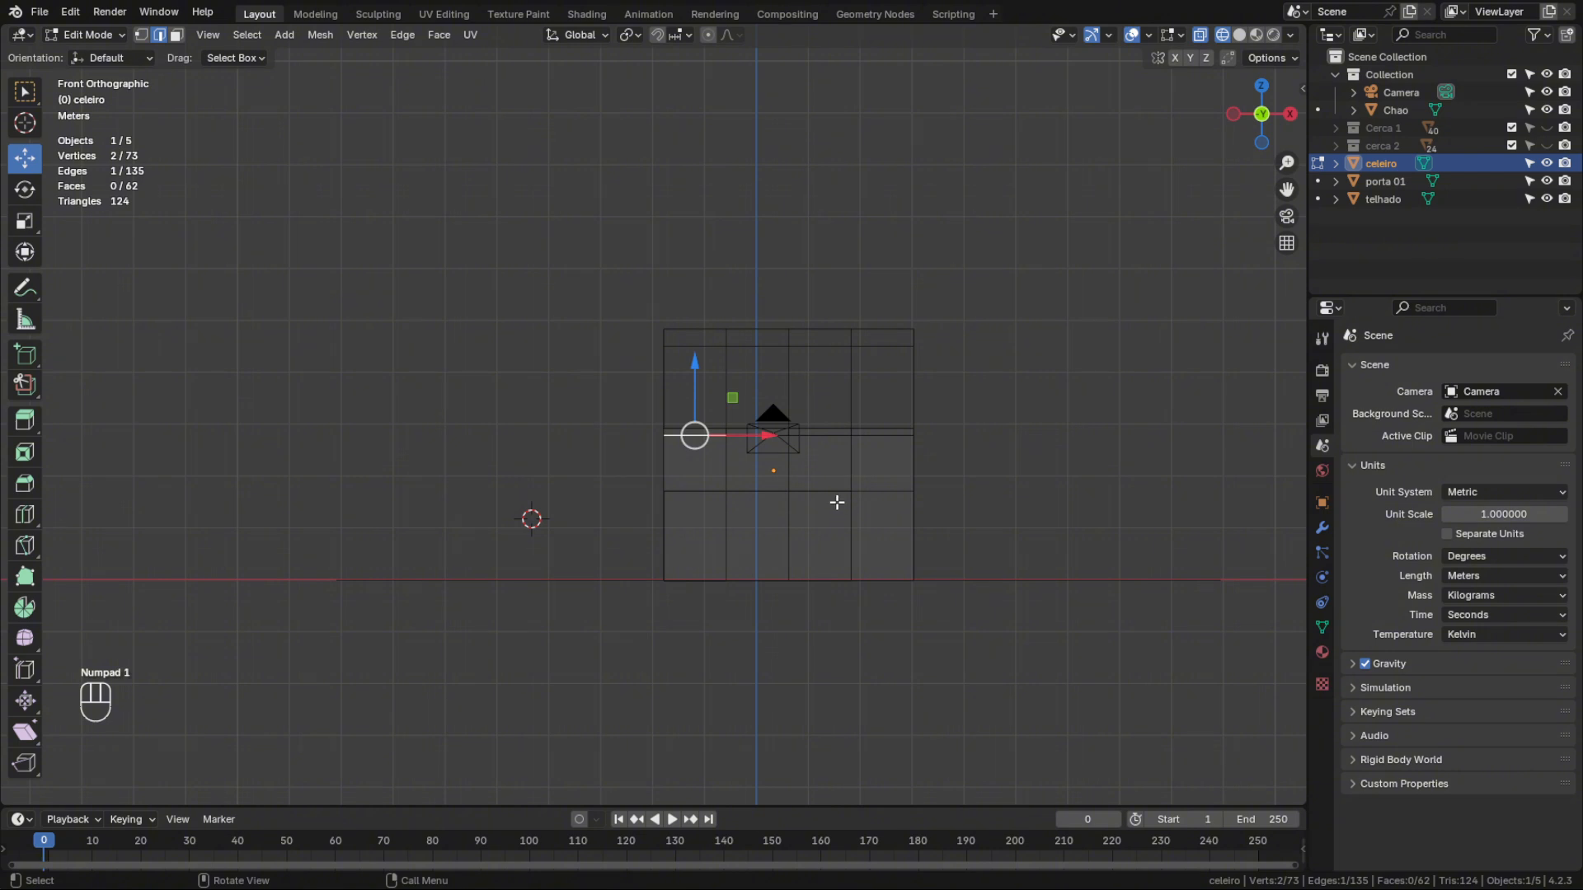
scroll(912, 459, "up", 3)
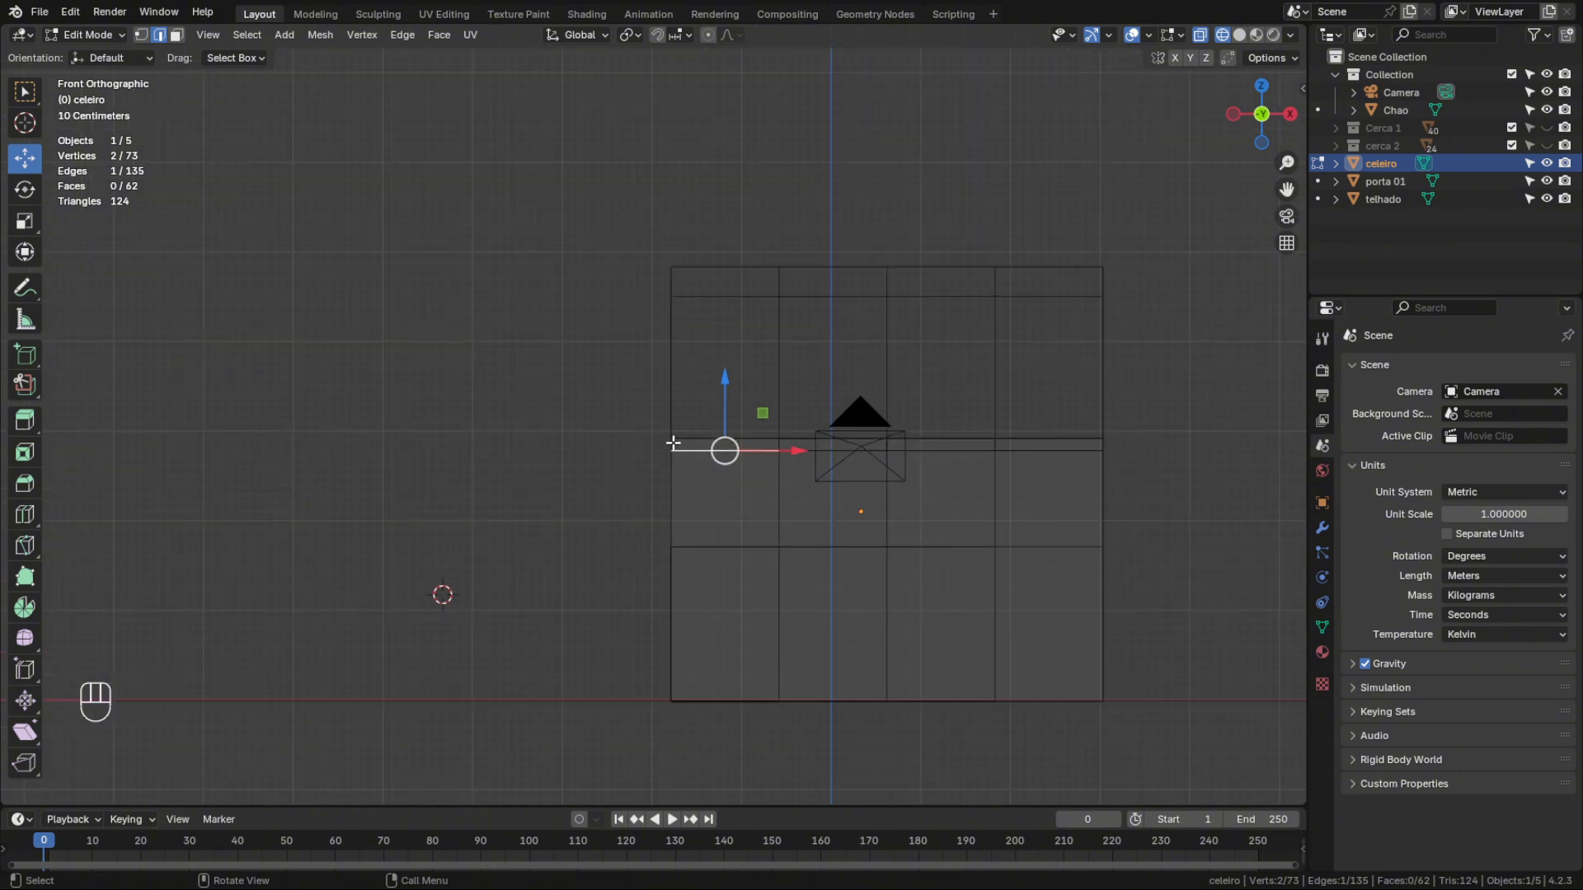
left_click_drag(638, 441, 1131, 479)
middle_click_drag(1131, 479, 803, 488)
scroll(805, 522, "down", 3)
middle_click_drag(889, 523, 791, 530, "shift")
scroll(865, 503, "up", 3)
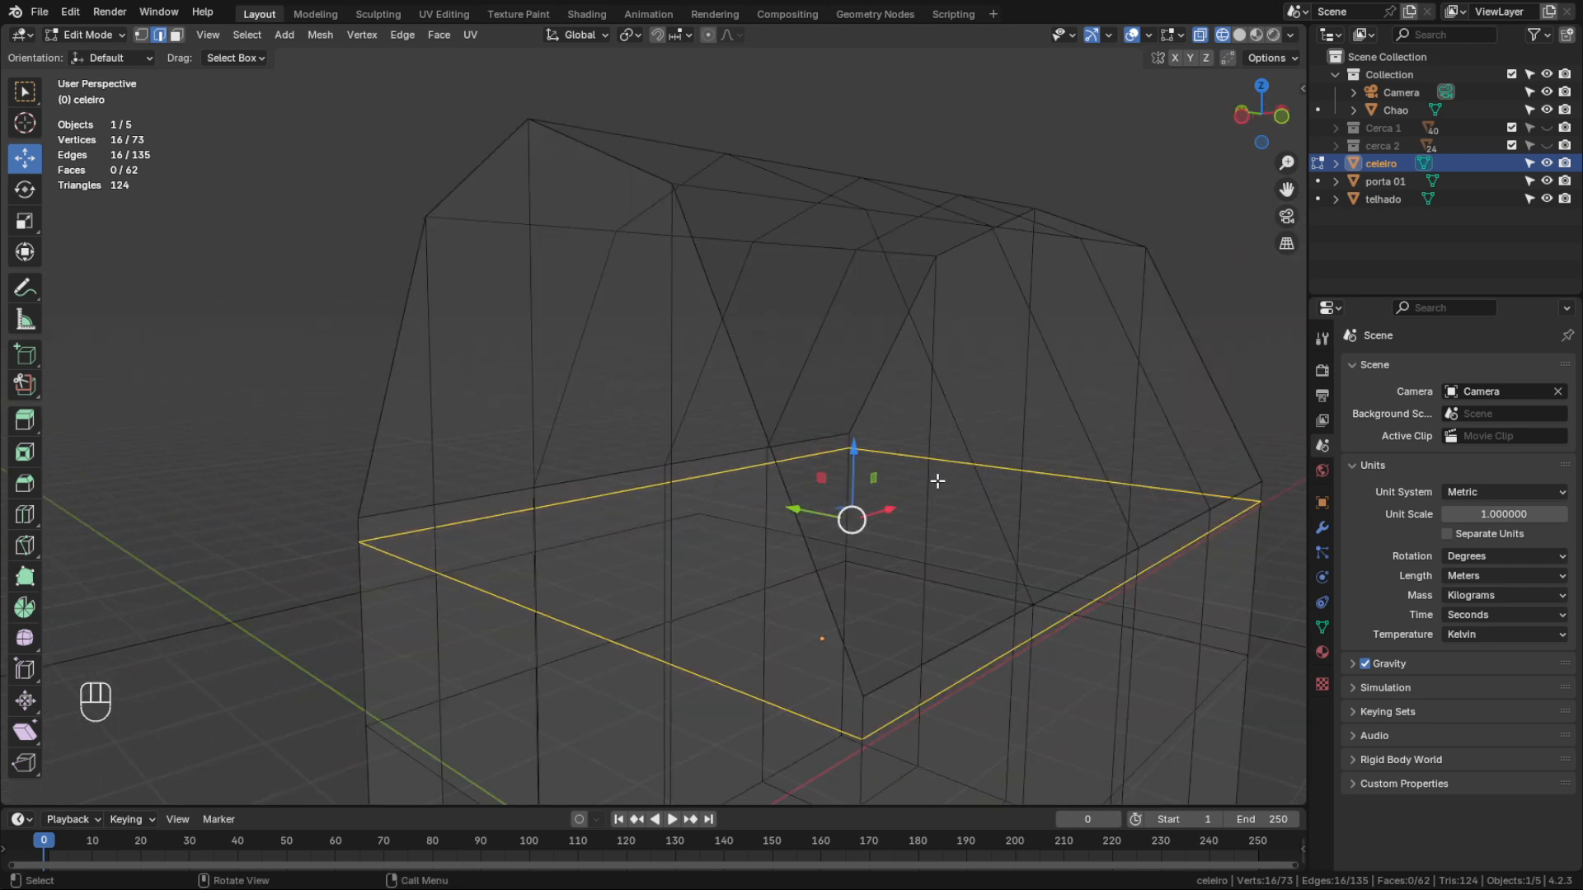
Return to solid shading, enable Auto Merge and raise the selected edge loop about 0.139 m along Z onto the eaves edge
left_click(1240, 36)
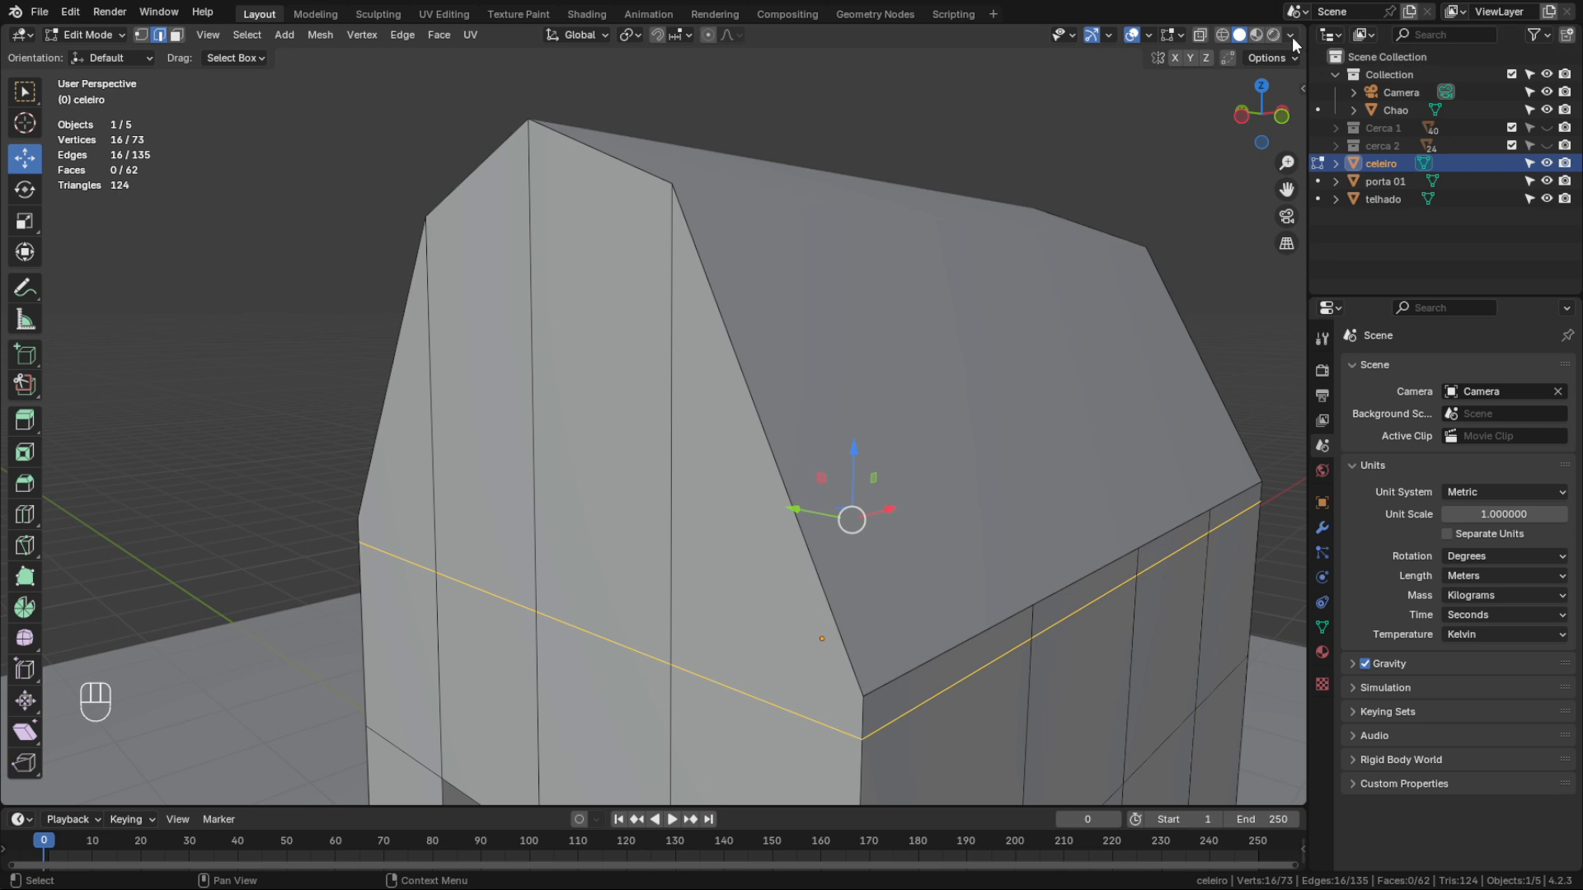
left_click(1293, 59)
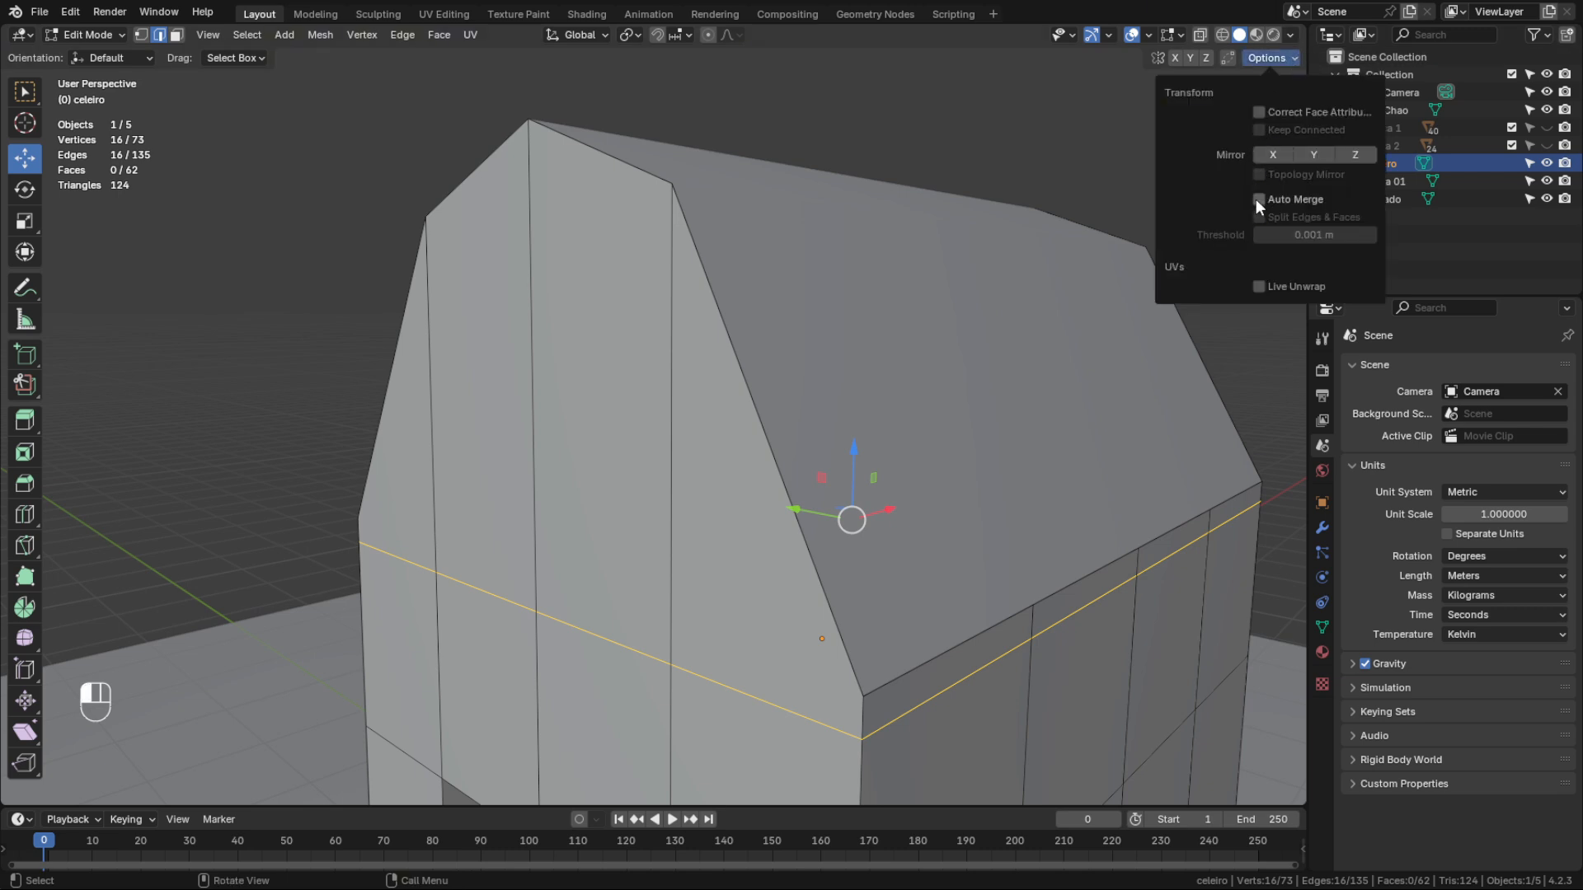
left_click(1258, 200)
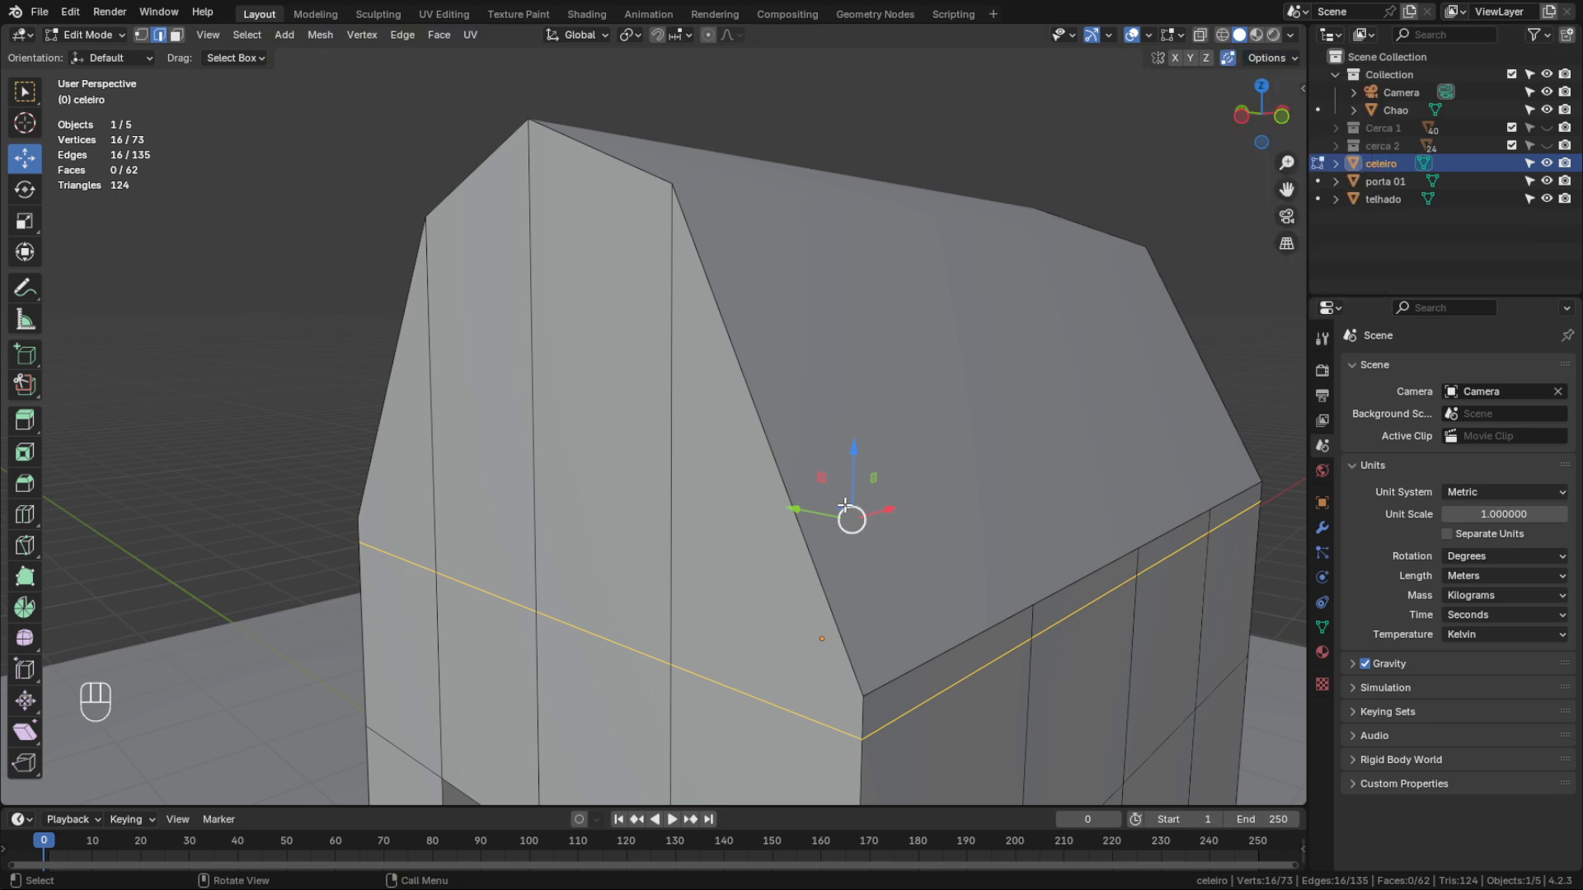
left_click_drag(853, 463, 852, 434)
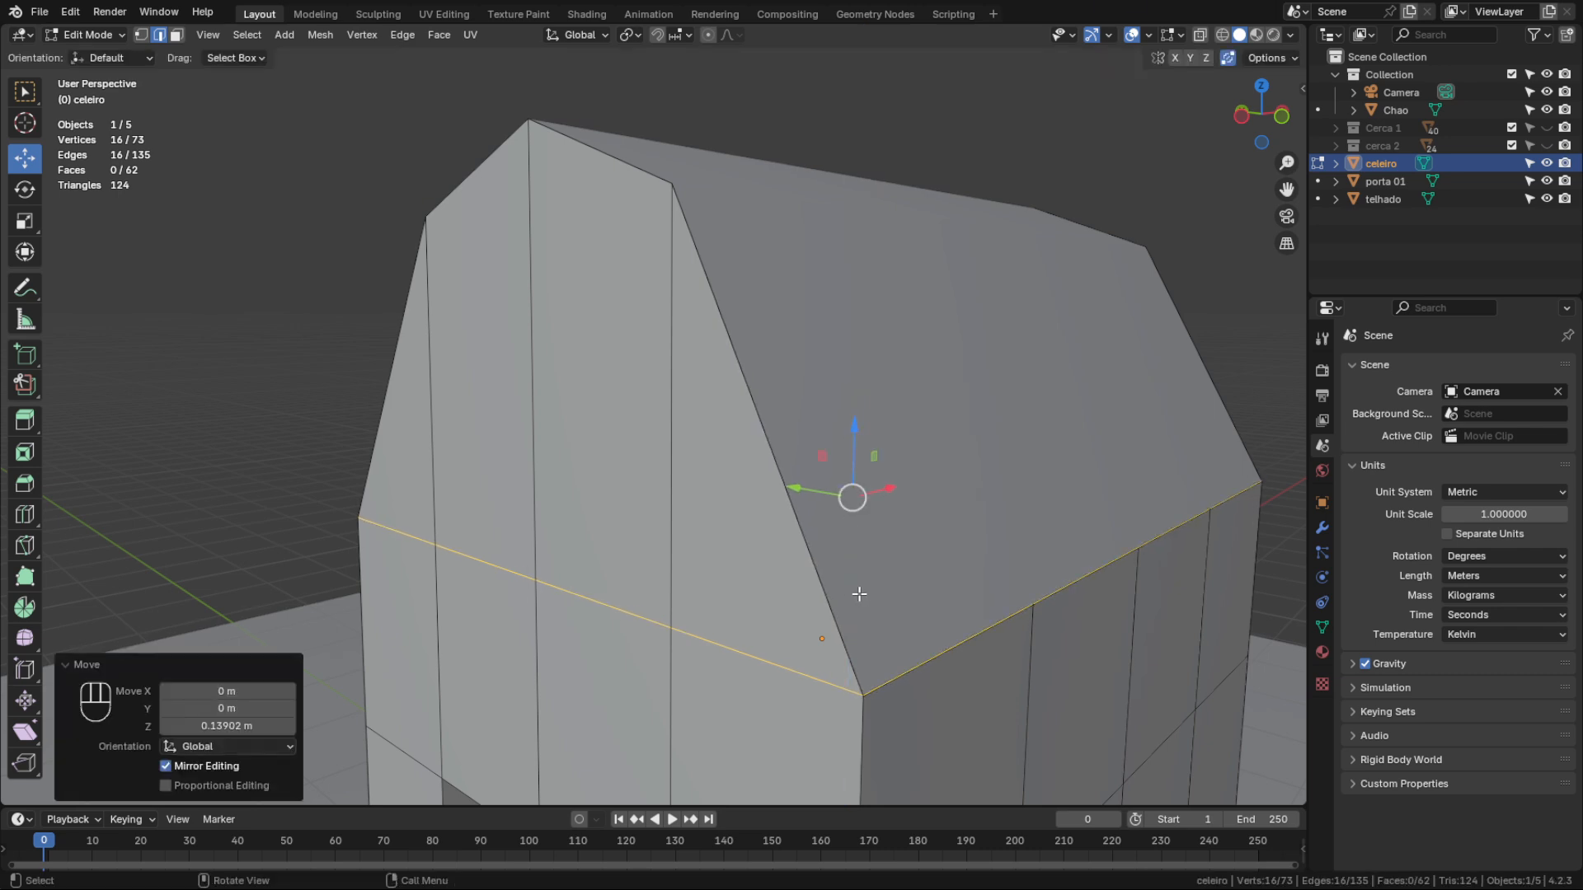
scroll(850, 594, "down", 3)
middle_click_drag(850, 594, 805, 625, "shift")
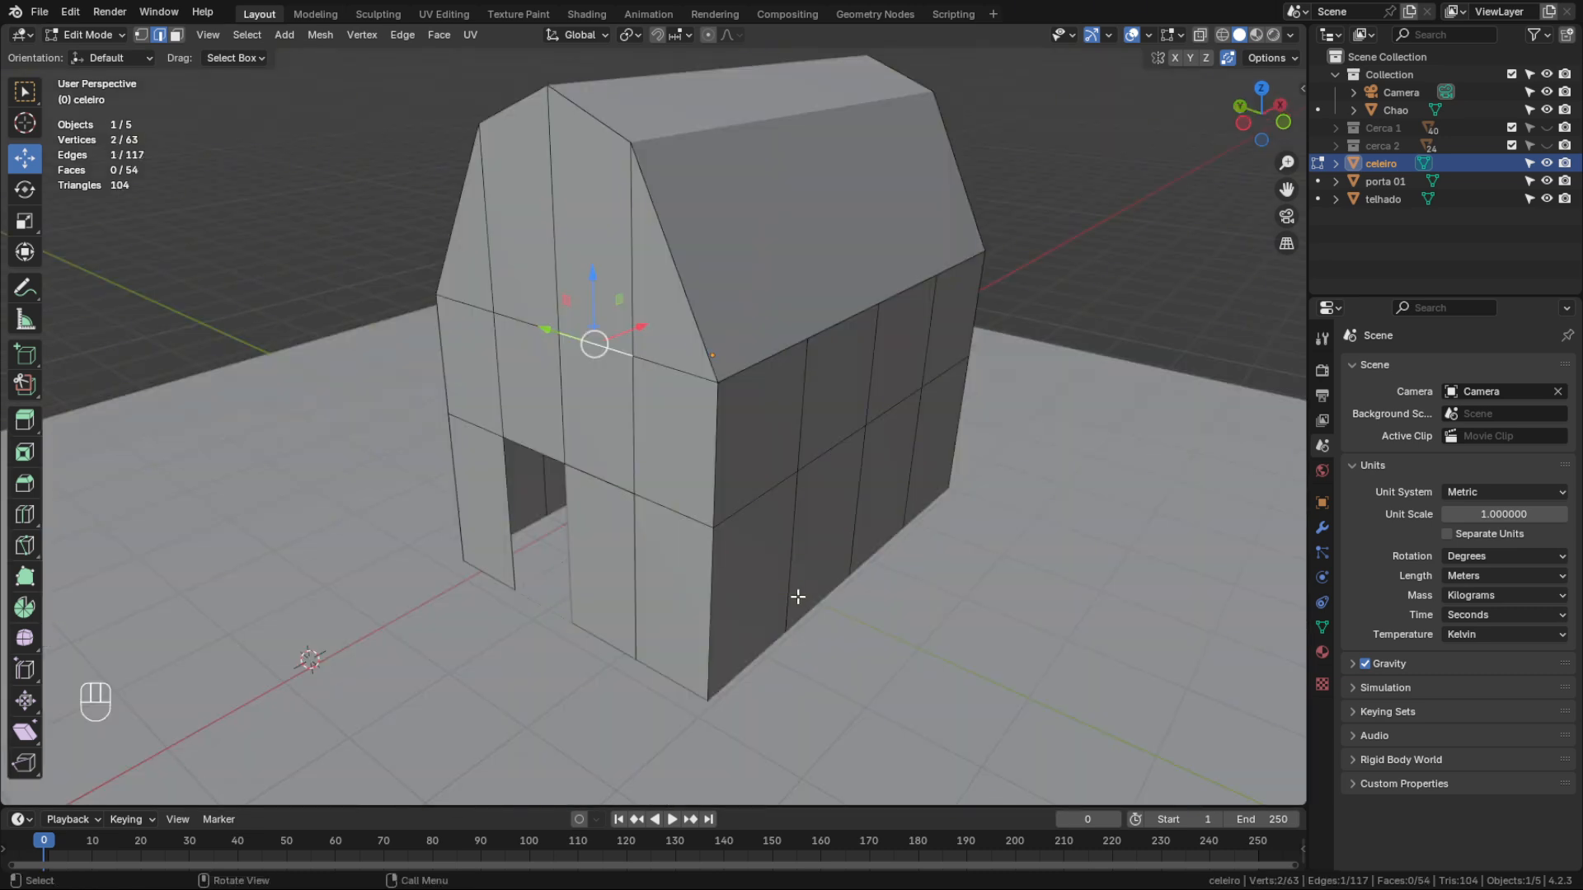
Switch to face selection and outline the lower side-wall panel beside the front corner with a freehand annotation
key("3")
left_click(30, 290)
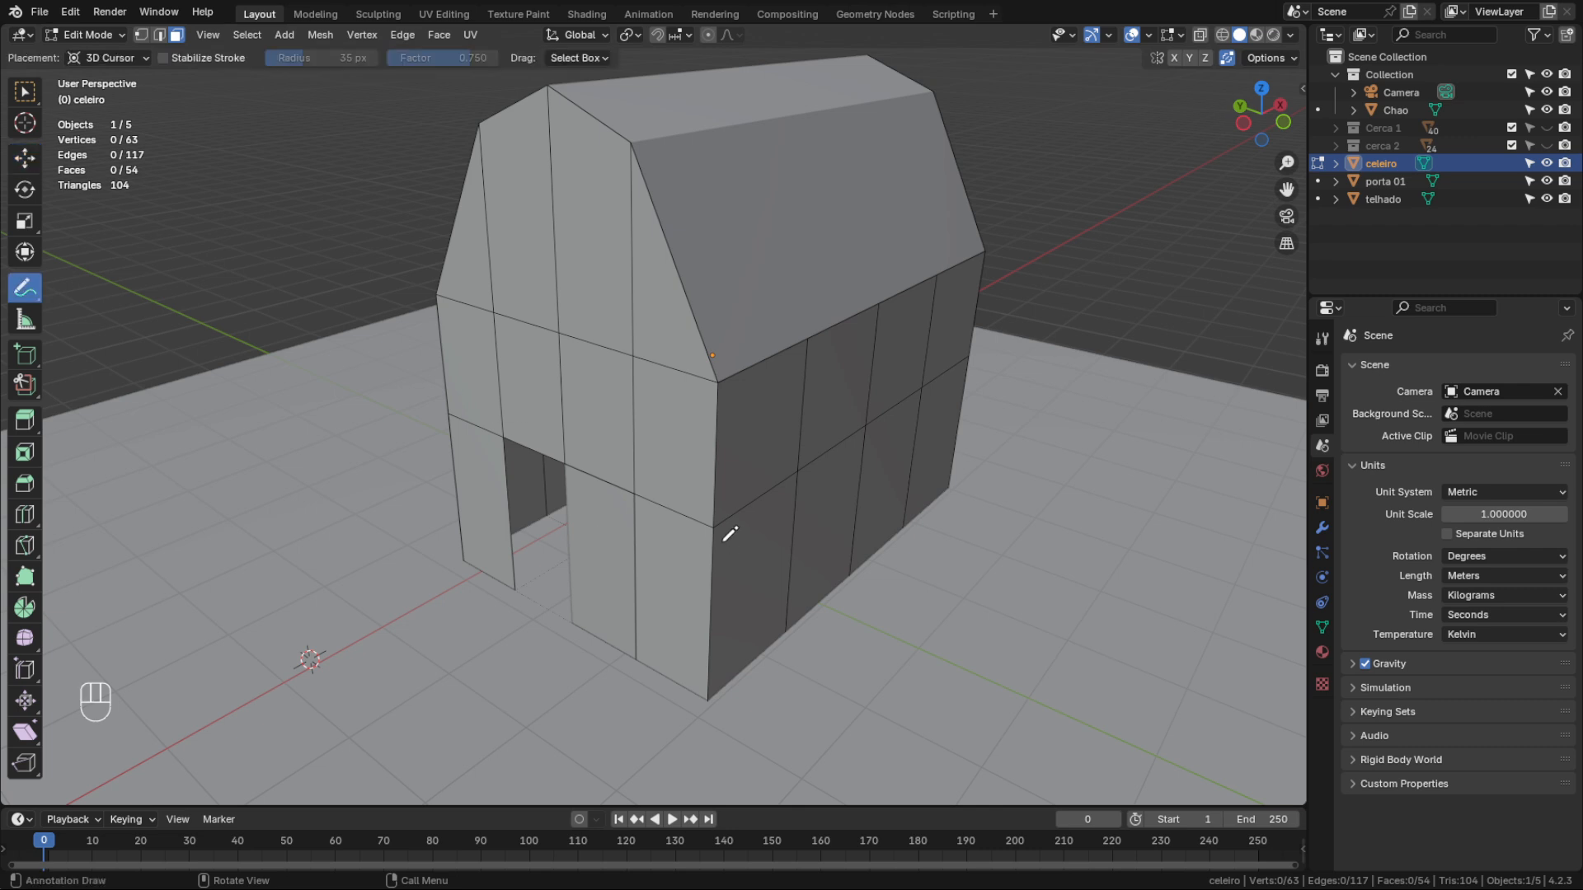
scroll(762, 524, "down", 2)
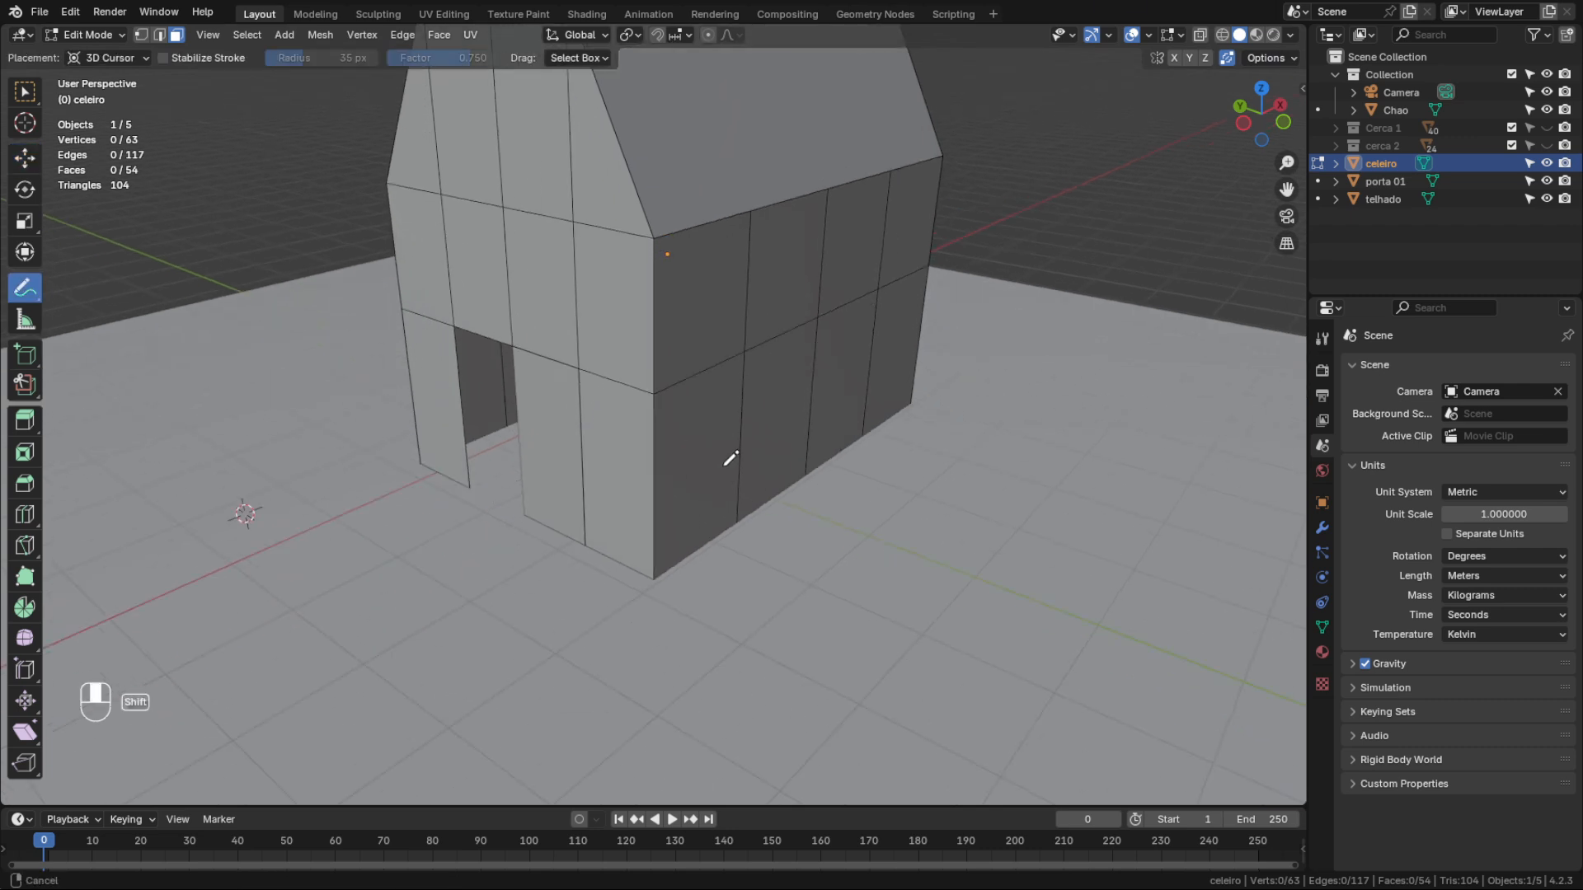
scroll(704, 357, "up", 6)
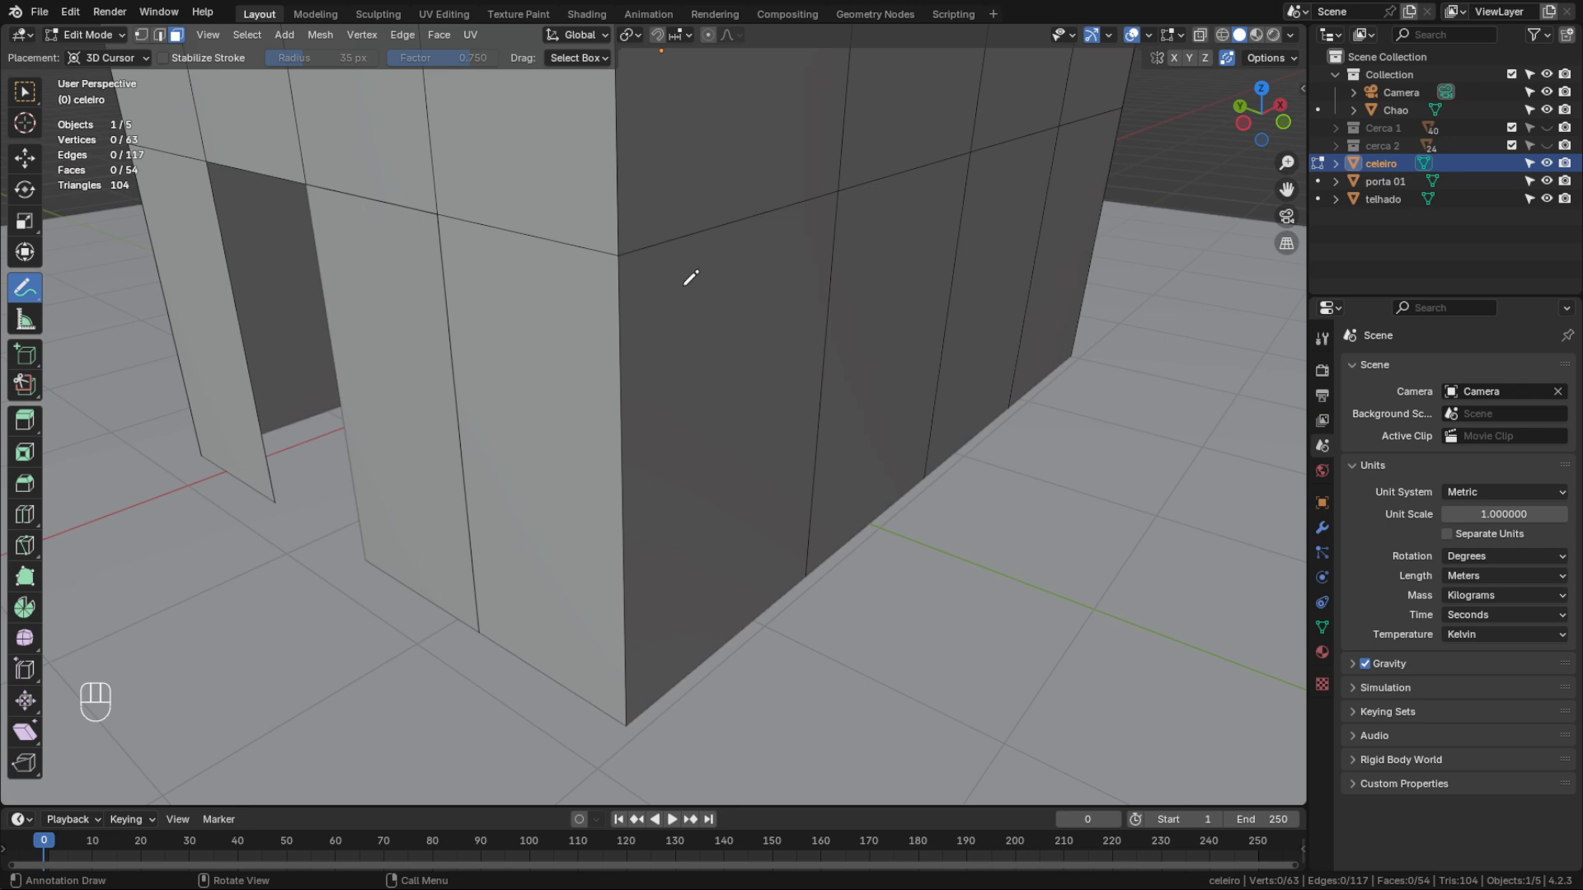
mouse_move(632, 282)
left_mouse_down()
mouse_move(806, 224)
mouse_move(797, 549)
mouse_move(750, 608)
mouse_move(649, 668)
mouse_move(633, 282)
left_mouse_up()
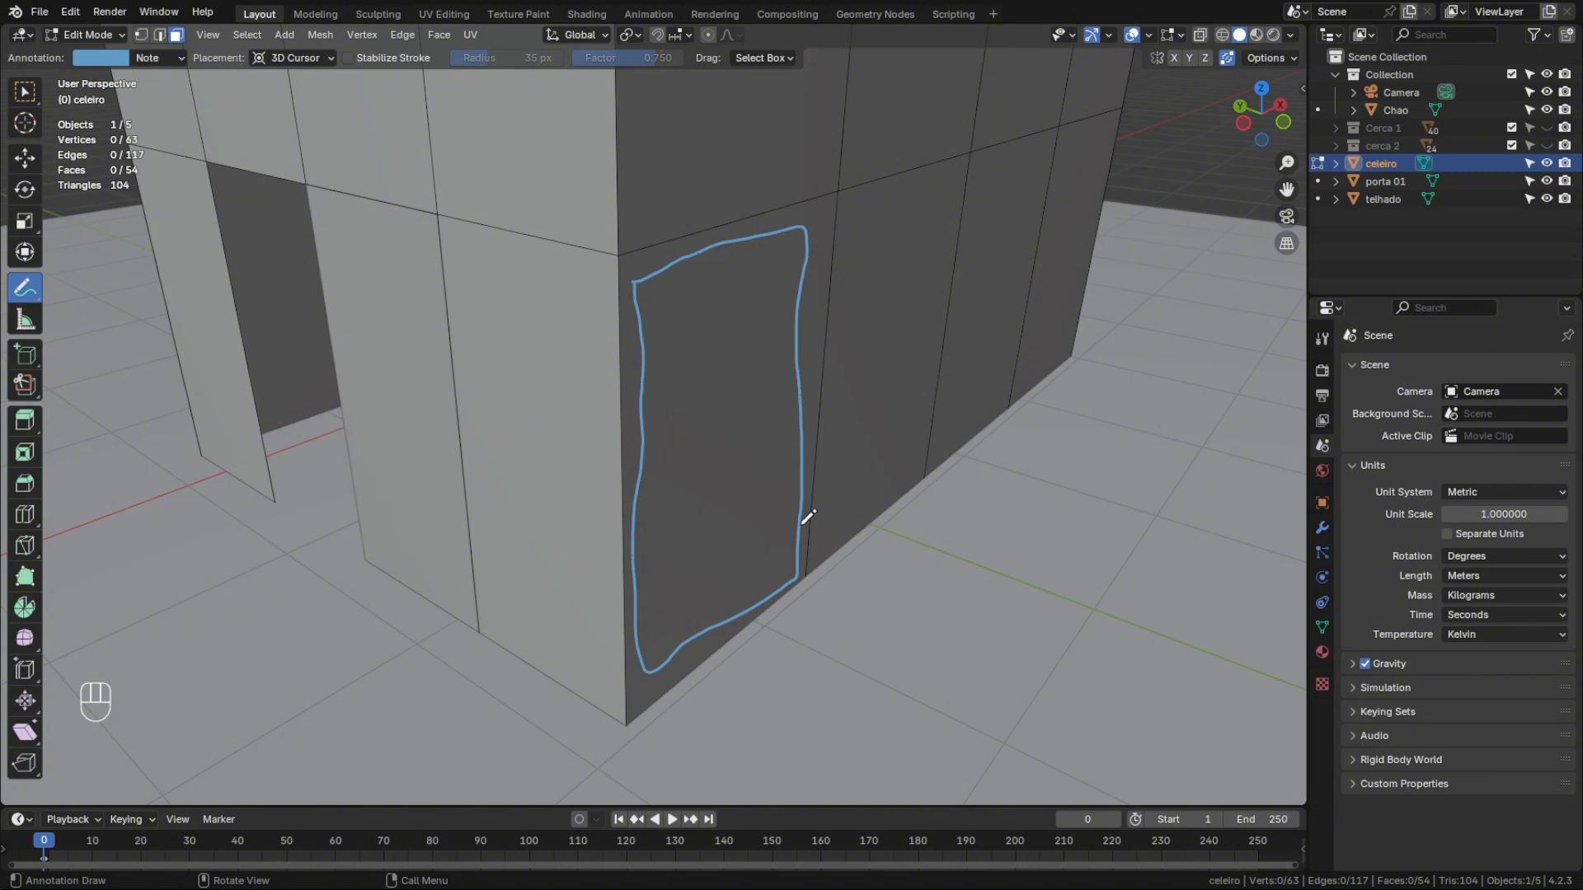
Switch from annotating to the Move tool and select all faces of the celeiro mesh
mouse_move(792, 506)
left_mouse_down()
mouse_move(664, 438)
mouse_move(681, 435)
left_mouse_up()
left_click(24, 159)
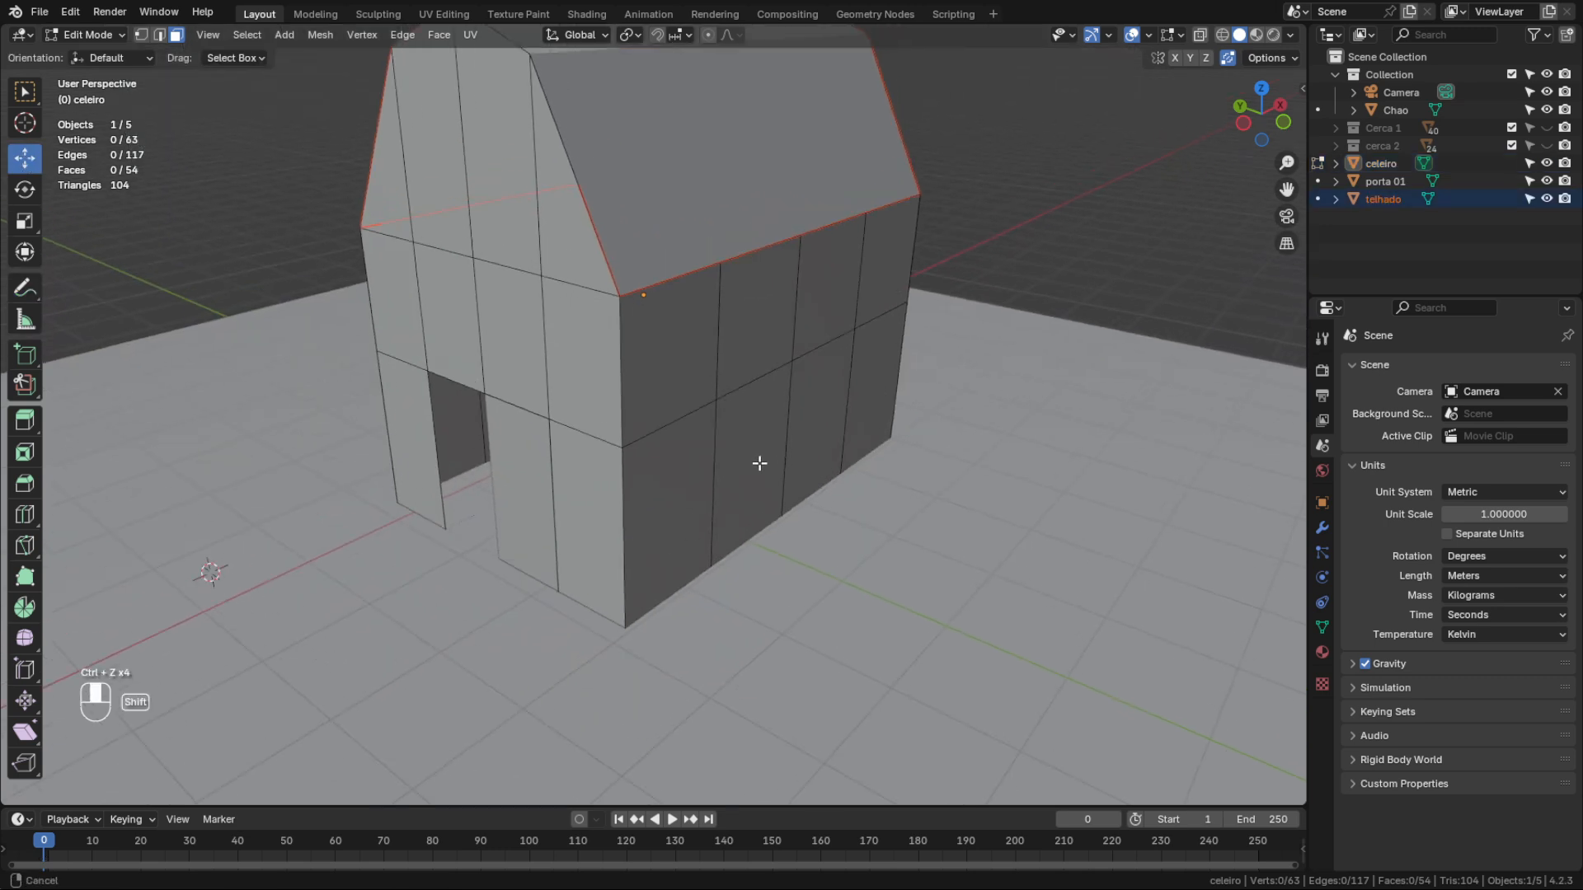
middle_click_drag(759, 462, 760, 473, "shift")
scroll(761, 473, "up", 2)
left_click(688, 587)
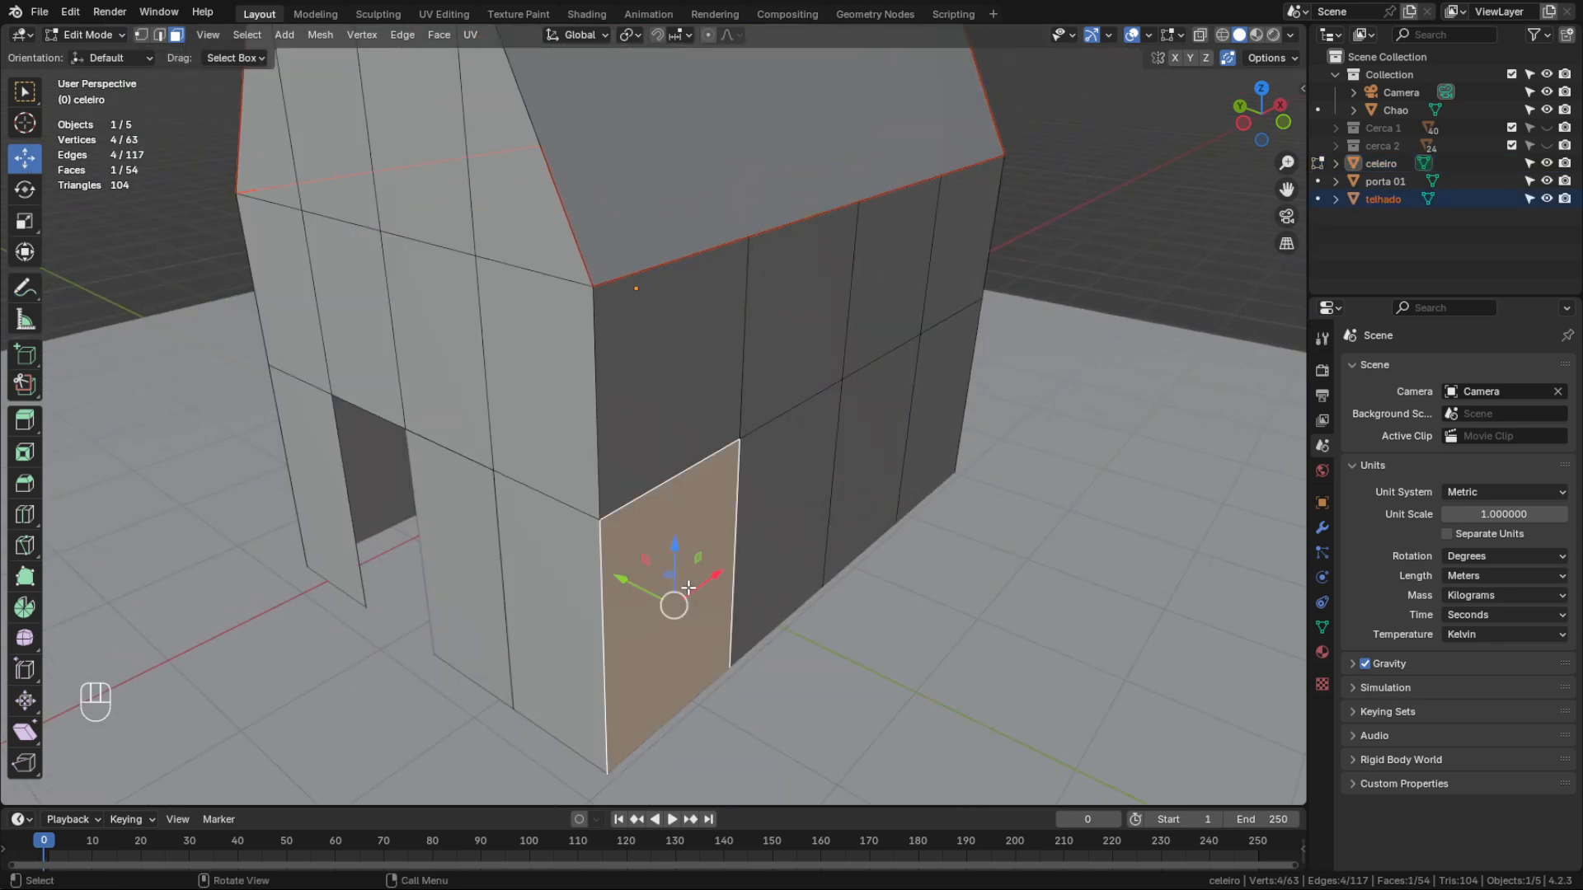
key("a")
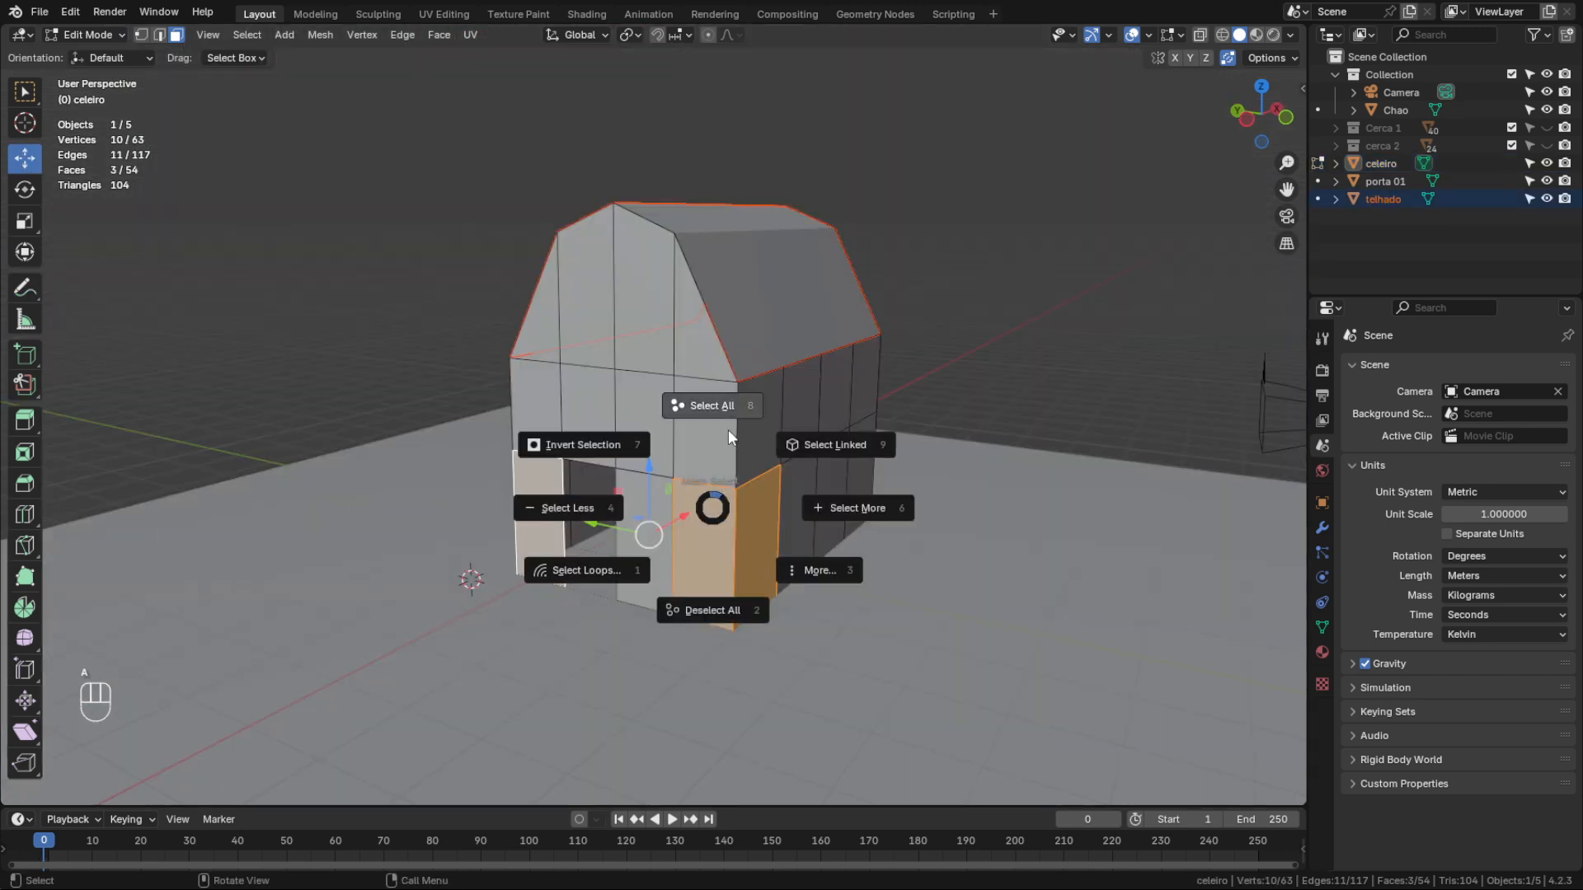
left_click(727, 404)
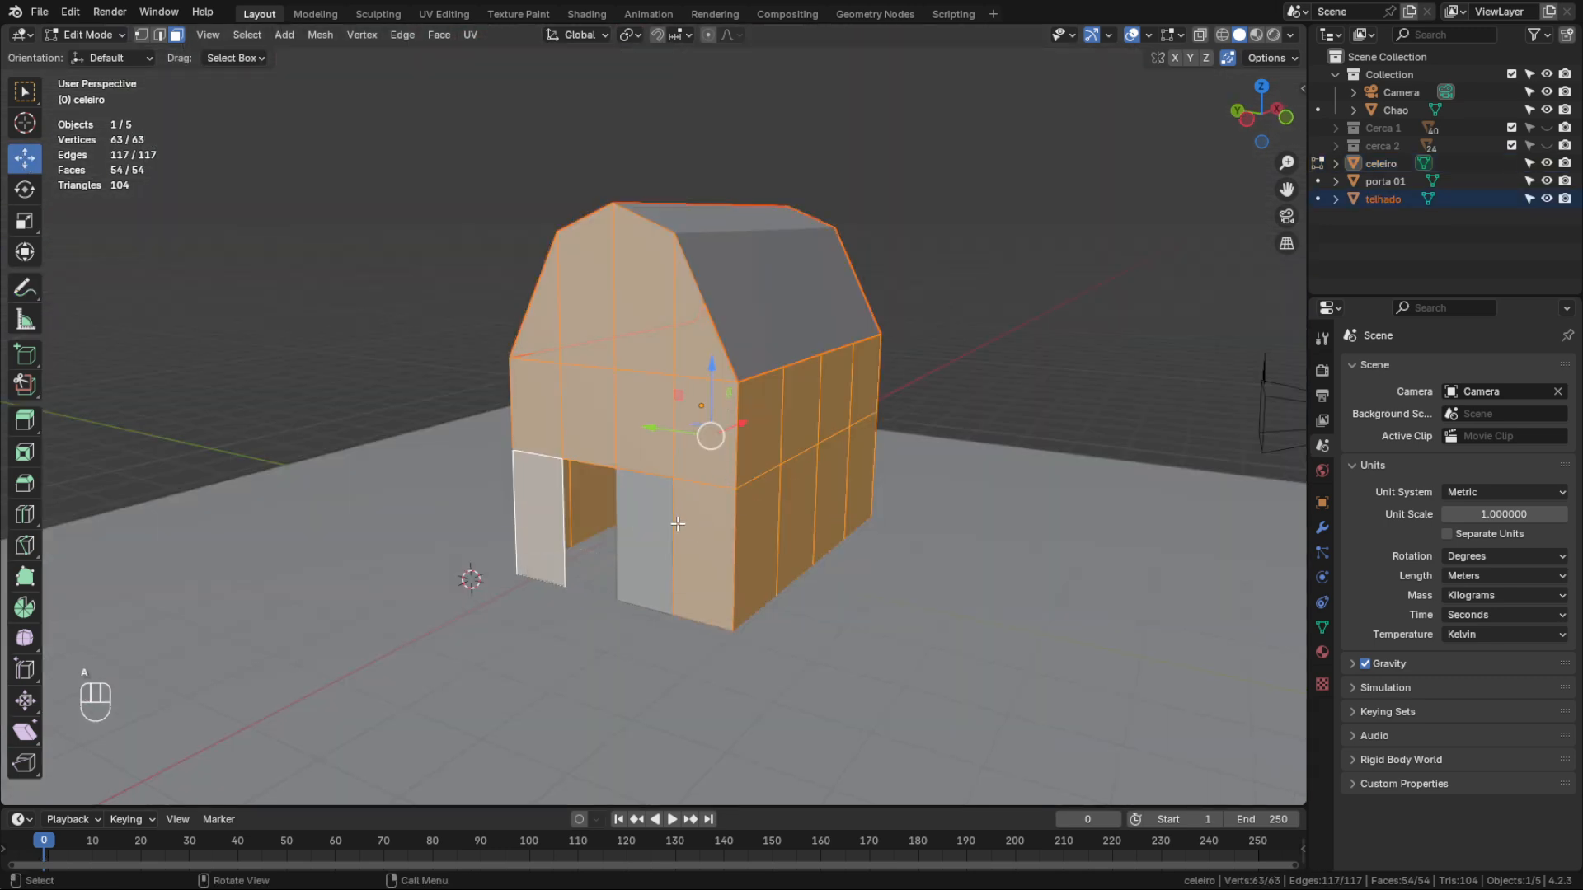
From beneath the barn, remove all sixteen floor faces from the selection, keeping only the wall faces selected
middle_click_drag(678, 524, 740, 404)
left_click(794, 602, "shift")
left_click(738, 602, "shift")
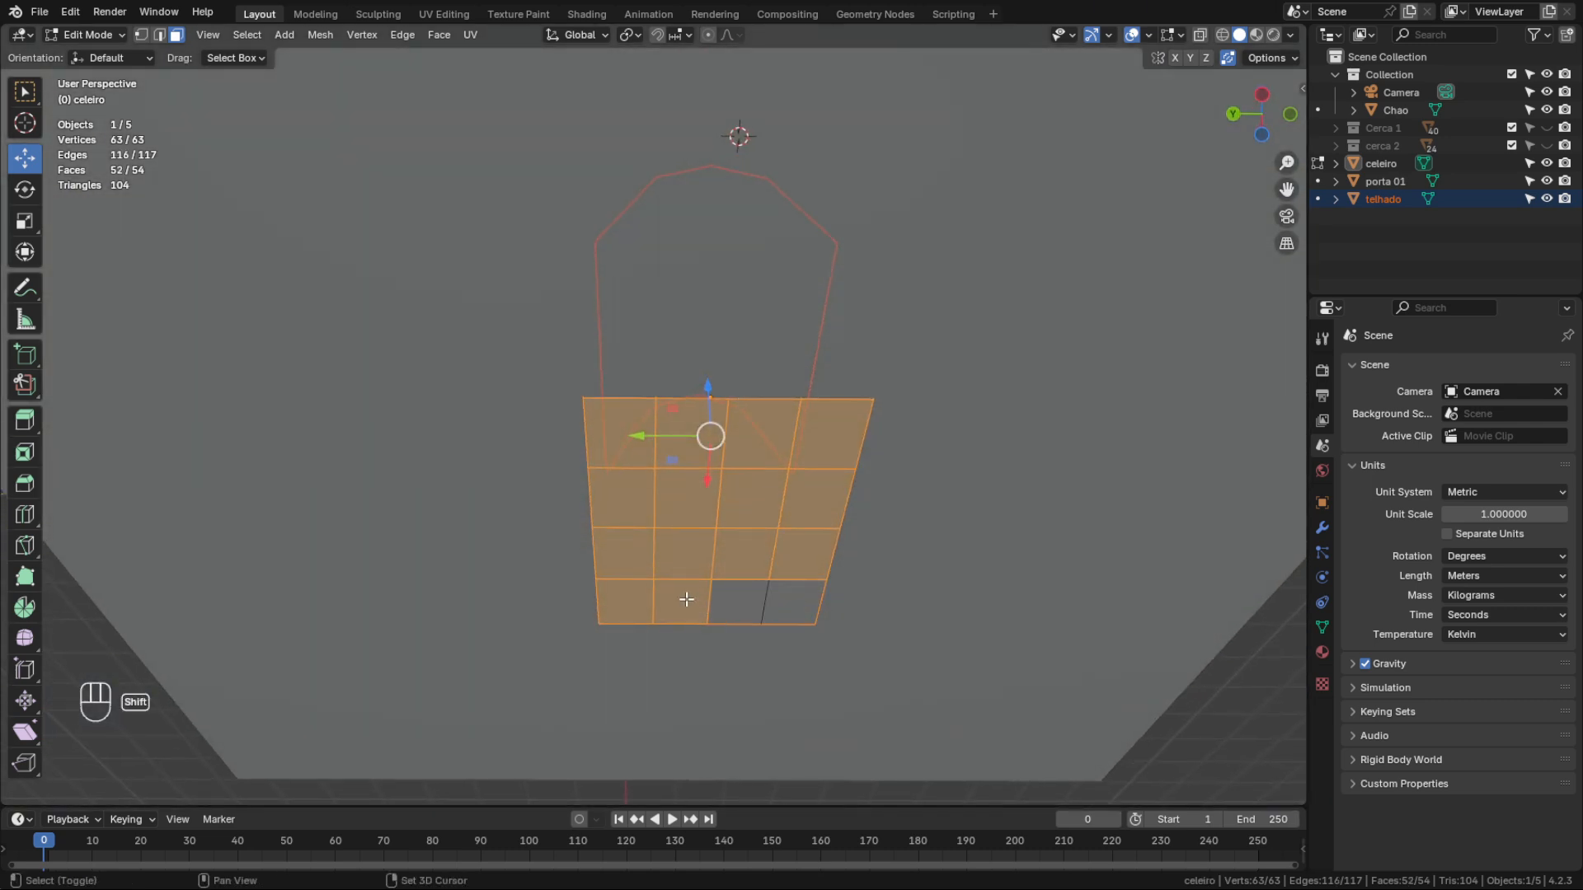
left_click(685, 600, "shift")
left_click(640, 603, "shift")
left_click(636, 556, "shift")
left_click(635, 500, "shift")
left_click(677, 555, "shift")
left_click(694, 512, "shift")
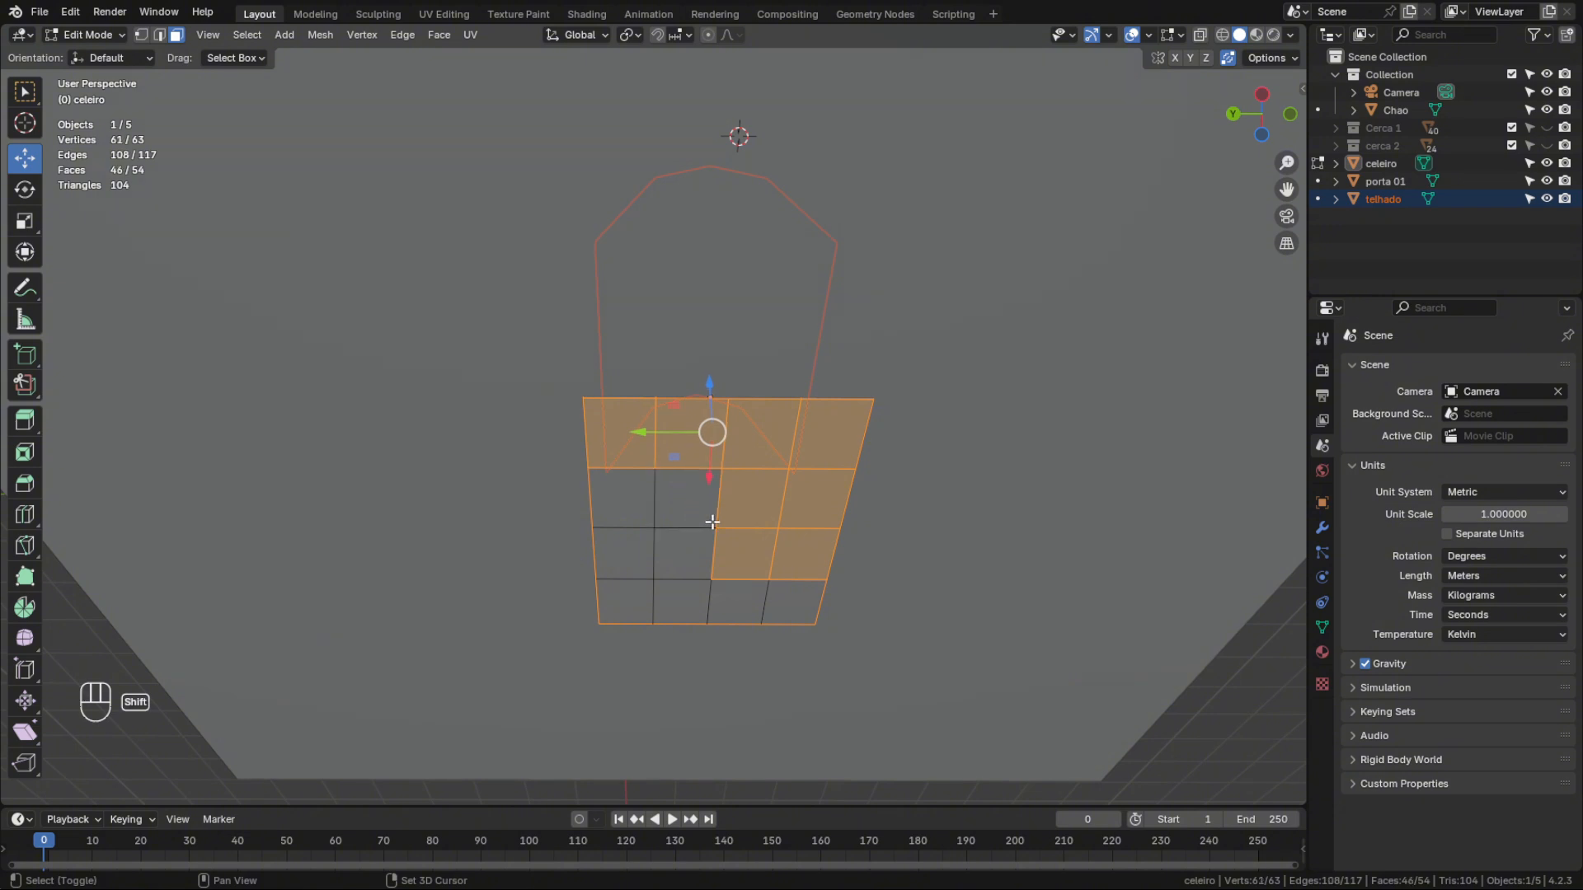
left_click(740, 554, "shift")
left_click(803, 548, "shift")
left_click(809, 512, "shift")
left_click(812, 458, "shift")
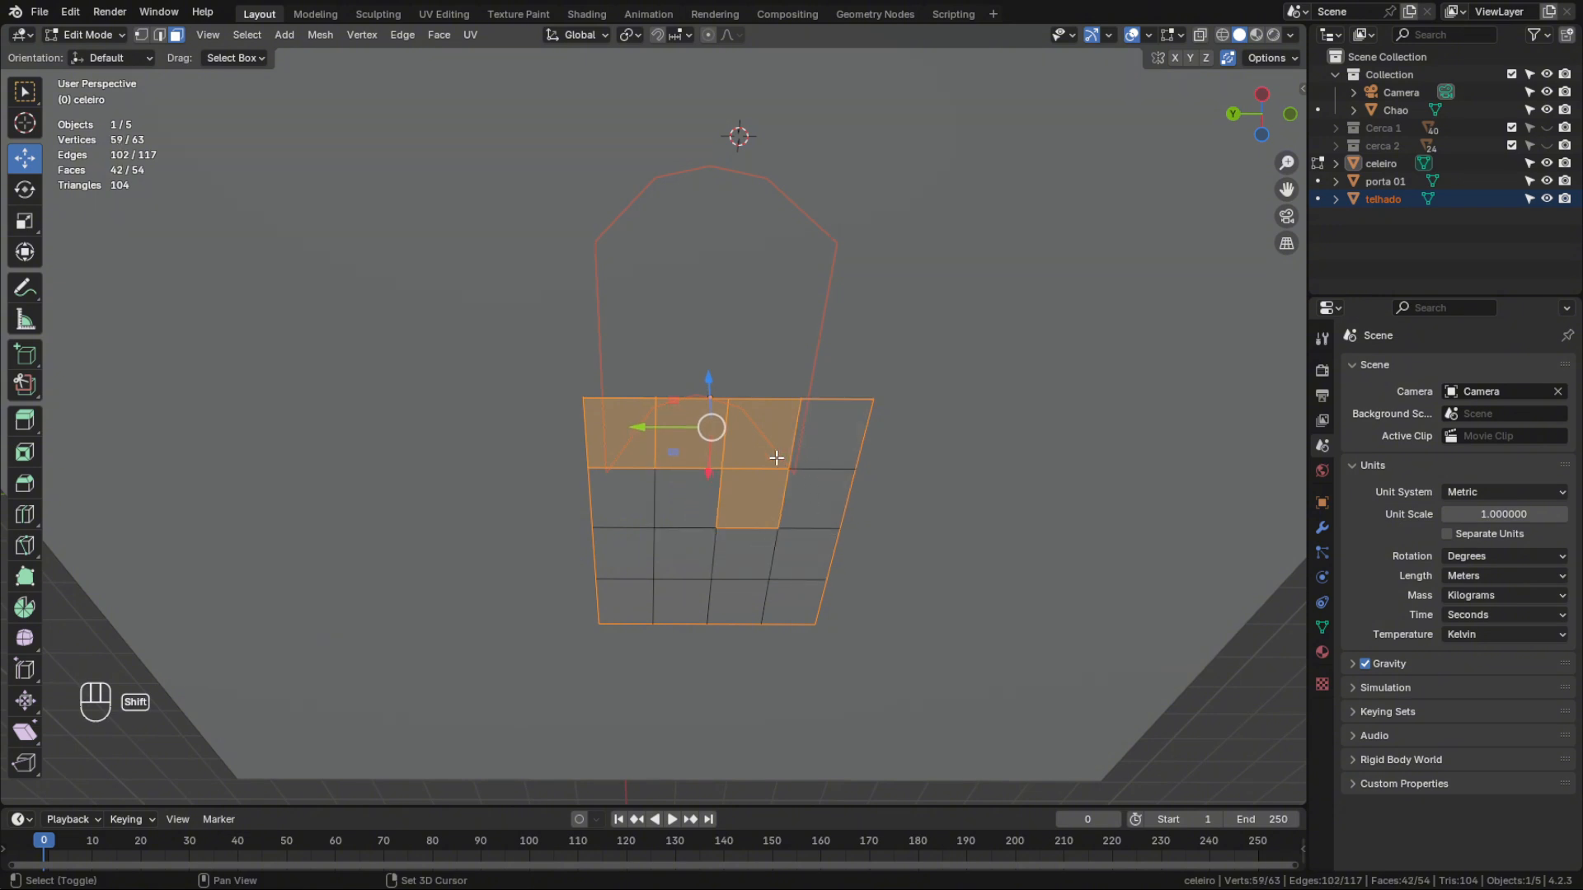
left_click(759, 449, "shift")
left_click(740, 498, "shift")
left_click(683, 445, "shift")
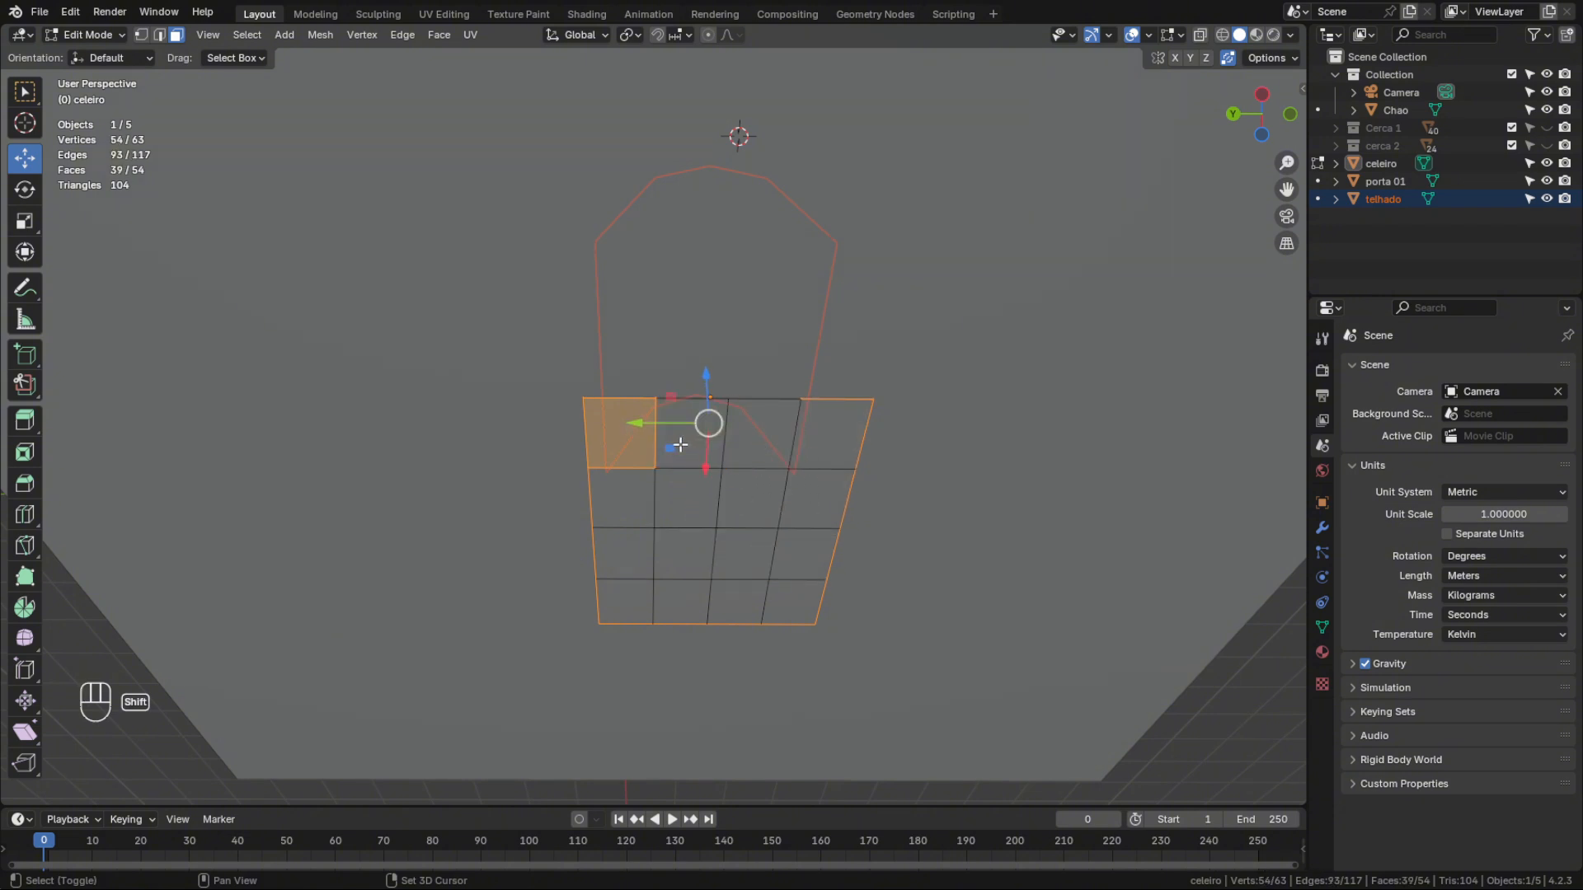
left_click(626, 456, "shift")
Inset the selected wall faces individually with a thickness of about 0.098 m
middle_click_drag(813, 494, 667, 584)
scroll(667, 583, "up", 2)
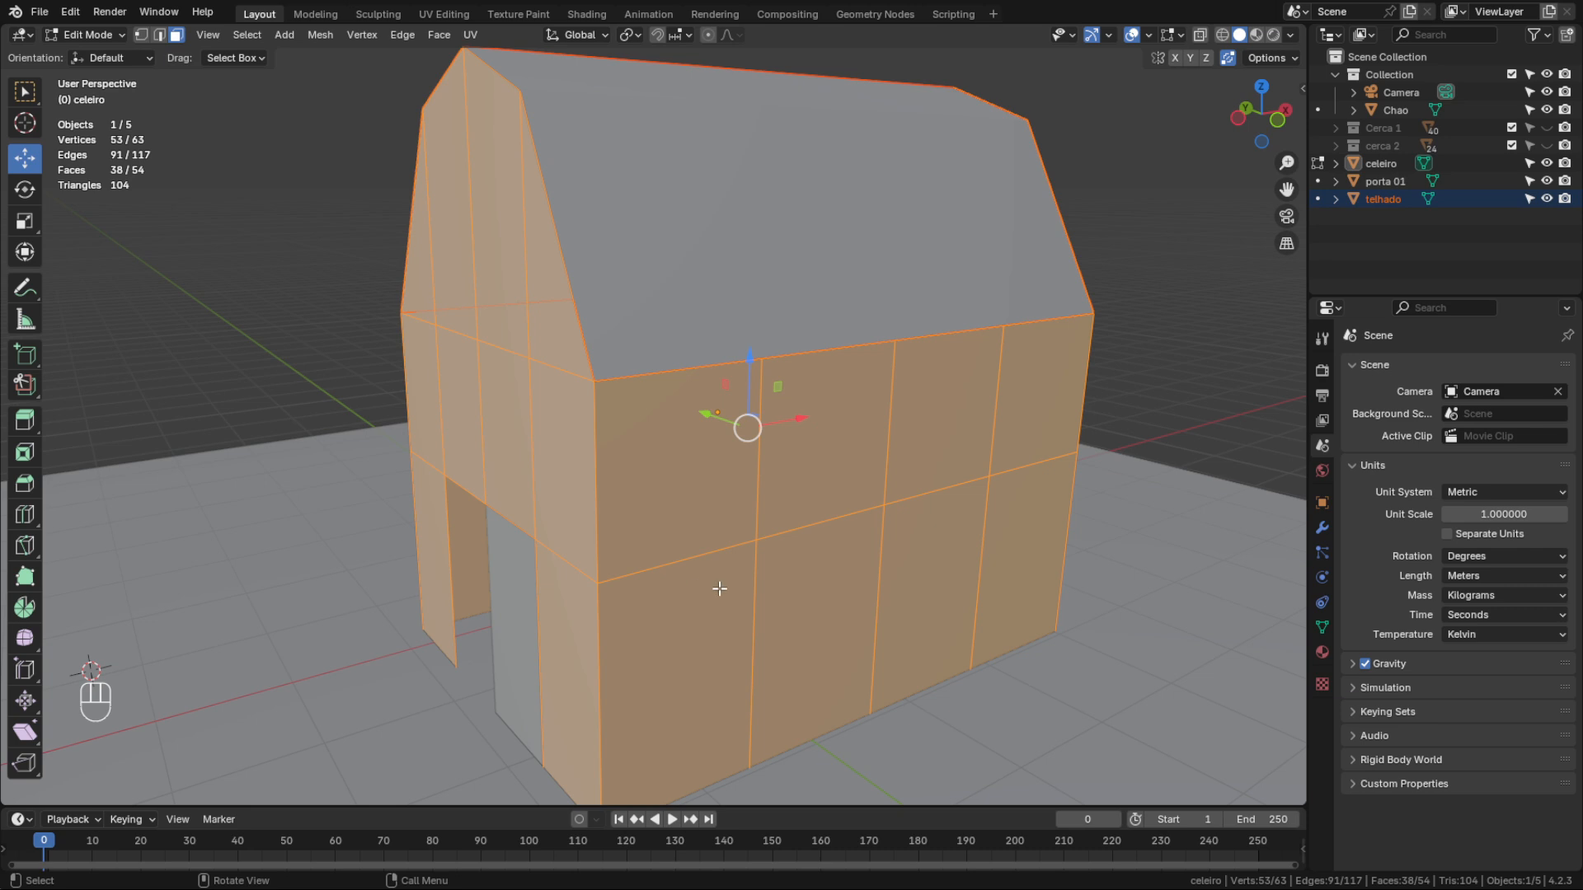
key("i")
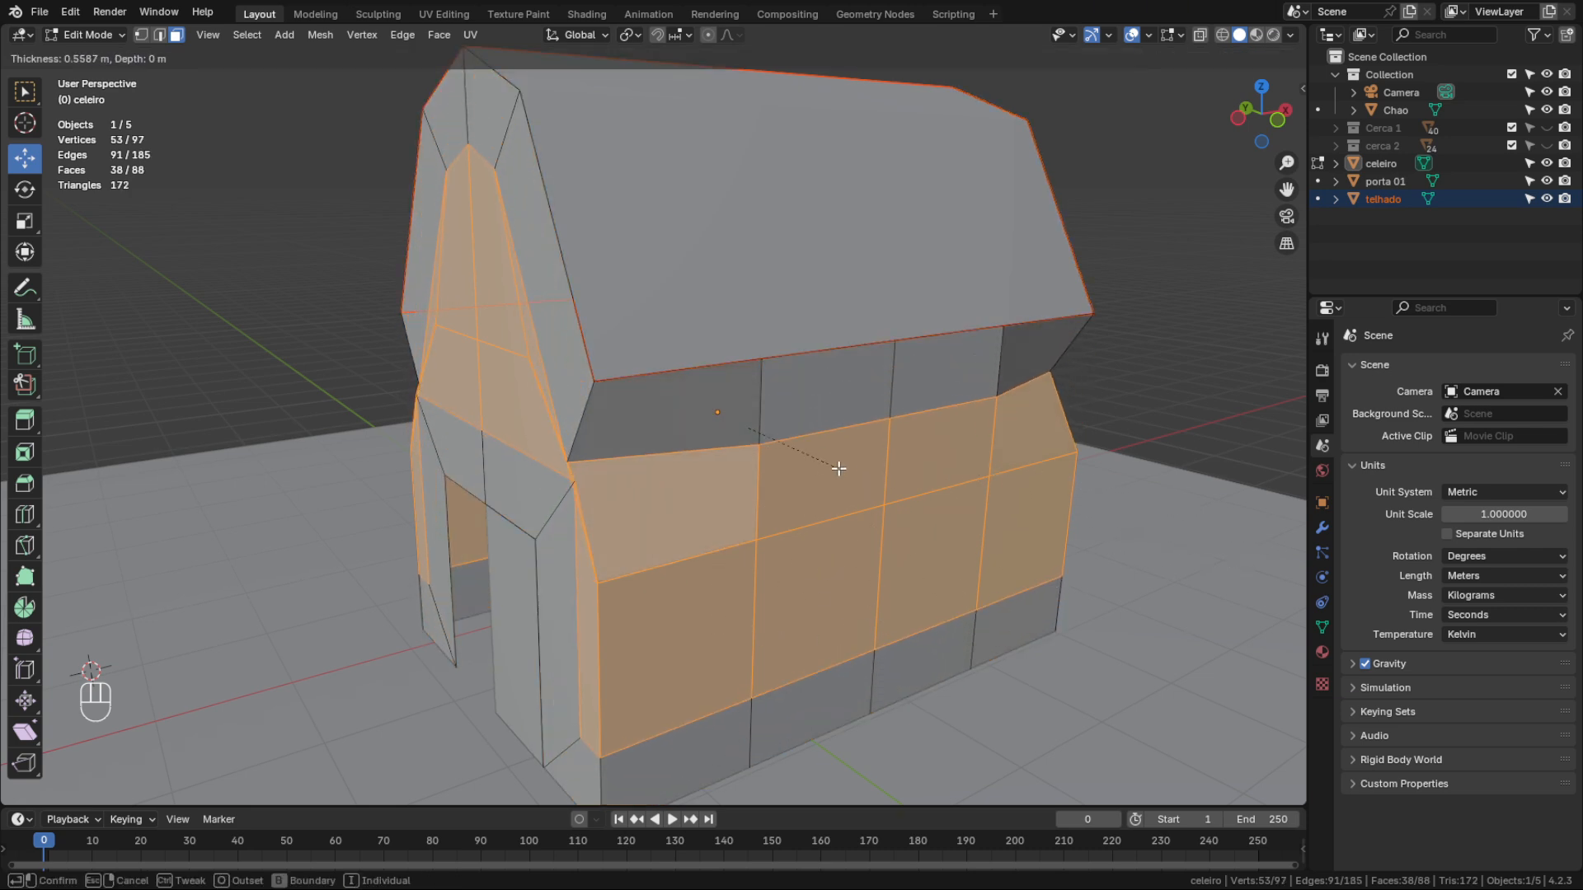
left_click(894, 472)
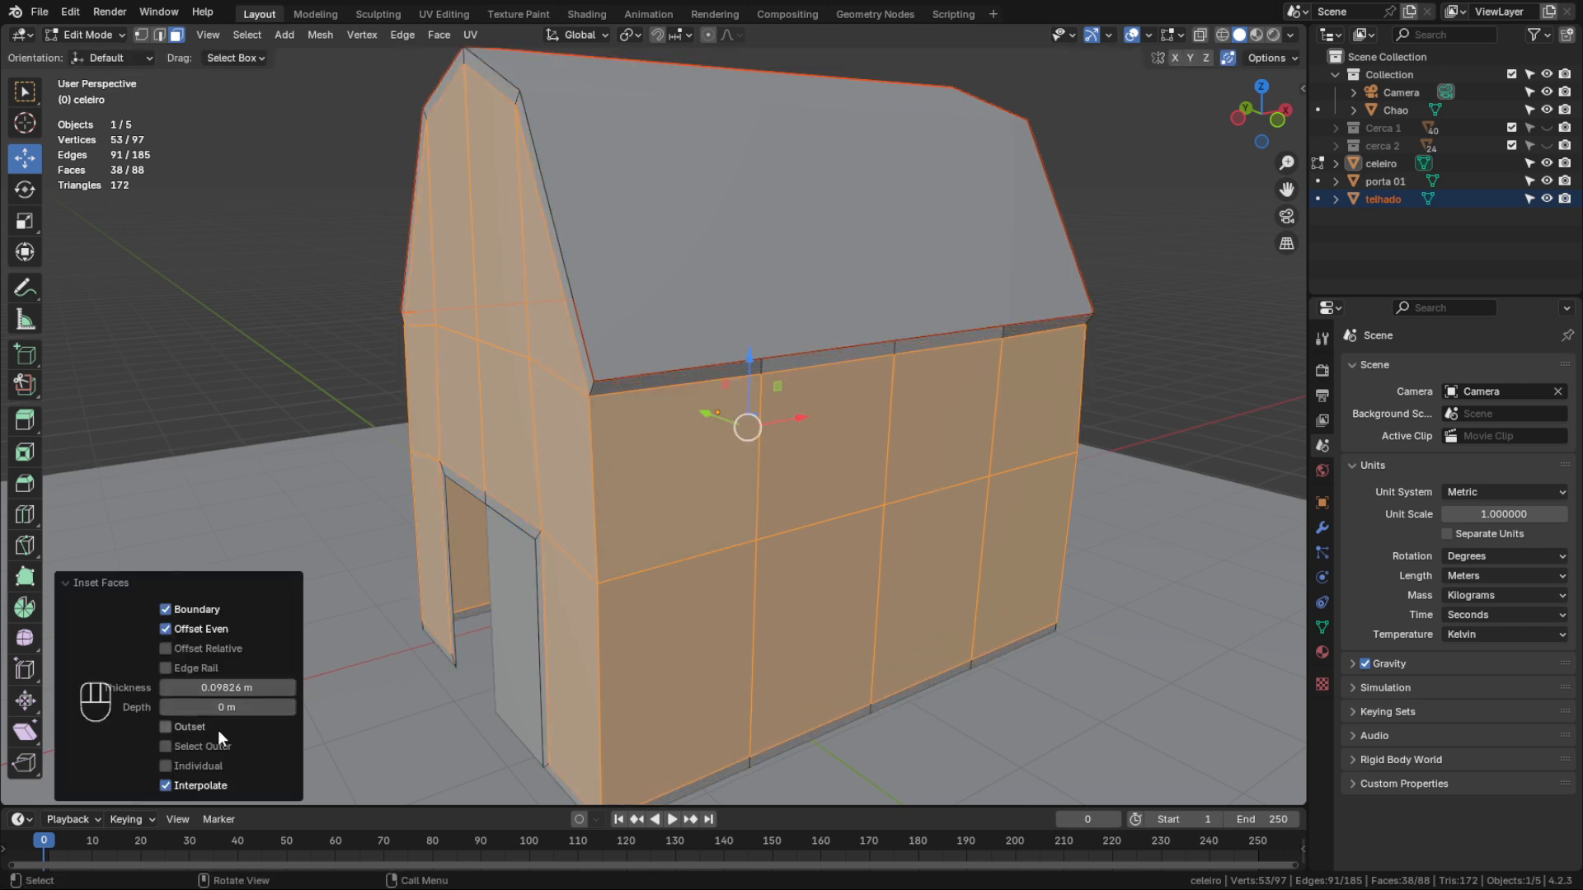
left_click(165, 766)
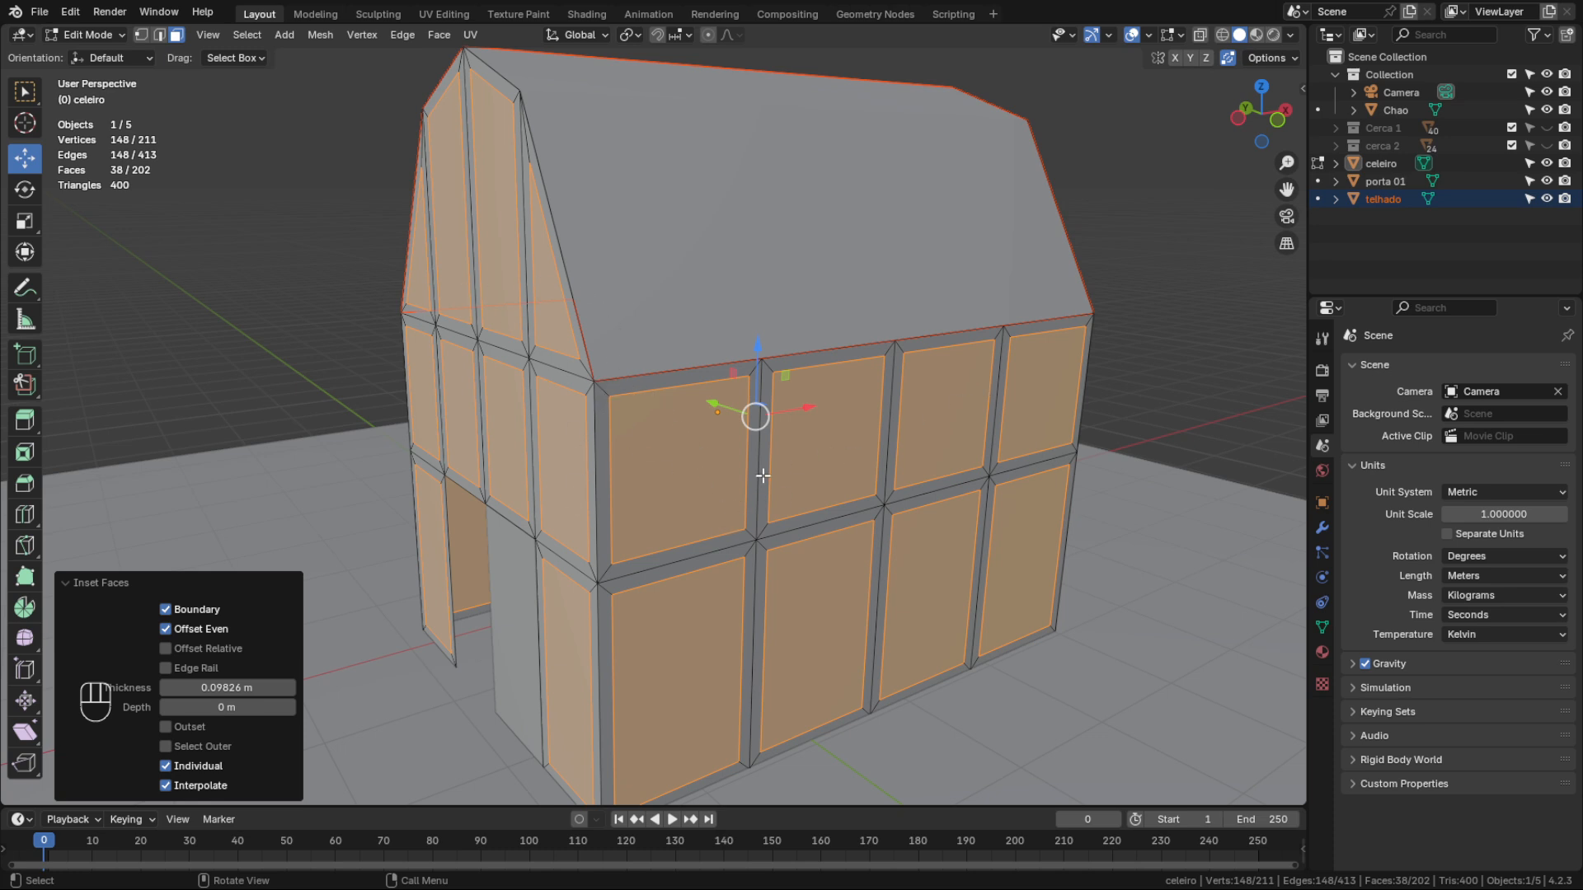
Extrude the inset wall panels inward along their normals by about 0.0775 m
middle_click_drag(699, 487, 544, 456)
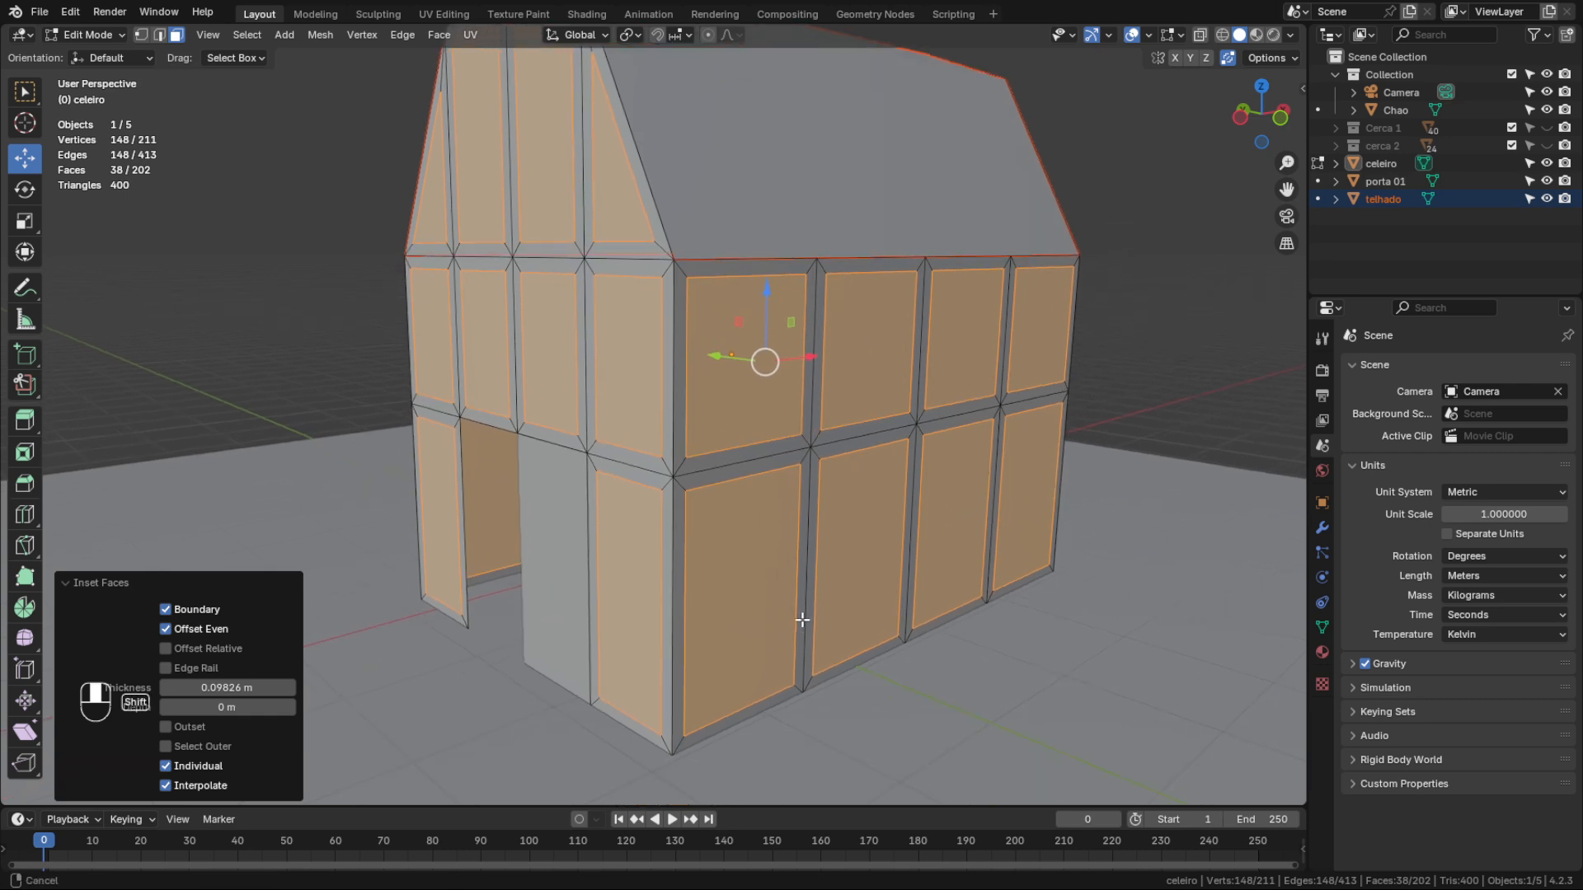
middle_click_drag(753, 600, 755, 603)
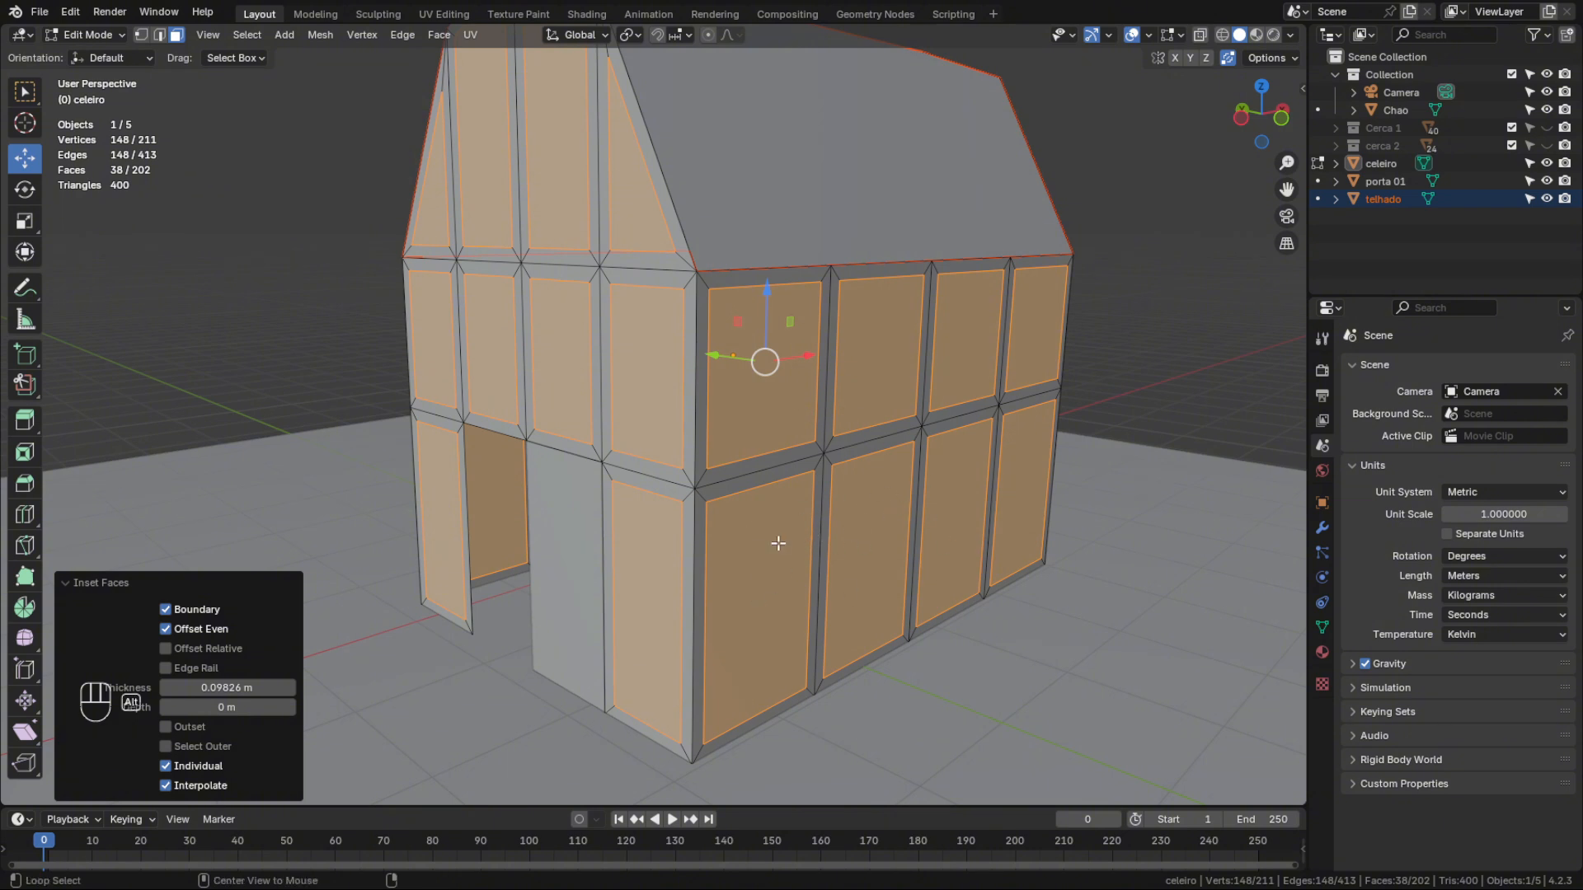
key("alt+e")
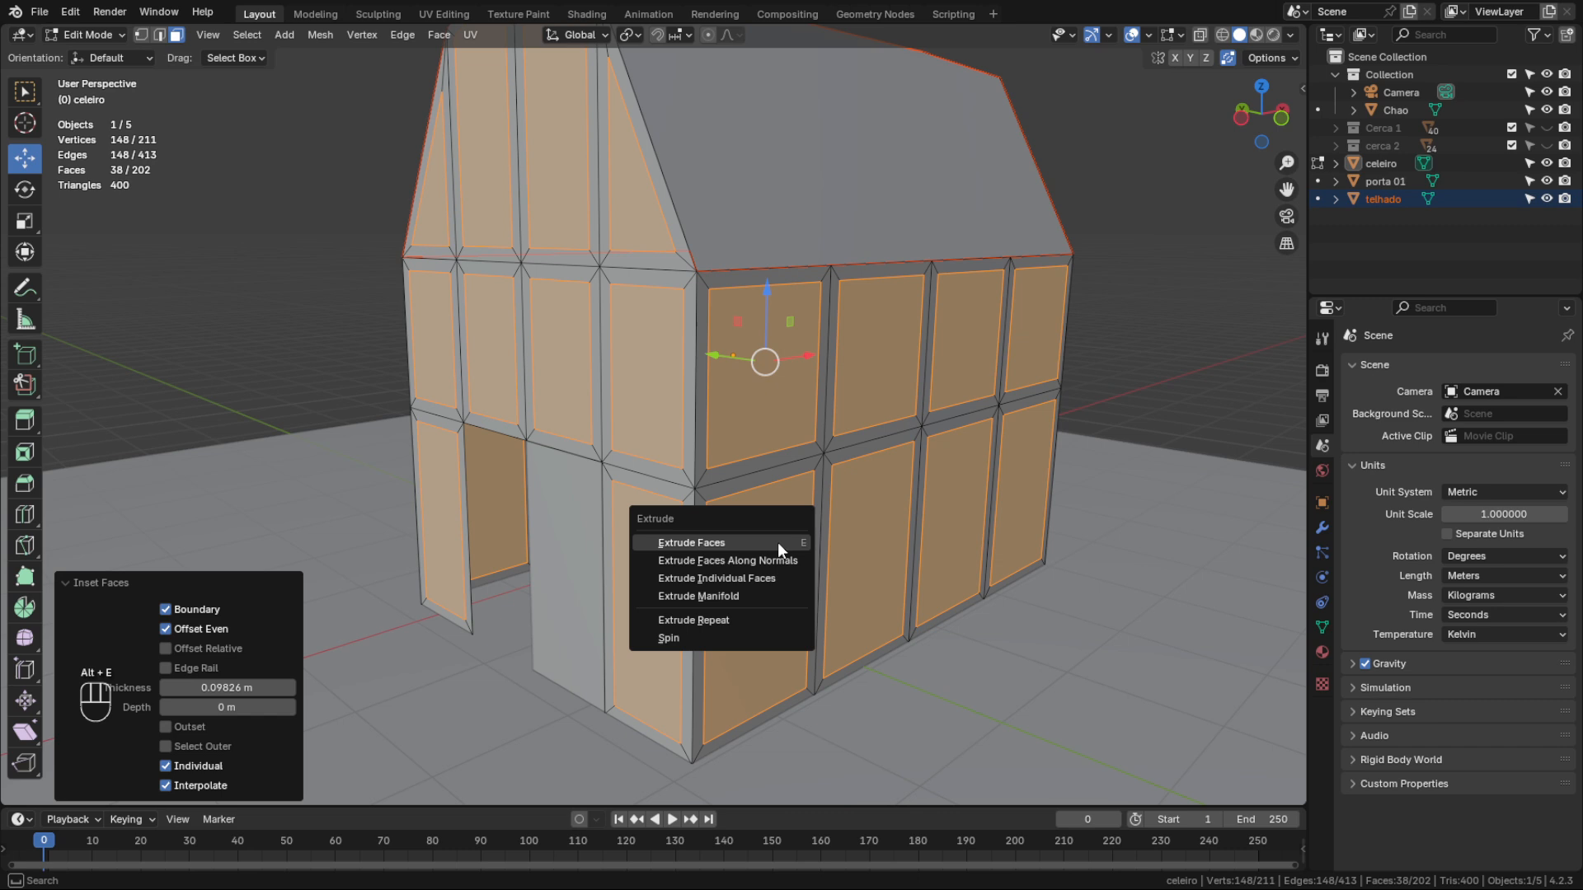
left_click(722, 561)
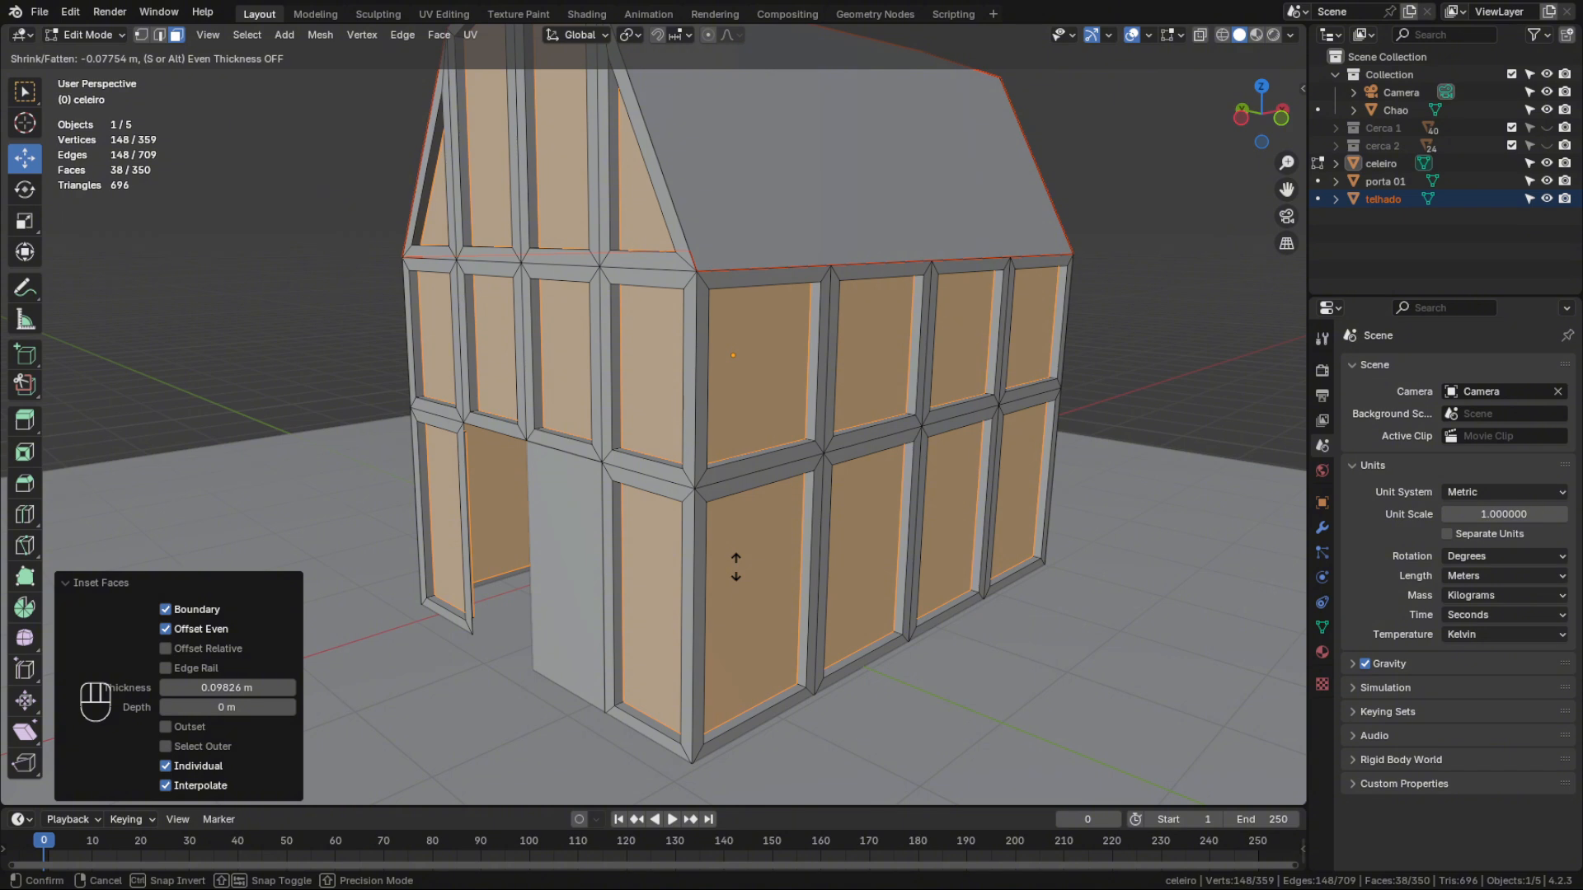
left_click(736, 567)
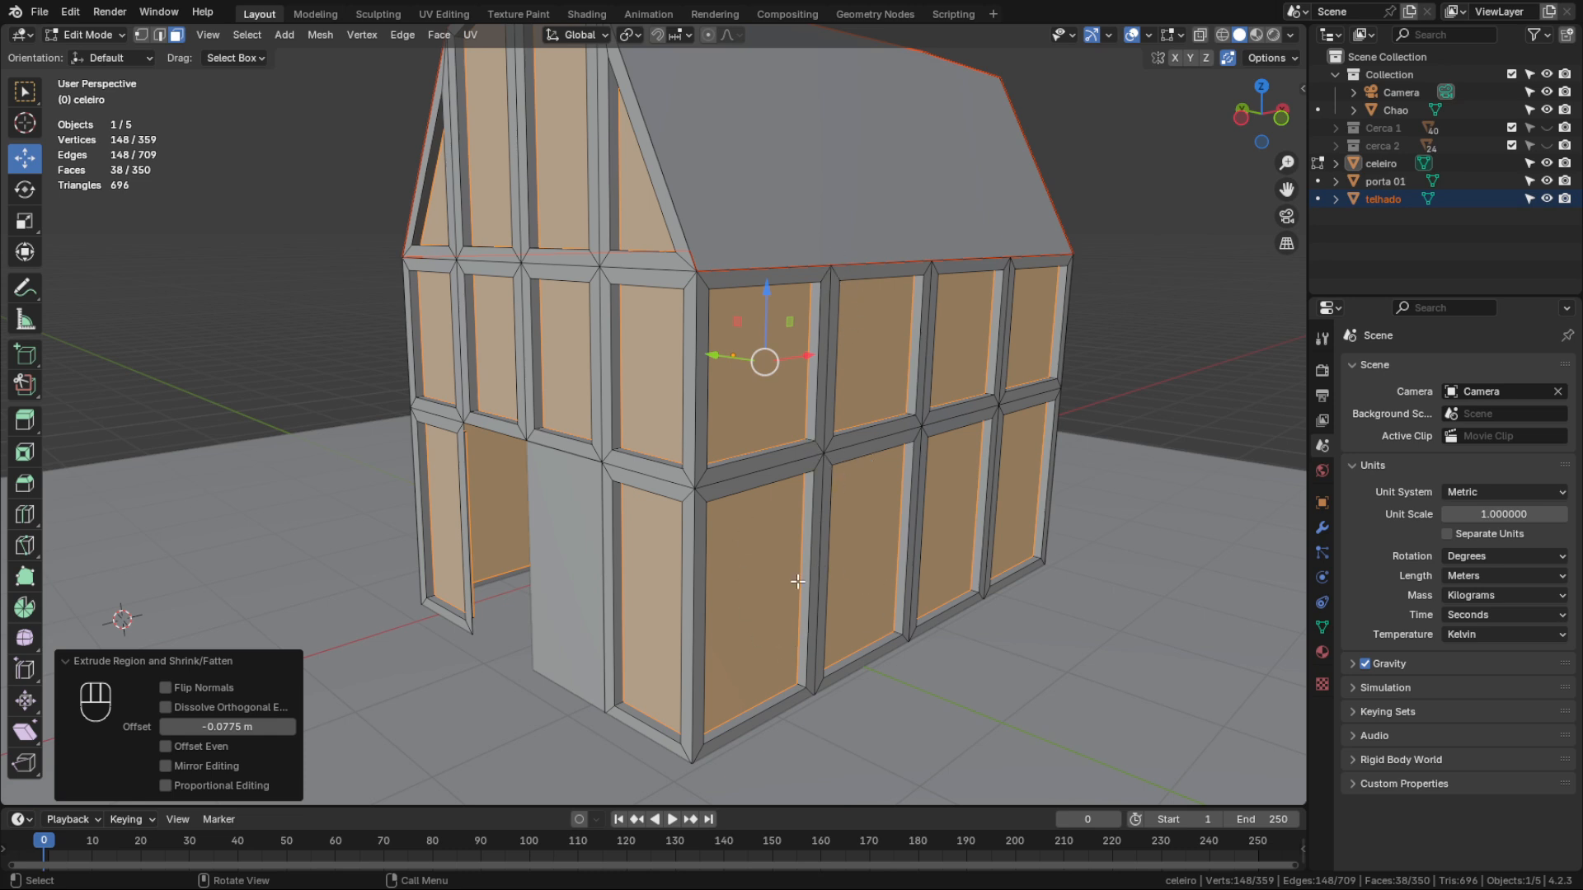
Create a new material on the celeiro object and name it celeiro vermelho
scroll(797, 582, "down", 2)
middle_click_drag(694, 448, 721, 512)
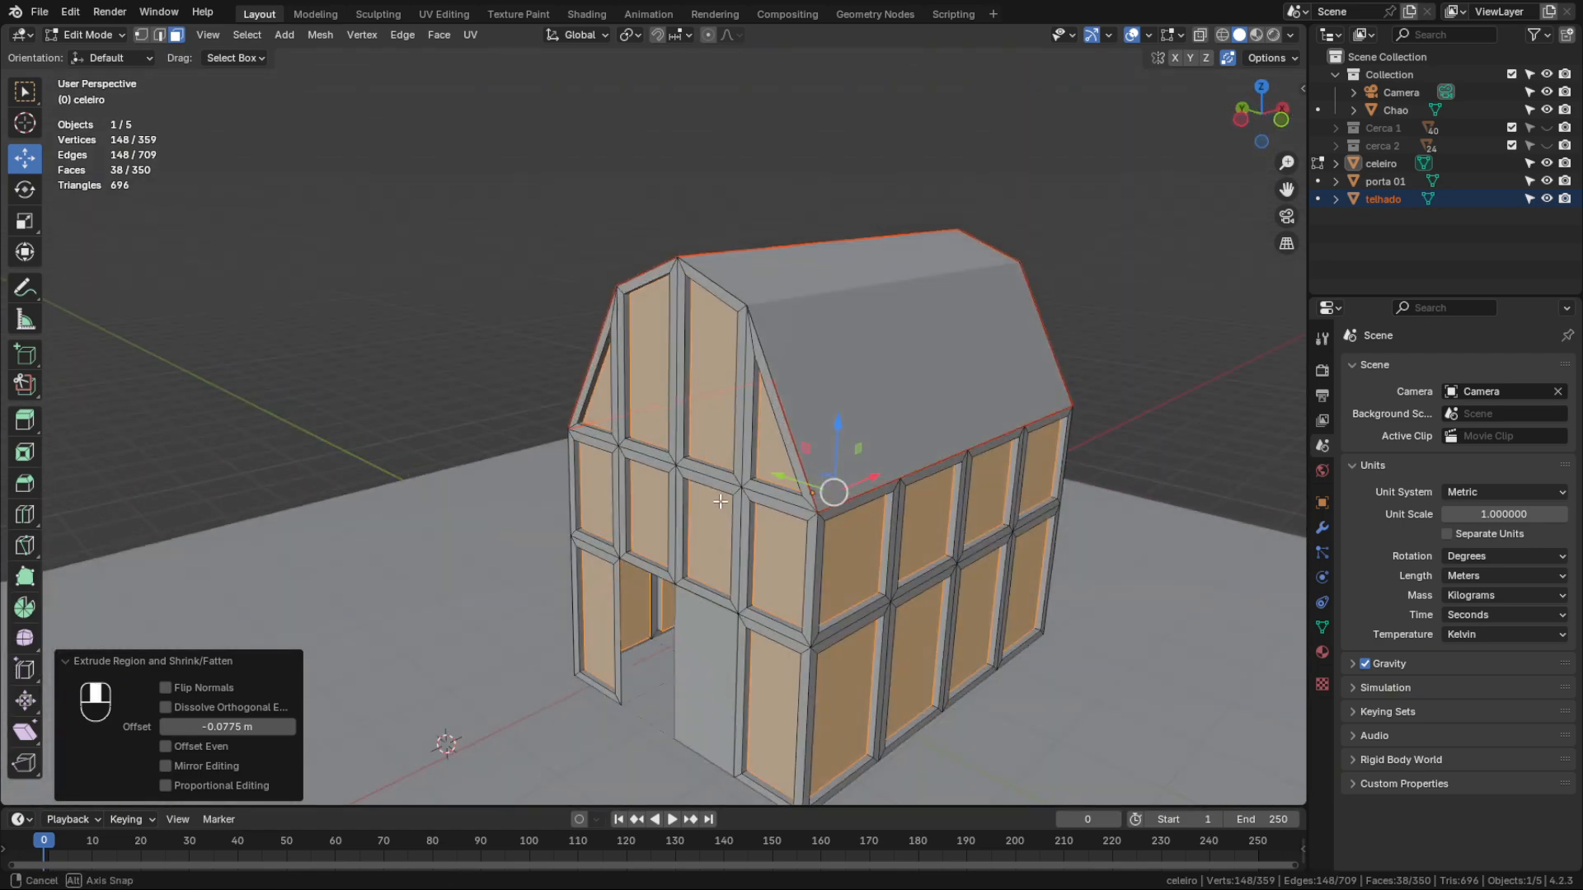
middle_click_drag(890, 558, 798, 477, "shift")
scroll(839, 509, "up", 2)
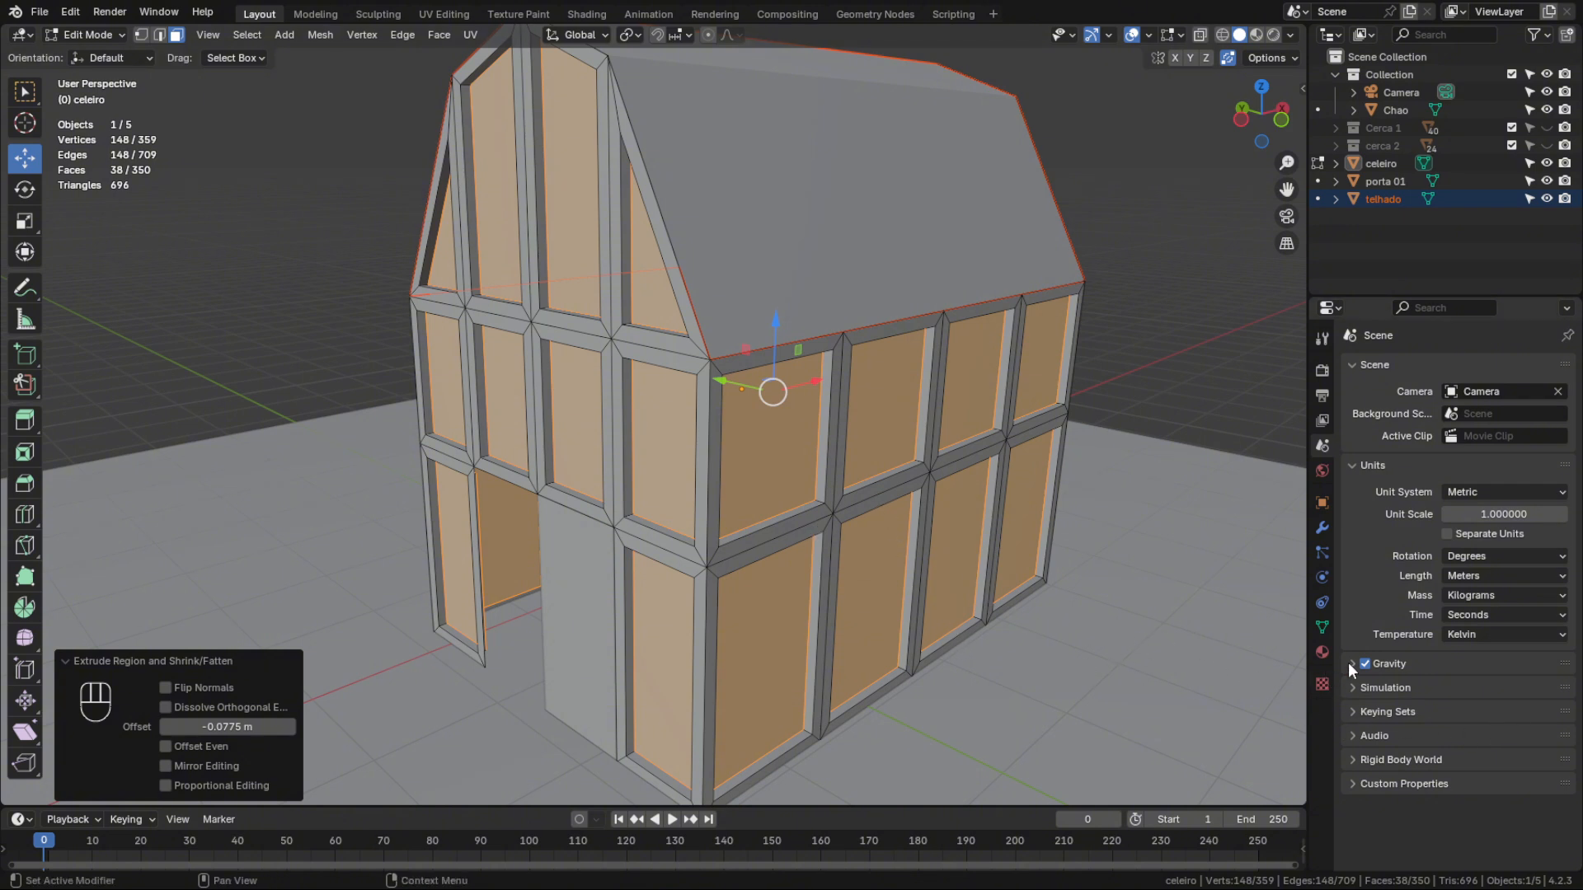
left_click(1322, 652)
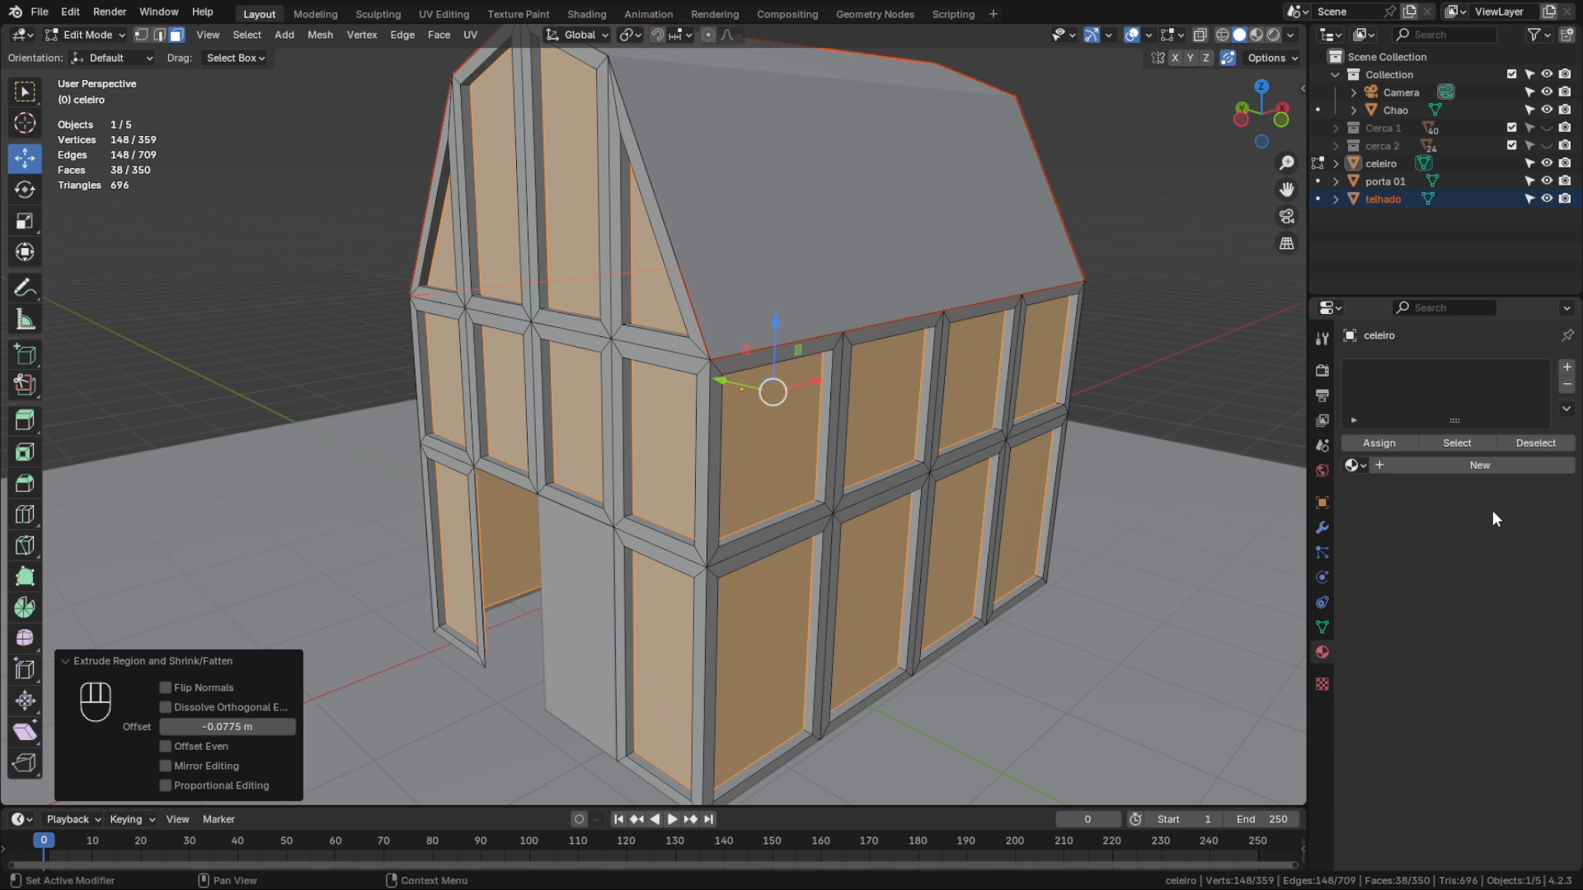
left_click(1463, 465)
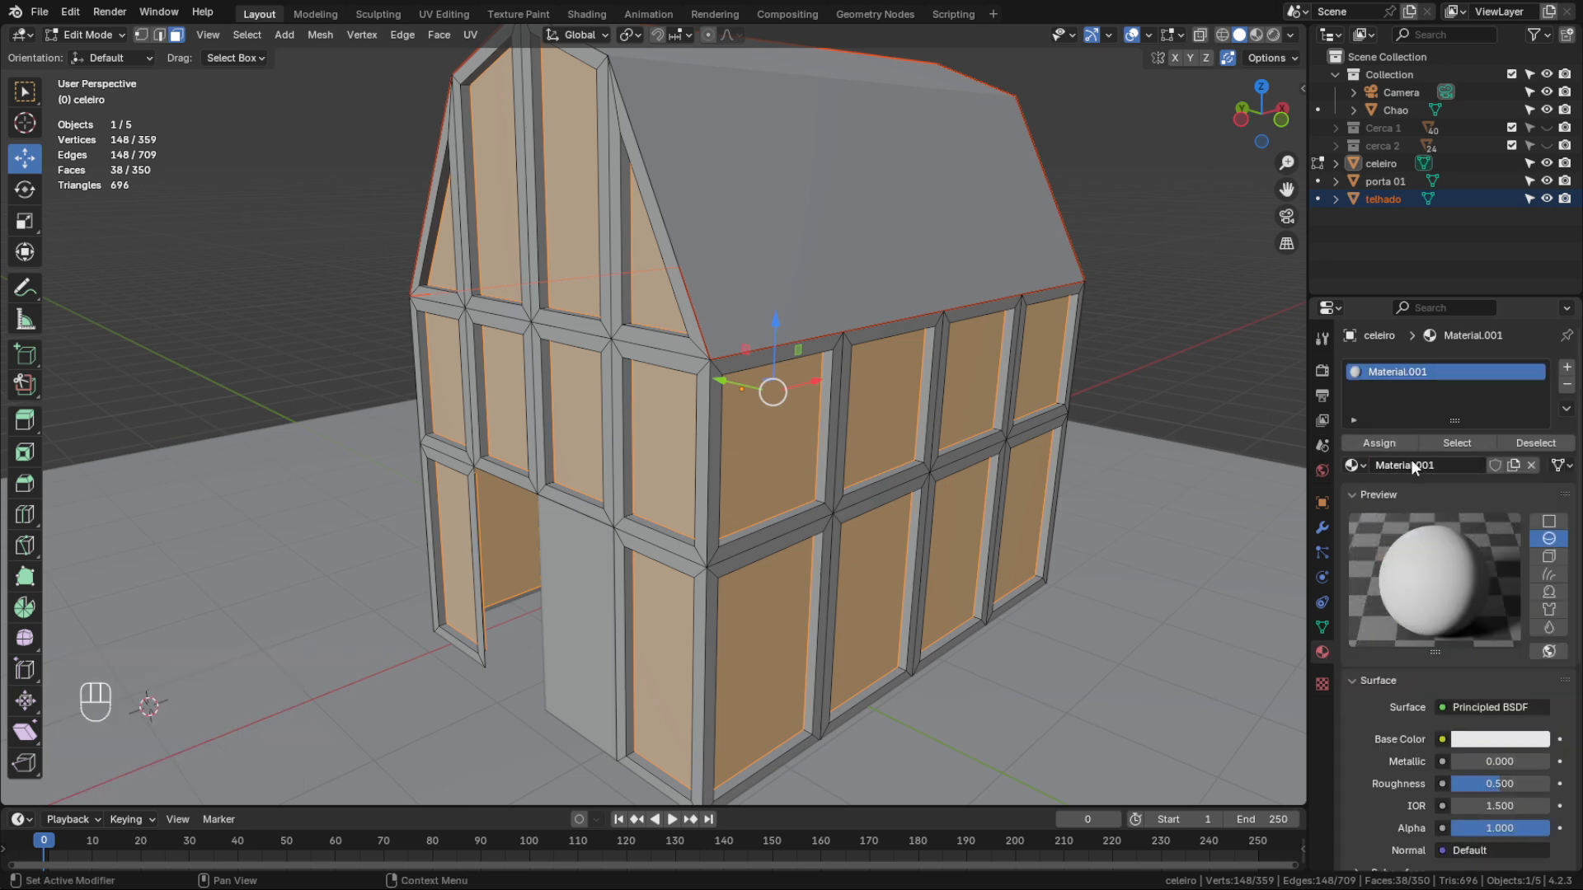
left_click(1412, 465)
type("celeiro vermelho")
key("Return")
left_click(1352, 492)
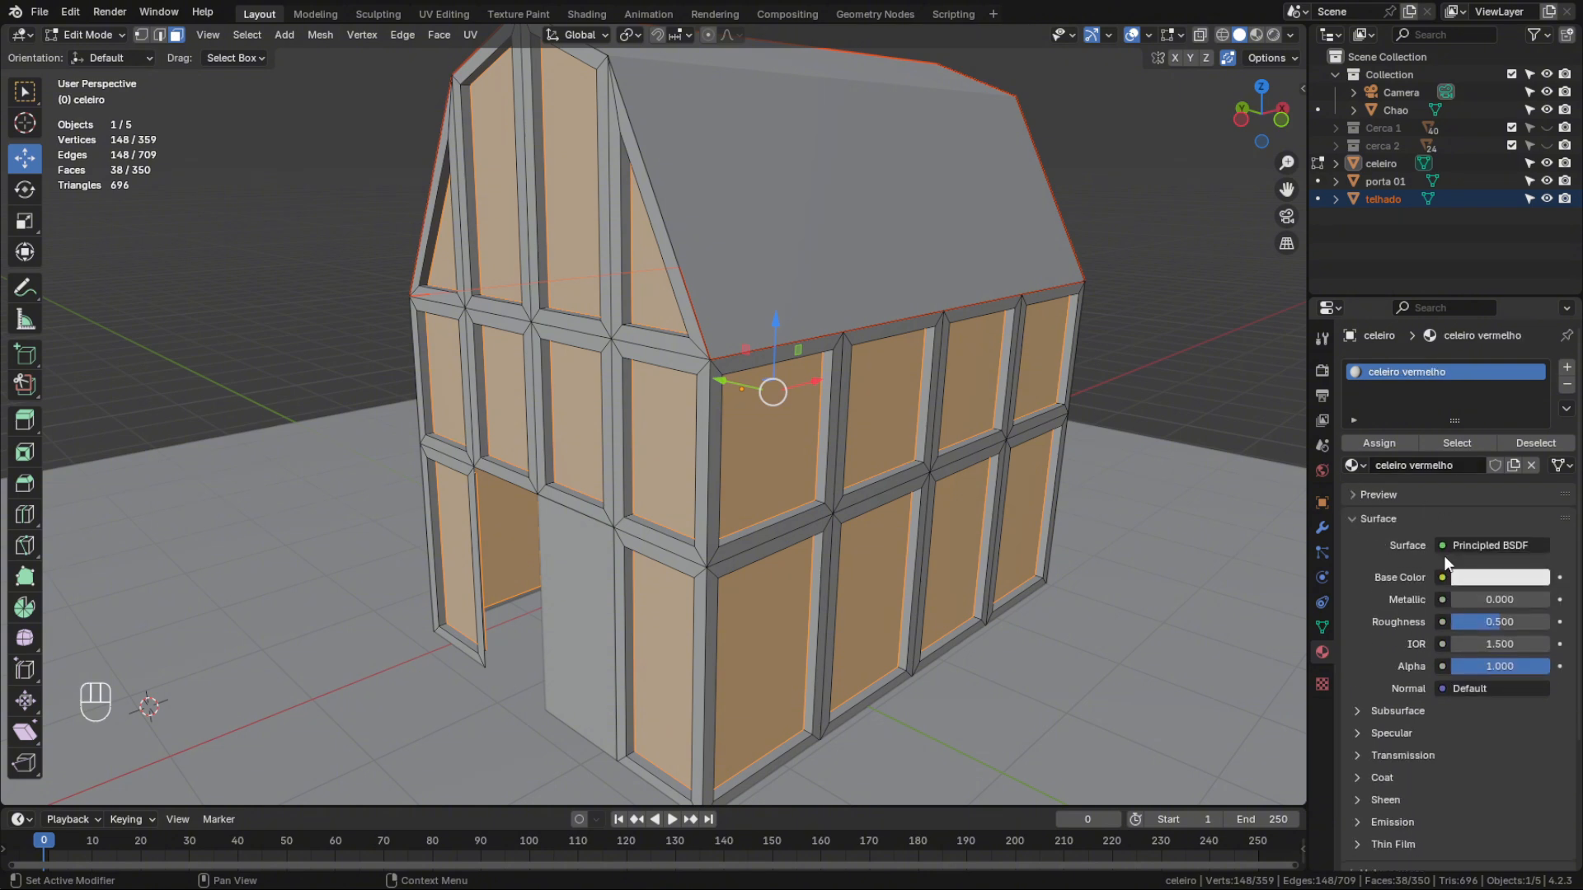
Give celeiro vermelho a slightly darkened red base color, hue 0.996 and saturation 0.897, and assign it to the selected wall panels in Material Preview
left_click(1475, 579)
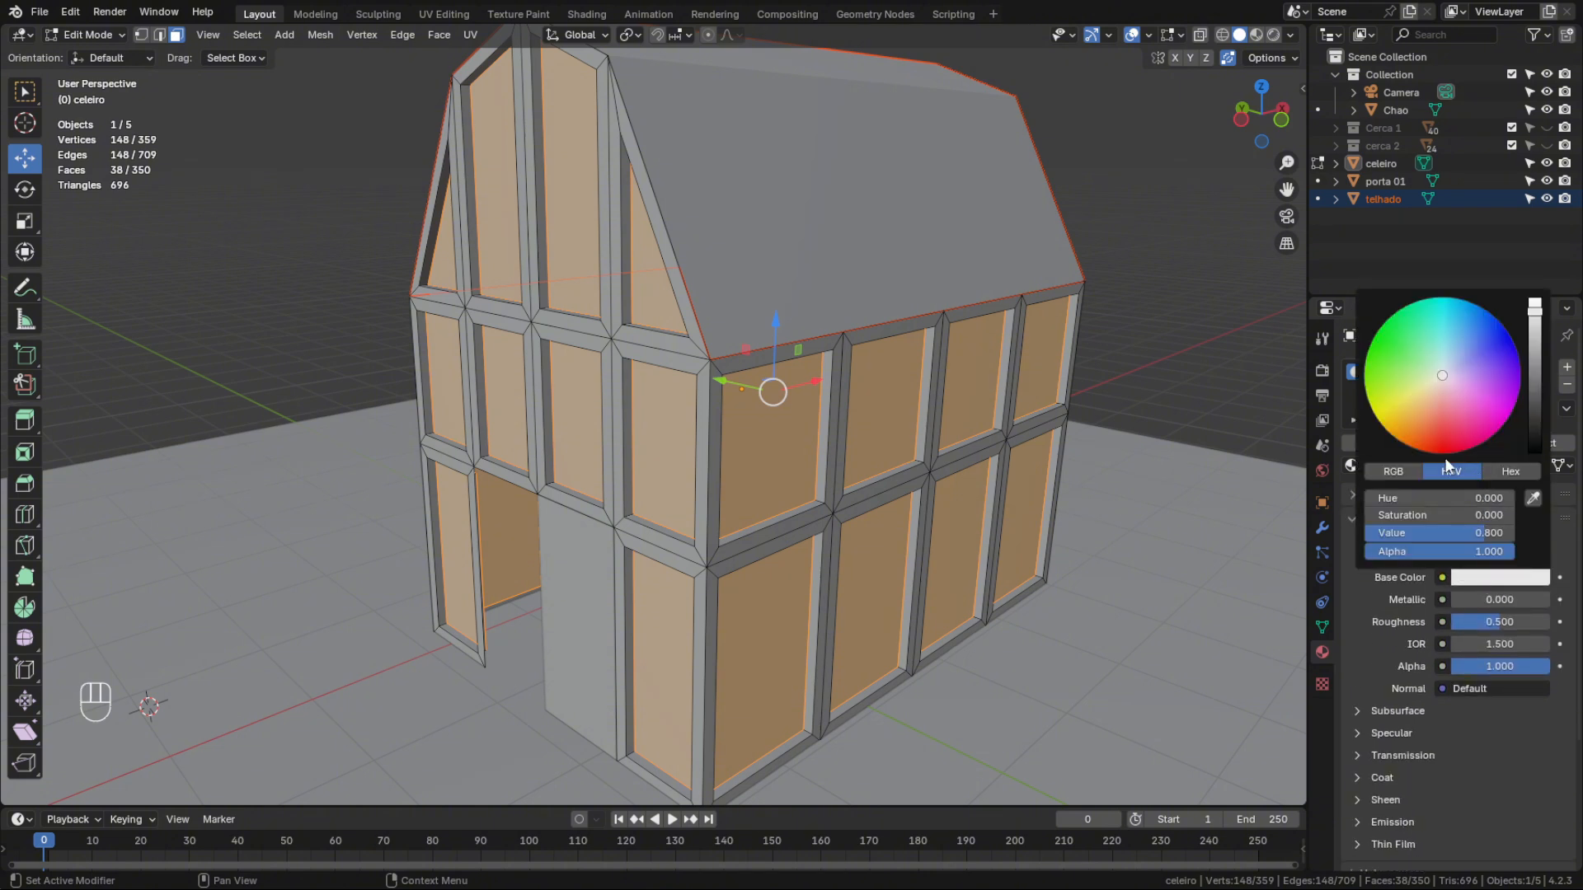
left_click_drag(1451, 447, 1450, 428)
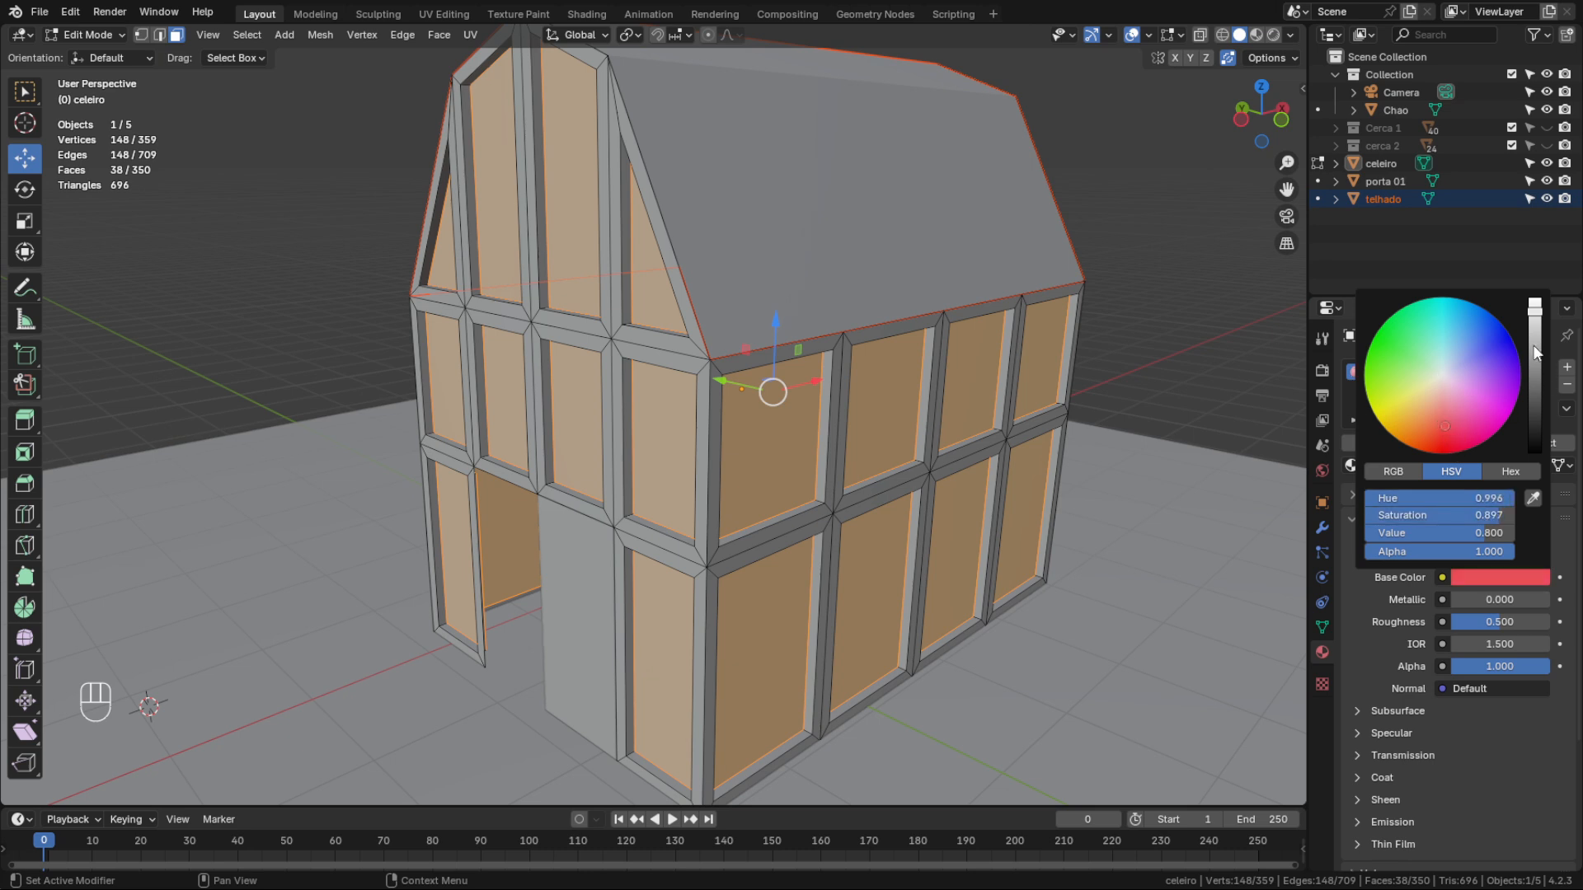
left_click_drag(1534, 313, 1534, 328)
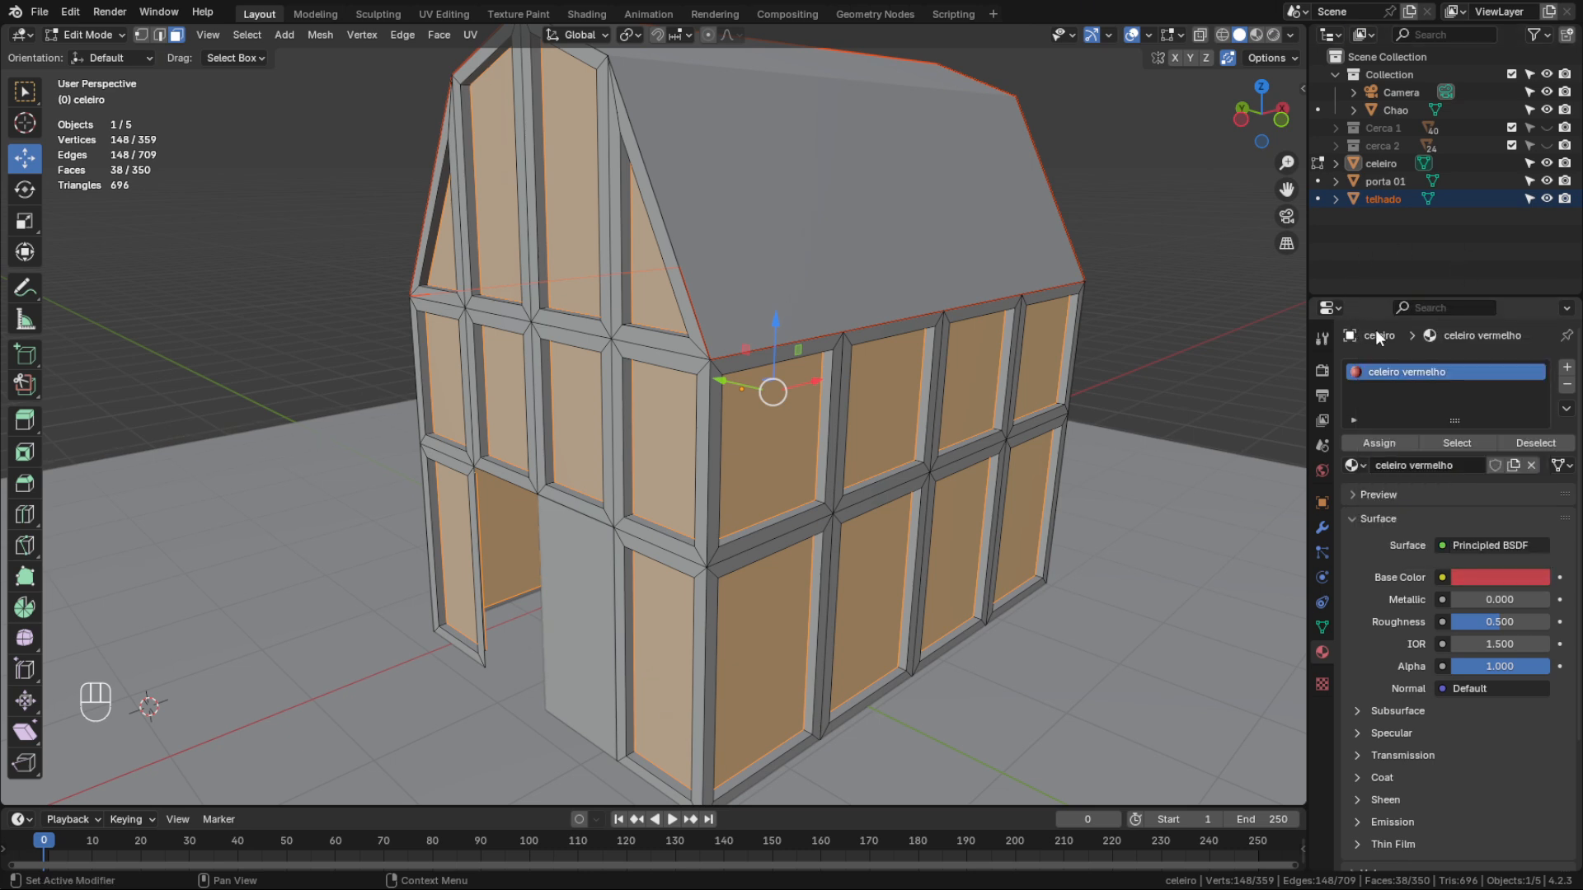
left_click(1255, 34)
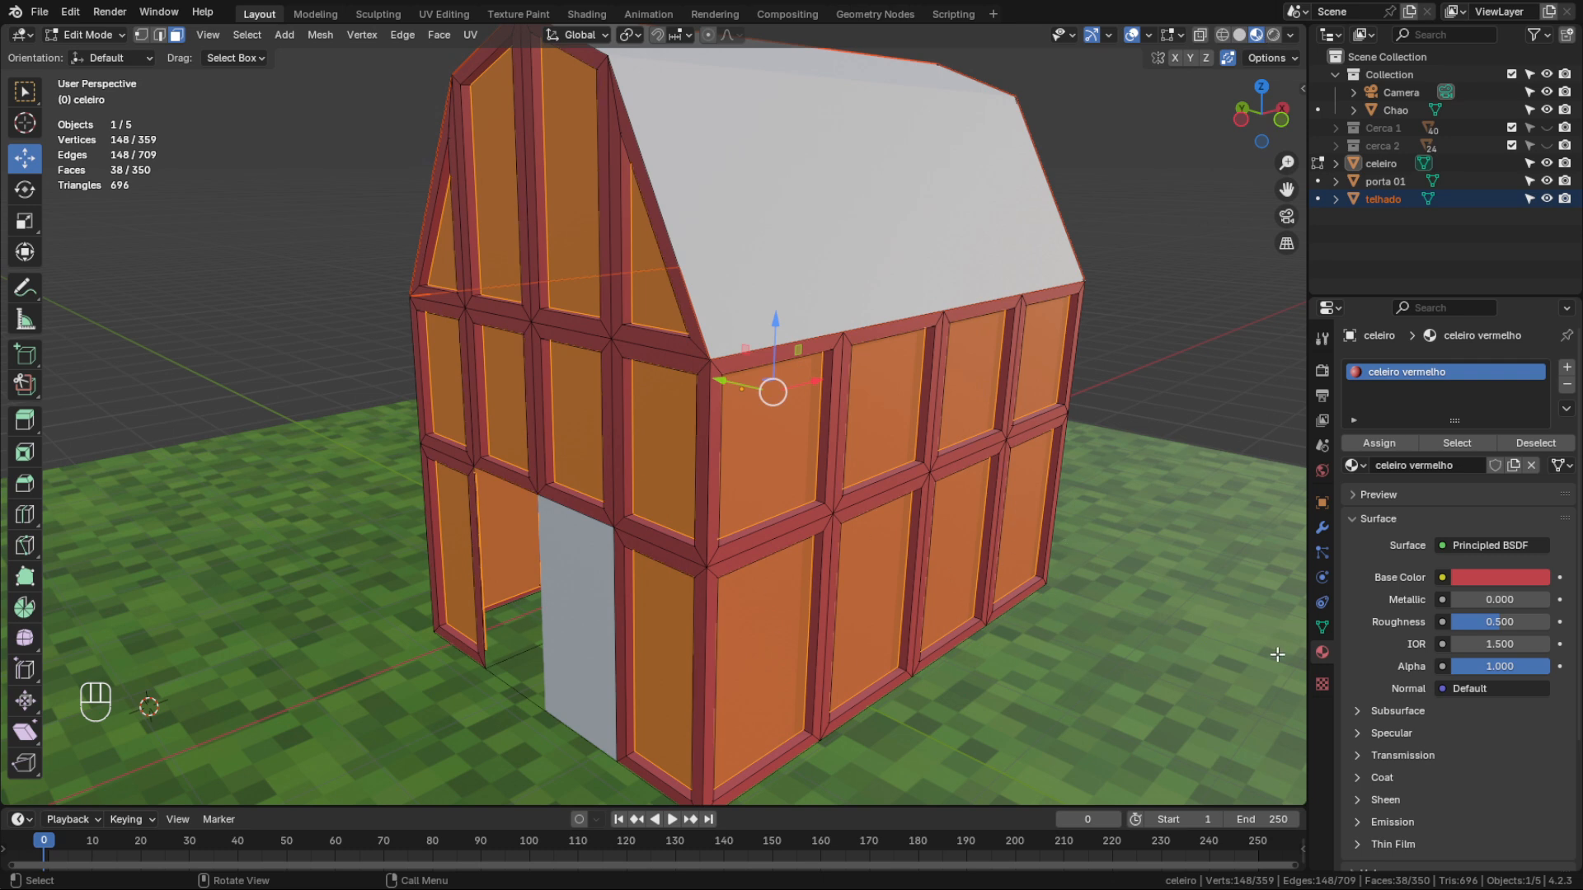
left_click(1380, 444)
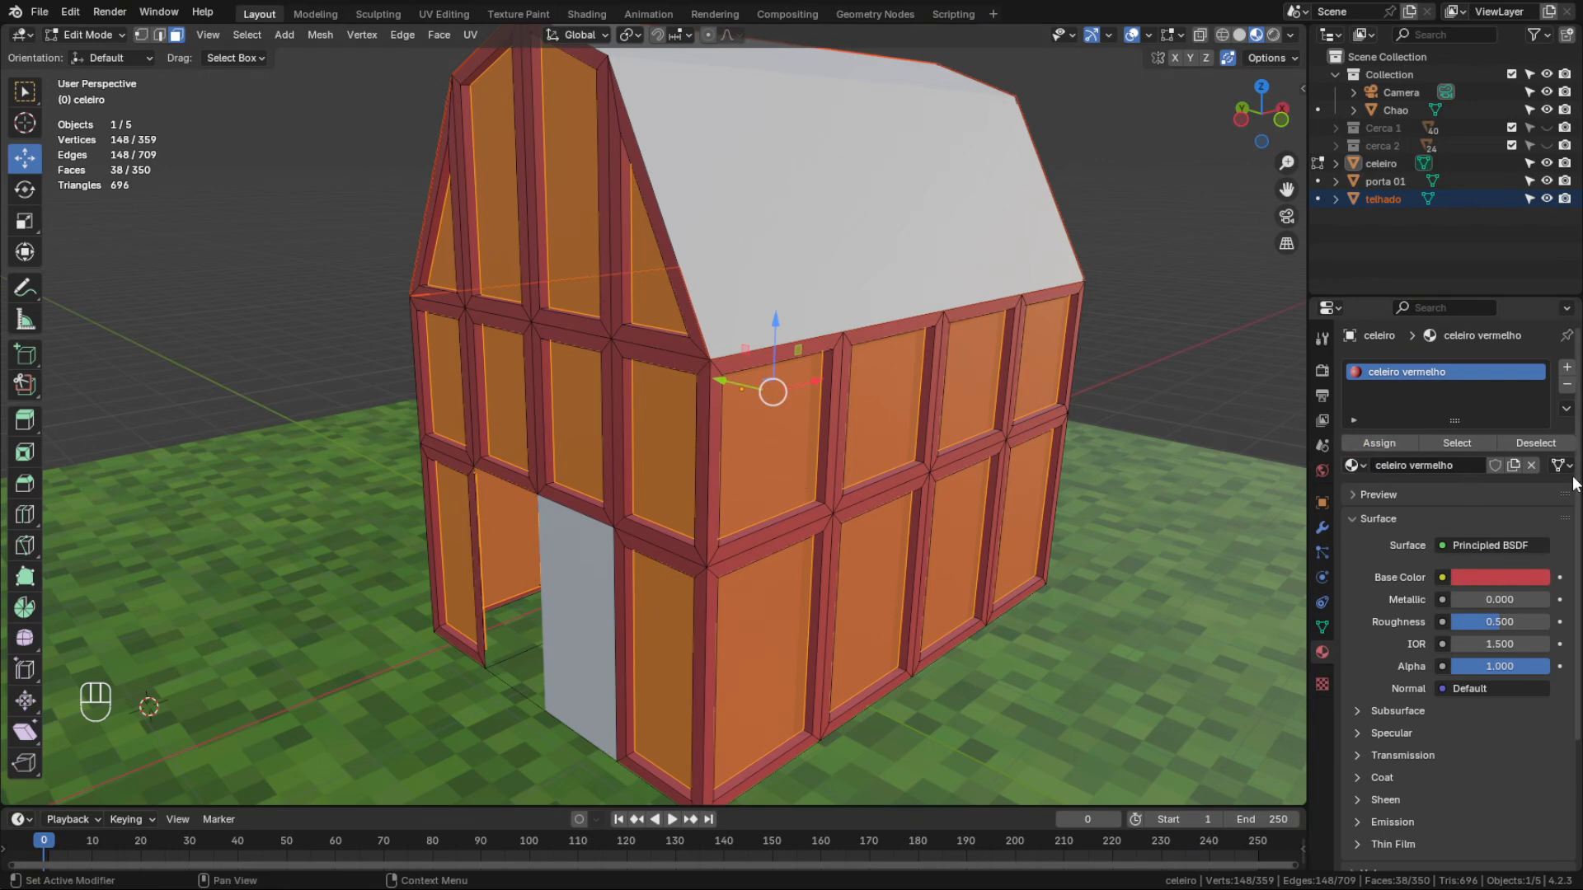
Add a second material slot to the barn with a new material named celeiro branco
left_click(1567, 370)
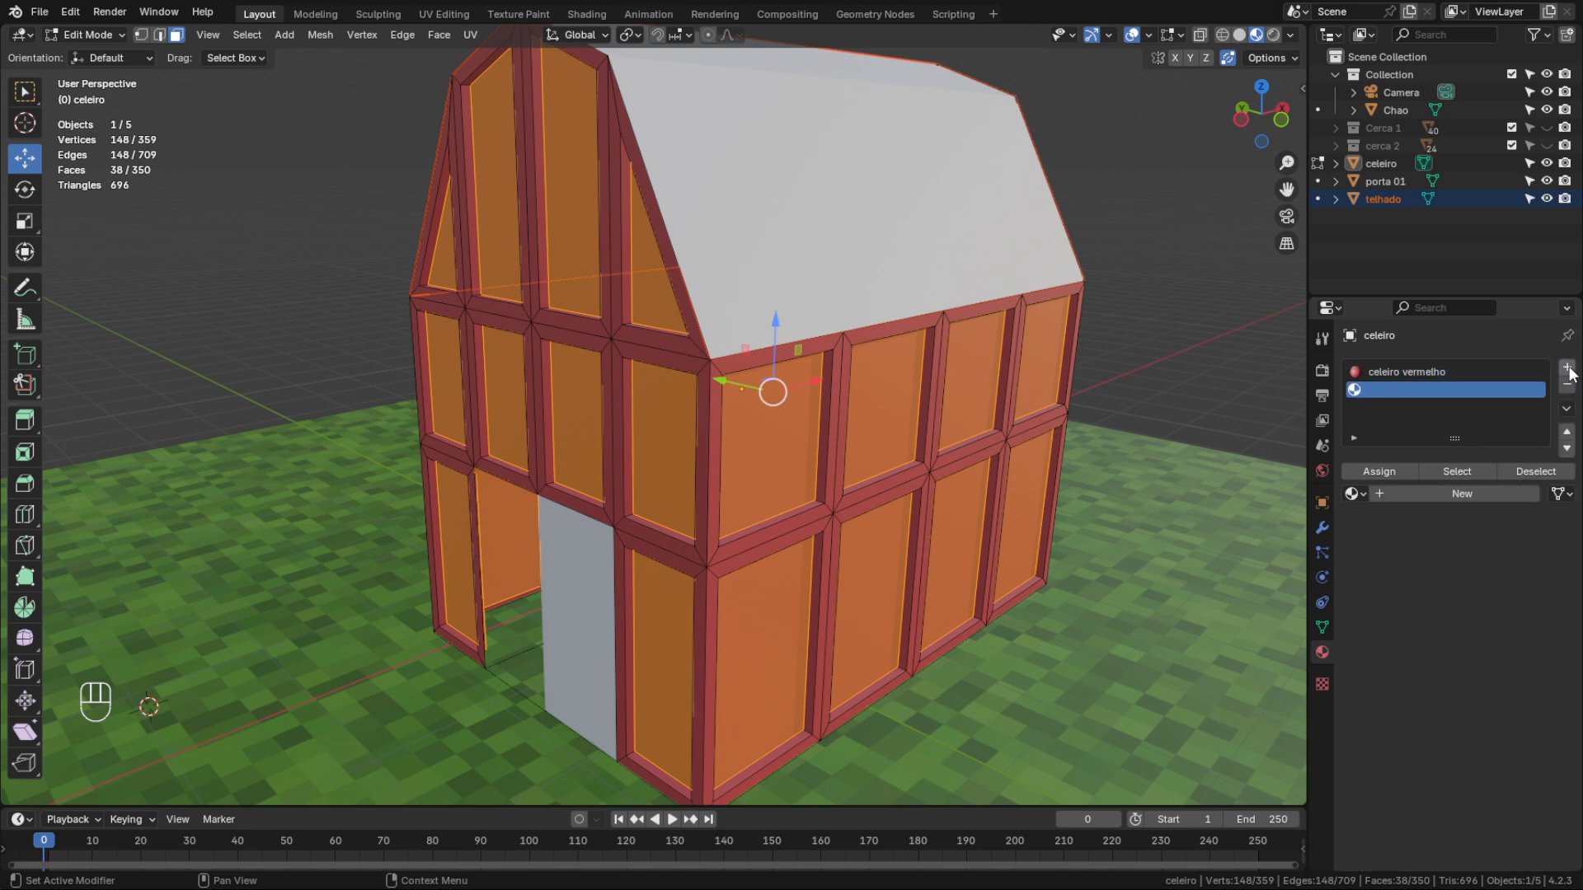
left_click(1447, 498)
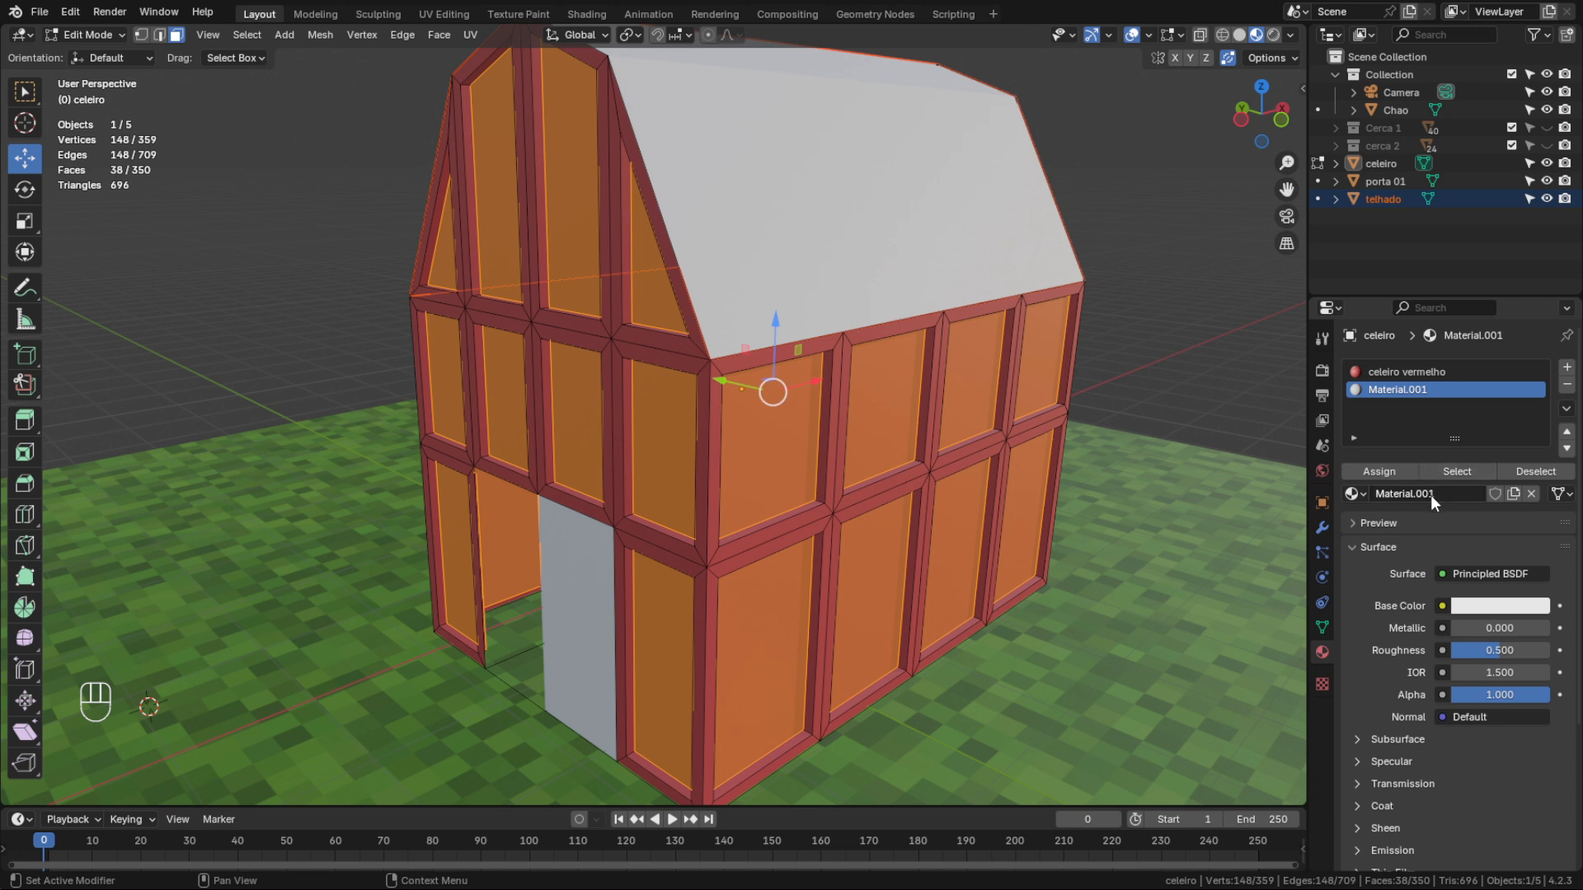
left_click(1431, 494)
type("celeiro branco")
key("Return")
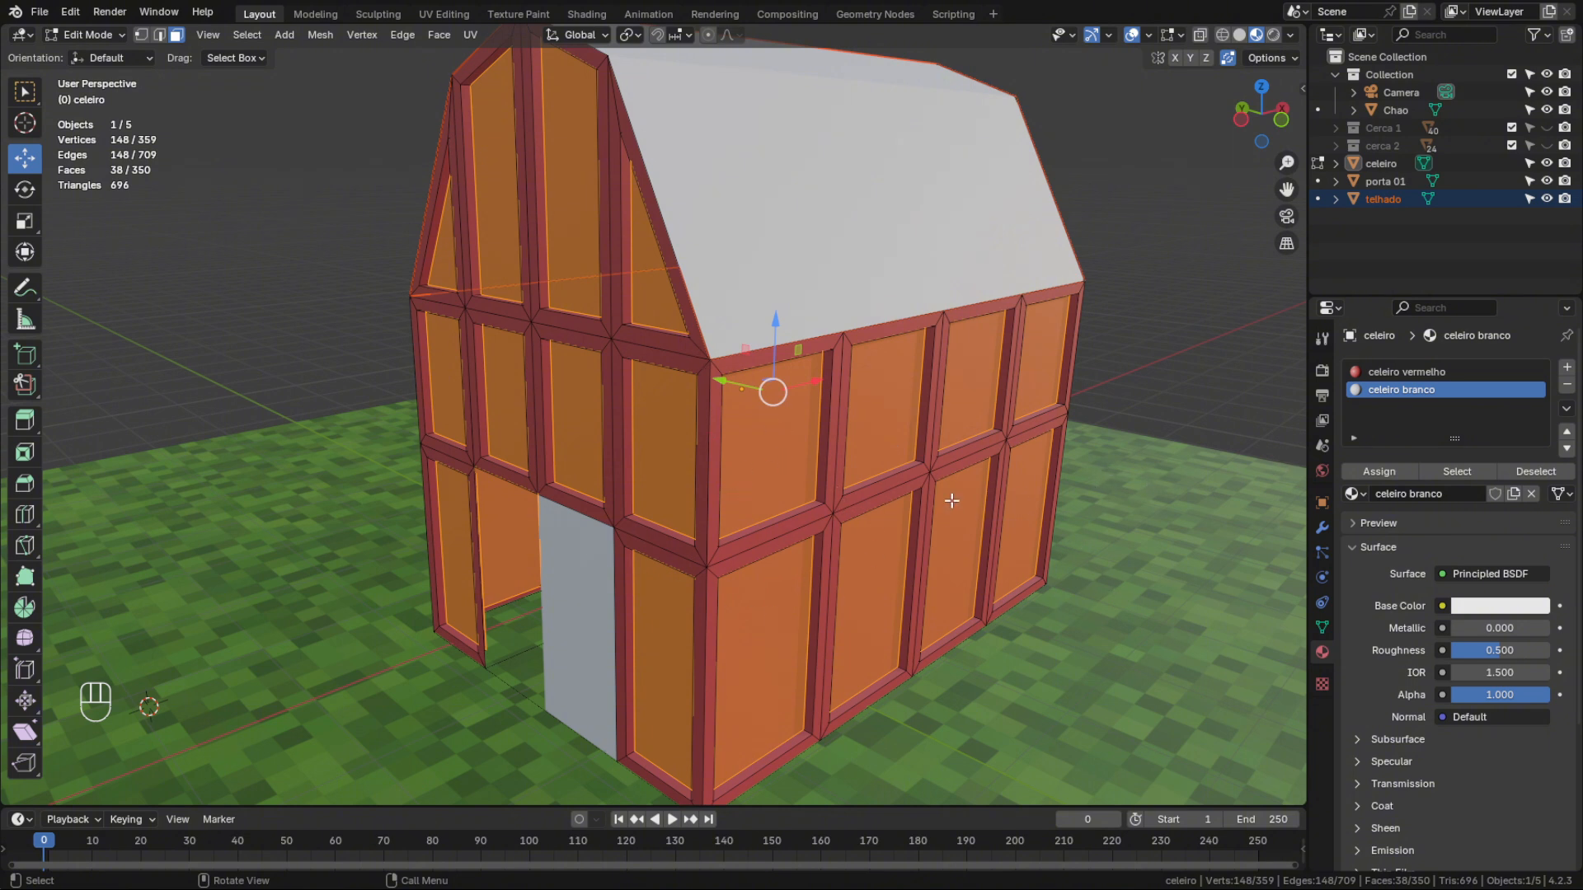
Invert the face selection so the wall frame and floor are selected, and assign celeiro branco to them
key("ctrl")
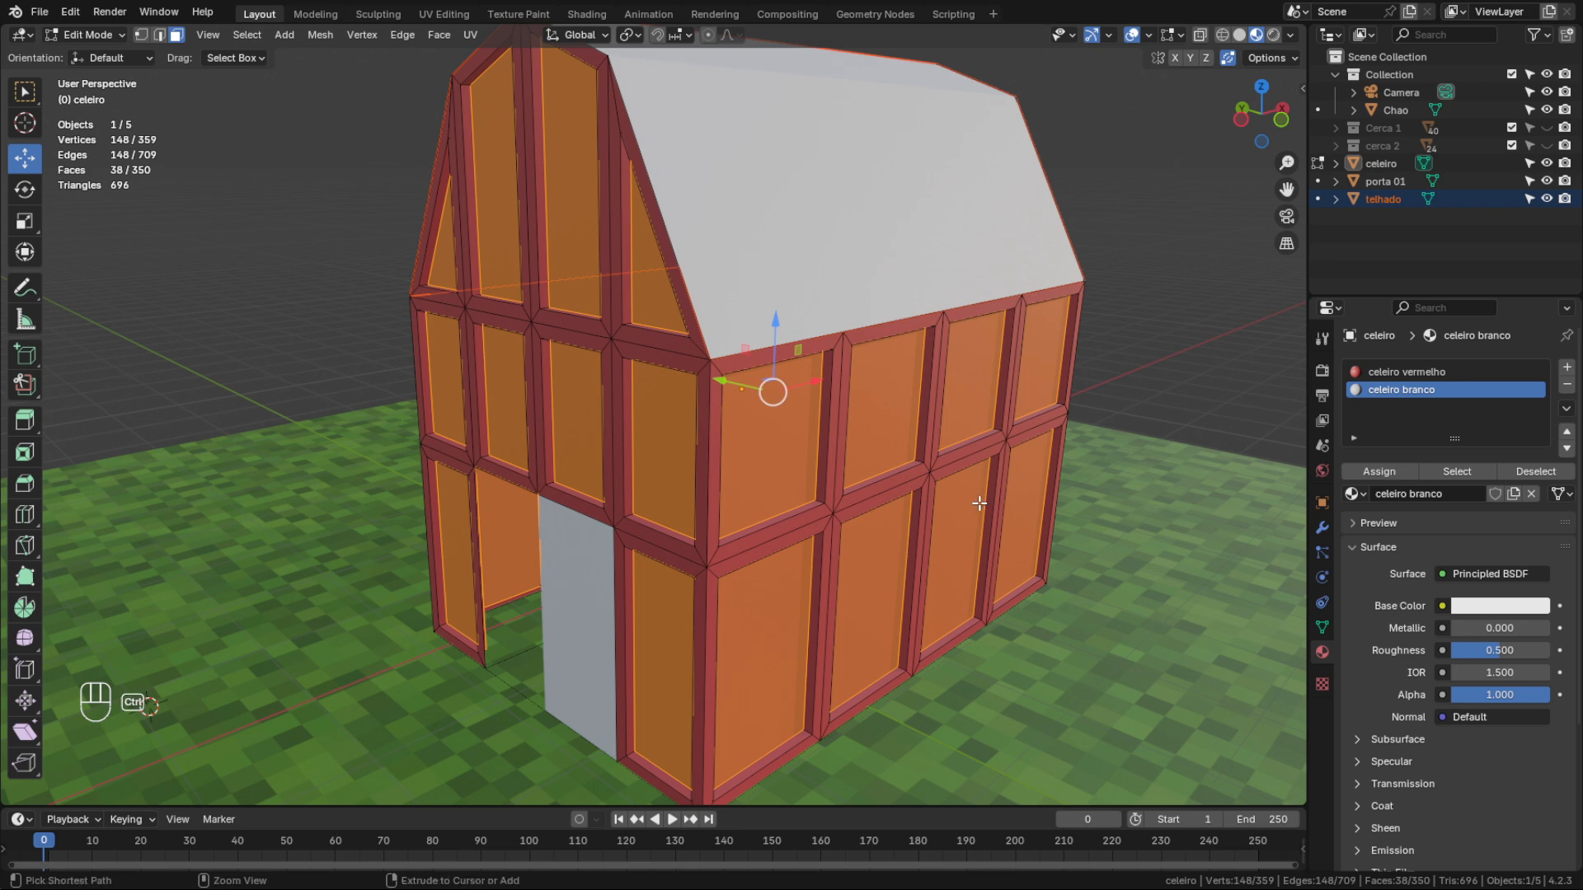
key("ctrl+i")
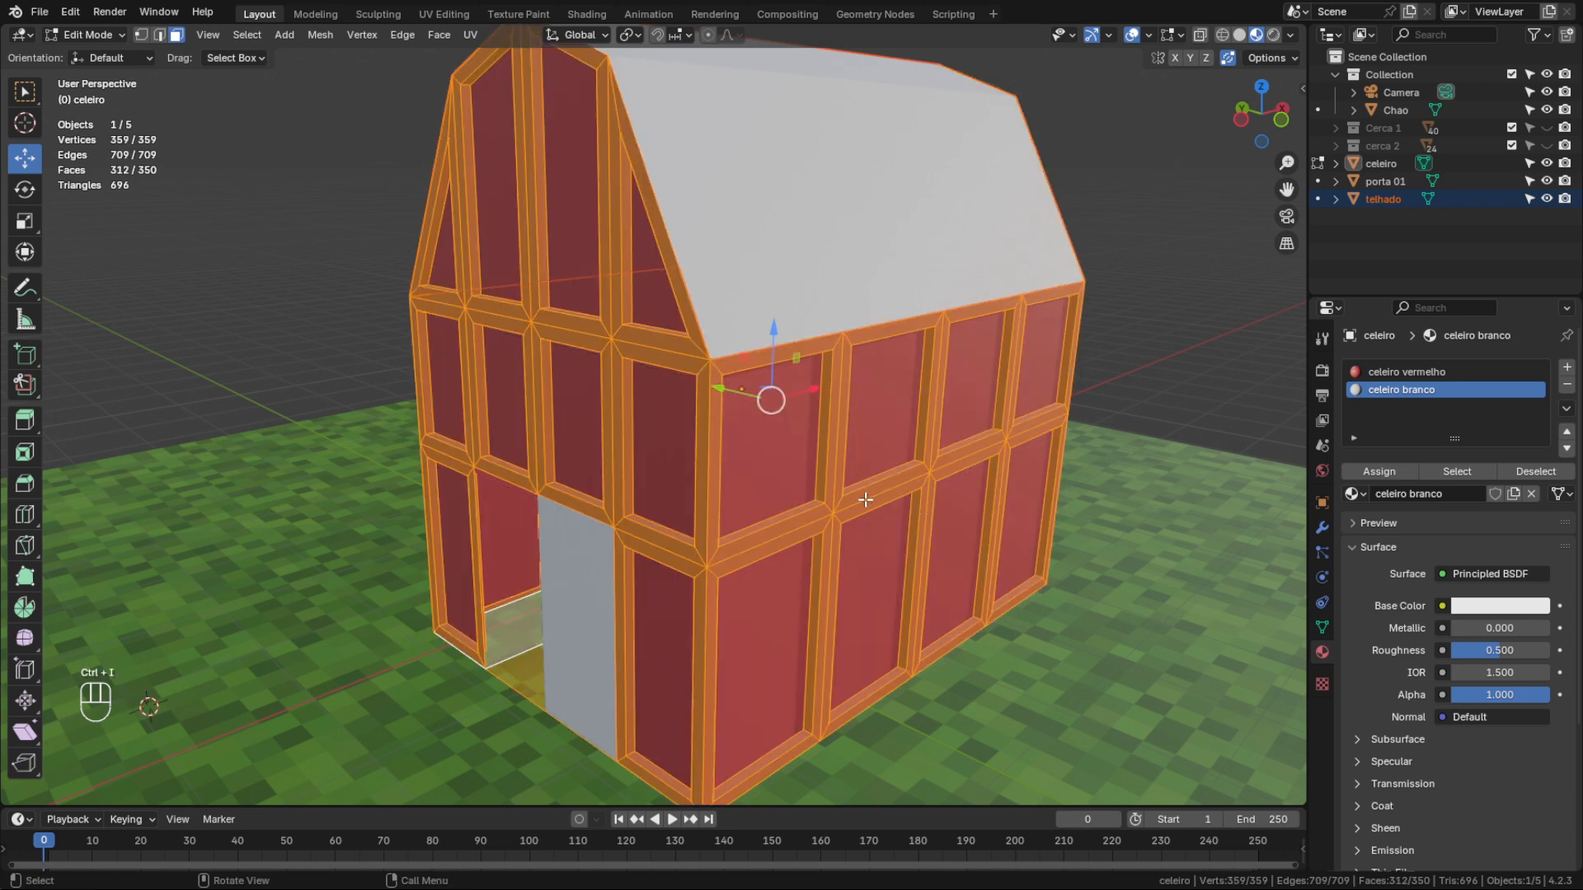
key("ctrl+i")
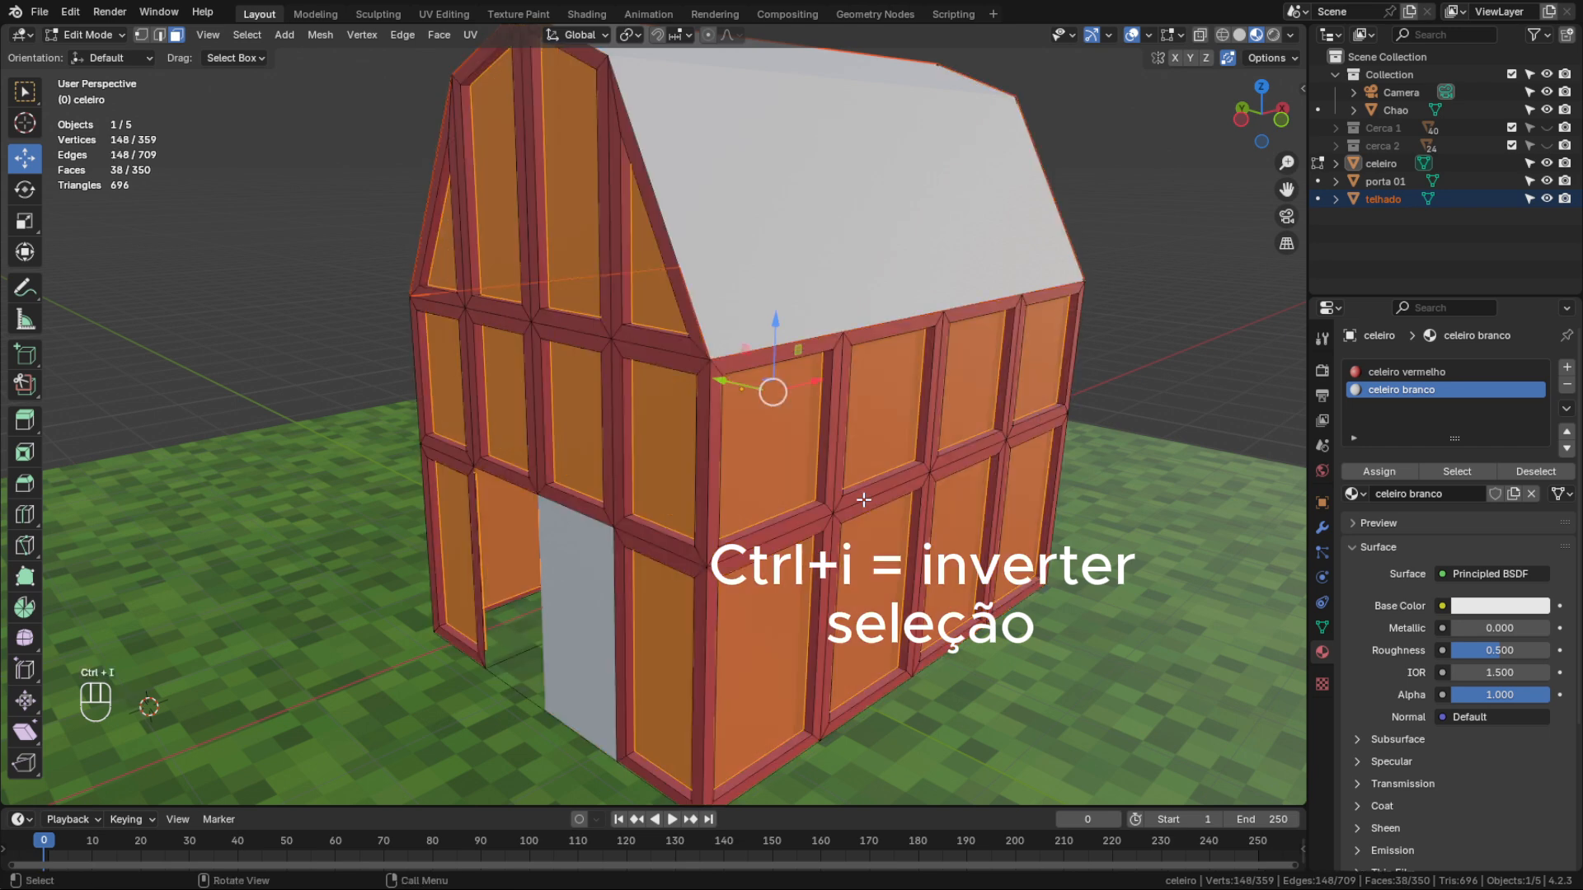
key("ctrl+i")
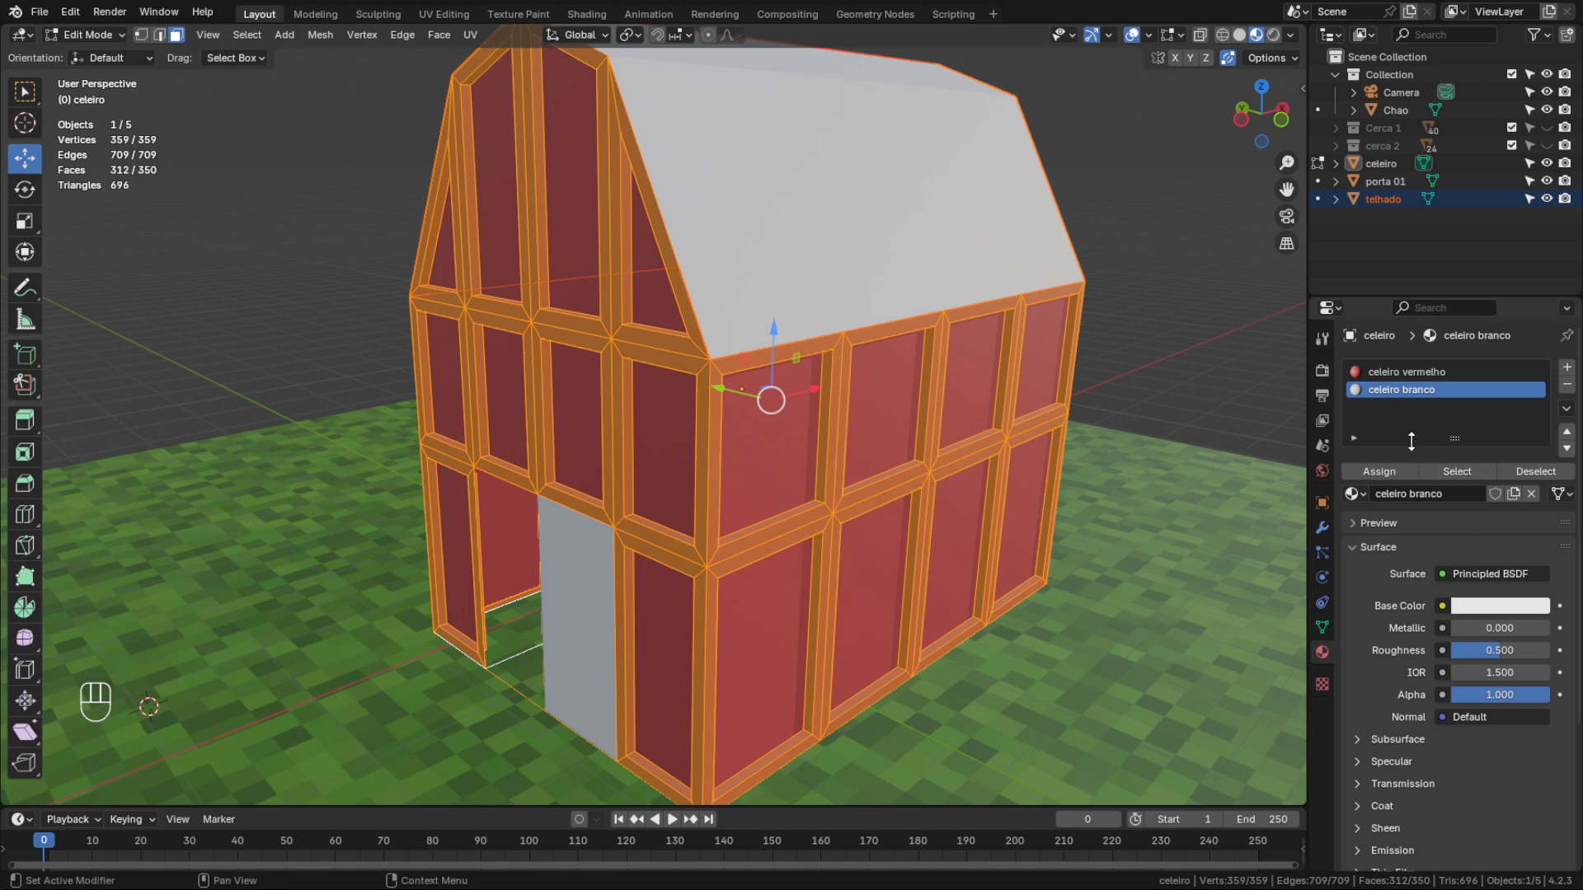
left_click(1395, 468)
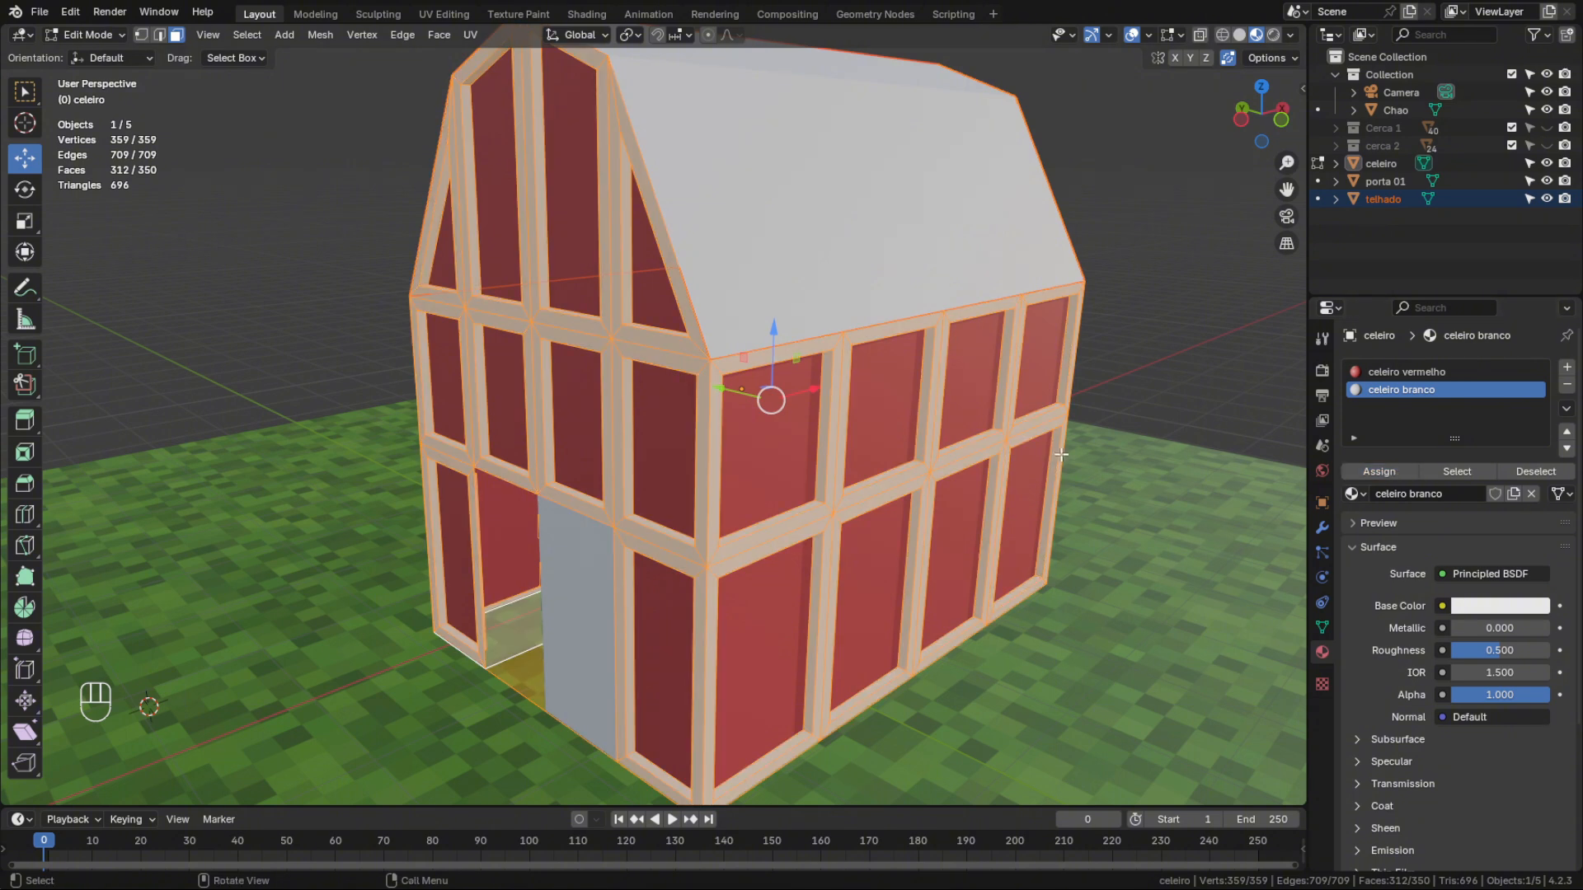
Deselect the wall frame faces, return to Object Mode and clear the object selection
left_click(1116, 384)
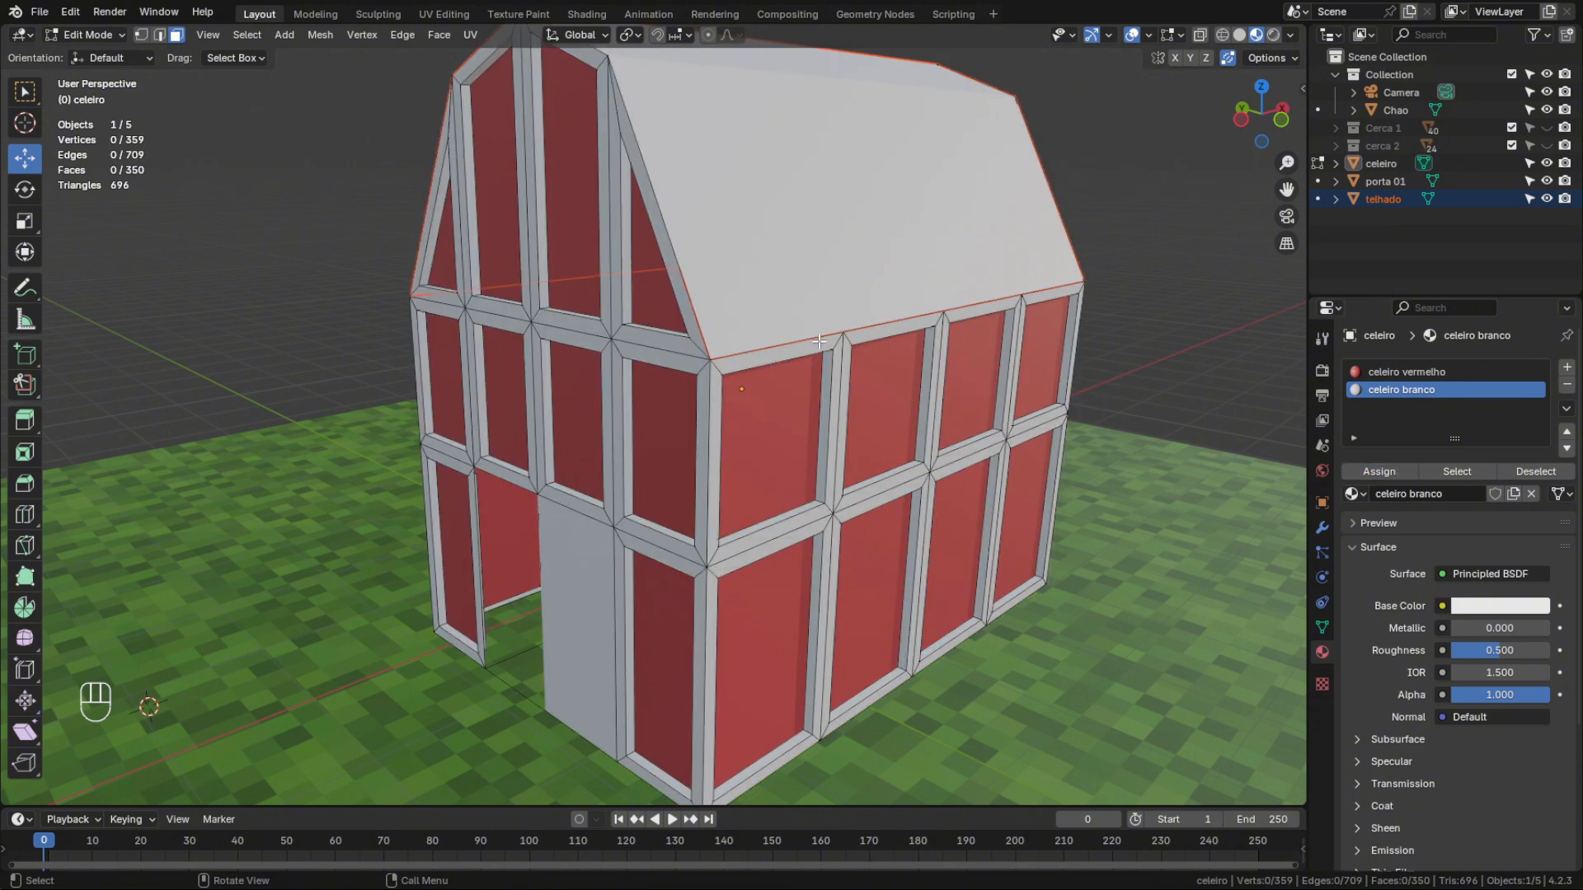
middle_click_drag(759, 476, 701, 476)
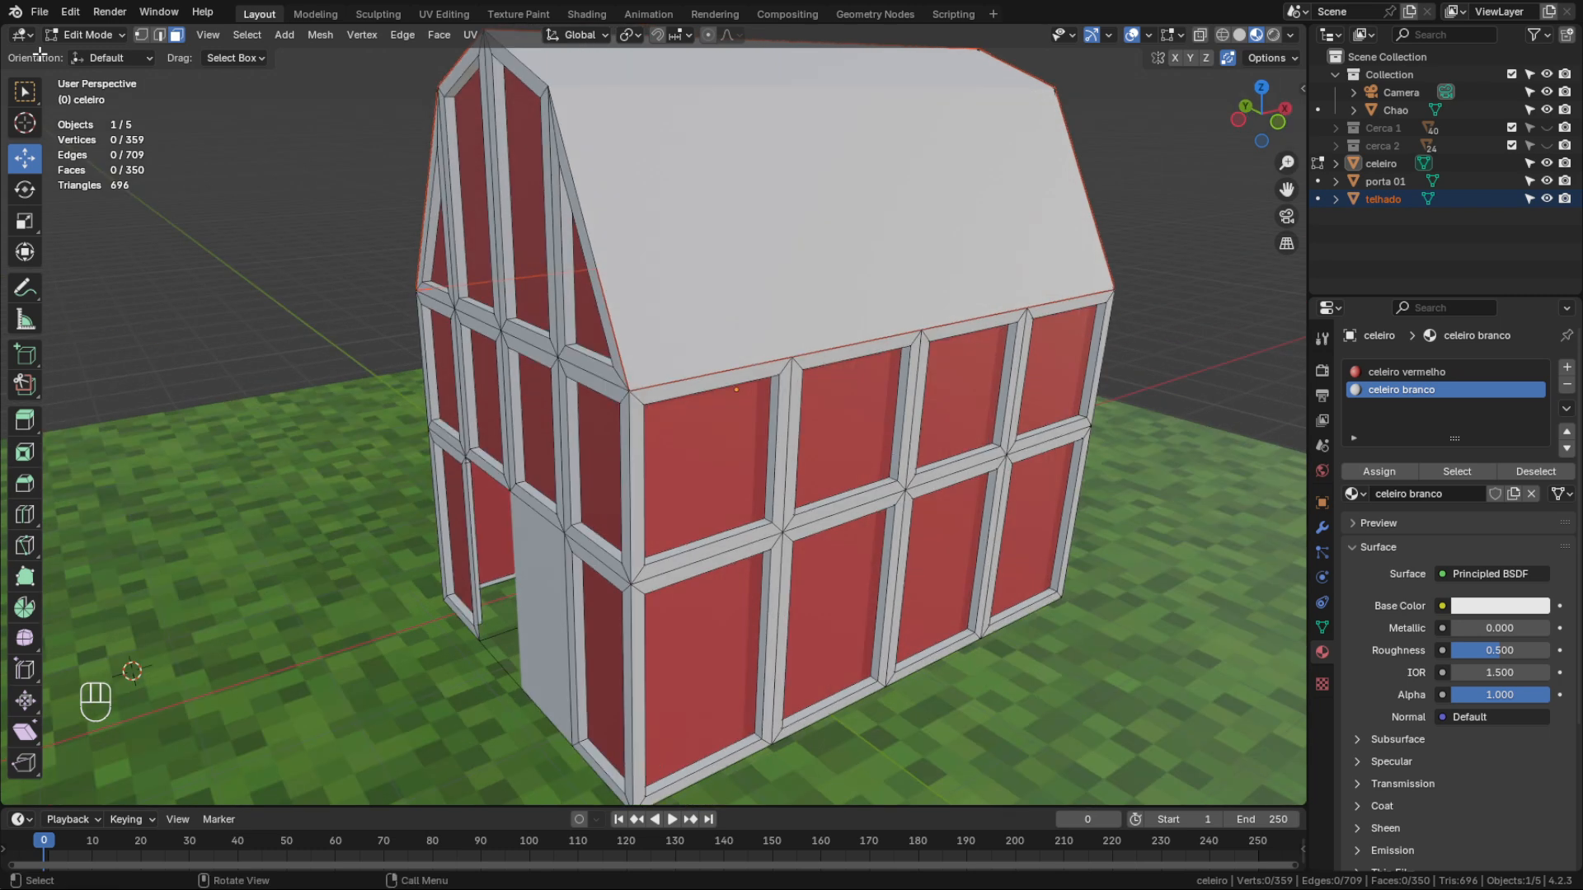
left_click(86, 40)
left_click(91, 54)
scroll(305, 314, "down", 3)
middle_click_drag(526, 472, 647, 510)
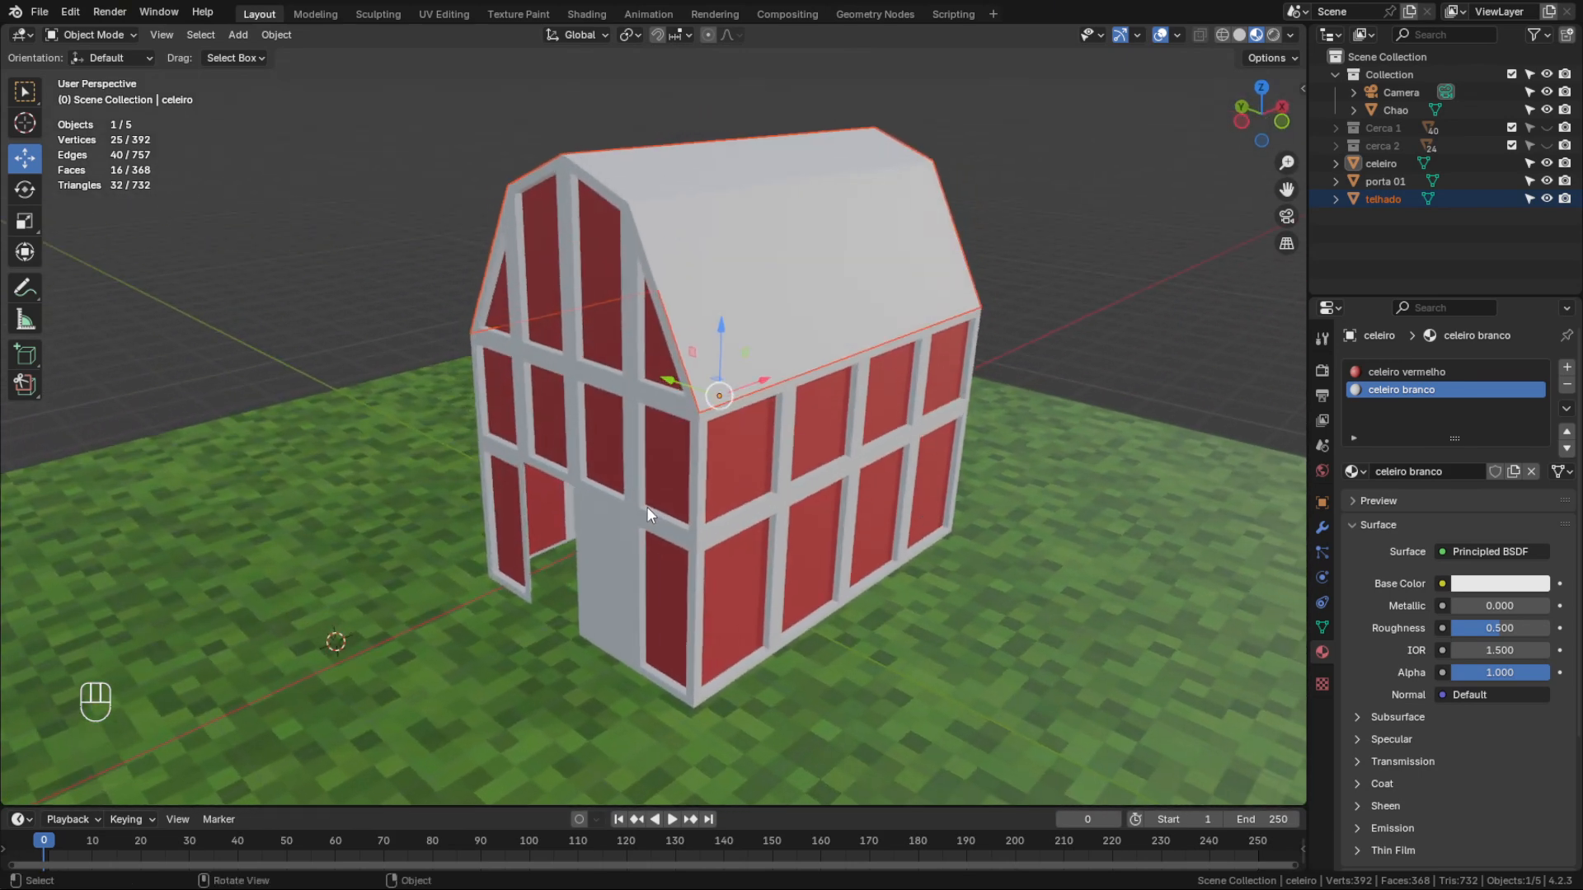
scroll(656, 528, "up", 2)
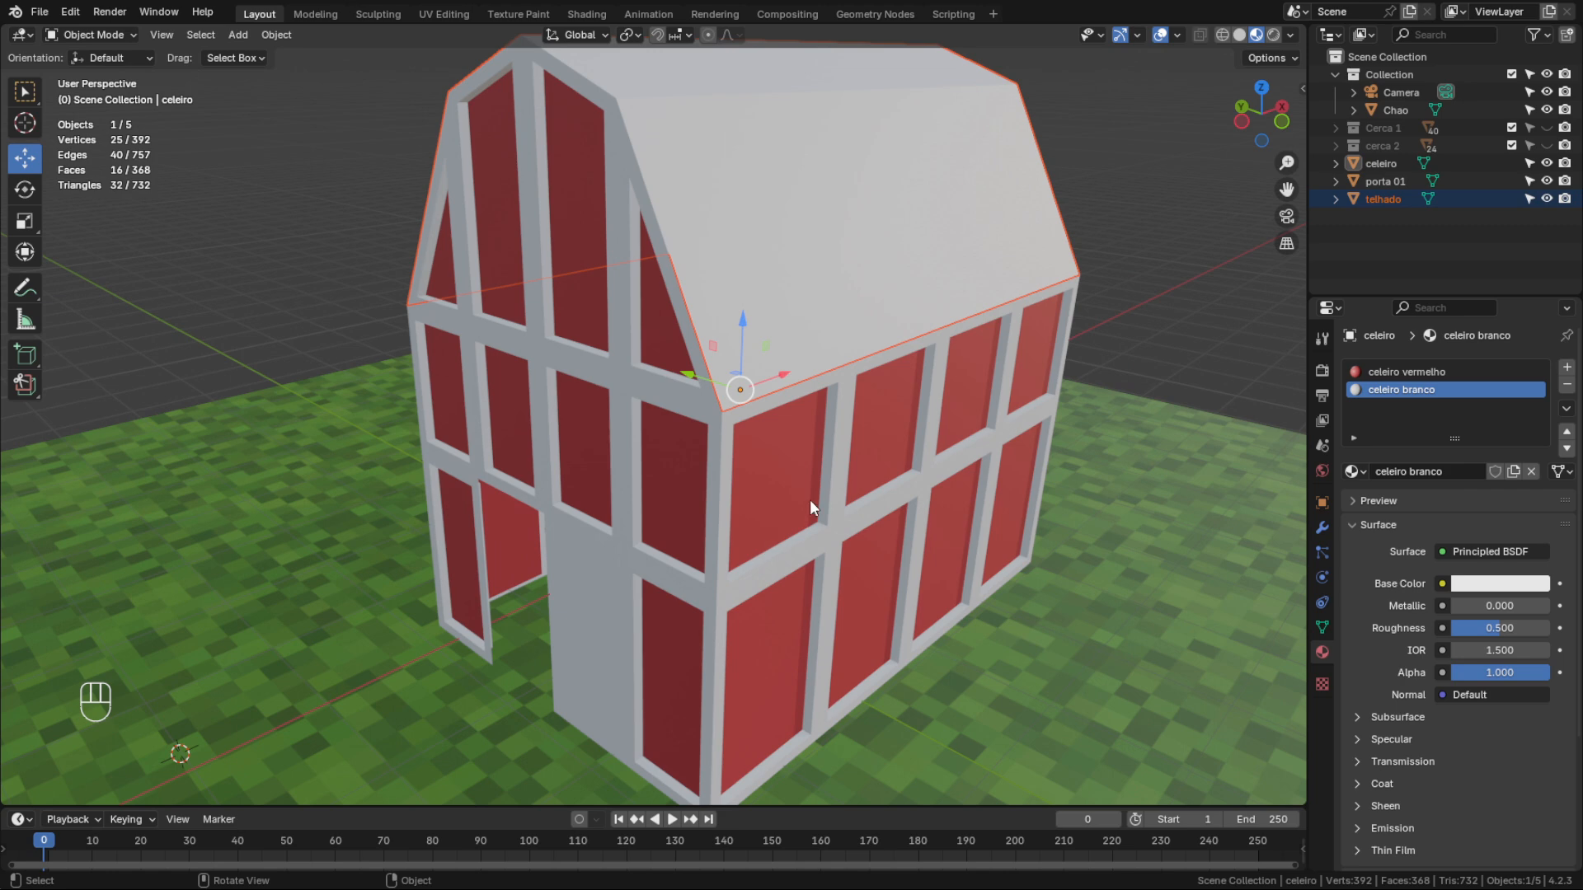
scroll(810, 500, "down", 2)
left_click(1113, 252)
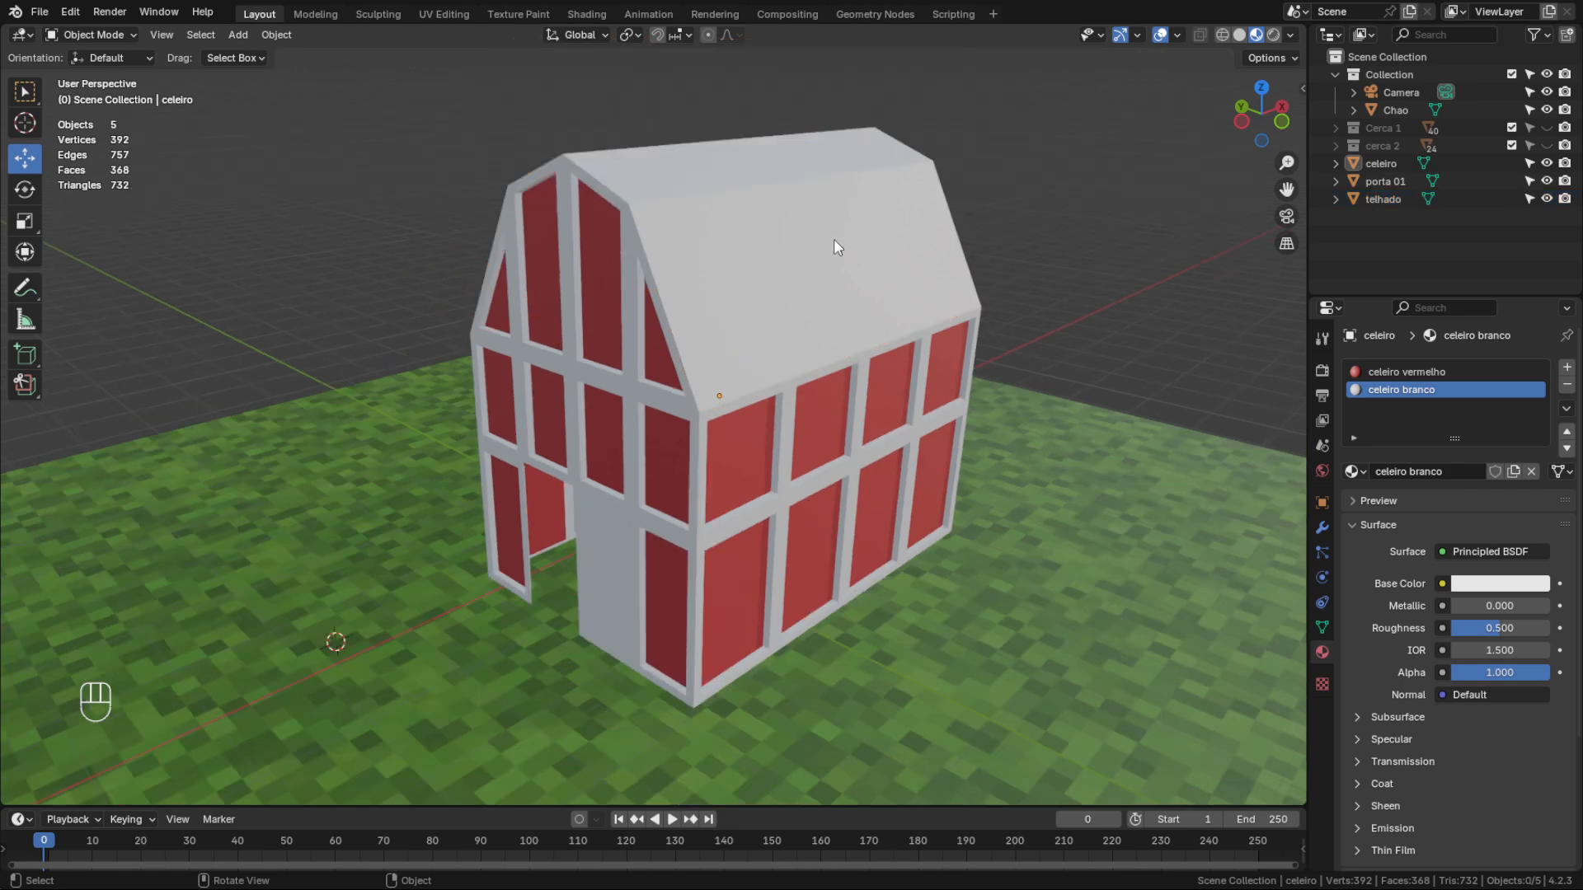
Create a new material on the barn roof and name it telhado
left_click(836, 244)
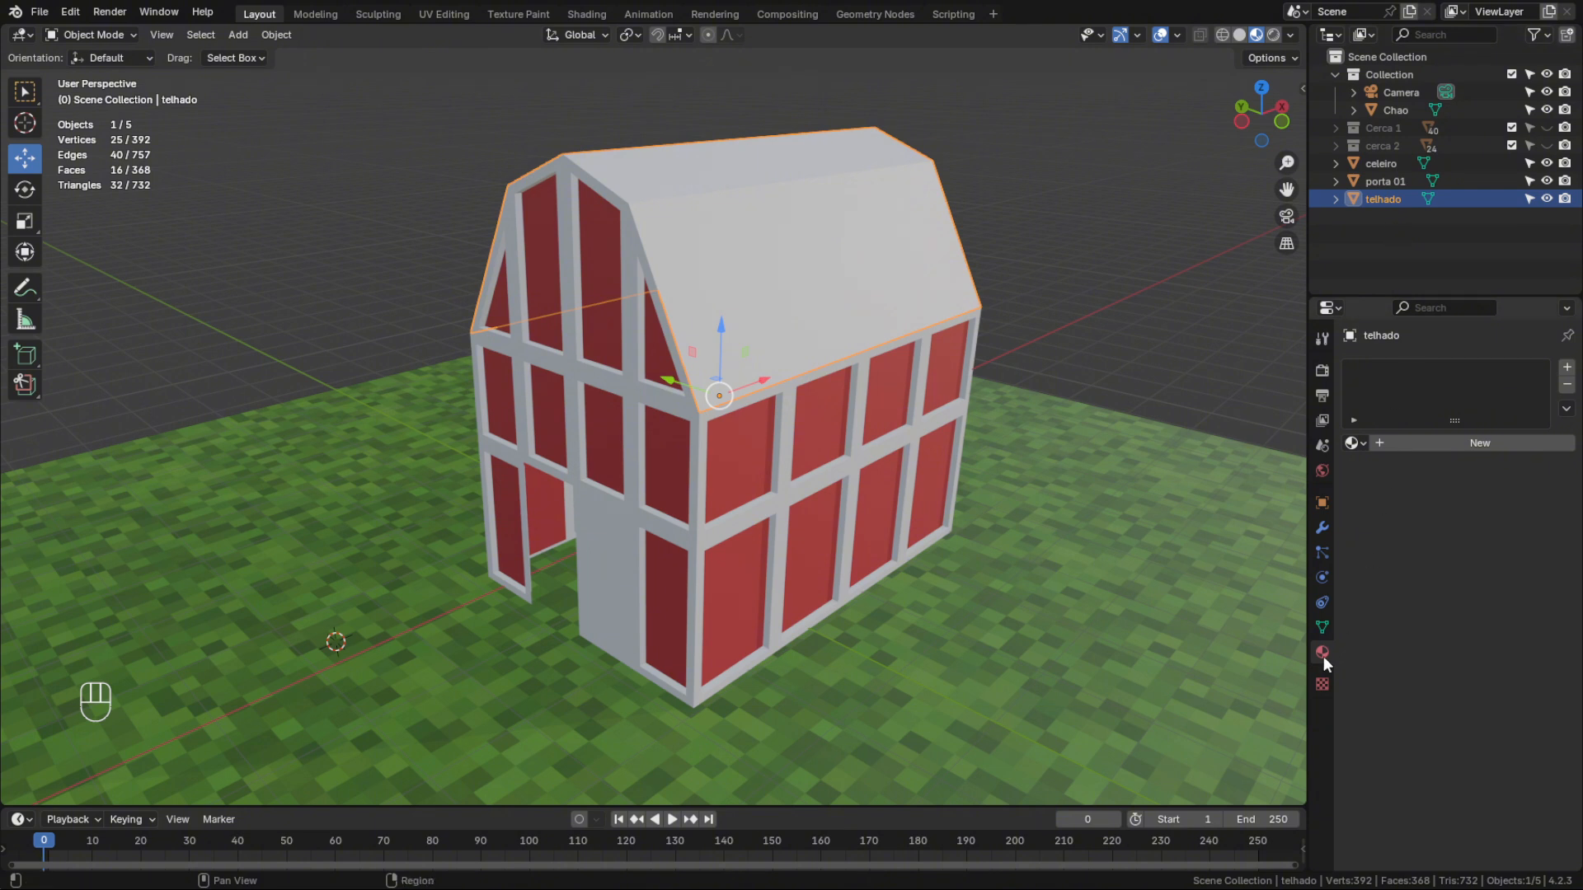
left_click(1450, 450)
left_click(1437, 444)
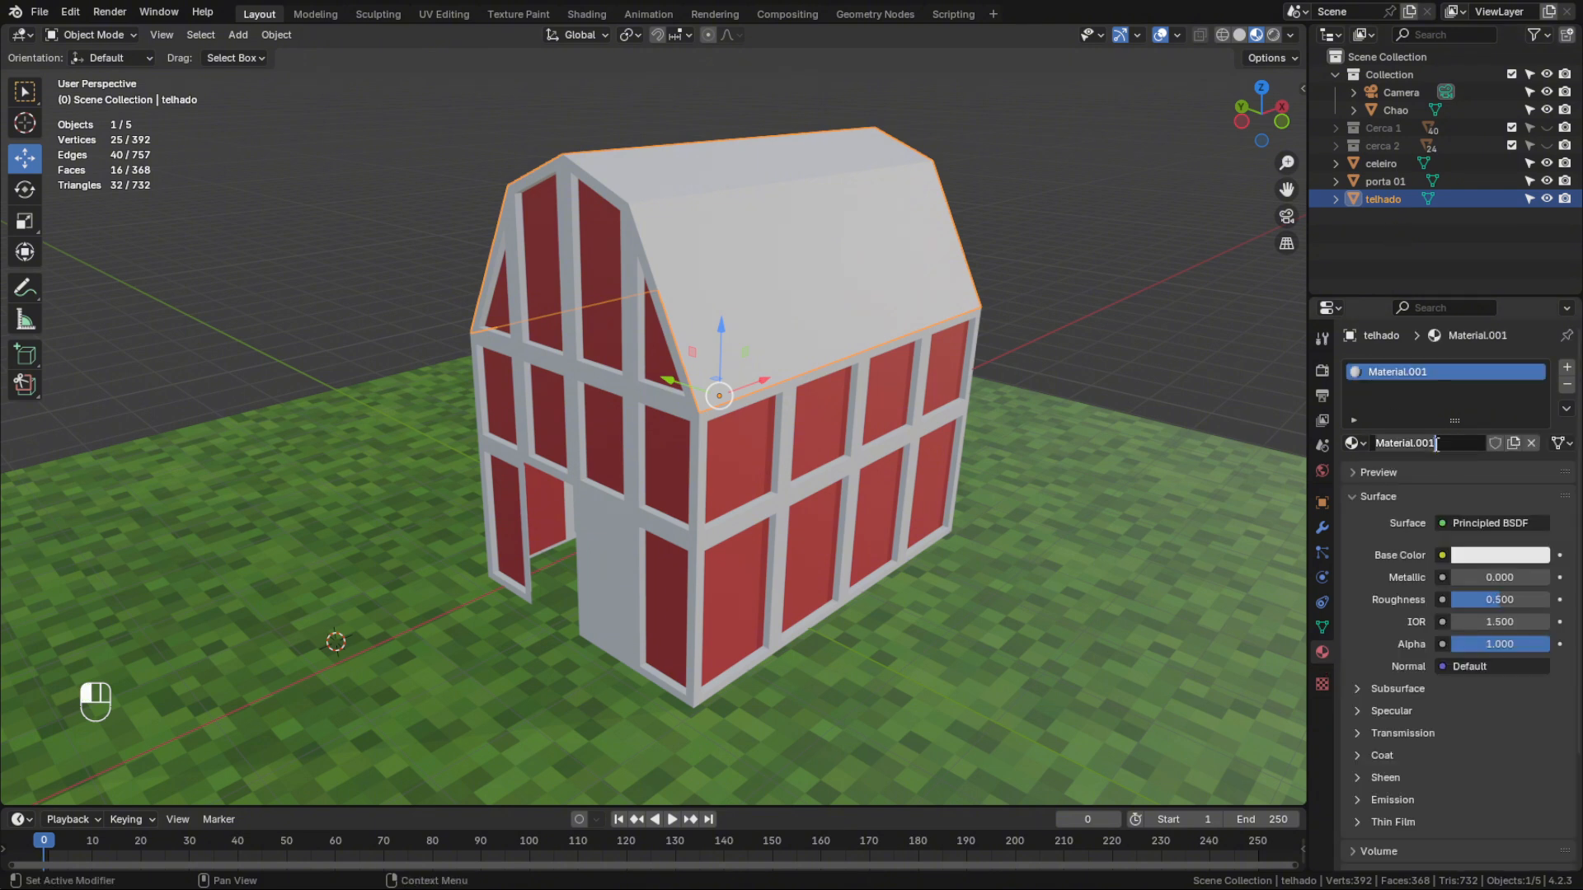
key("BackSpace")
type("tek")
key("BackSpace")
type("lhado")
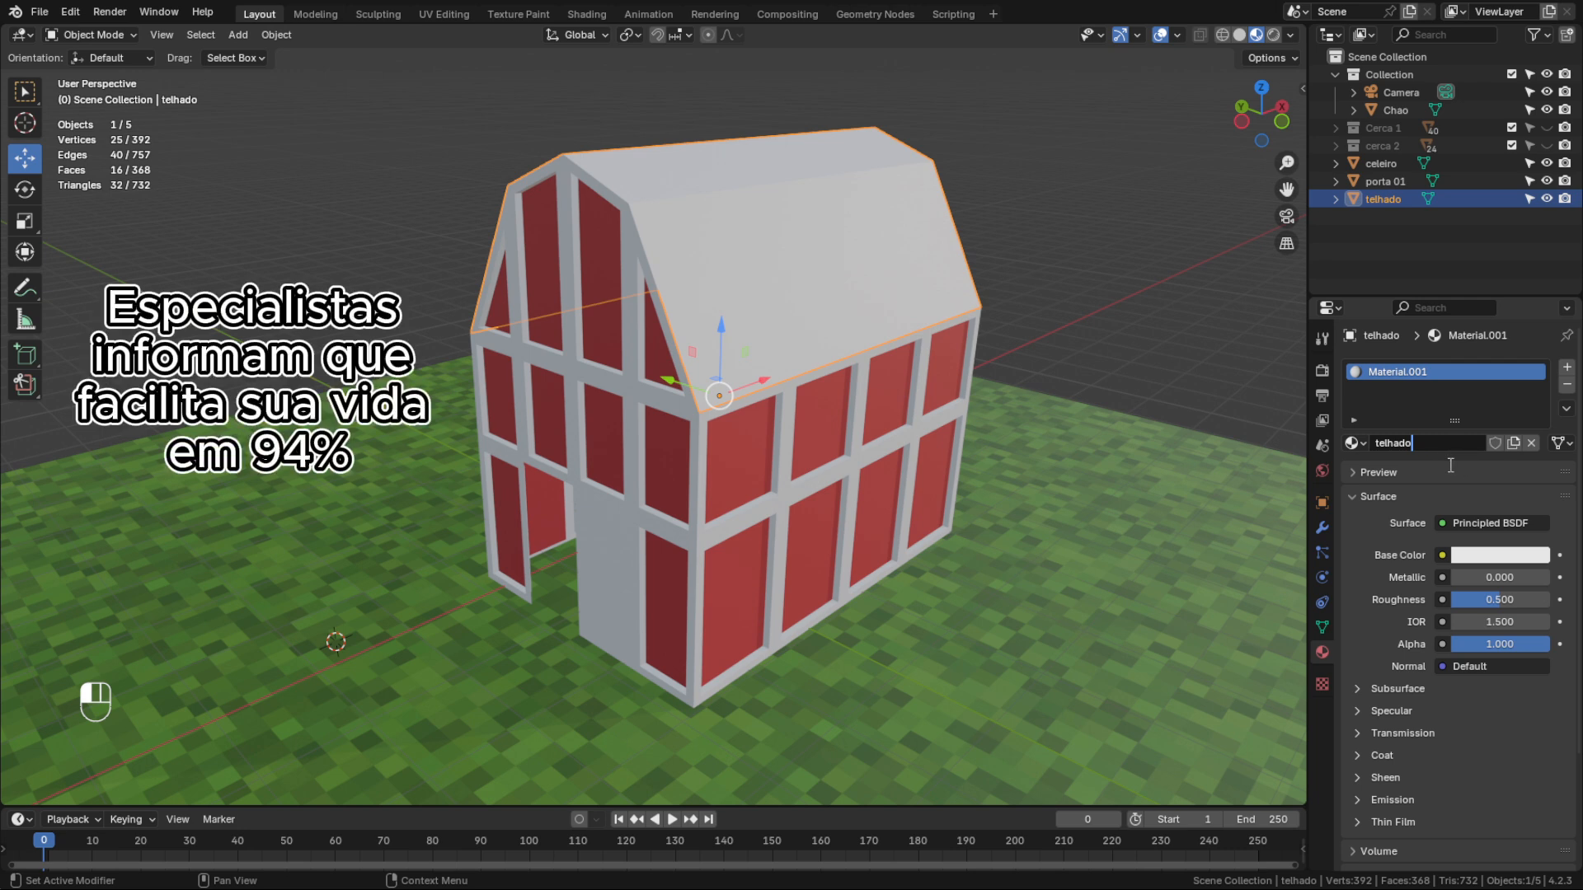
left_click(1430, 404)
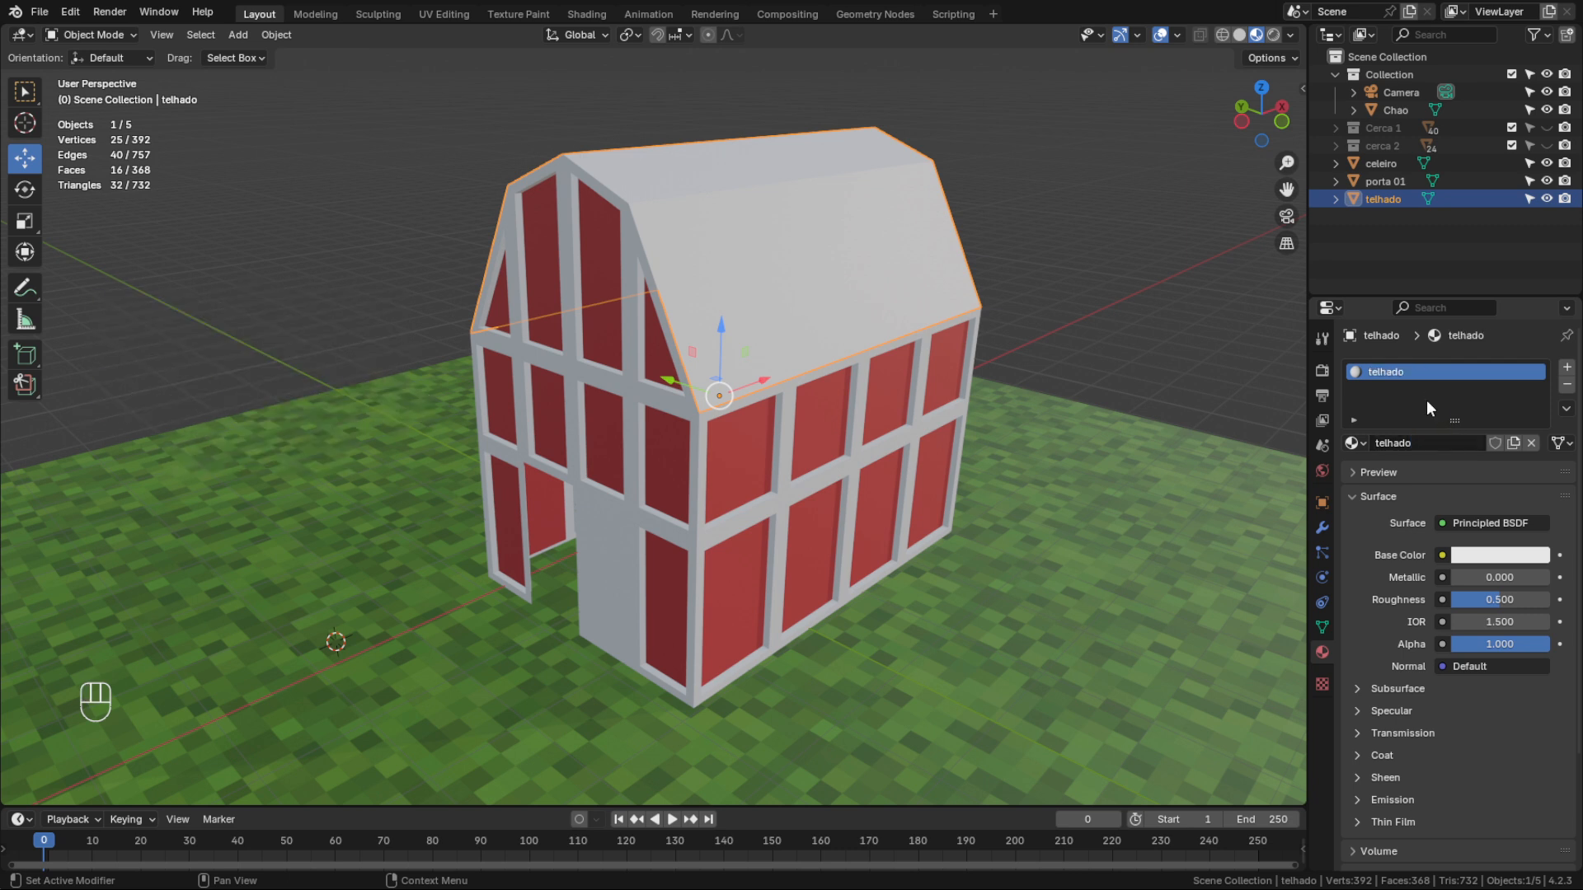
Darken the telhado material's base color to a near-black gray and deselect the roof
left_click(1489, 554)
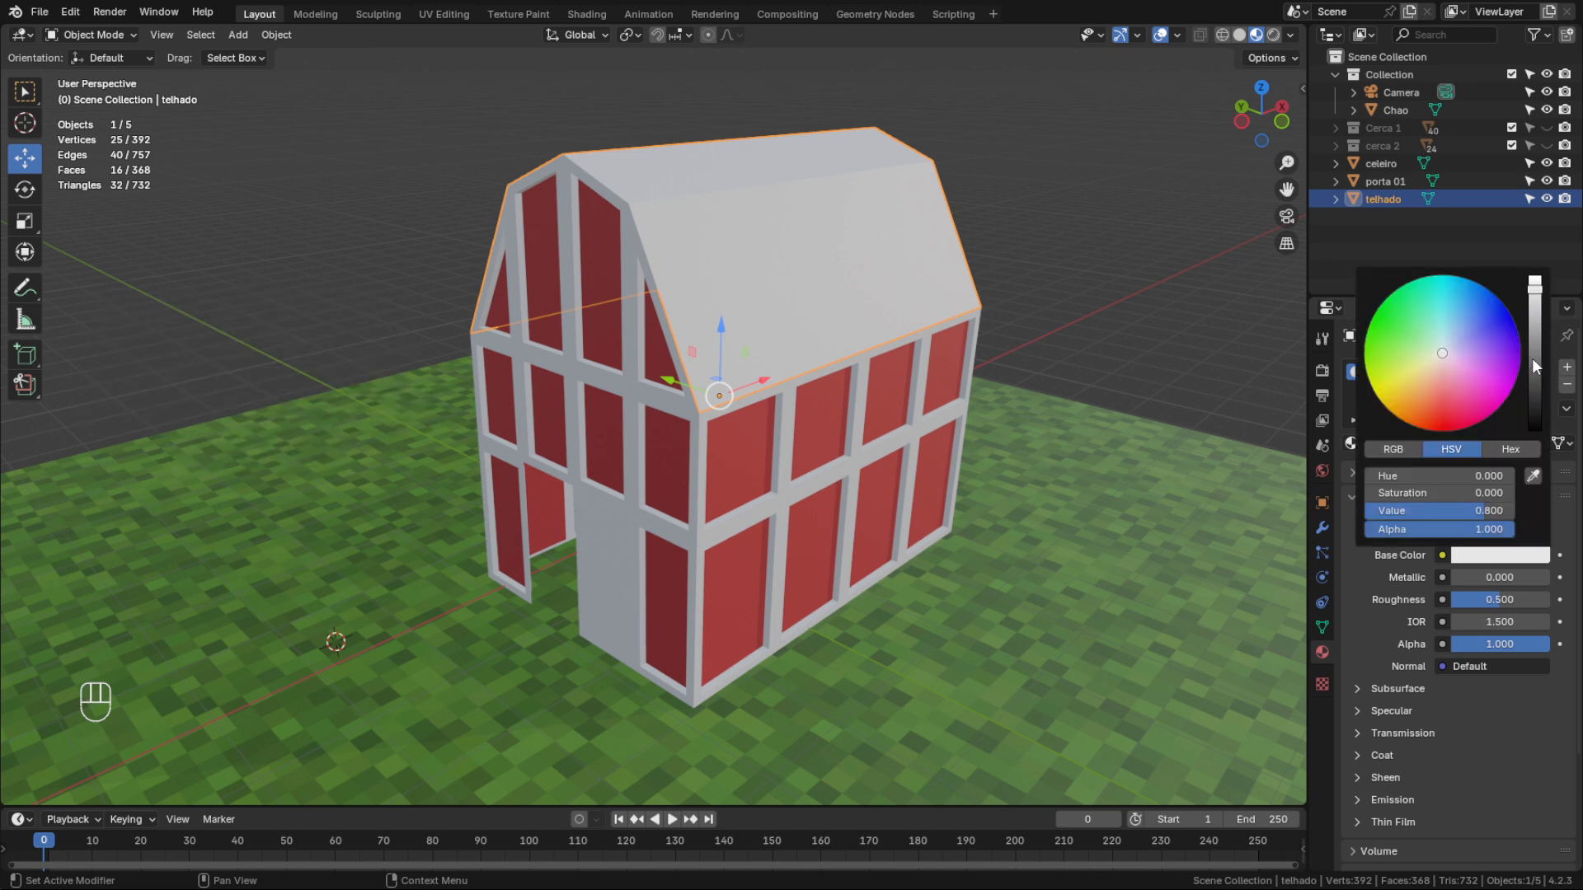
left_click_drag(1531, 358, 1534, 402)
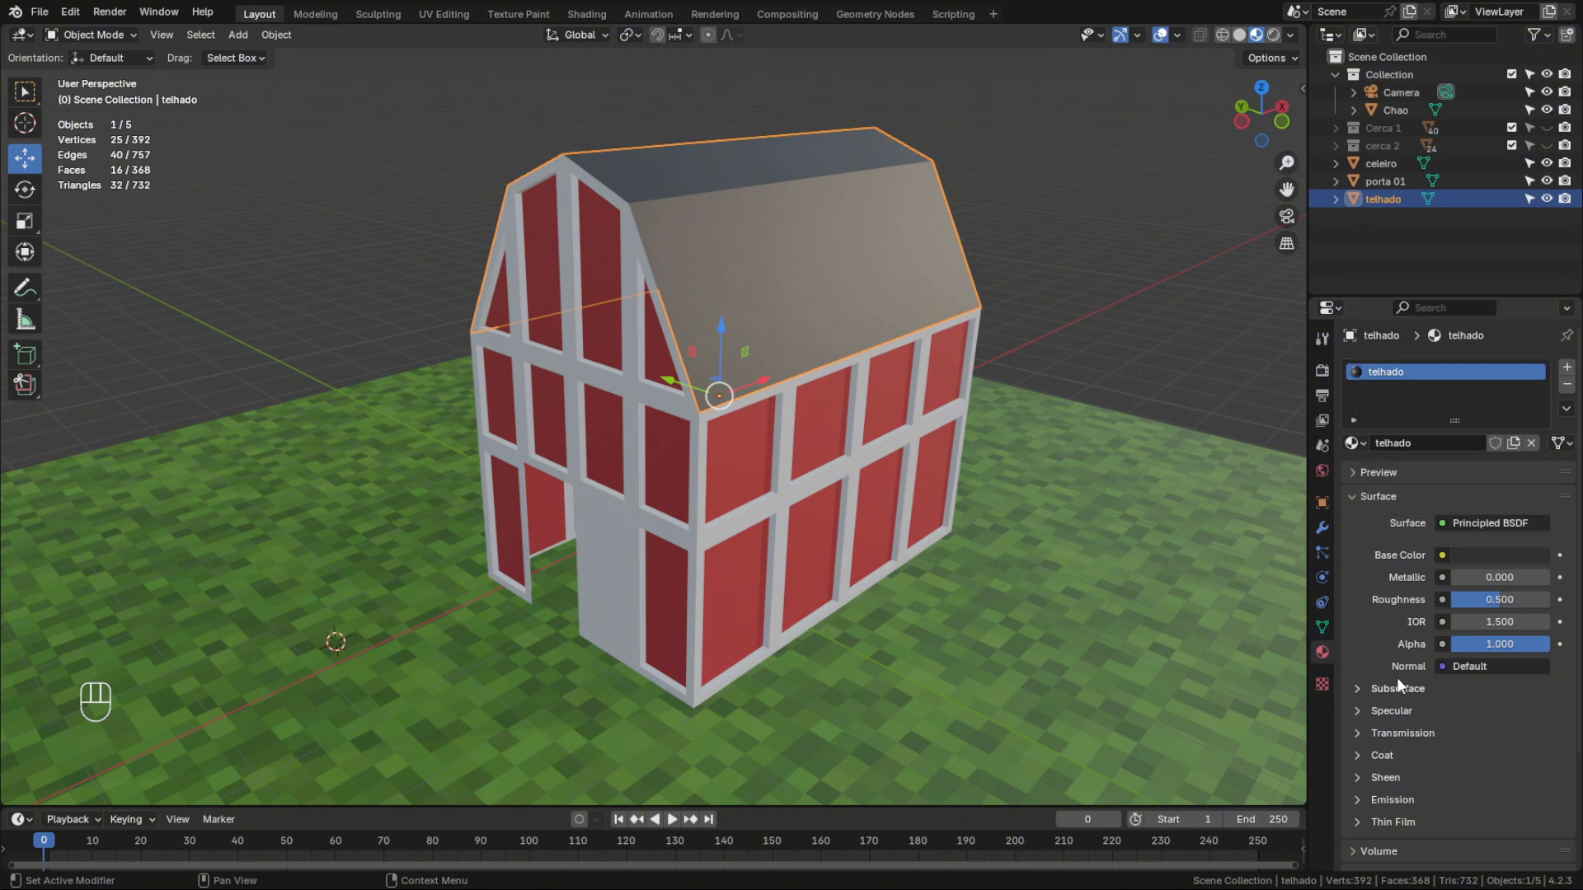
left_click(1067, 339)
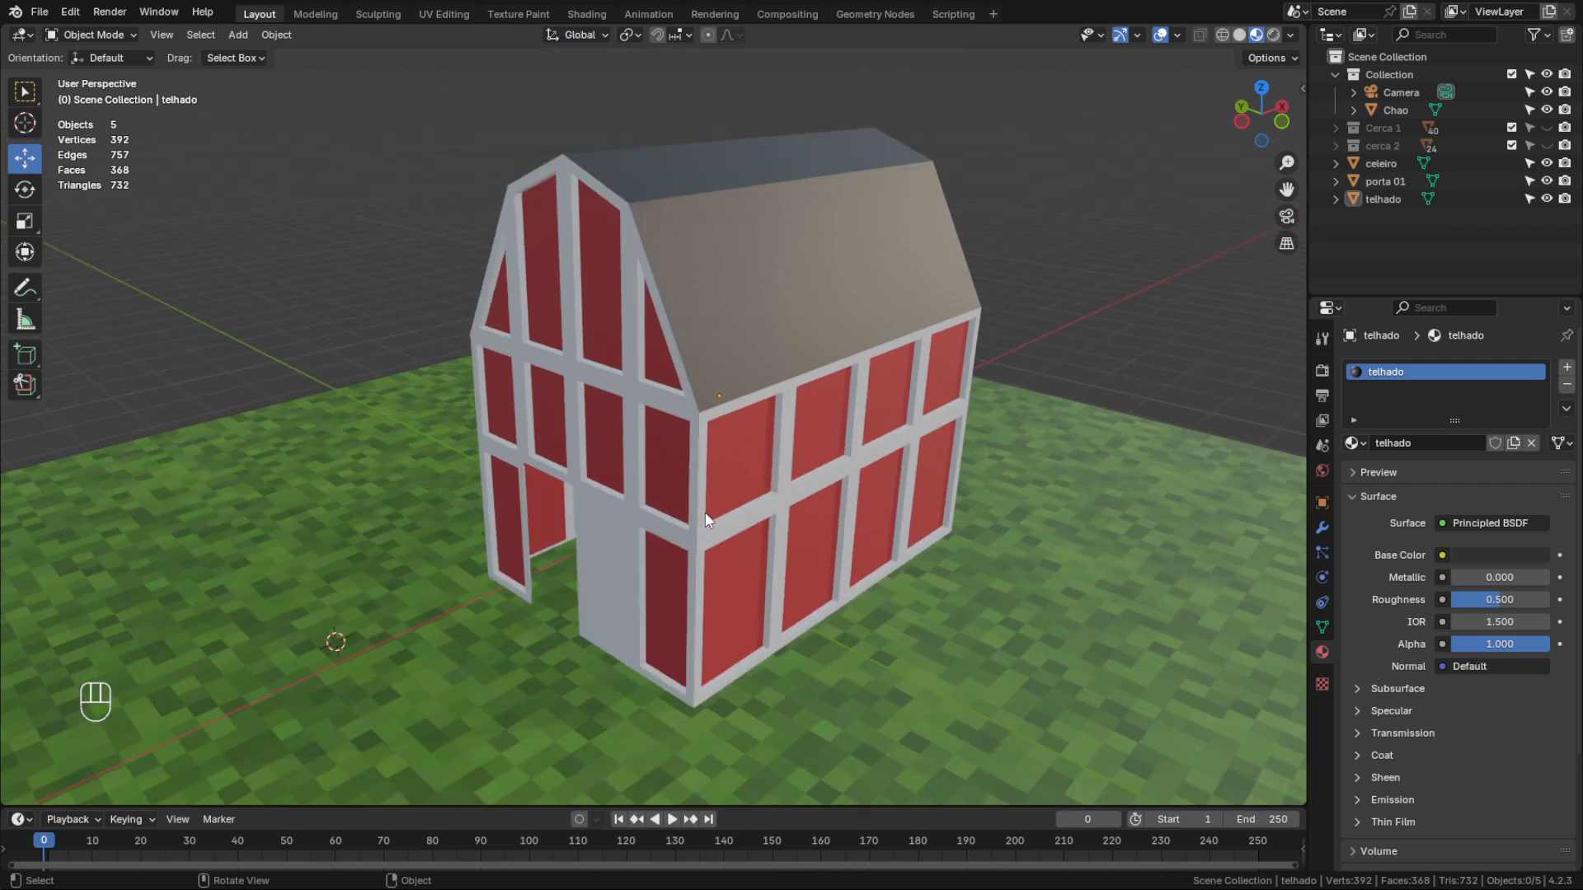
Select the barn door and, in left orthographic view, place the 3D cursor on its outer vertical edge at about mid-height
left_click(618, 577)
mouse_move(618, 577)
middle_mouse_down()
mouse_move(666, 579)
mouse_move(595, 563)
middle_mouse_up()
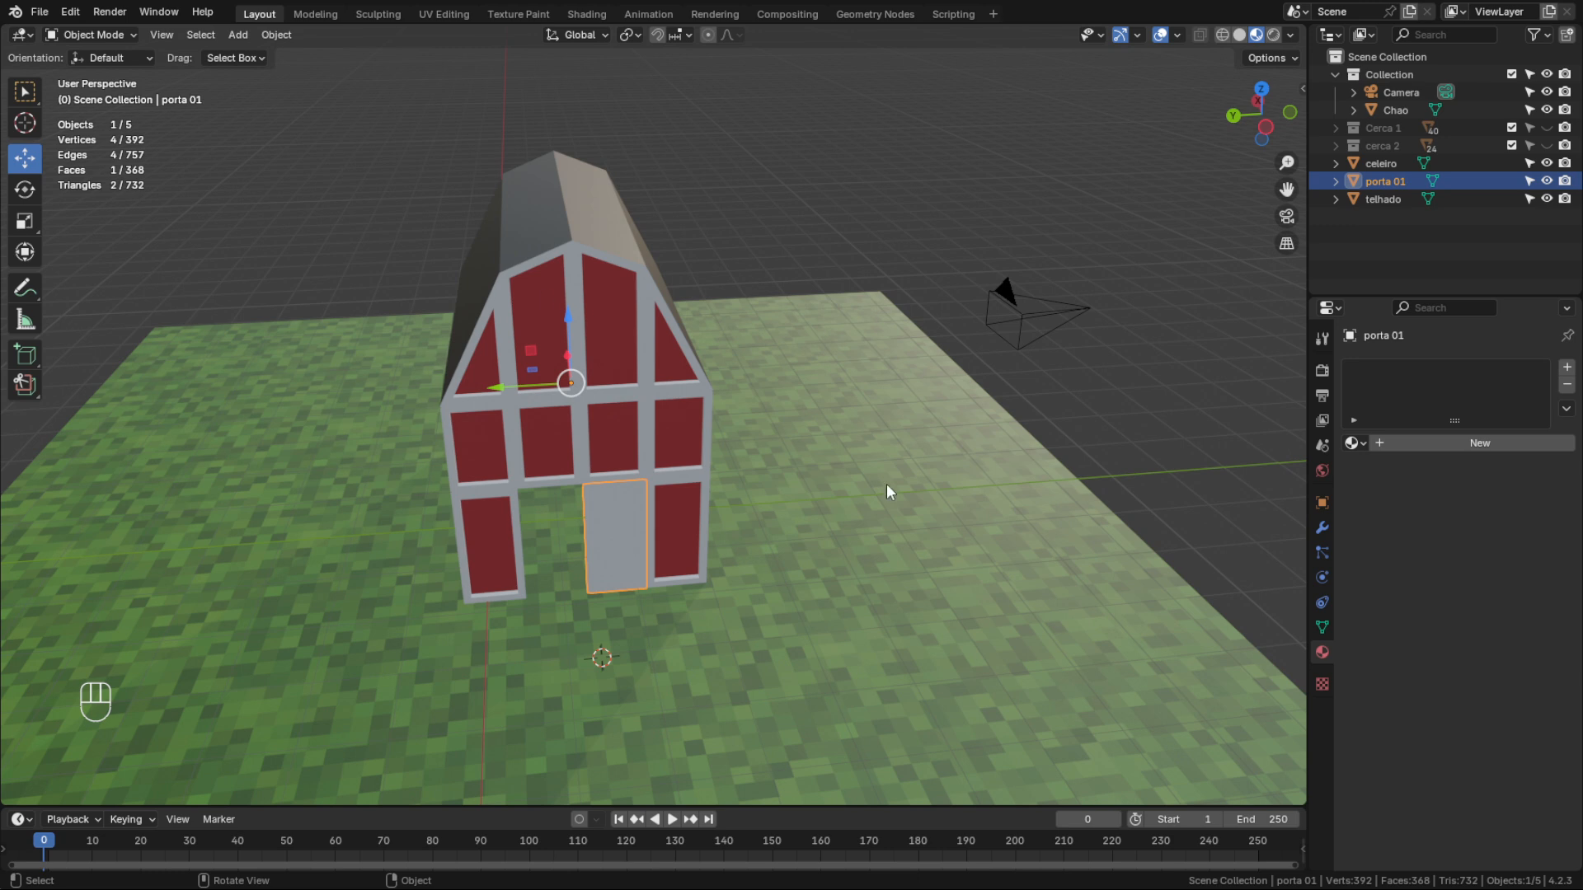
right_click(651, 516, "shift")
middle_click_drag(650, 516, 664, 439)
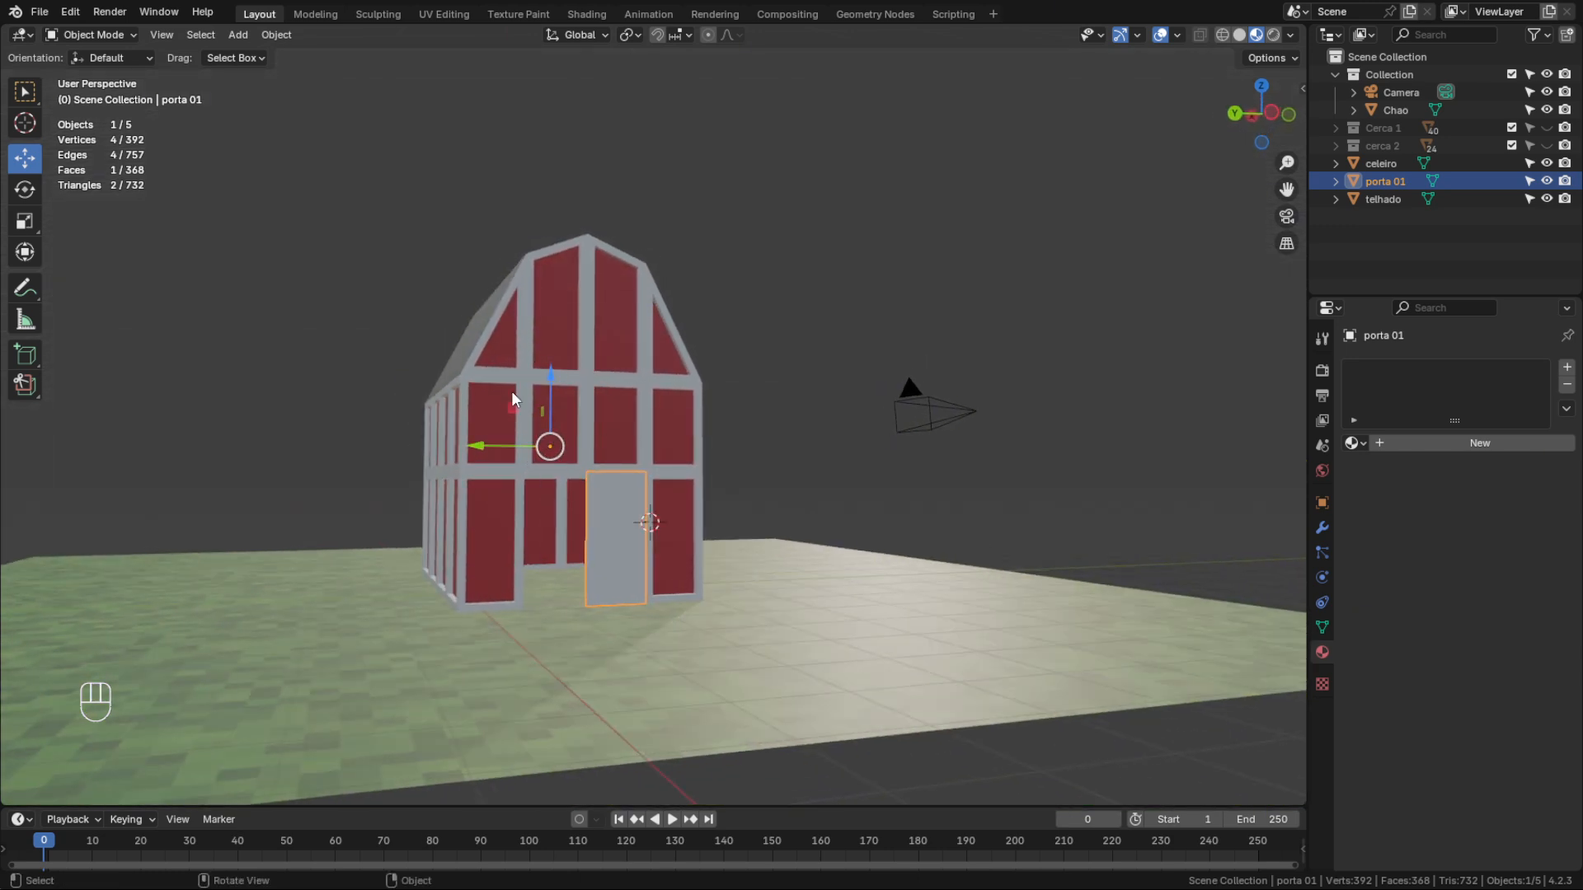
mouse_move(572, 502)
middle_mouse_down()
mouse_move(666, 512)
mouse_move(598, 536)
mouse_move(598, 517)
middle_mouse_up()
scroll(611, 534, "up", 3)
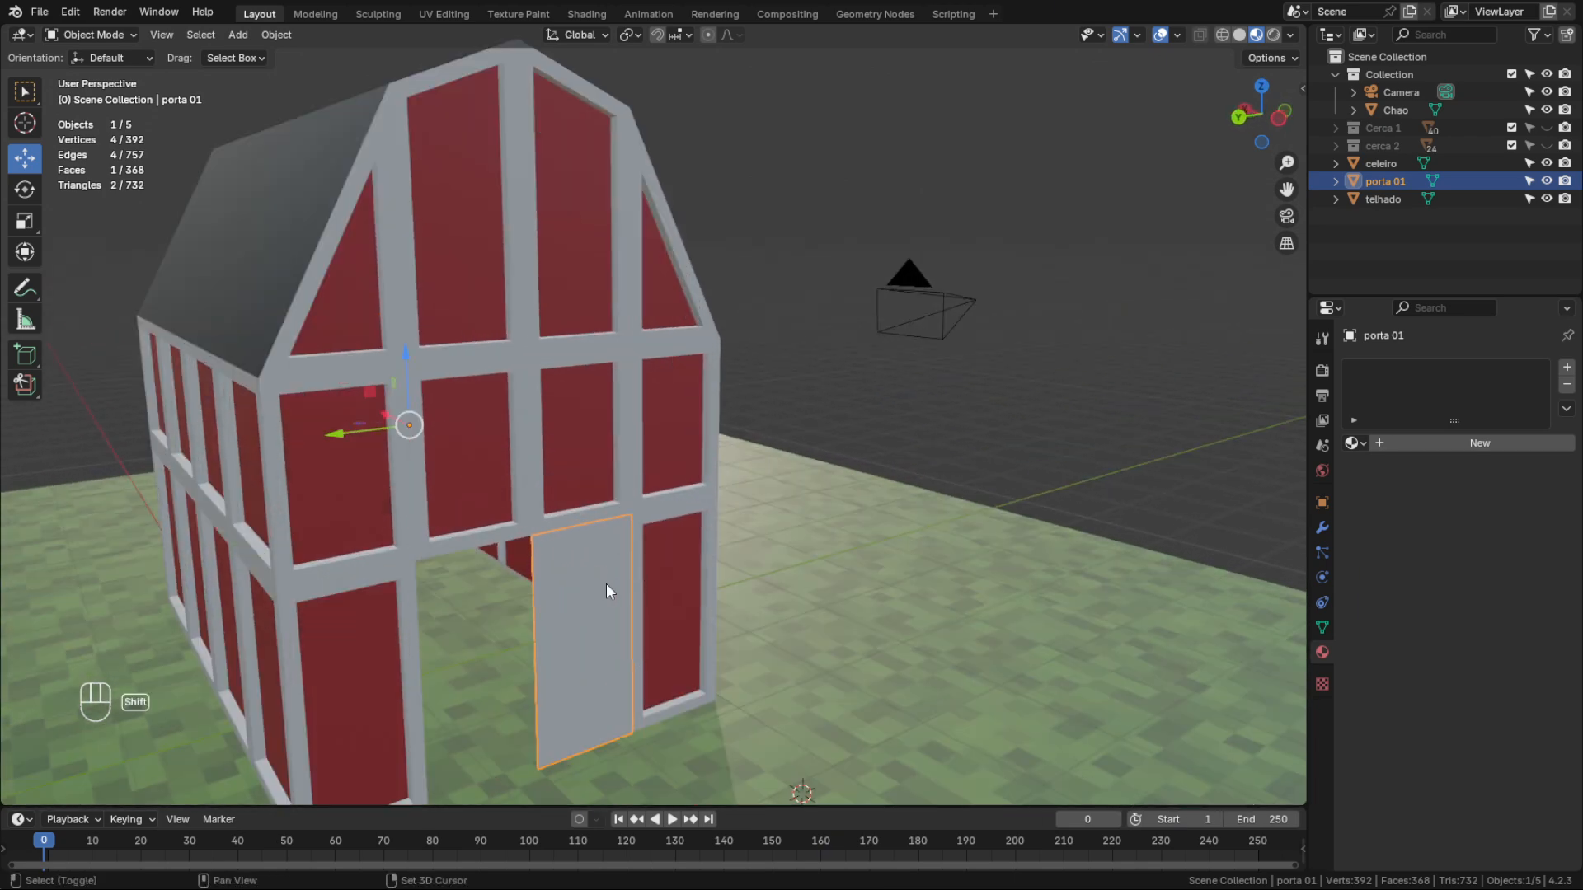
middle_click_drag(608, 585, 615, 482, "shift")
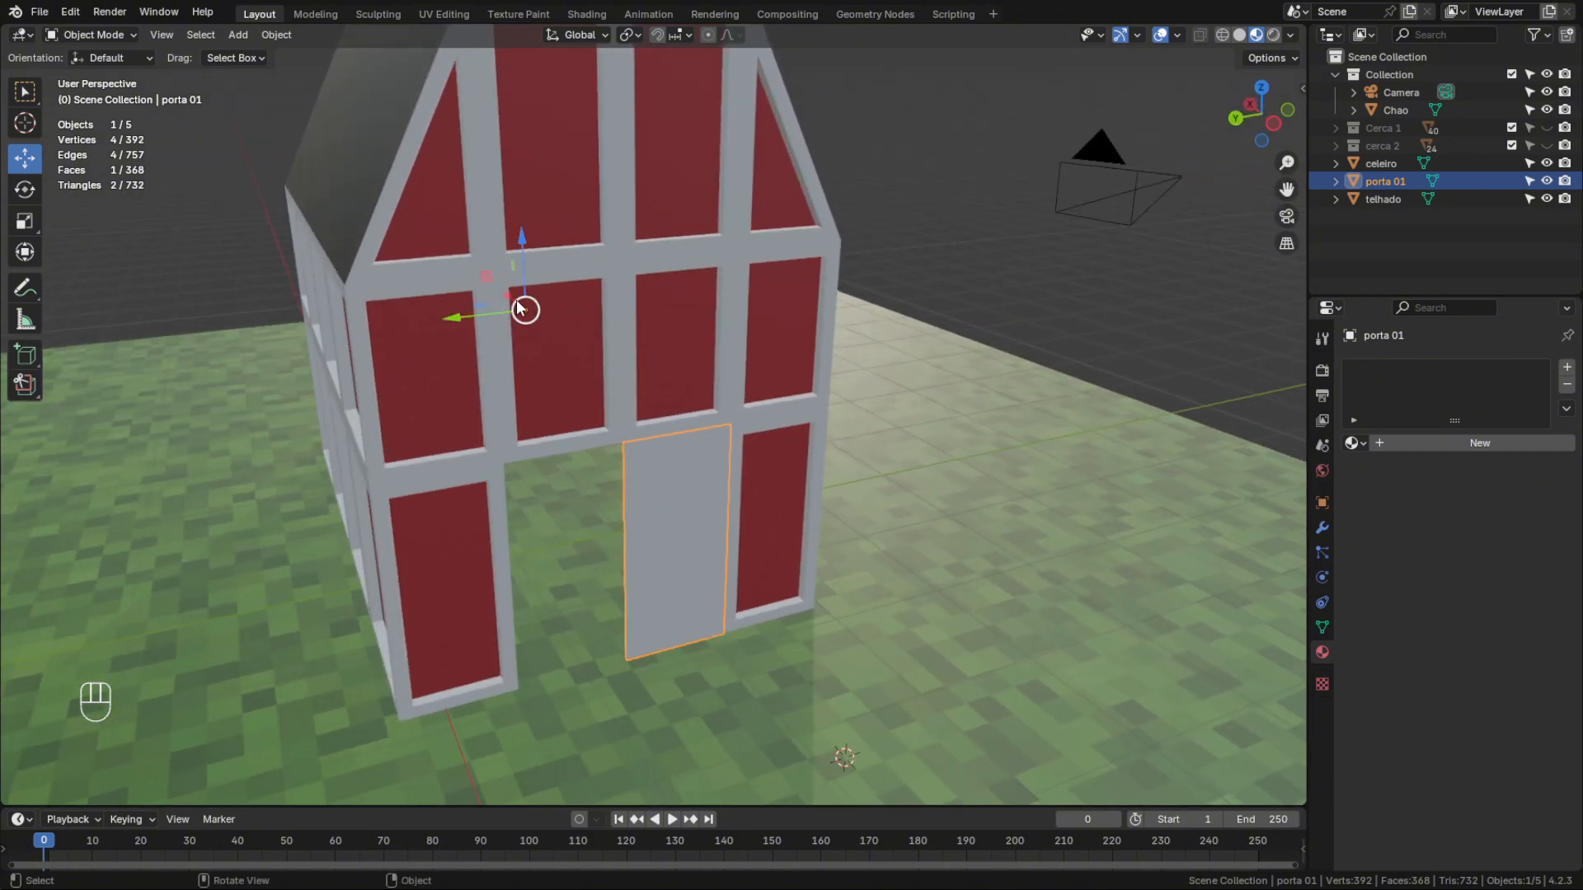
key("KP_3")
key("ctrl+KP_3")
scroll(657, 534, "up", 5)
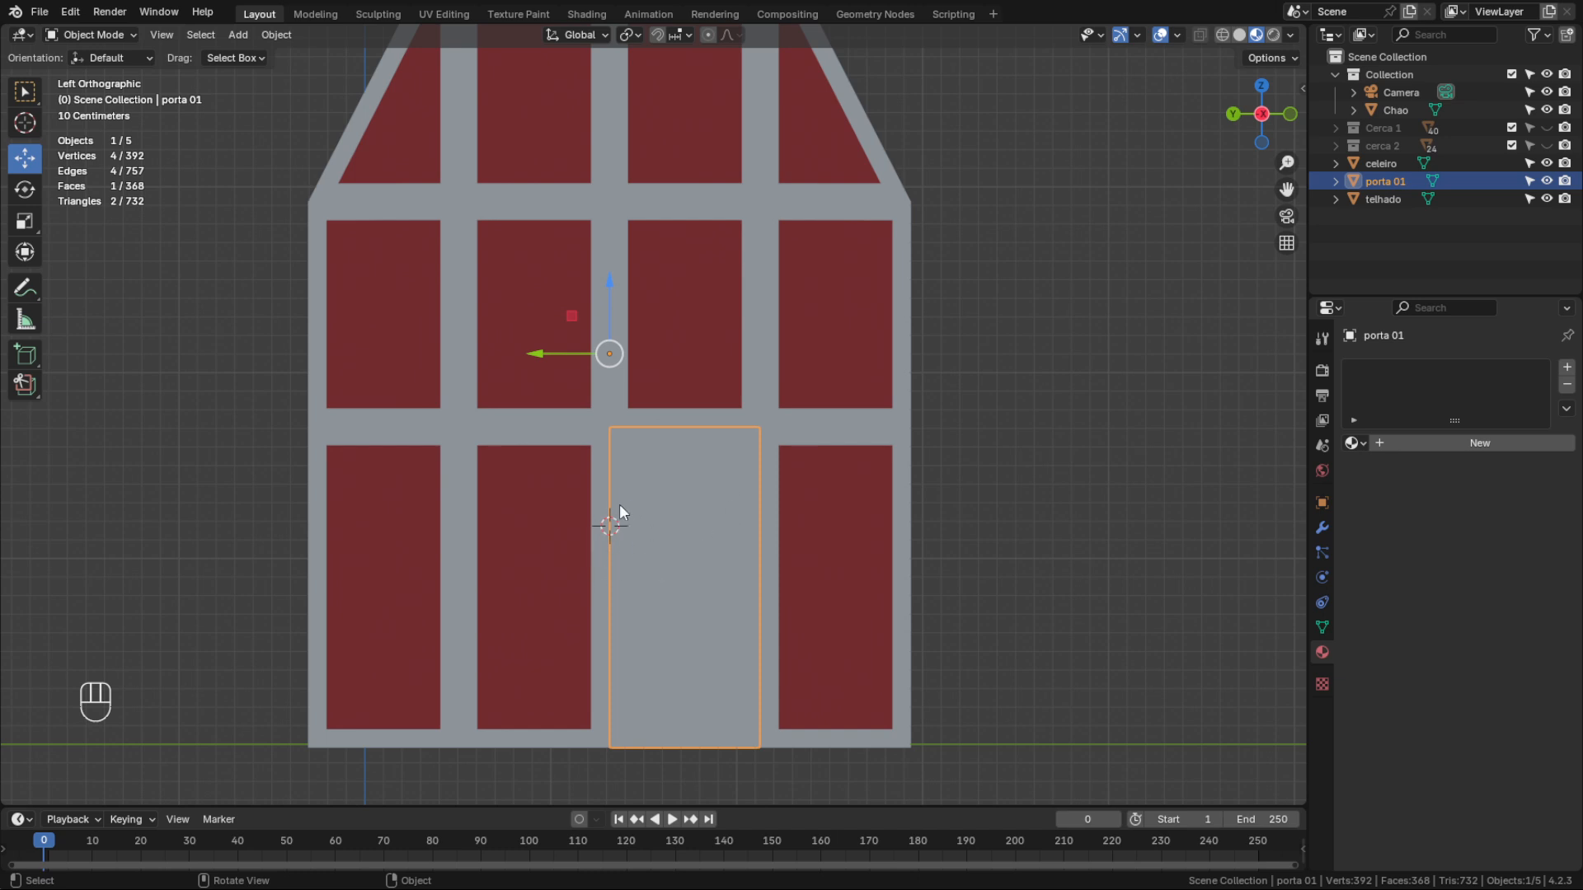
left_click(25, 124)
scroll(759, 581, "up", 2)
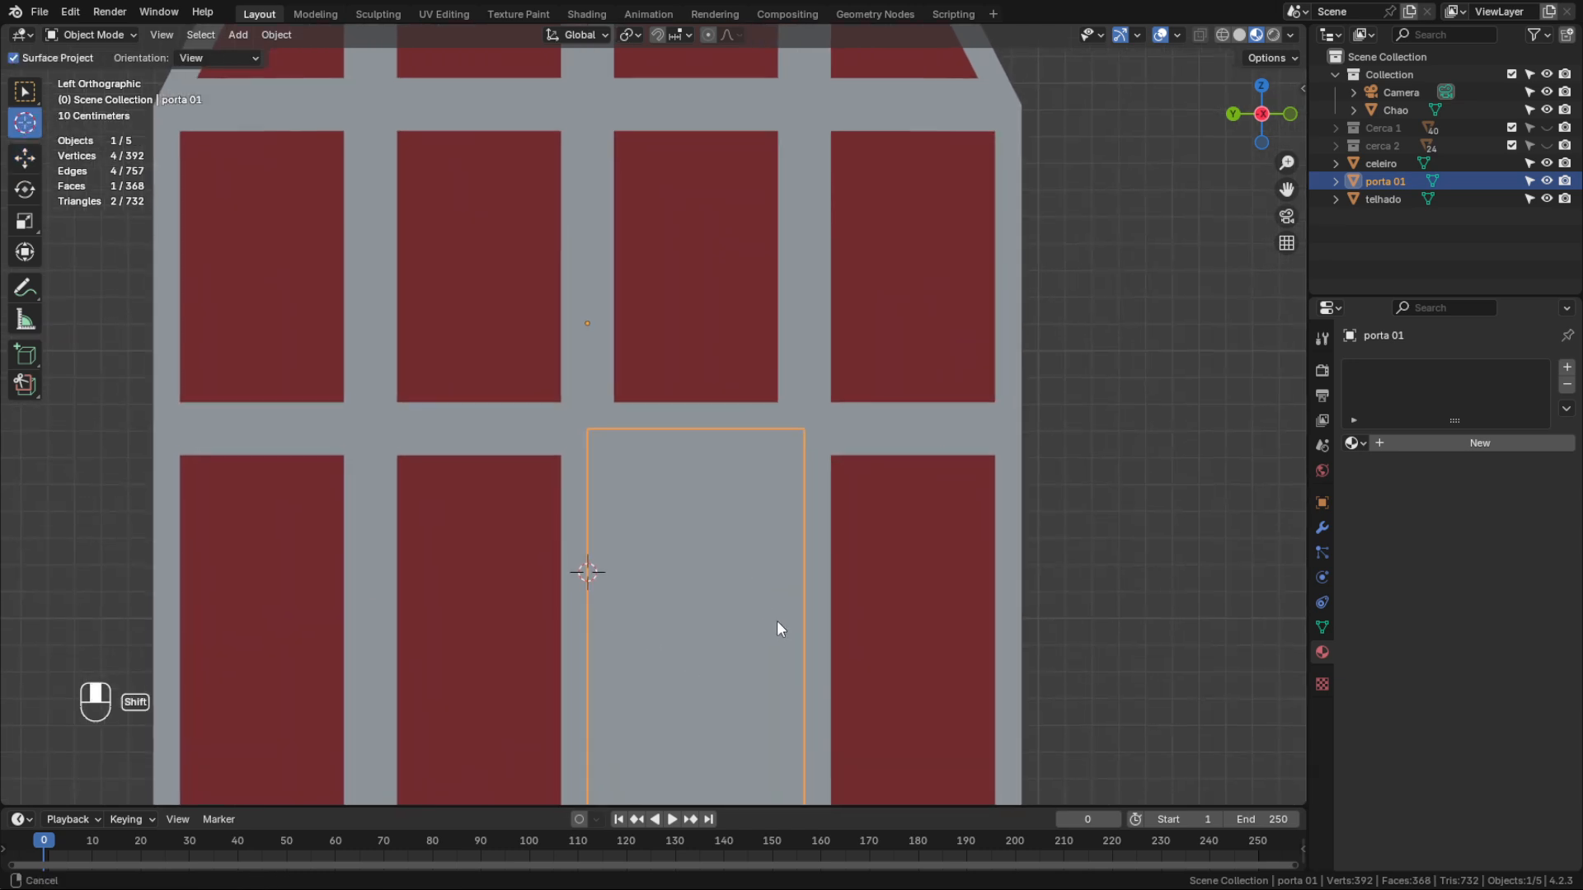
middle_click_drag(777, 621, 727, 428, "shift")
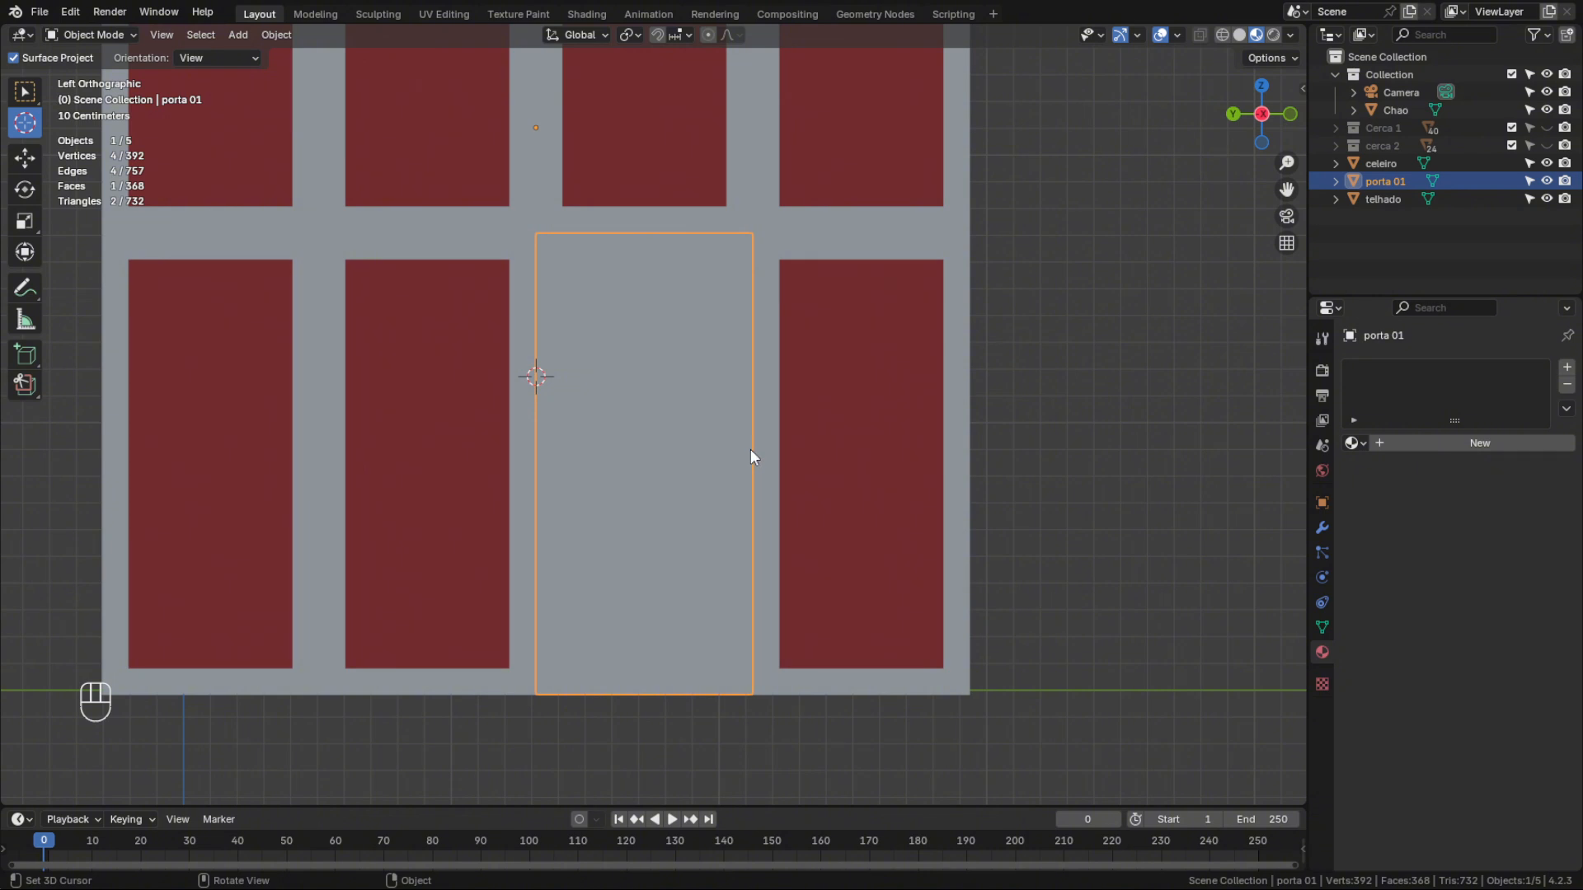
left_click(752, 452)
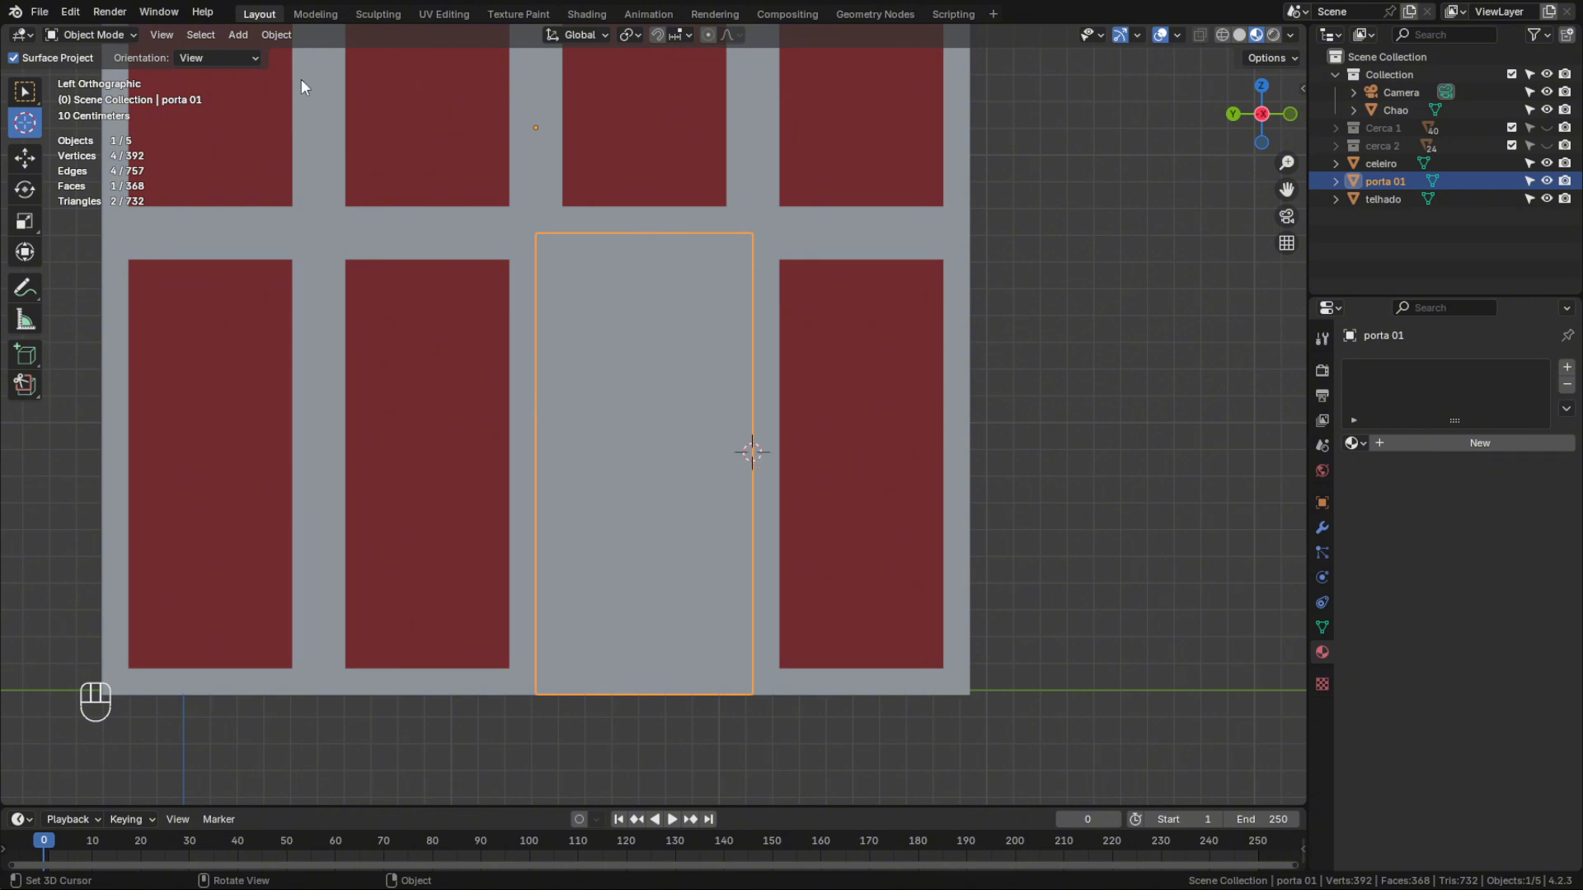
Set the door's origin to the 3D cursor and activate the Move tool
left_click(272, 34)
mouse_move(309, 71)
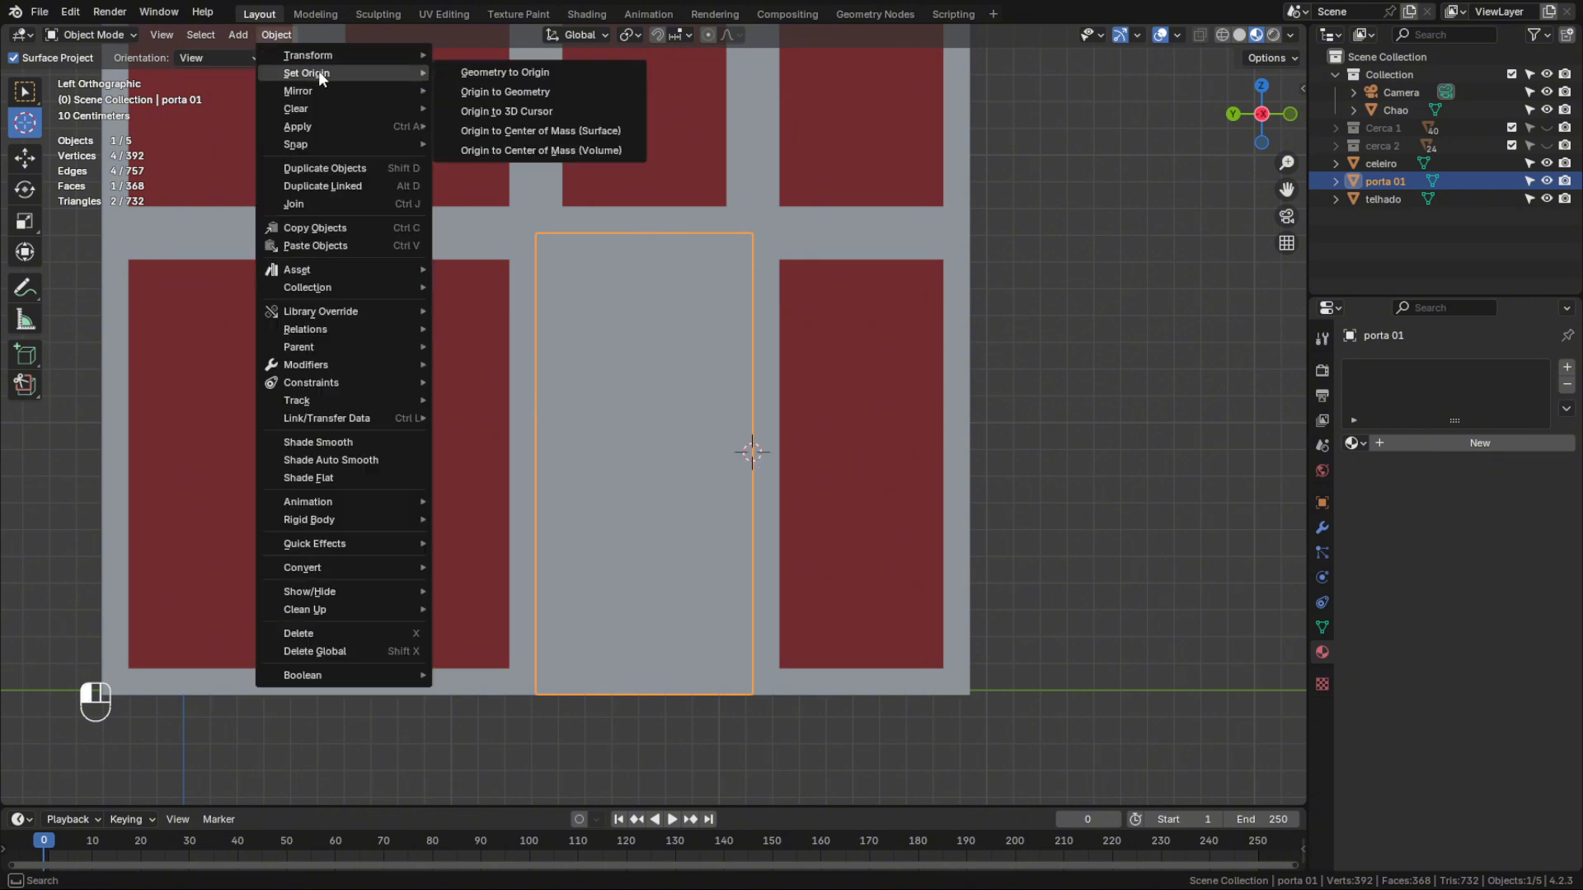
left_click(523, 112)
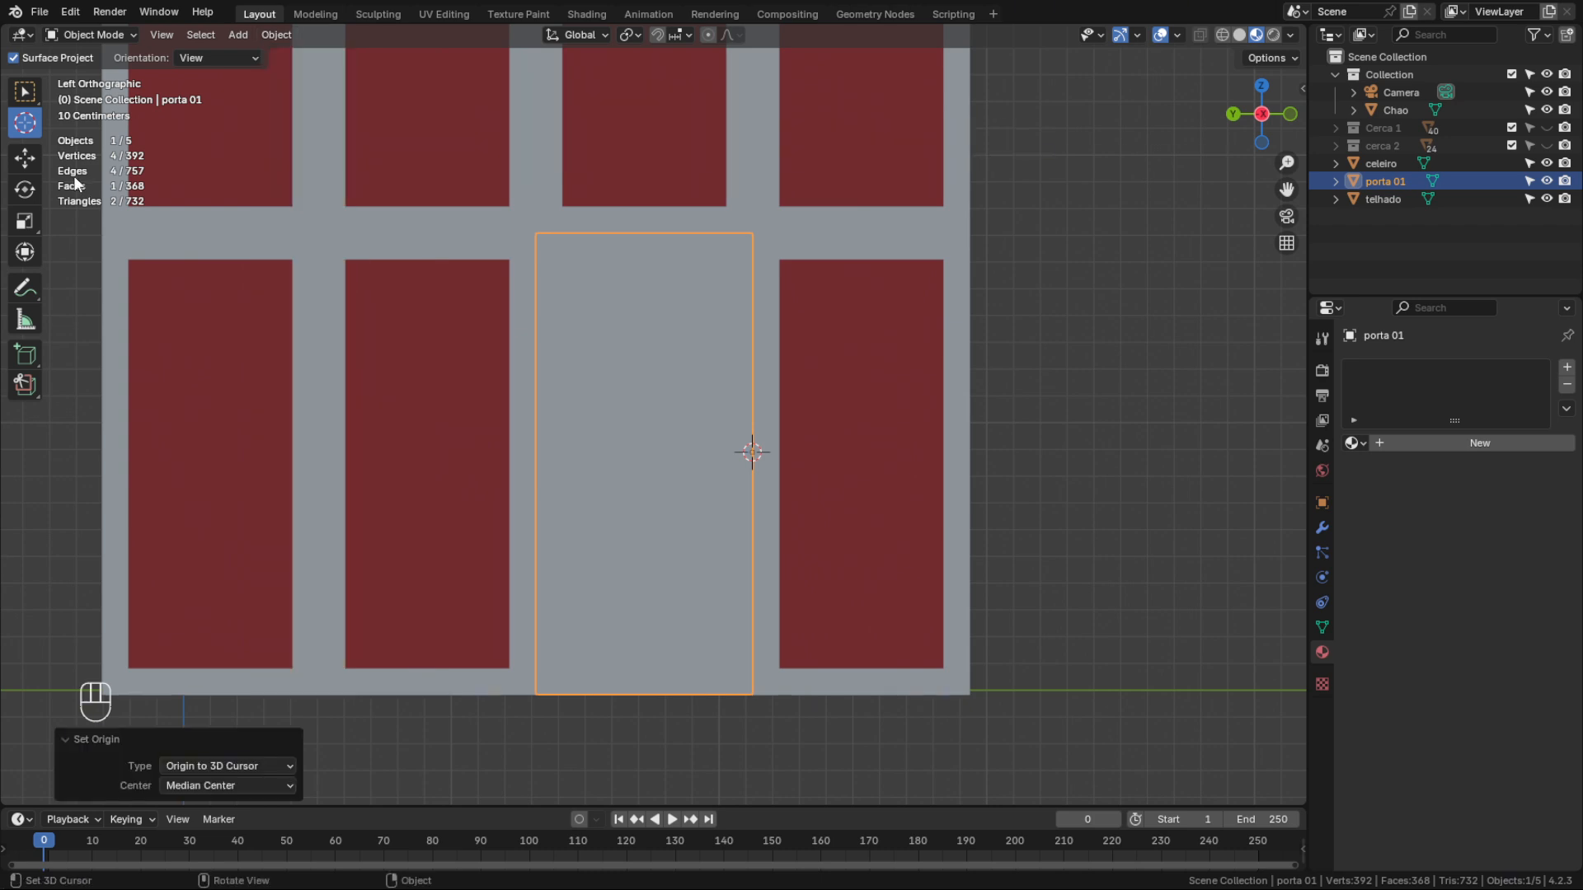
left_click(25, 157)
Try rotating the door about the vertical axis through its new origin, and undo the rotation
middle_click_drag(554, 556, 628, 525)
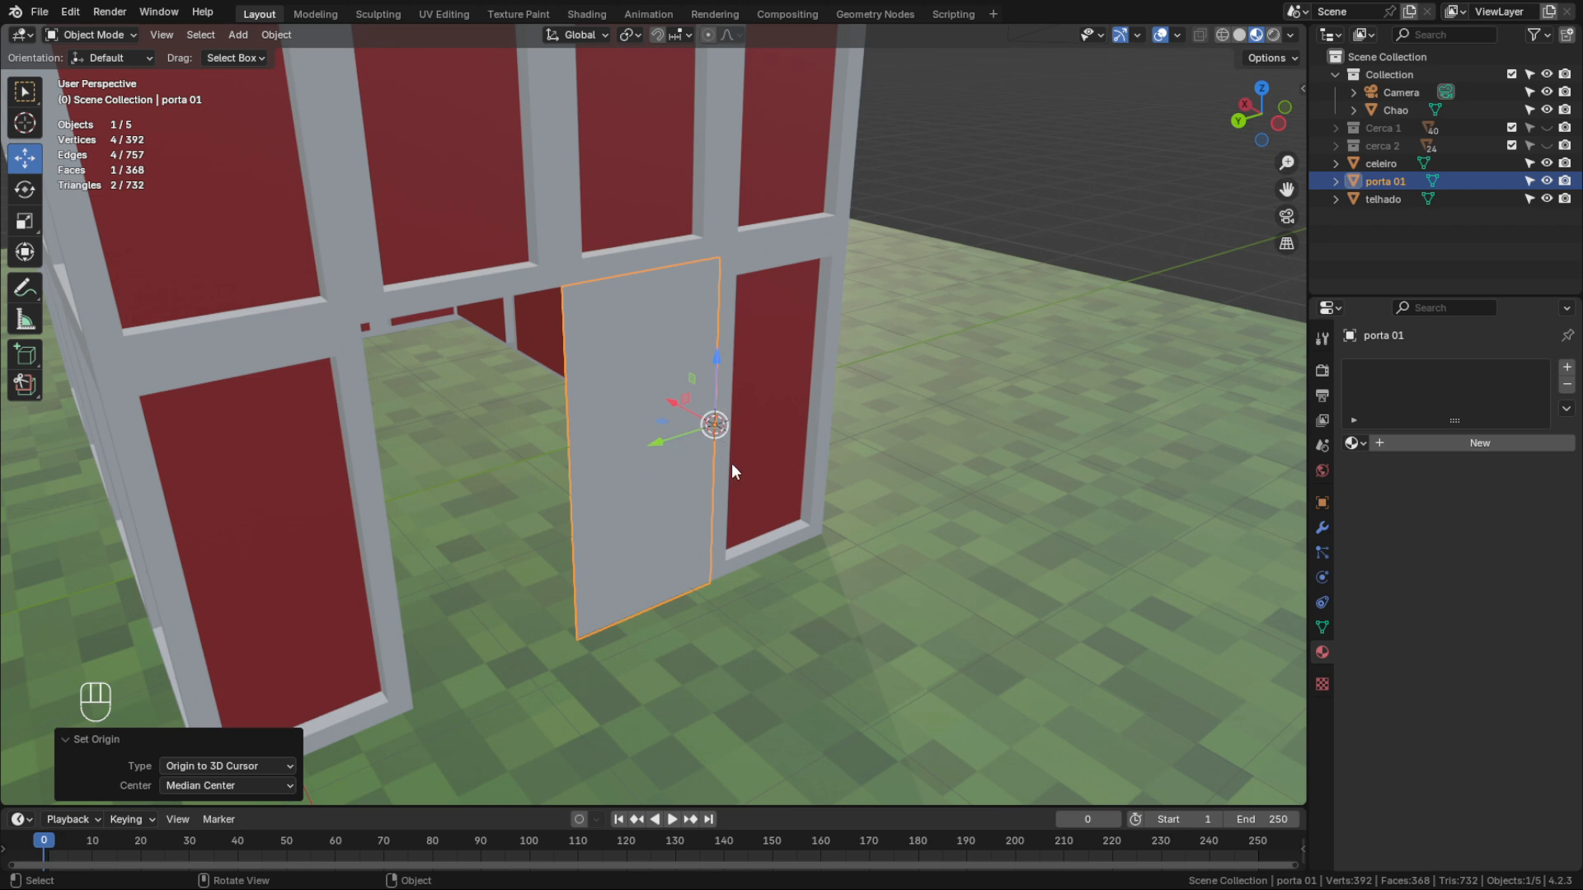
left_click(24, 189)
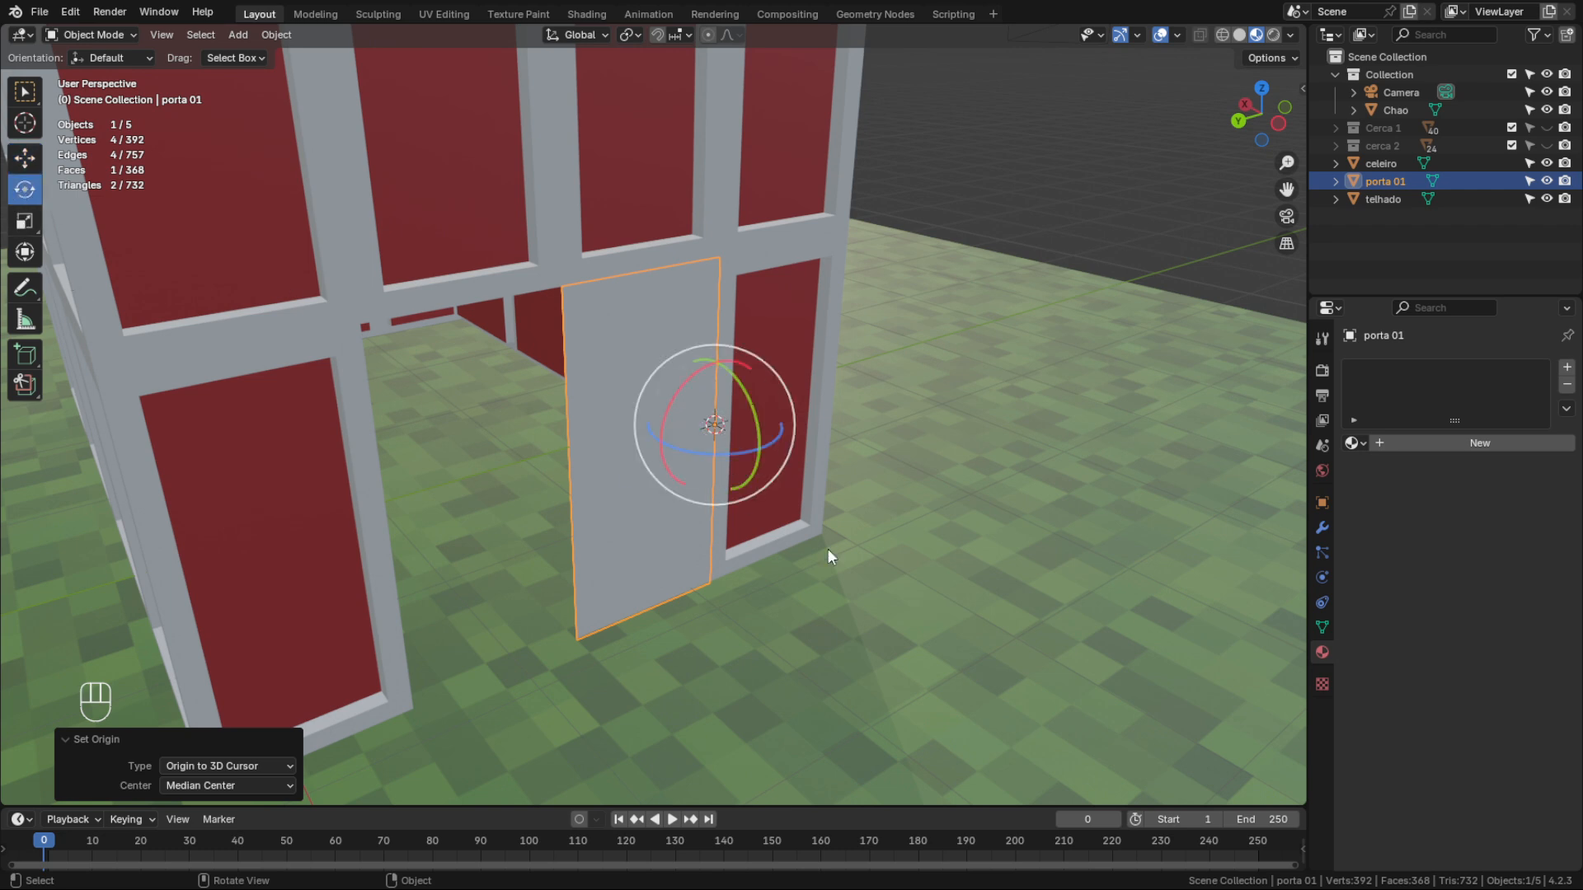
left_click_drag(740, 452, 827, 468)
key("ctrl+z")
In Edit Mode, extrude the door face outward by about 0.079 m to give the door thickness
mouse_move(773, 521)
middle_mouse_down()
mouse_move(746, 515)
mouse_move(774, 498)
middle_mouse_up()
key("Tab")
scroll(775, 497, "up", 3)
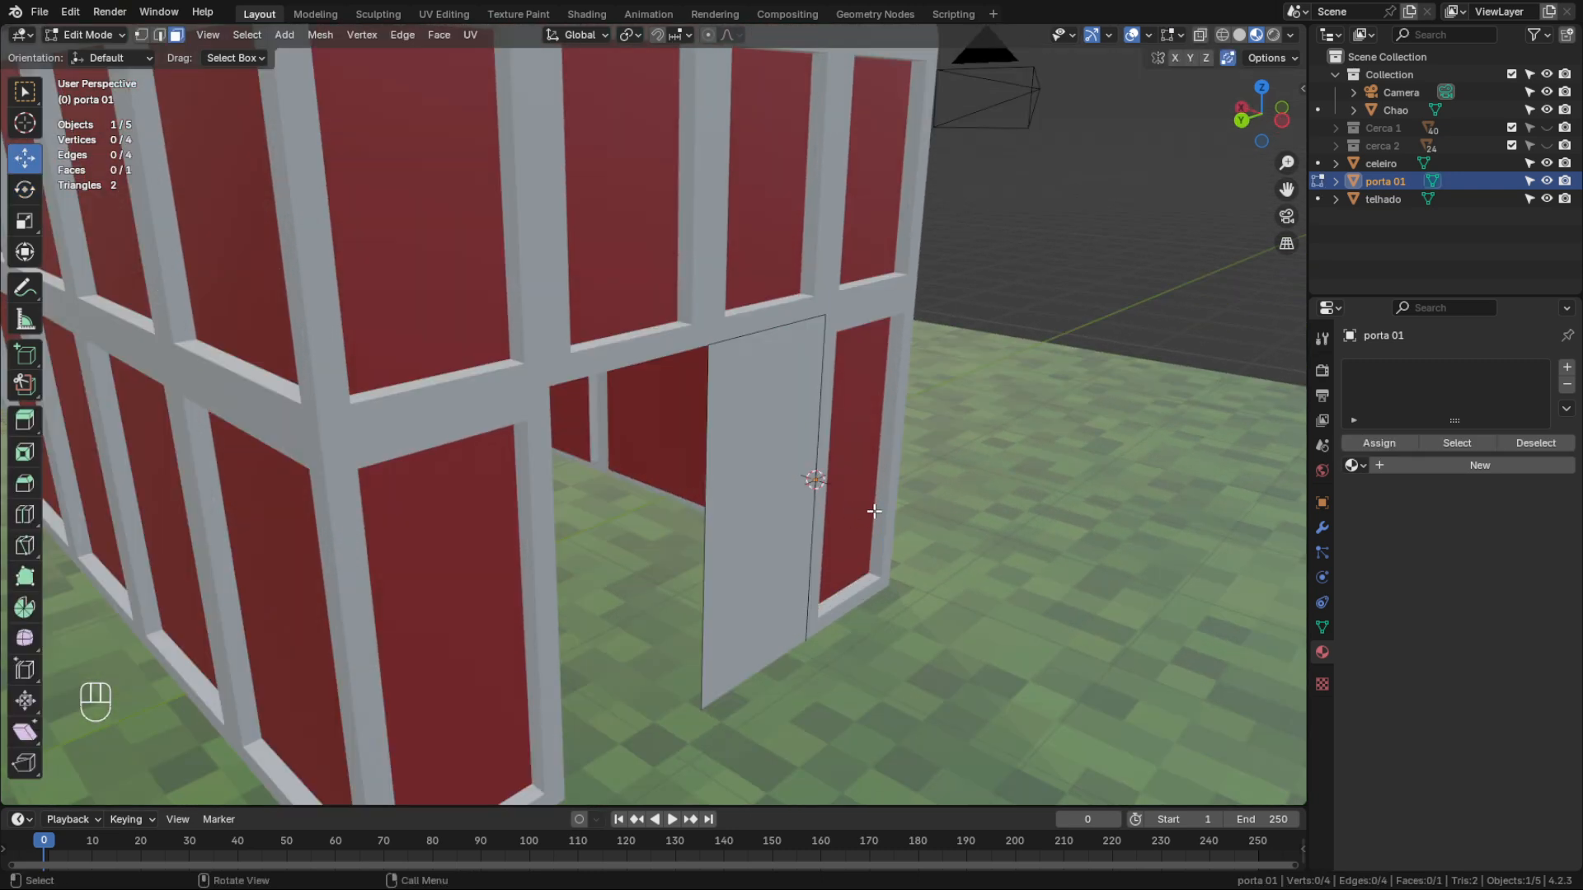
left_click(773, 477)
key("e")
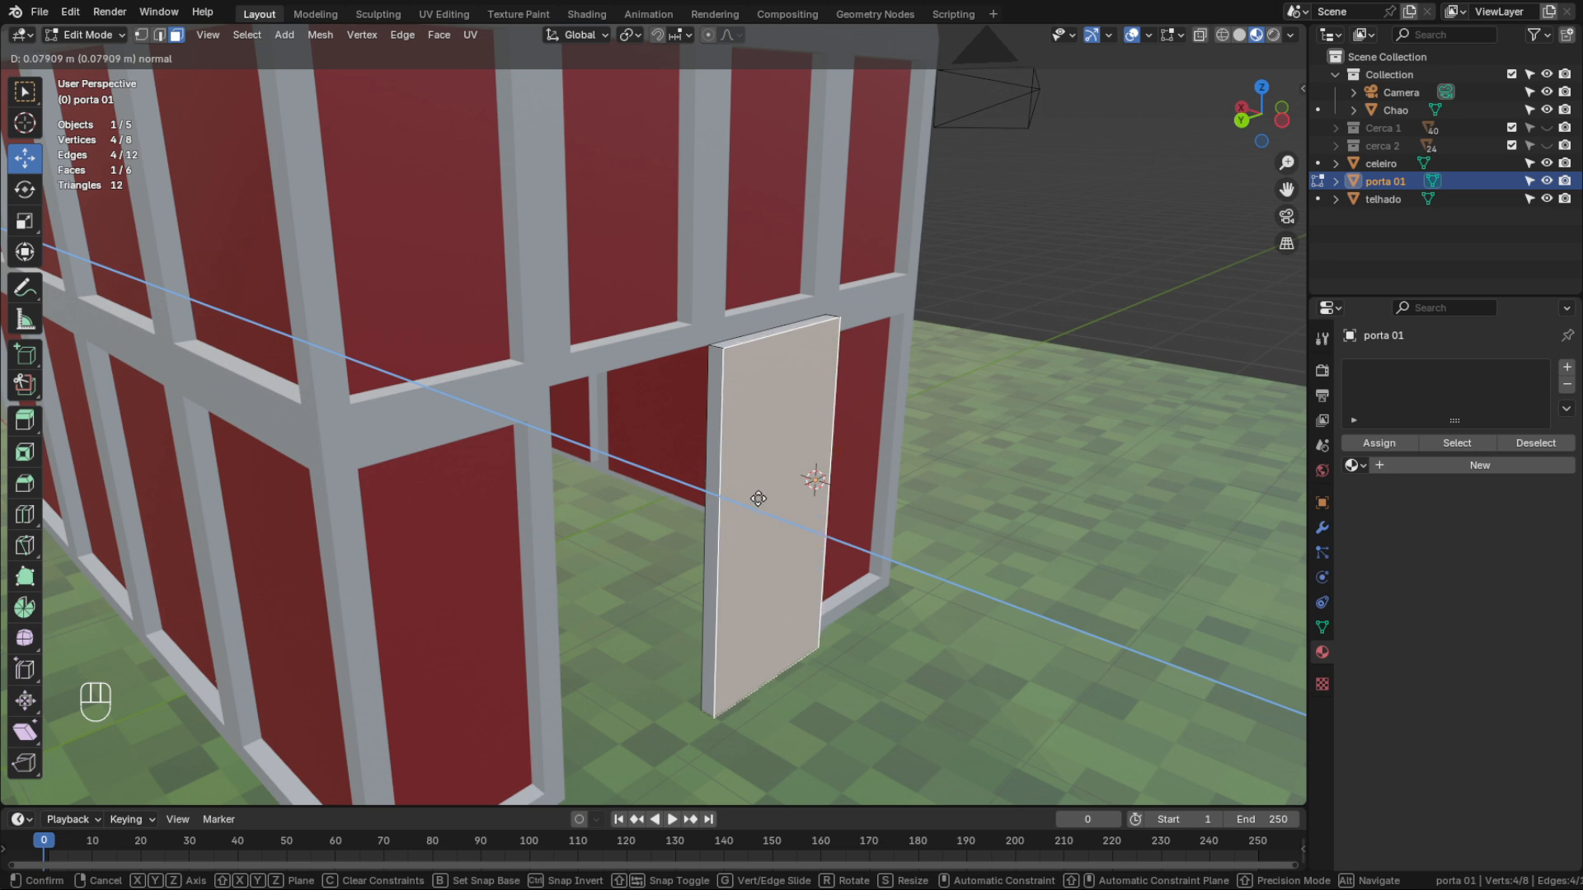
left_click(759, 498)
Inset the door's front face by 0.0575 m, extrude it inward by about 0.035 m, and return to Object Mode
key("i")
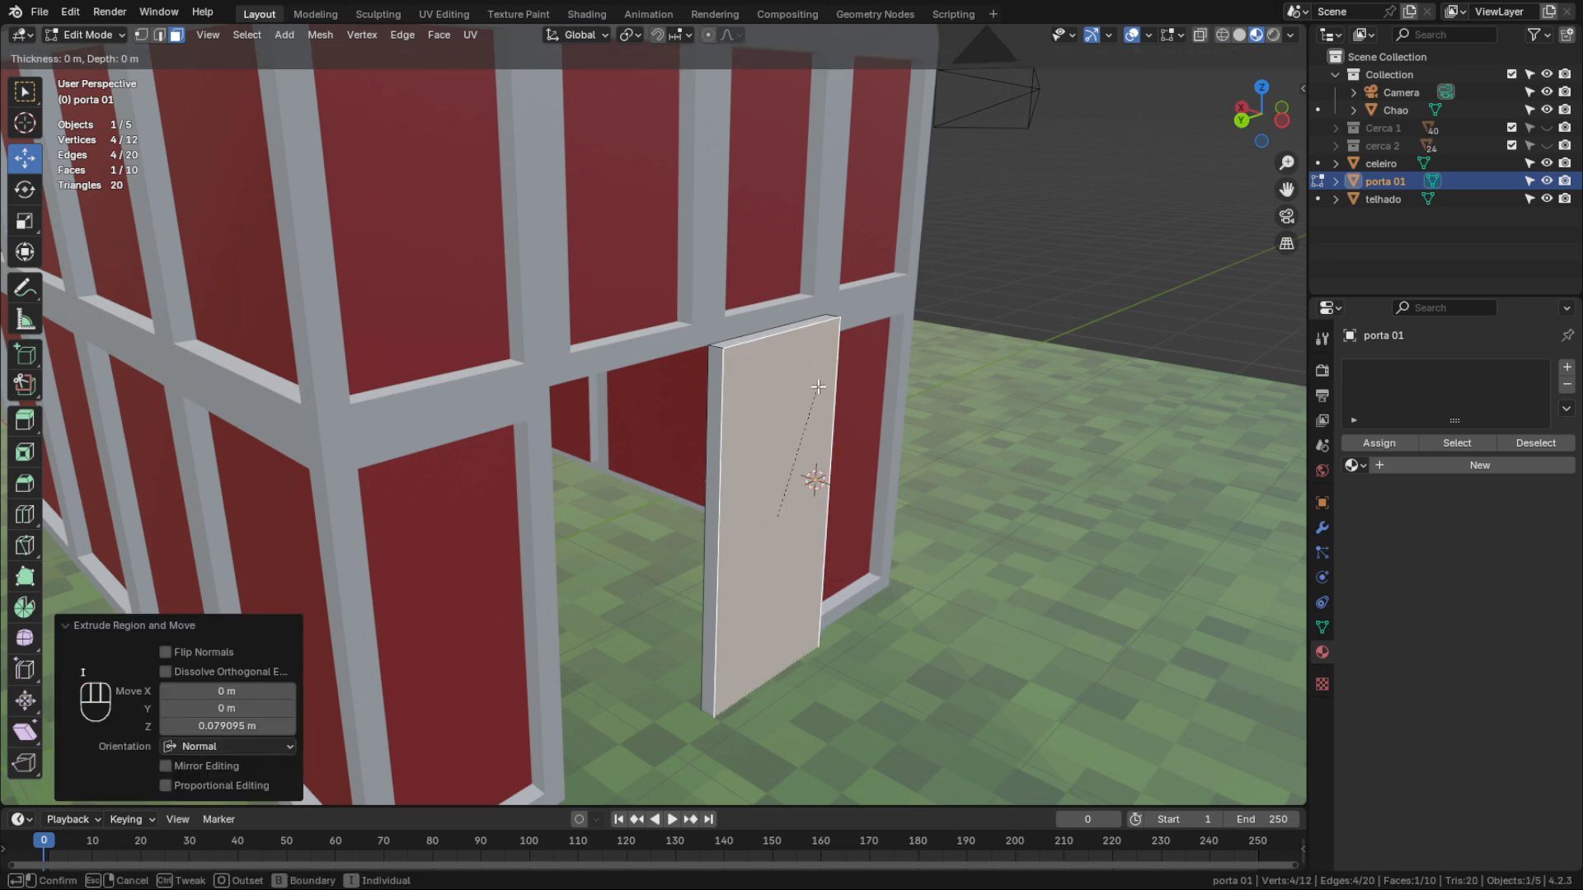
left_click(839, 488)
key("e")
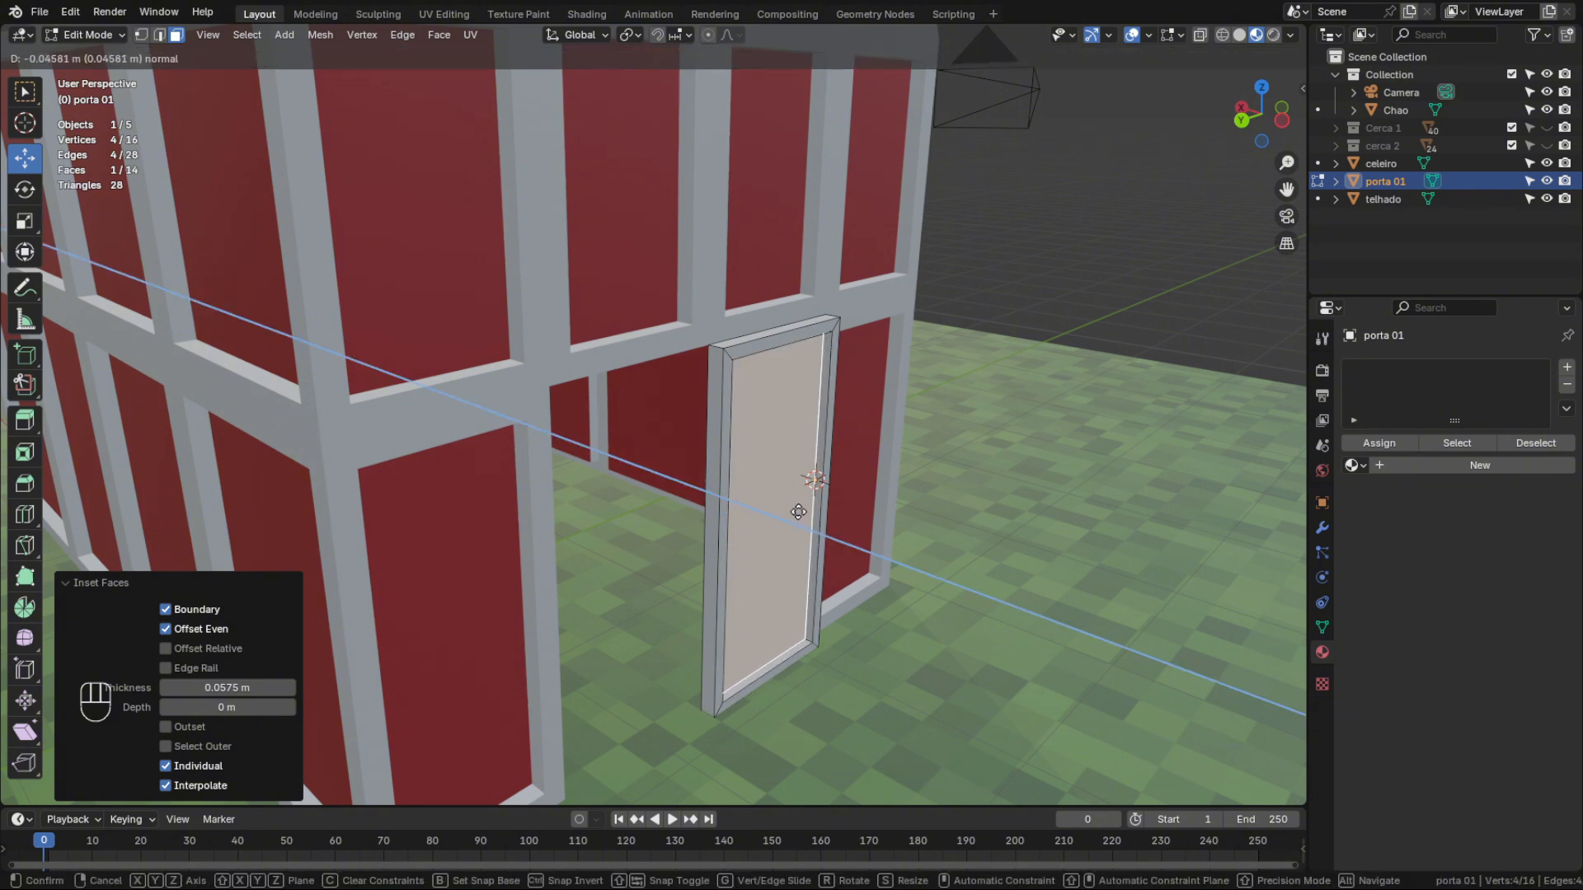
left_click(800, 512)
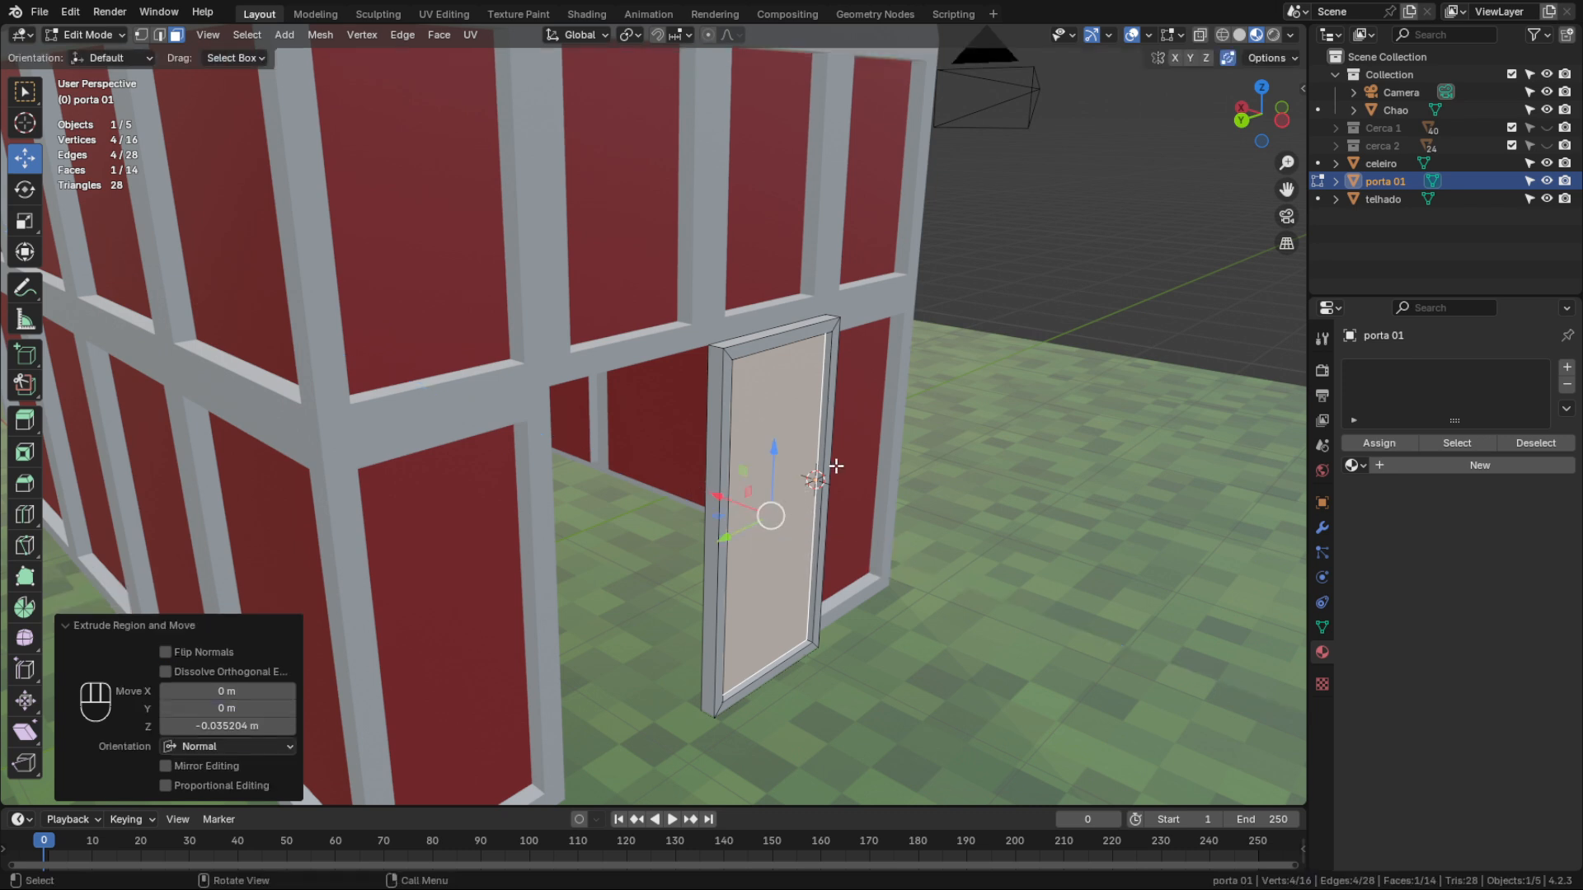
key("Tab")
left_click(971, 293)
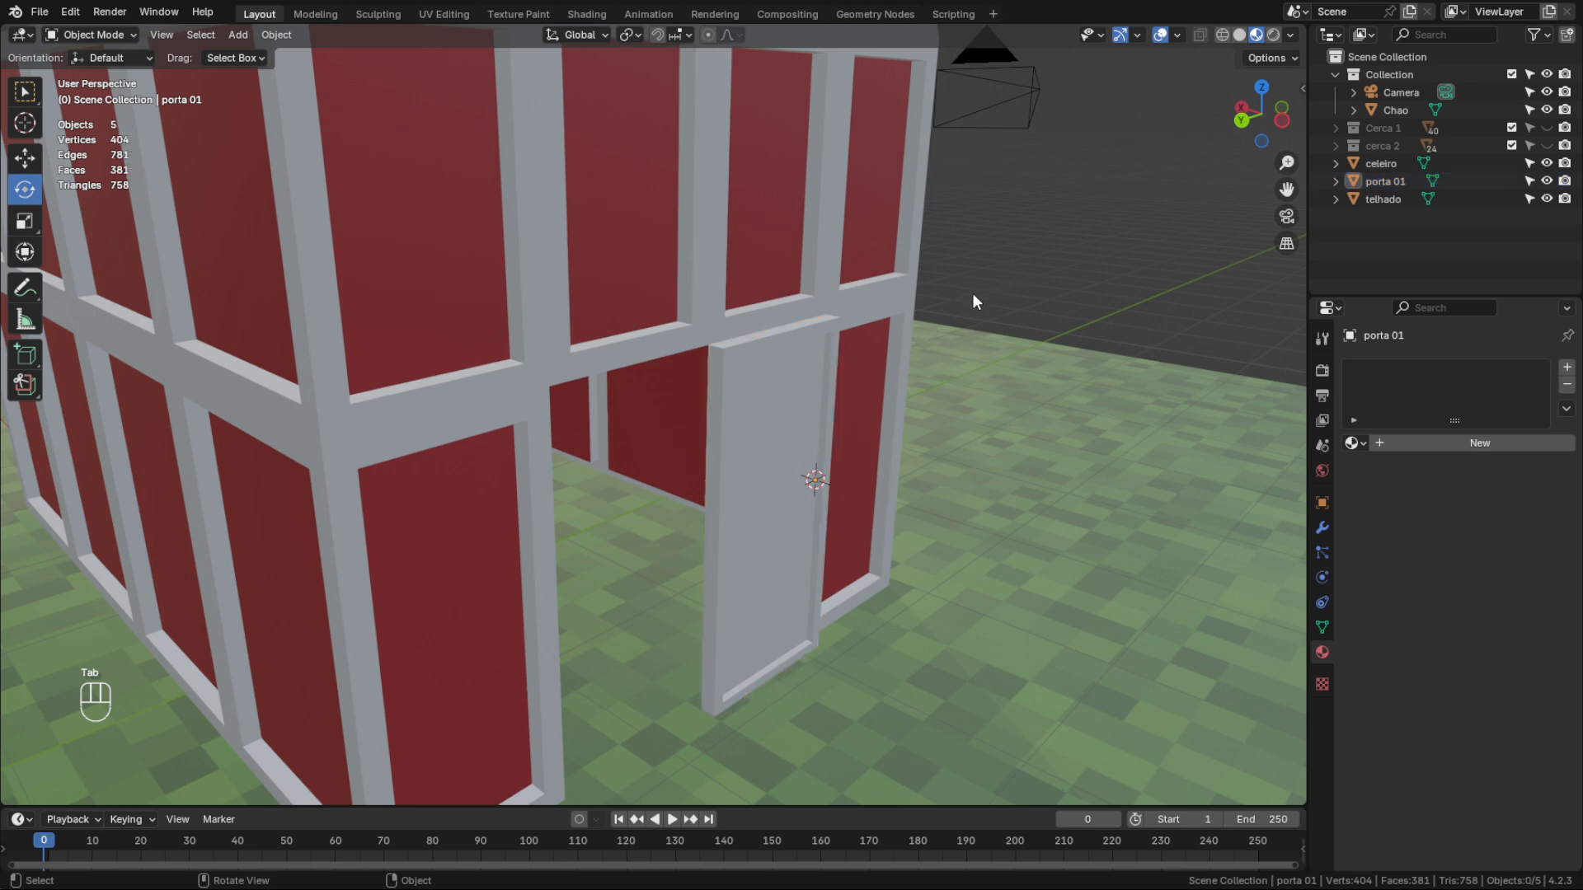
Give the door the existing celeiro vermelho material in Edit Mode with its recessed panel face selected
left_click(782, 383)
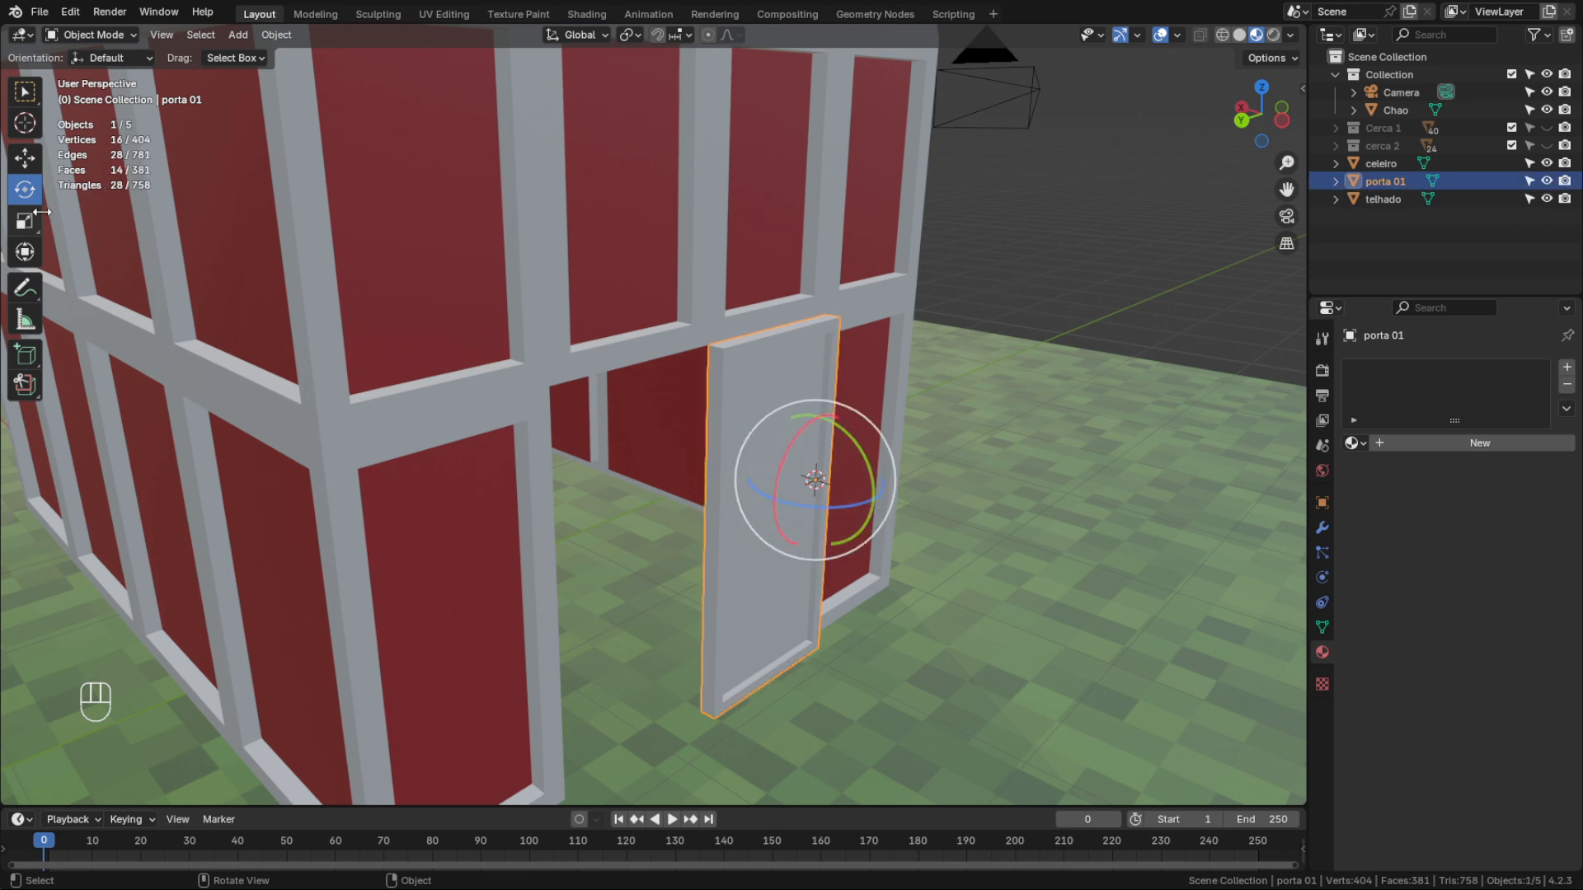
left_click(25, 157)
left_click_drag(763, 472, 743, 449)
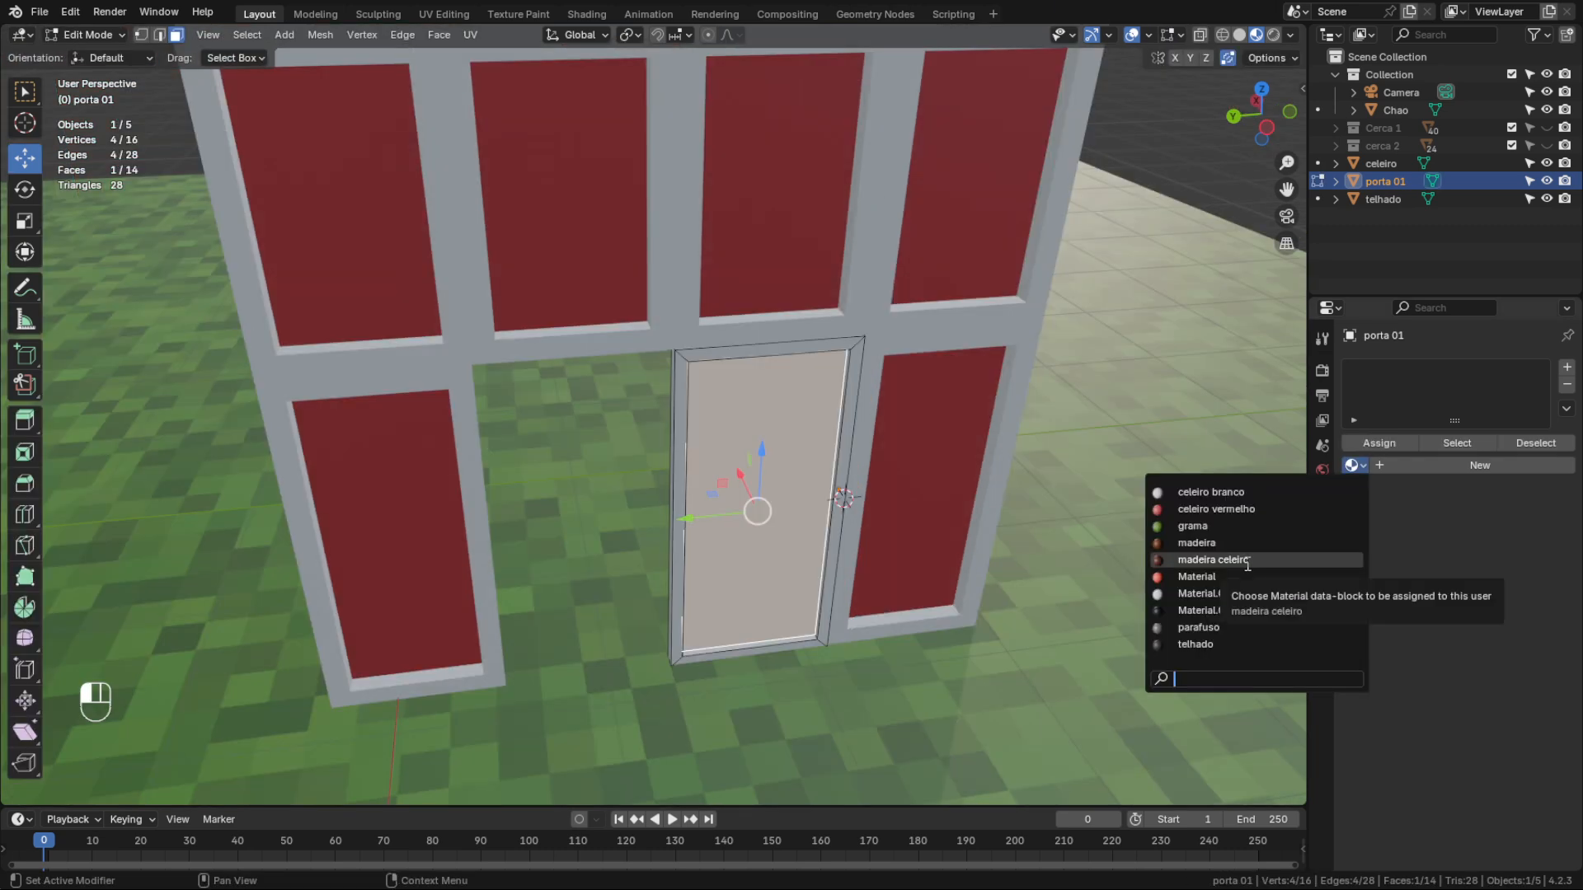
left_click(1255, 508)
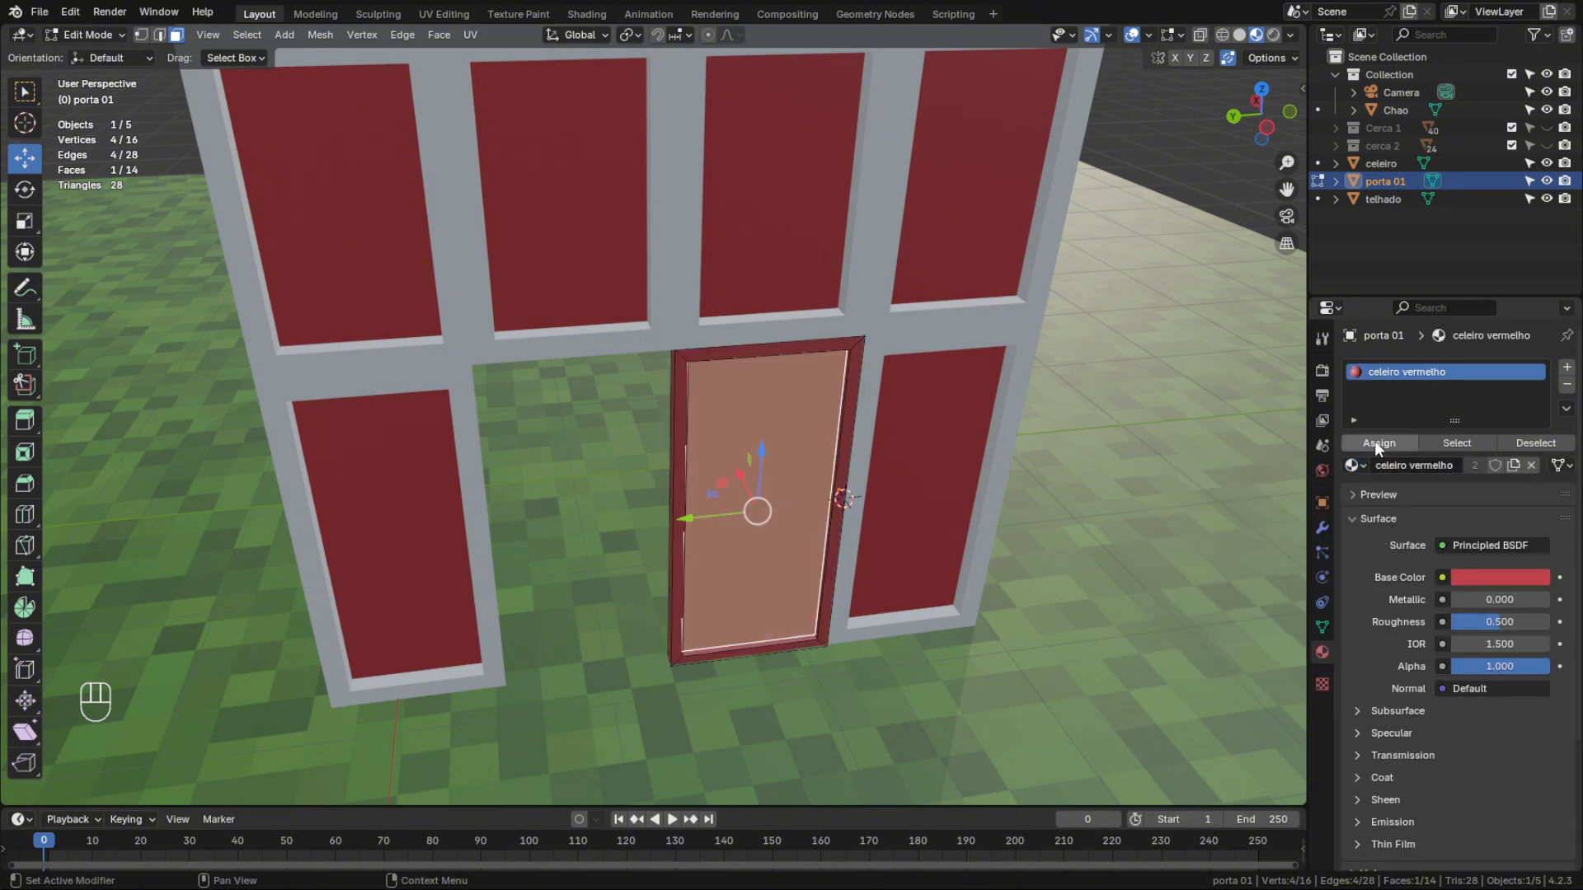
Add a second material slot to the door and link the existing celeiro branco material to it
left_click(1567, 370)
left_click(1356, 494)
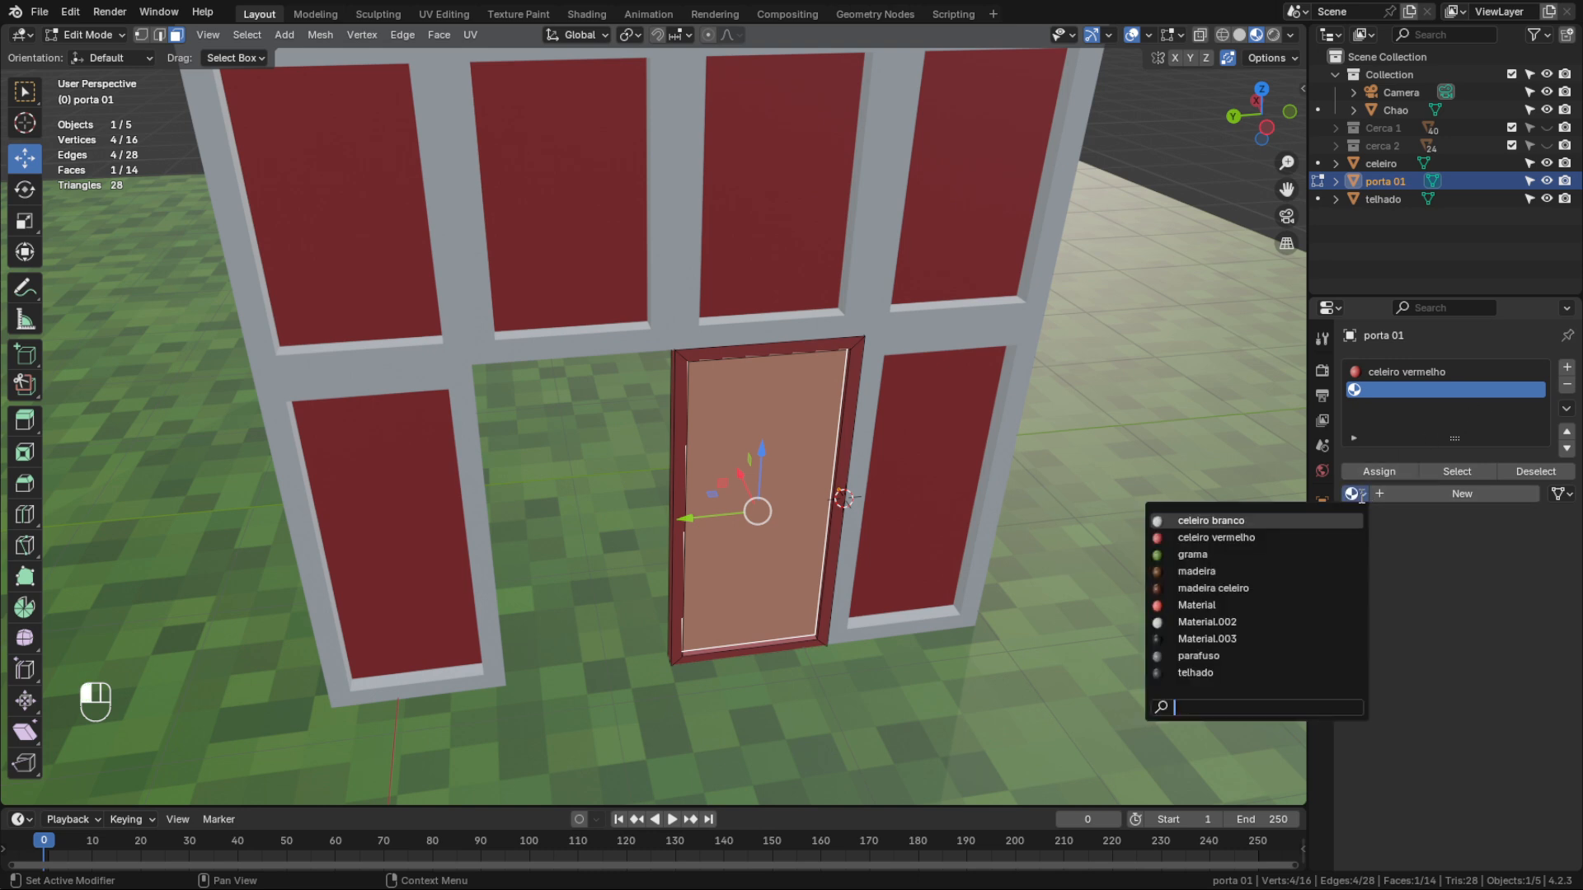
left_click(1270, 521)
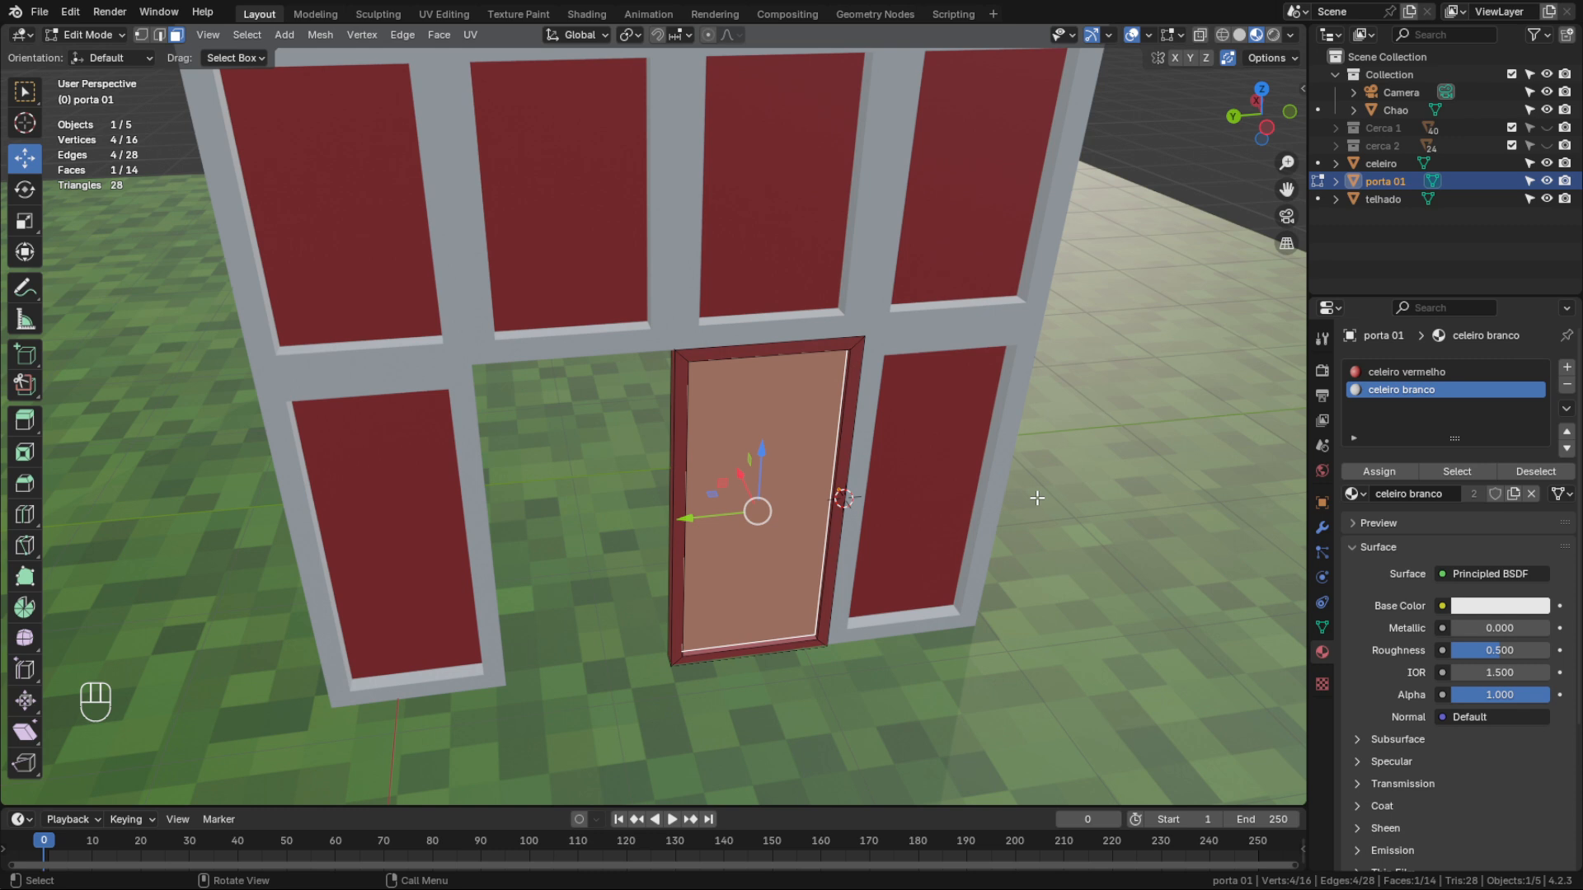
Assign the celeiro branco material to all door faces except the recessed panel, clear the selection, and return to Object Mode
key("ctrl+i")
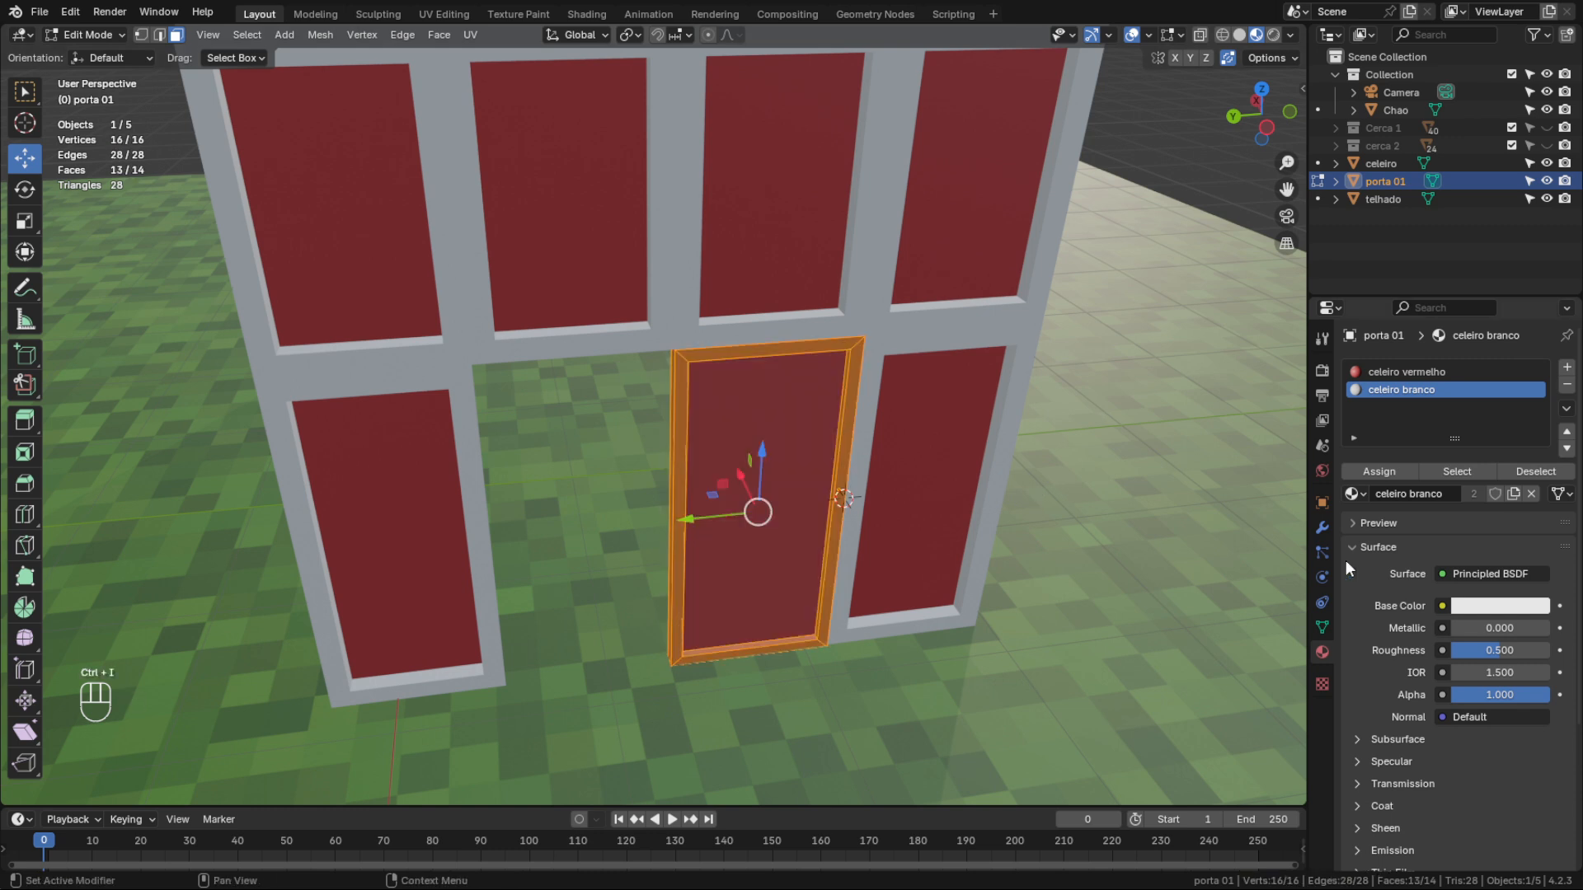
left_click(1379, 472)
key("alt+a")
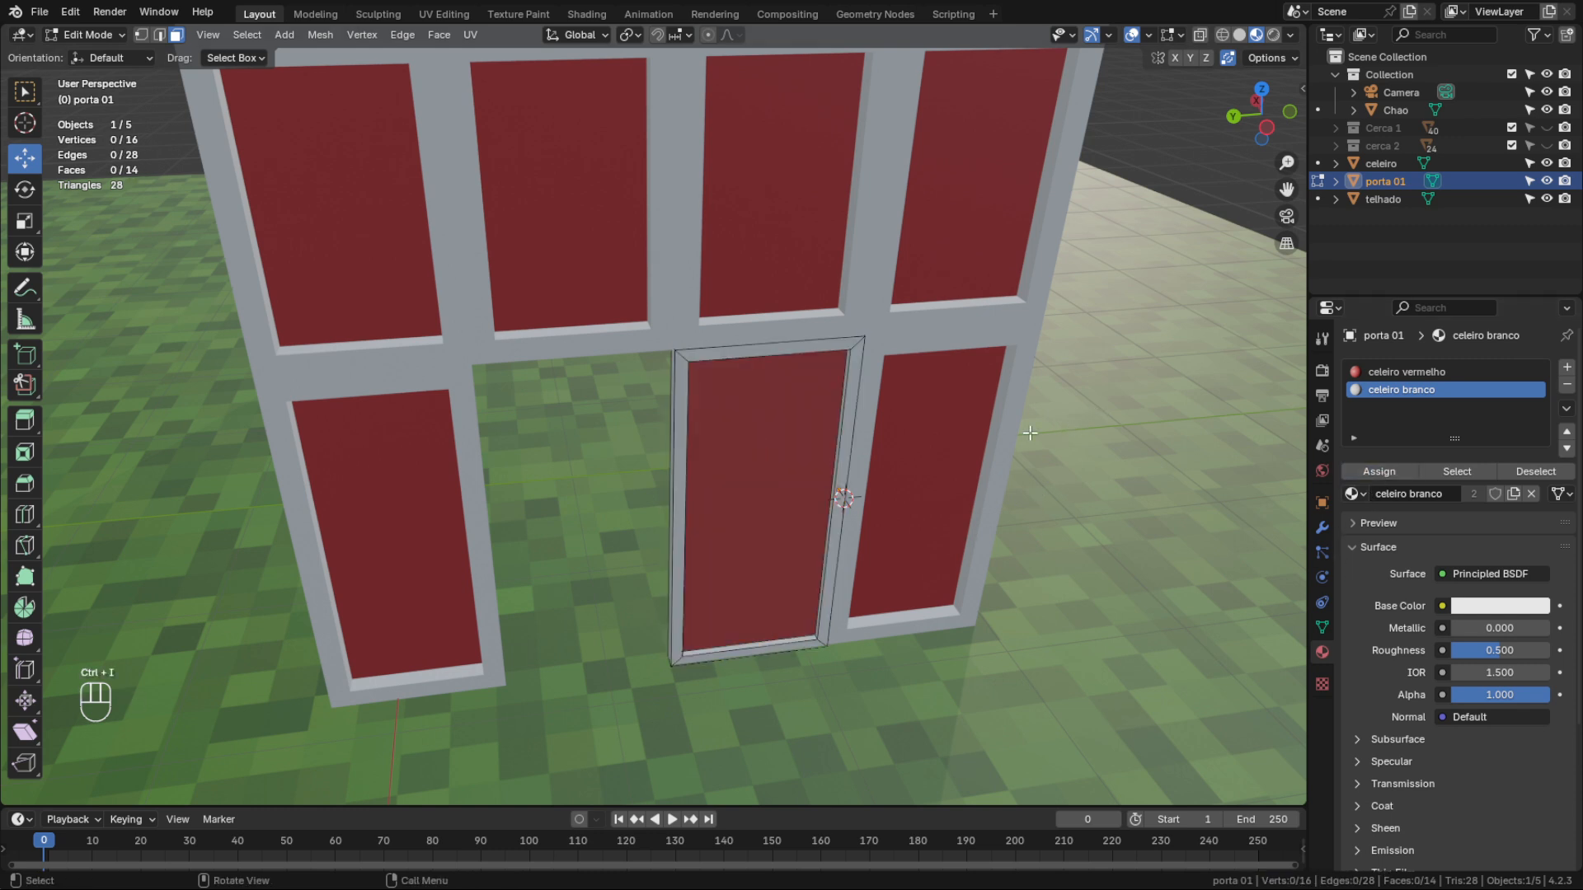
middle_click_drag(907, 528, 855, 522)
key("Tab")
middle_click_drag(814, 432, 879, 415)
scroll(685, 544, "up", 4)
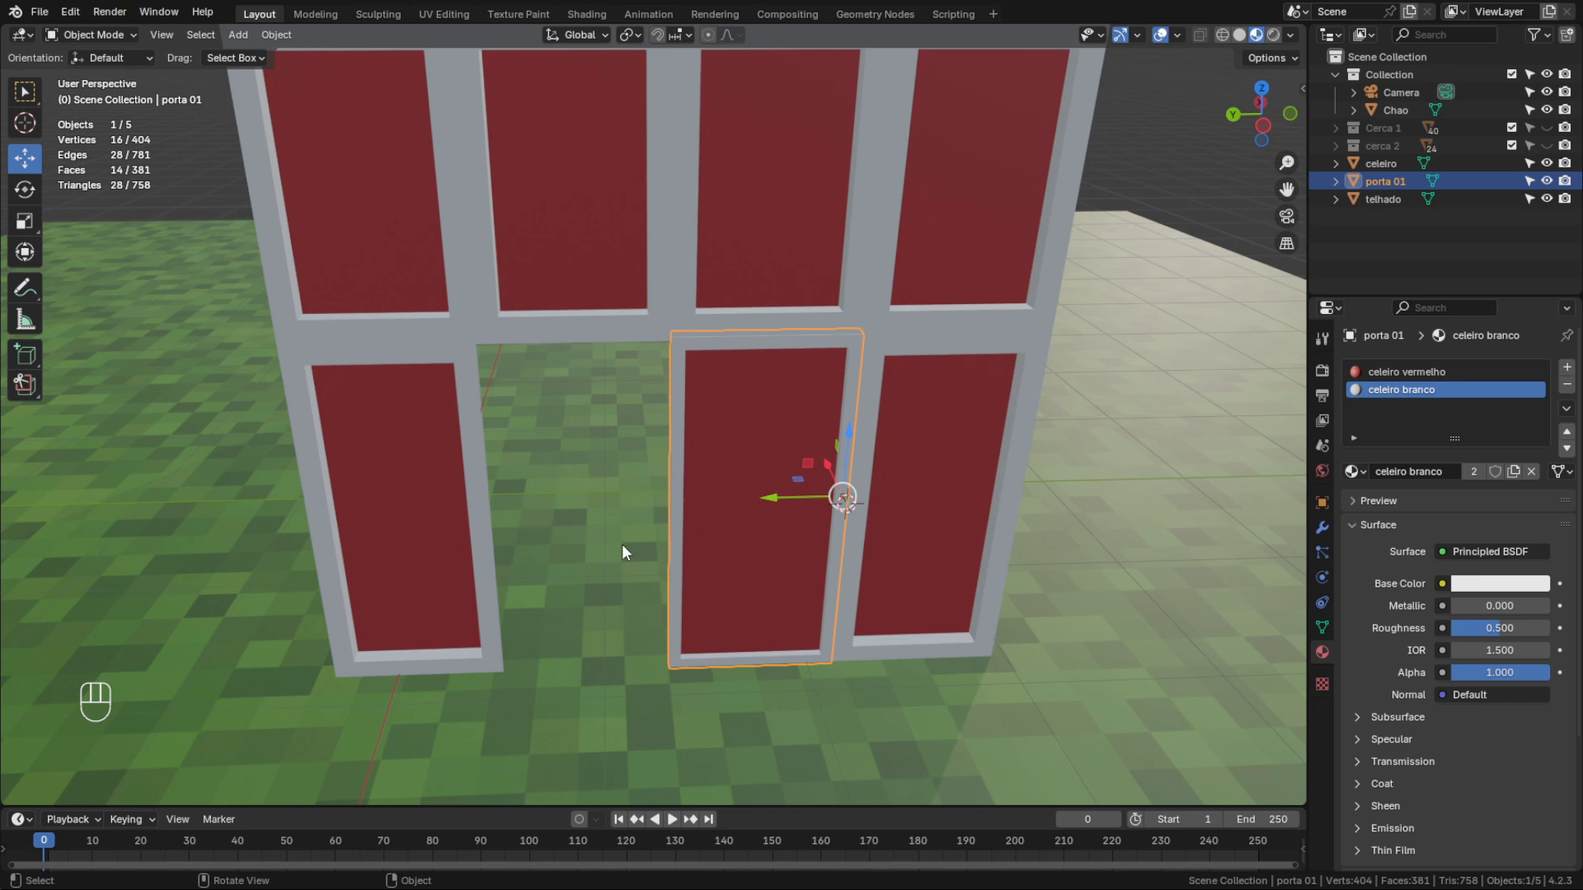
middle_click_drag(705, 567, 764, 586)
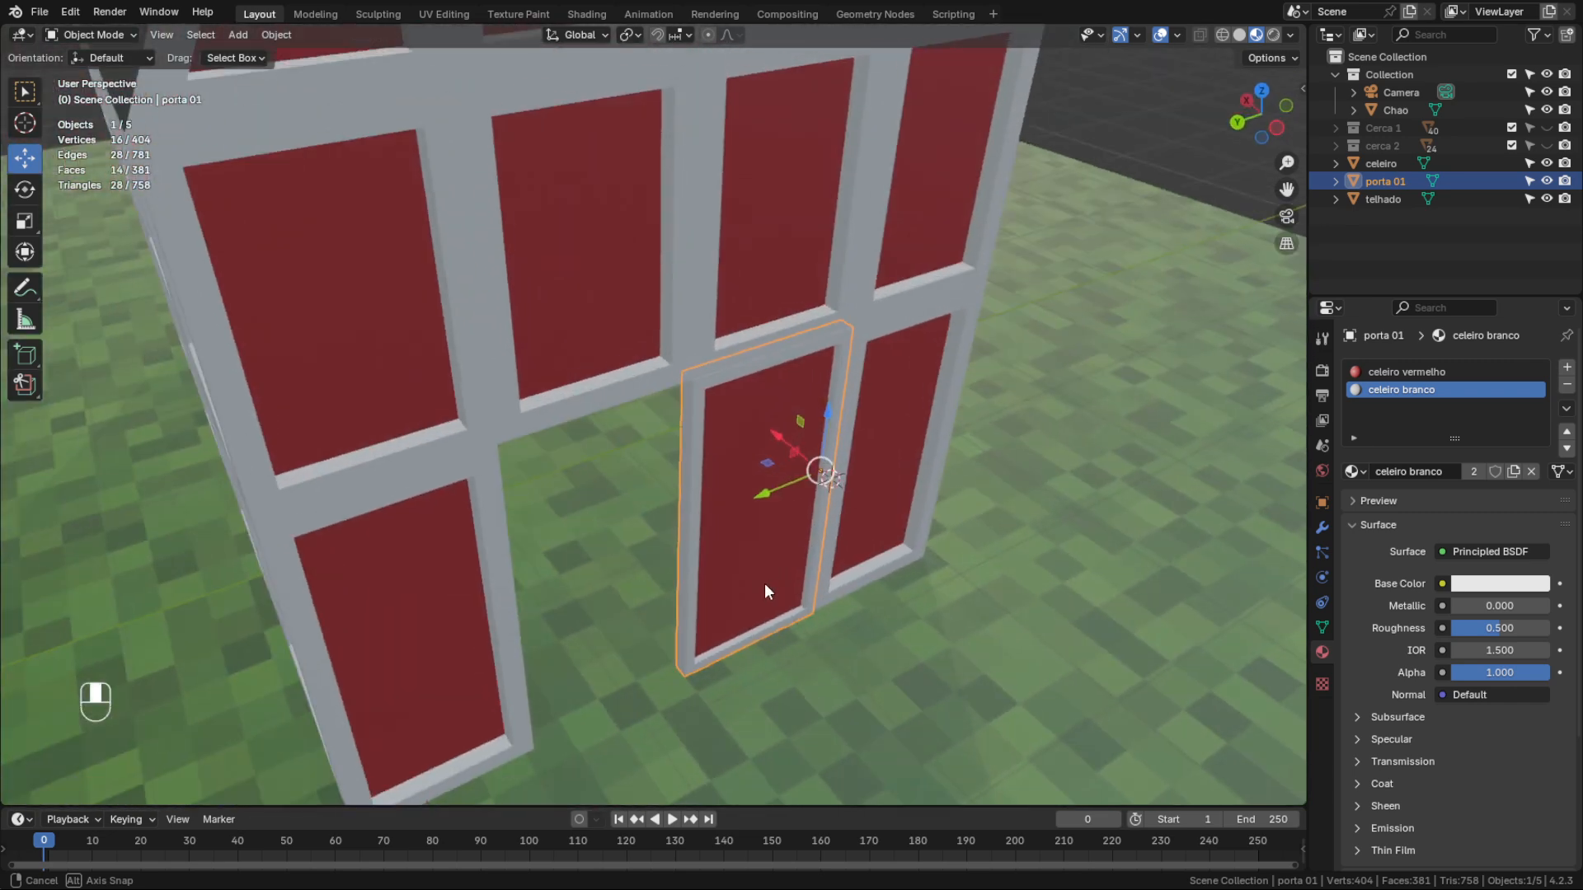
Try rotating the door about the Z axis at its hinge-side origin, and undo the rotation
left_click(25, 188)
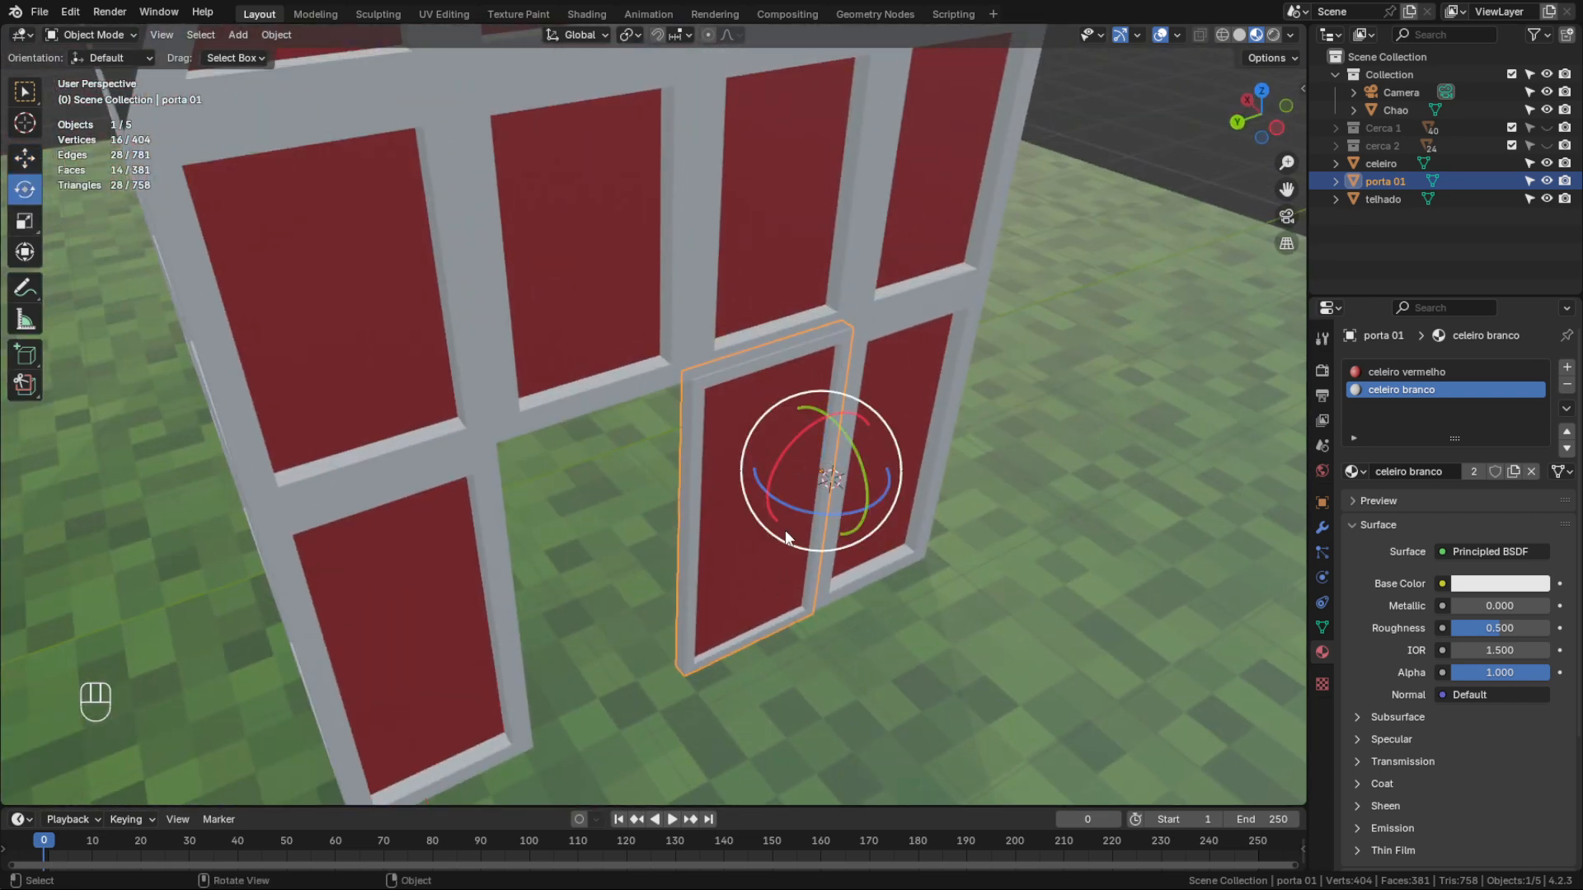
left_click(998, 476)
left_click(747, 453)
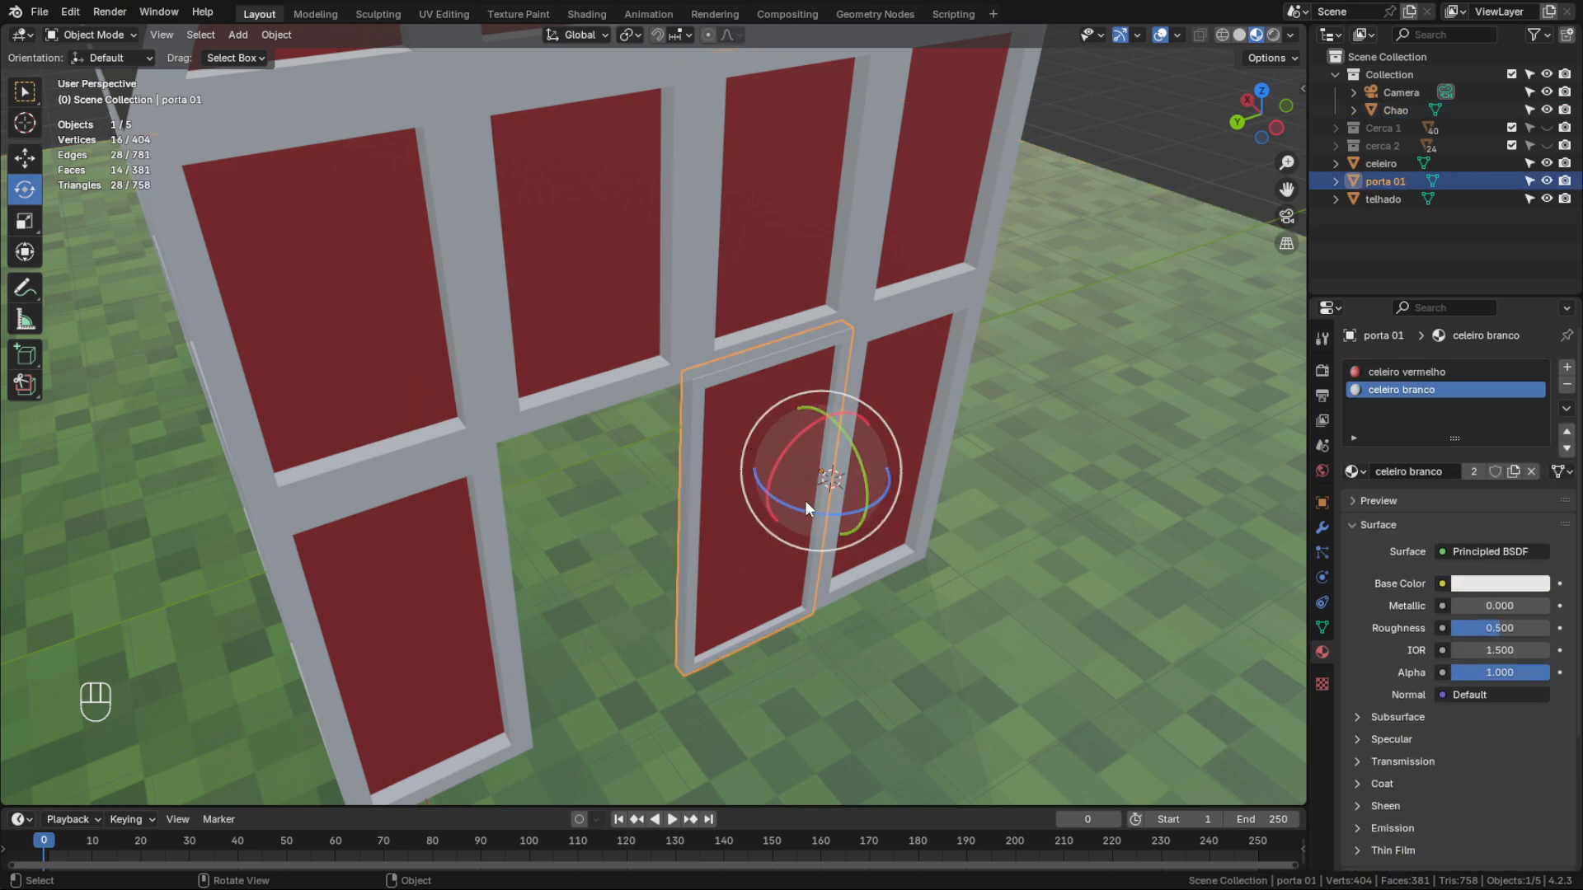
mouse_move(803, 507)
left_mouse_down()
mouse_move(1026, 554)
mouse_move(857, 569)
mouse_move(833, 556)
mouse_move(906, 552)
mouse_move(857, 569)
mouse_move(794, 508)
left_mouse_up()
key("ctrl+z")
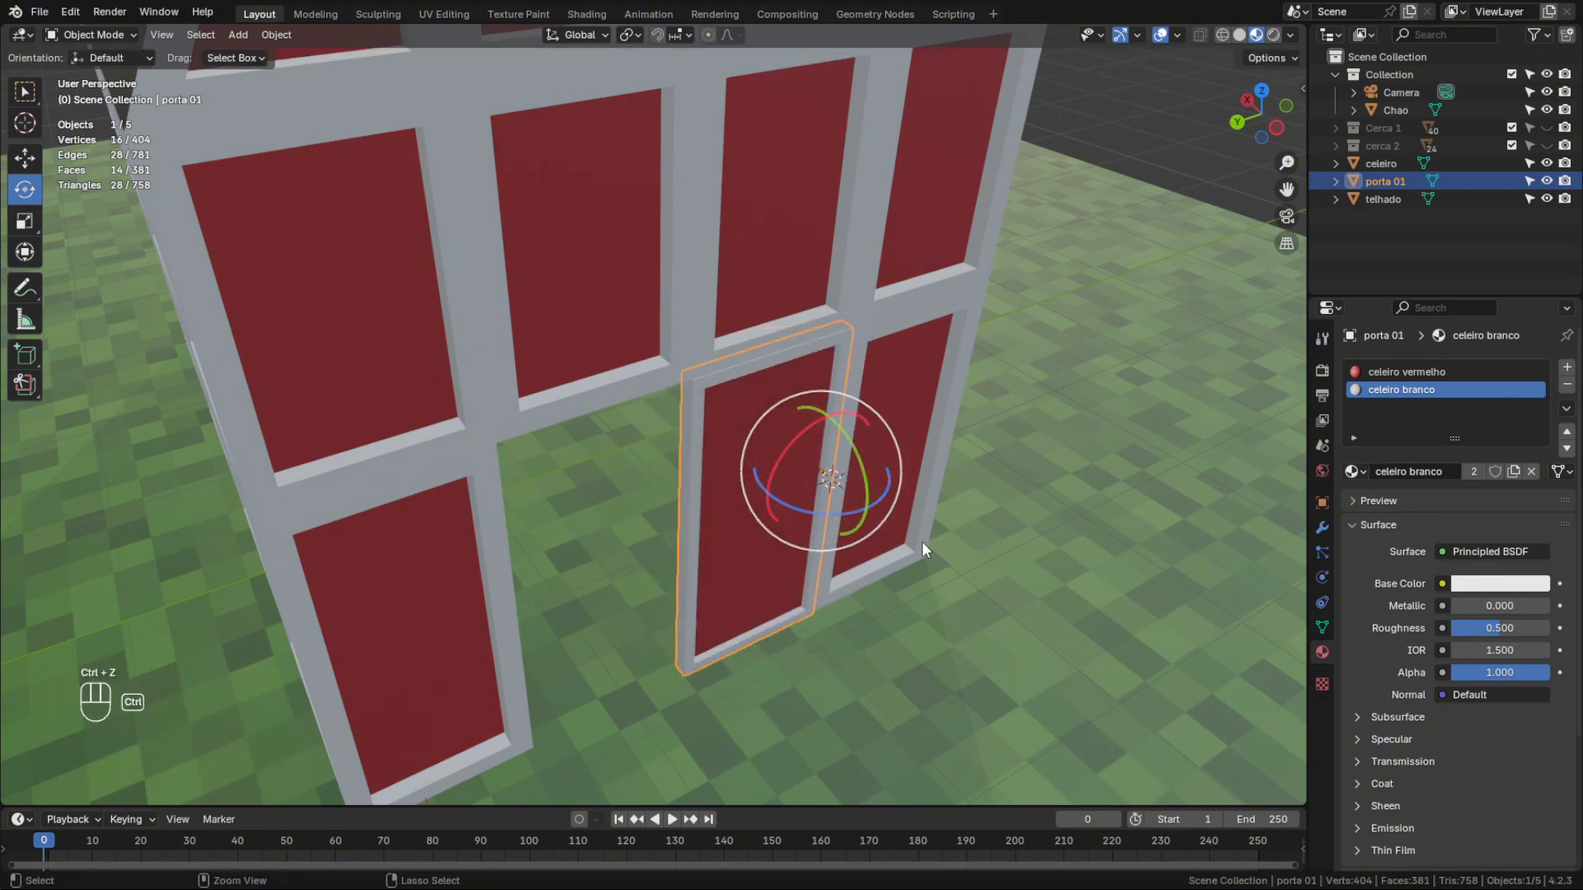
Select the barn's roof object and enter Edit Mode with all its faces selected
scroll(934, 542, "down", 5)
middle_click_drag(822, 446, 839, 565, "shift")
middle_click_drag(839, 564, 645, 503)
scroll(849, 338, "up", 1)
left_click(861, 322)
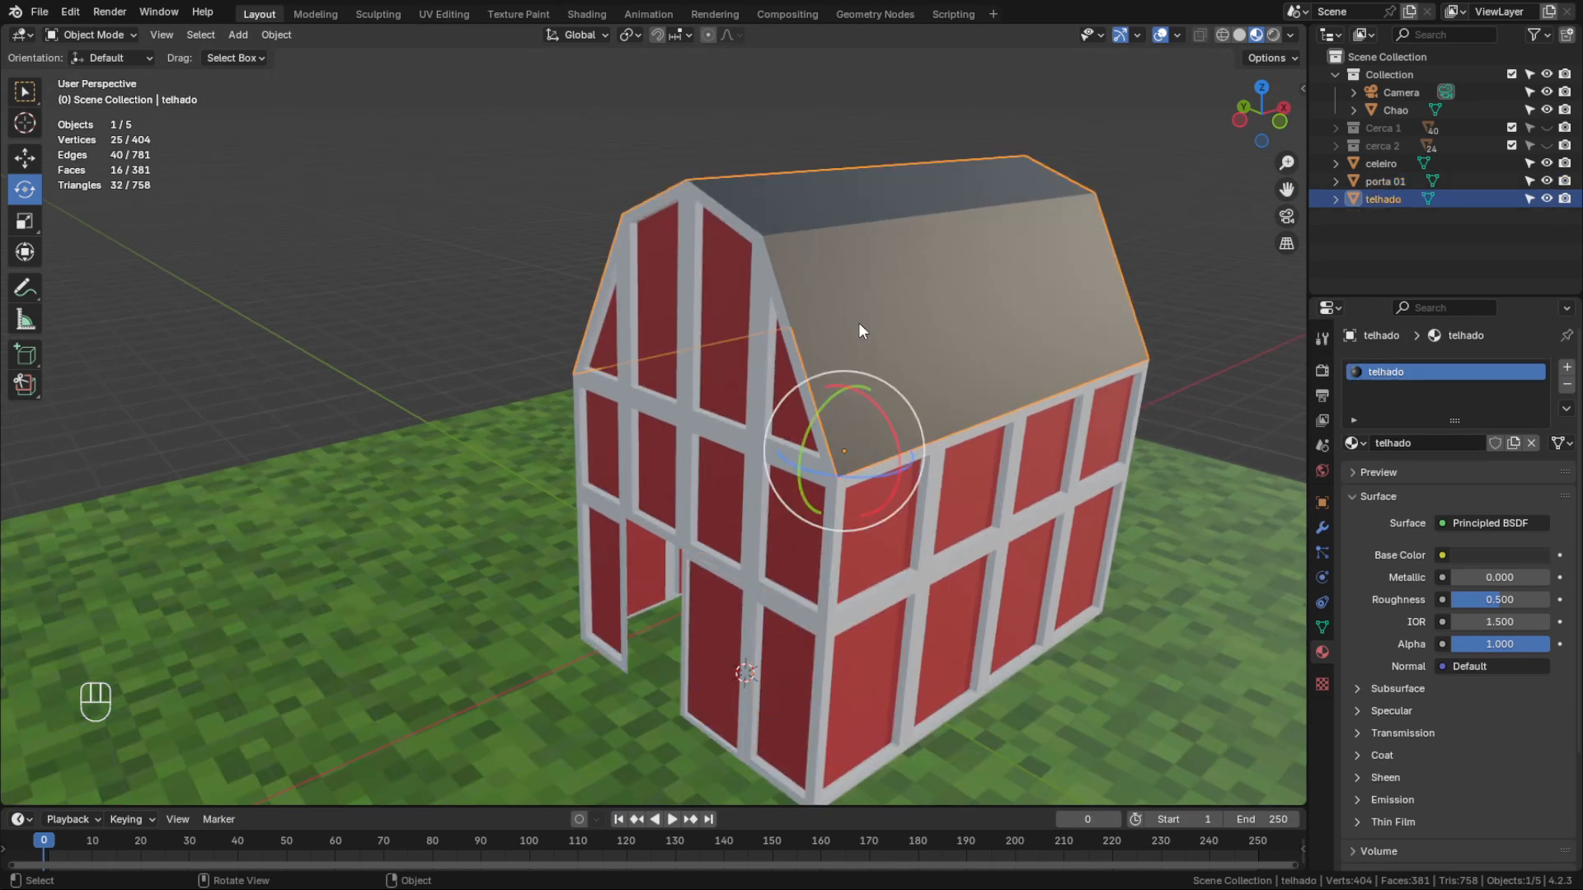
scroll(841, 355, "up", 1)
scroll(779, 419, "up", 2)
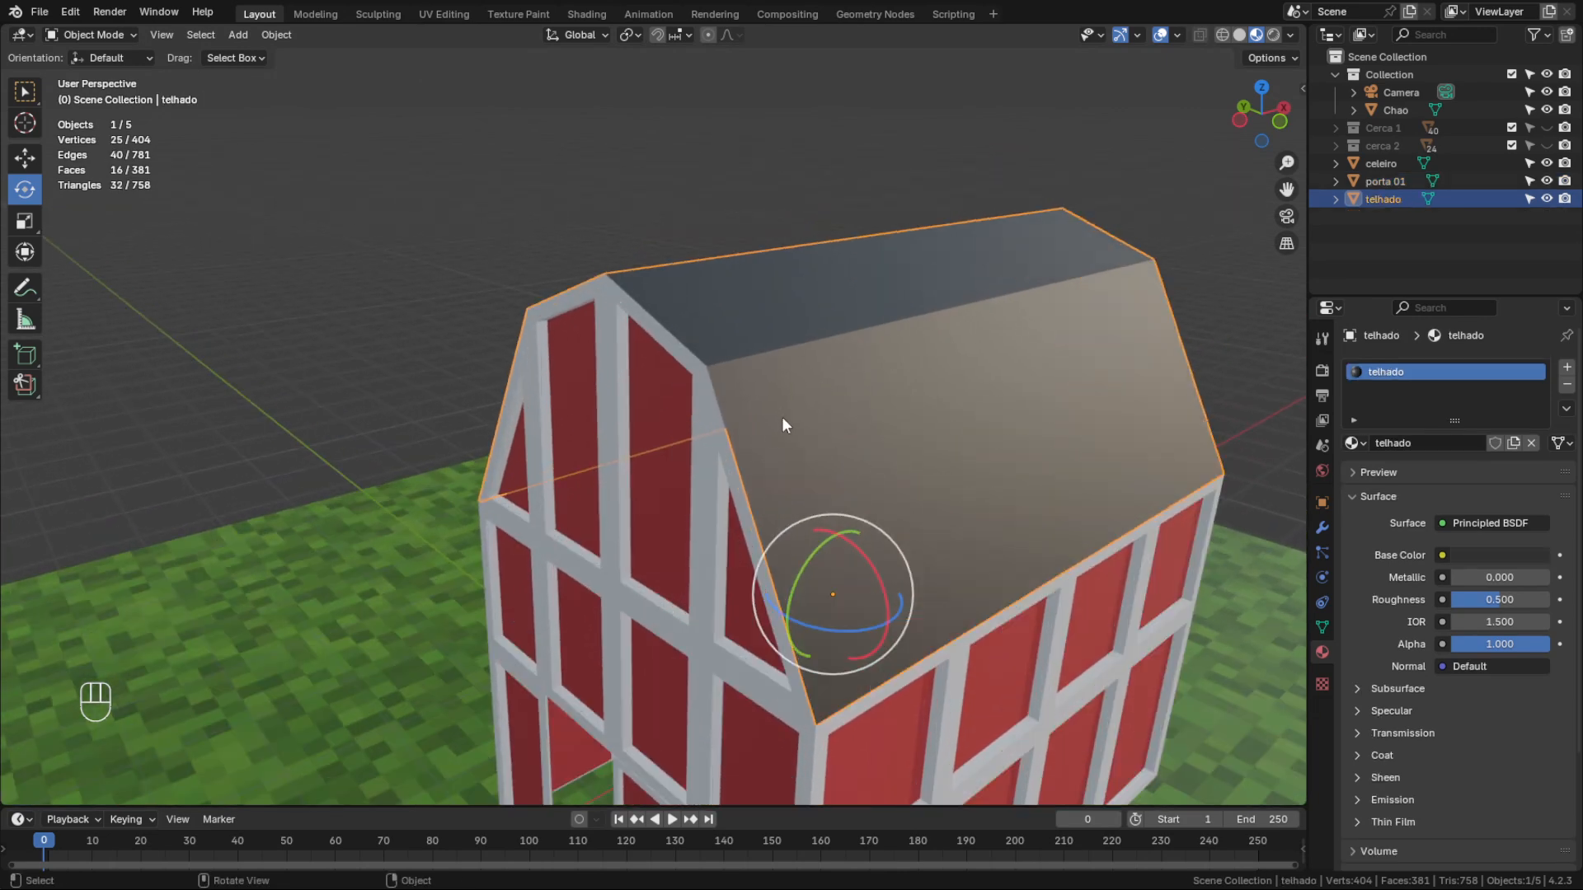
mouse_move(808, 428)
middle_mouse_down()
mouse_move(833, 429)
mouse_move(864, 467)
mouse_move(804, 423)
middle_mouse_up()
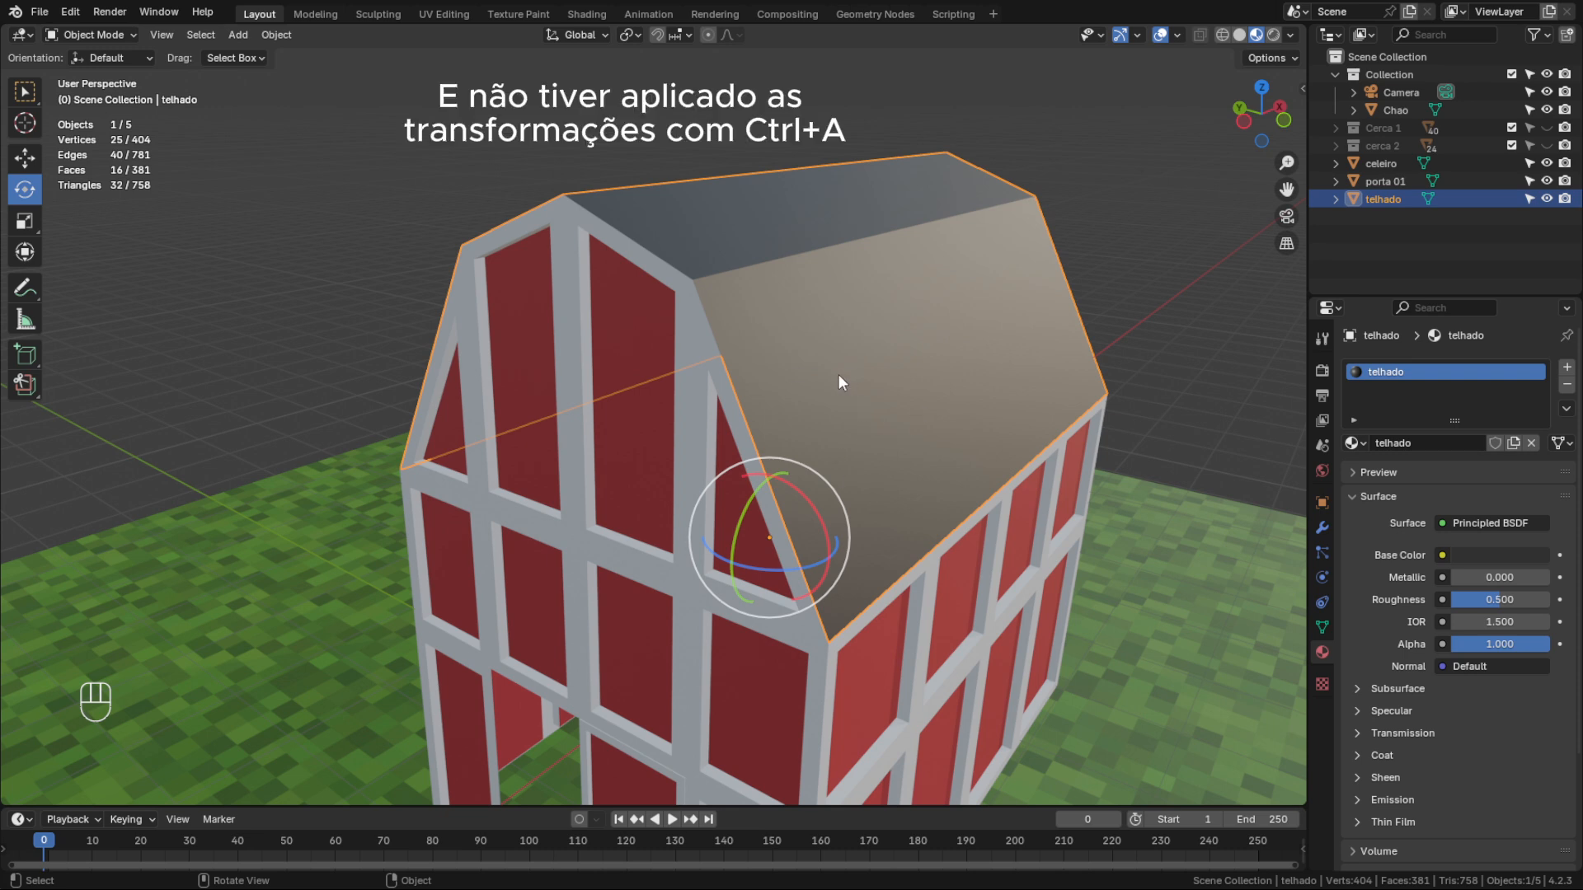
left_click(125, 38)
left_click(111, 73)
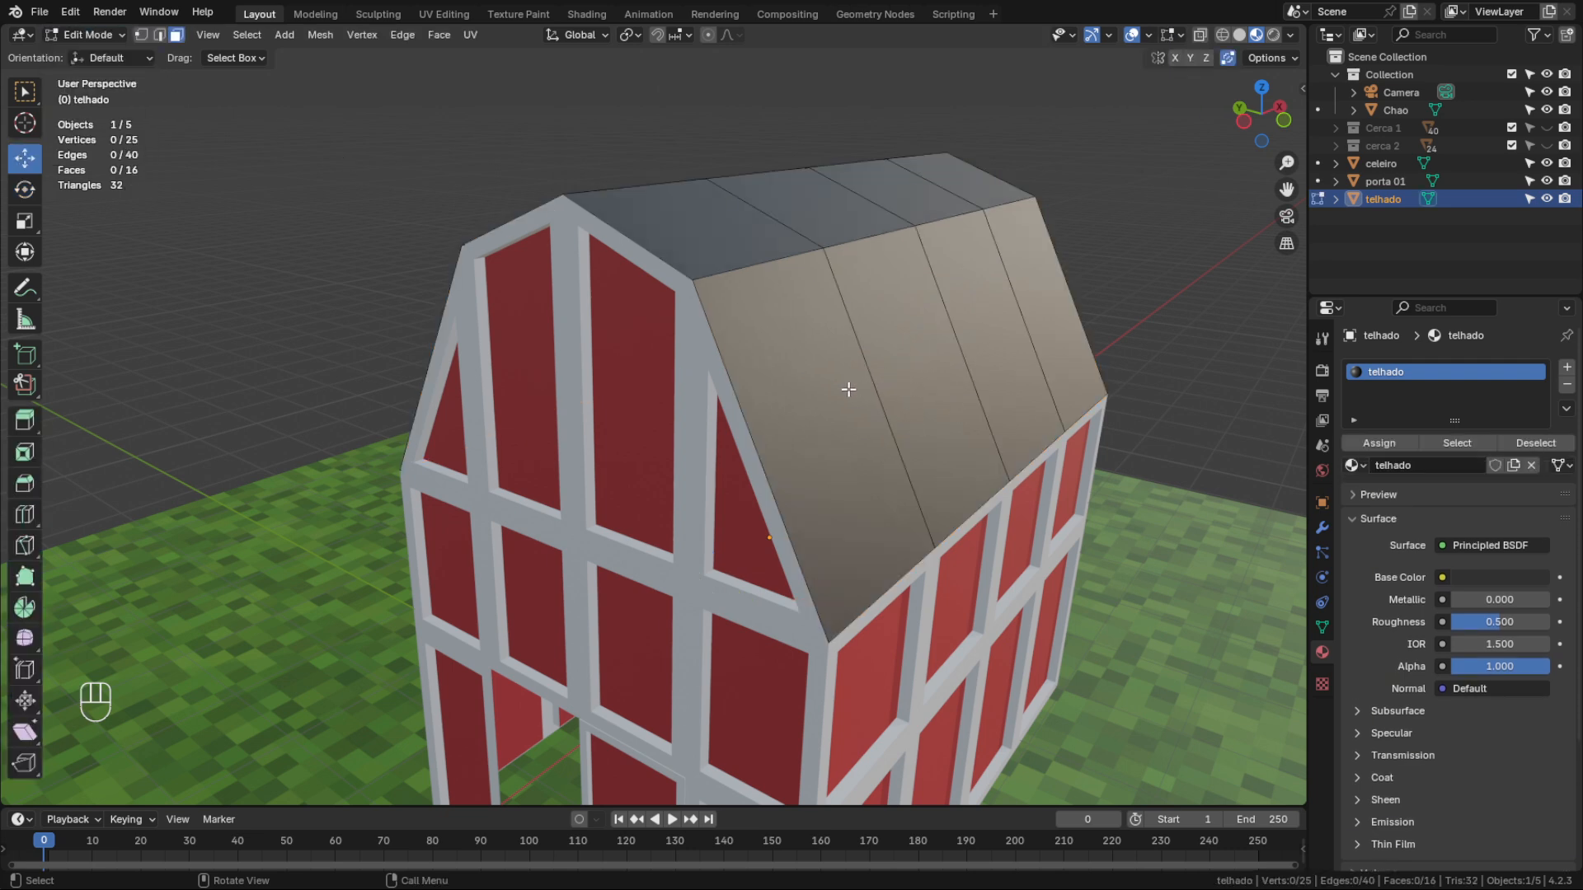
key("a")
left_click(866, 290)
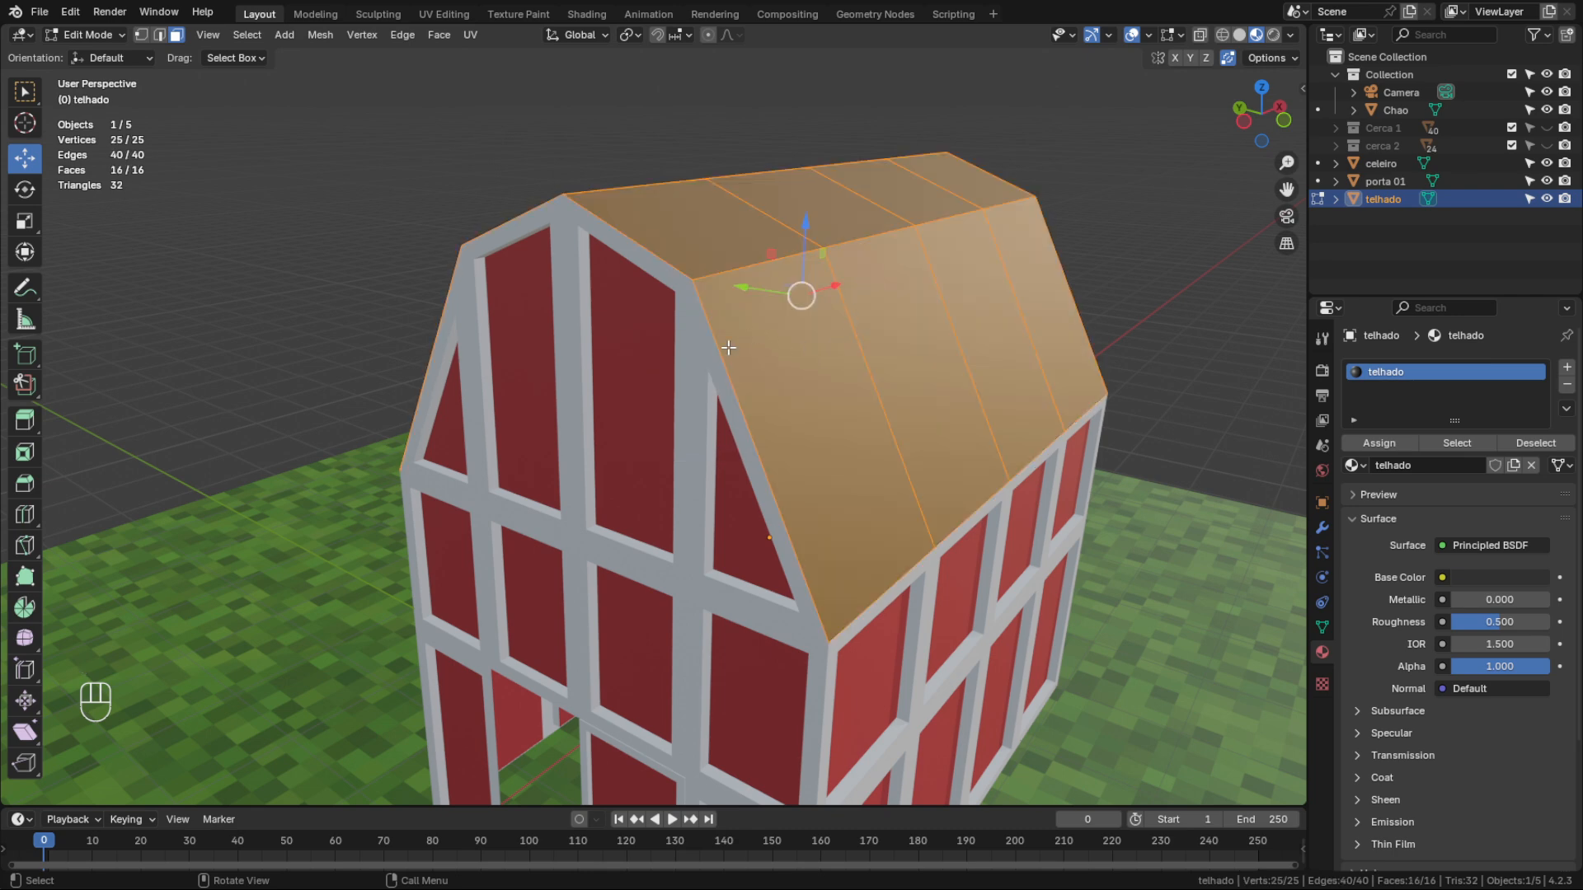
scroll(728, 348, "up", 2)
scroll(729, 348, "down", 2)
middle_click_drag(725, 339, 787, 329)
key("Escape")
Try a regular extrusion of the roof faces by about 0.179 m, and undo it
key("e")
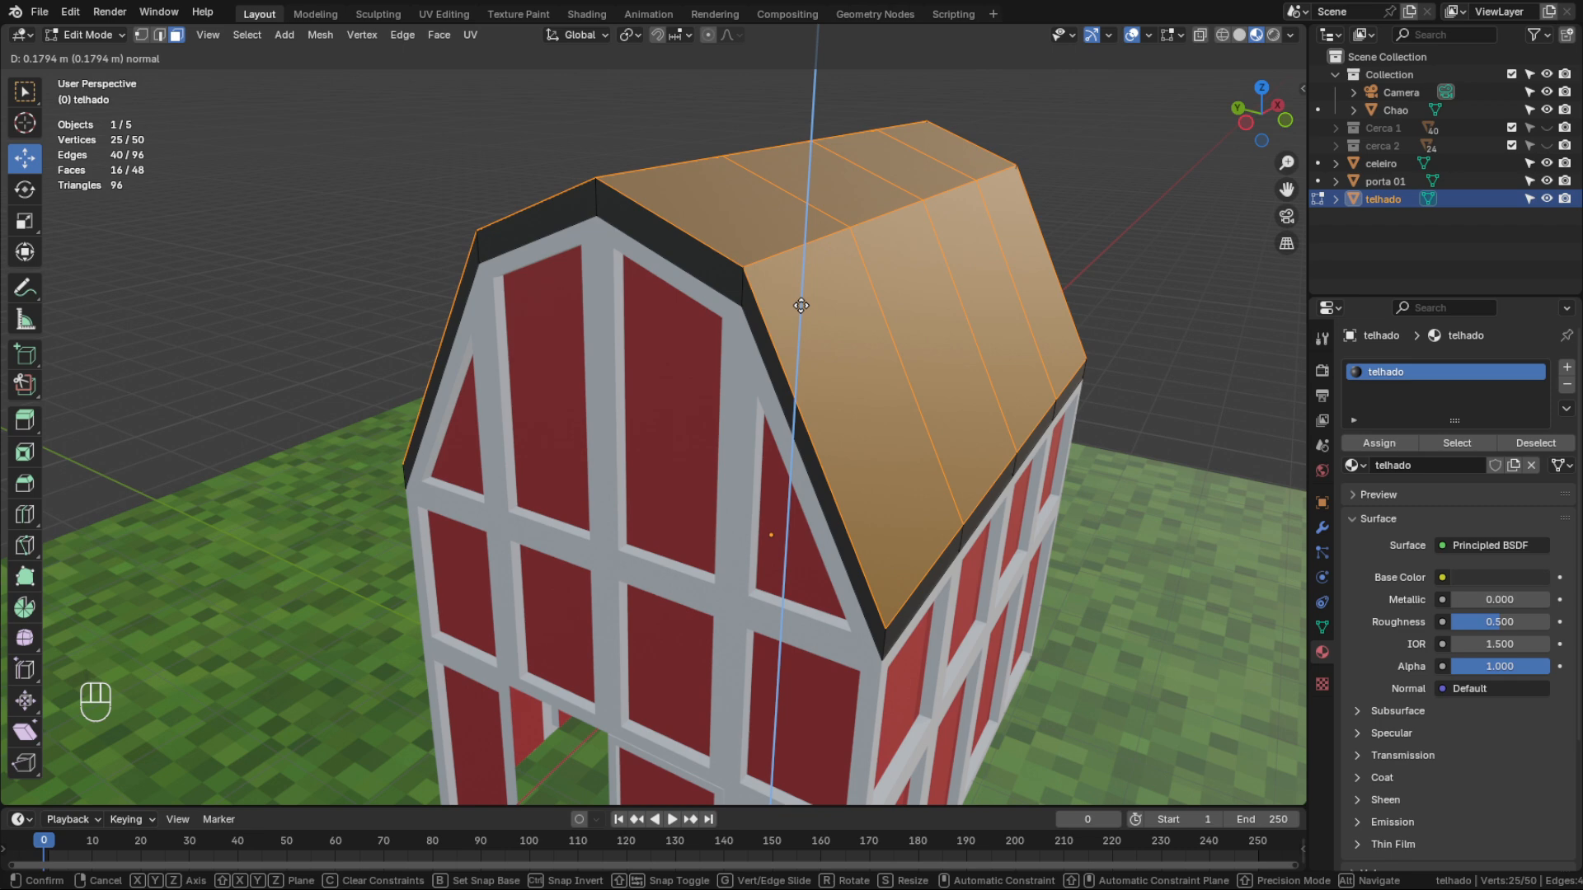
left_click(800, 306)
middle_click_drag(921, 470, 961, 444)
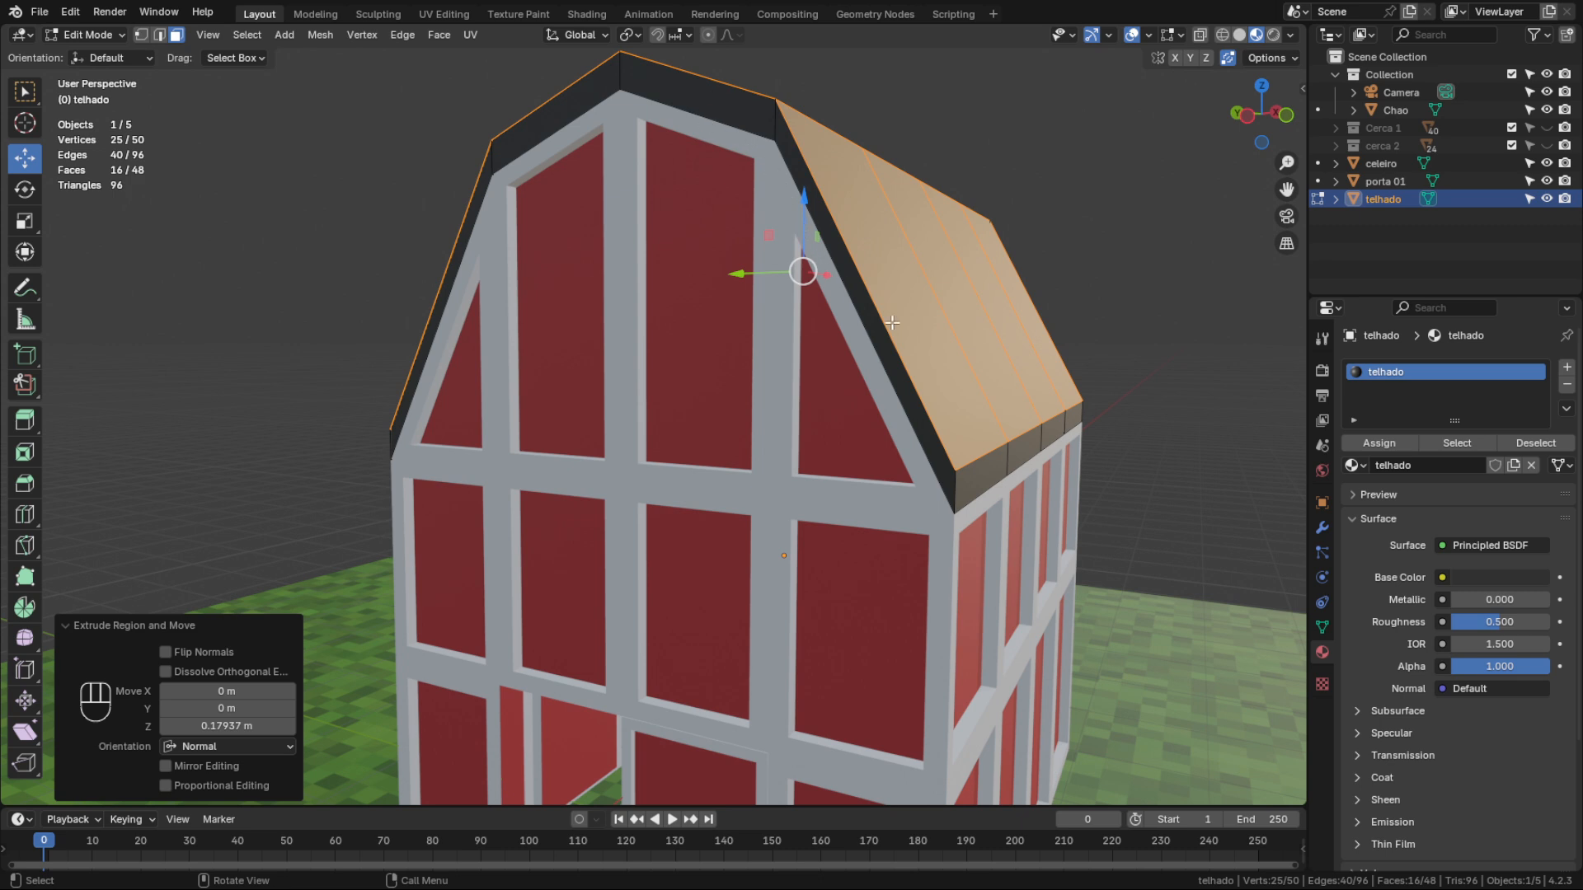
key("ctrl+z")
middle_click_drag(802, 231, 886, 393, "shift")
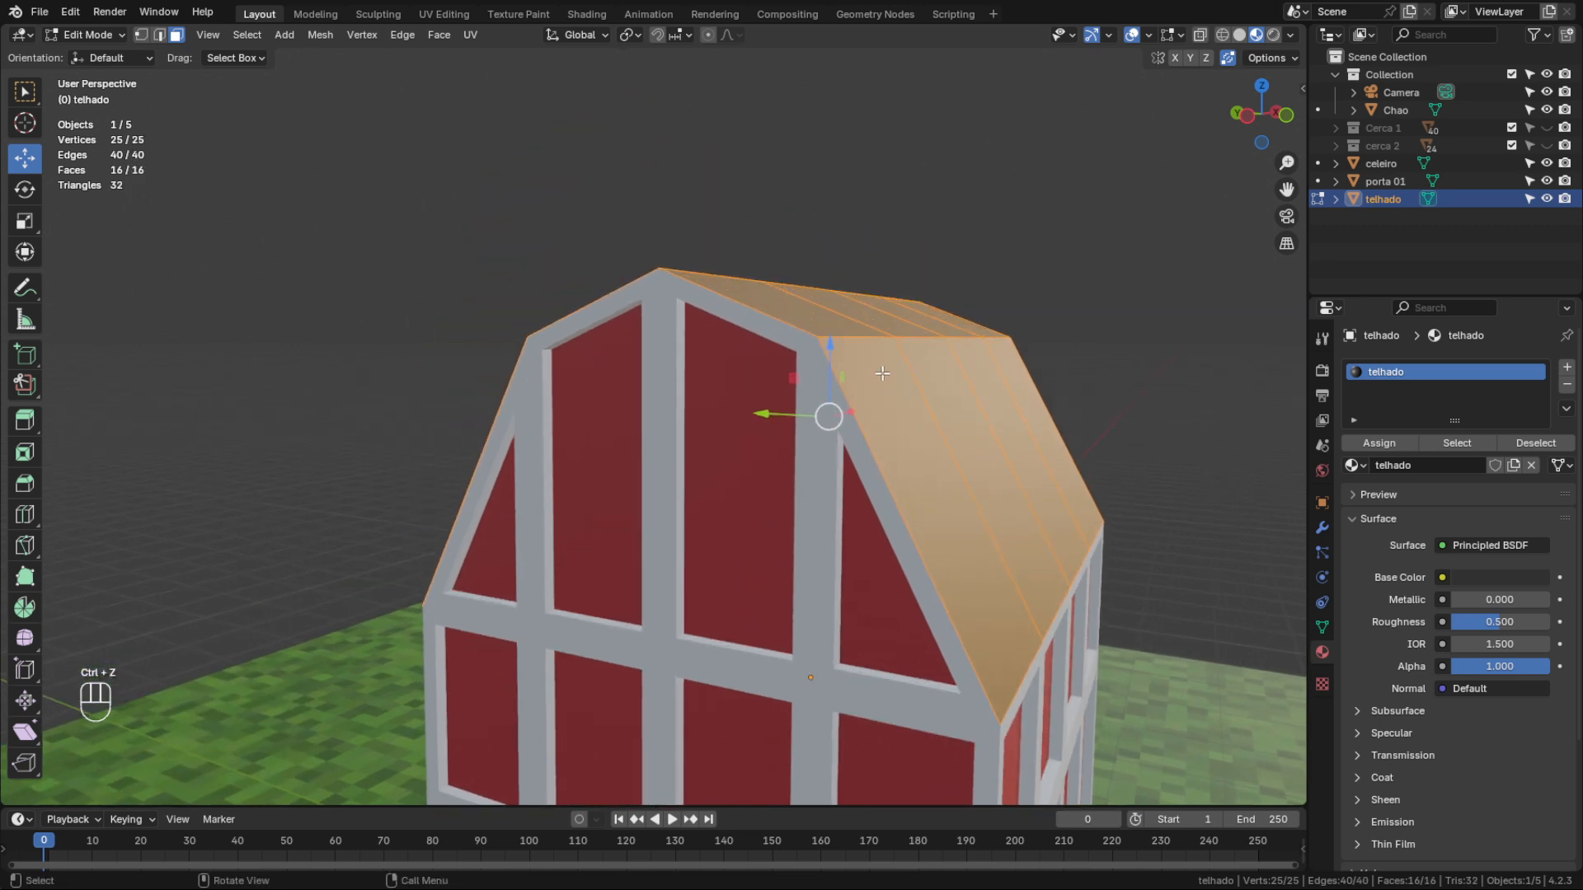
middle_click_drag(917, 448, 897, 389, "shift")
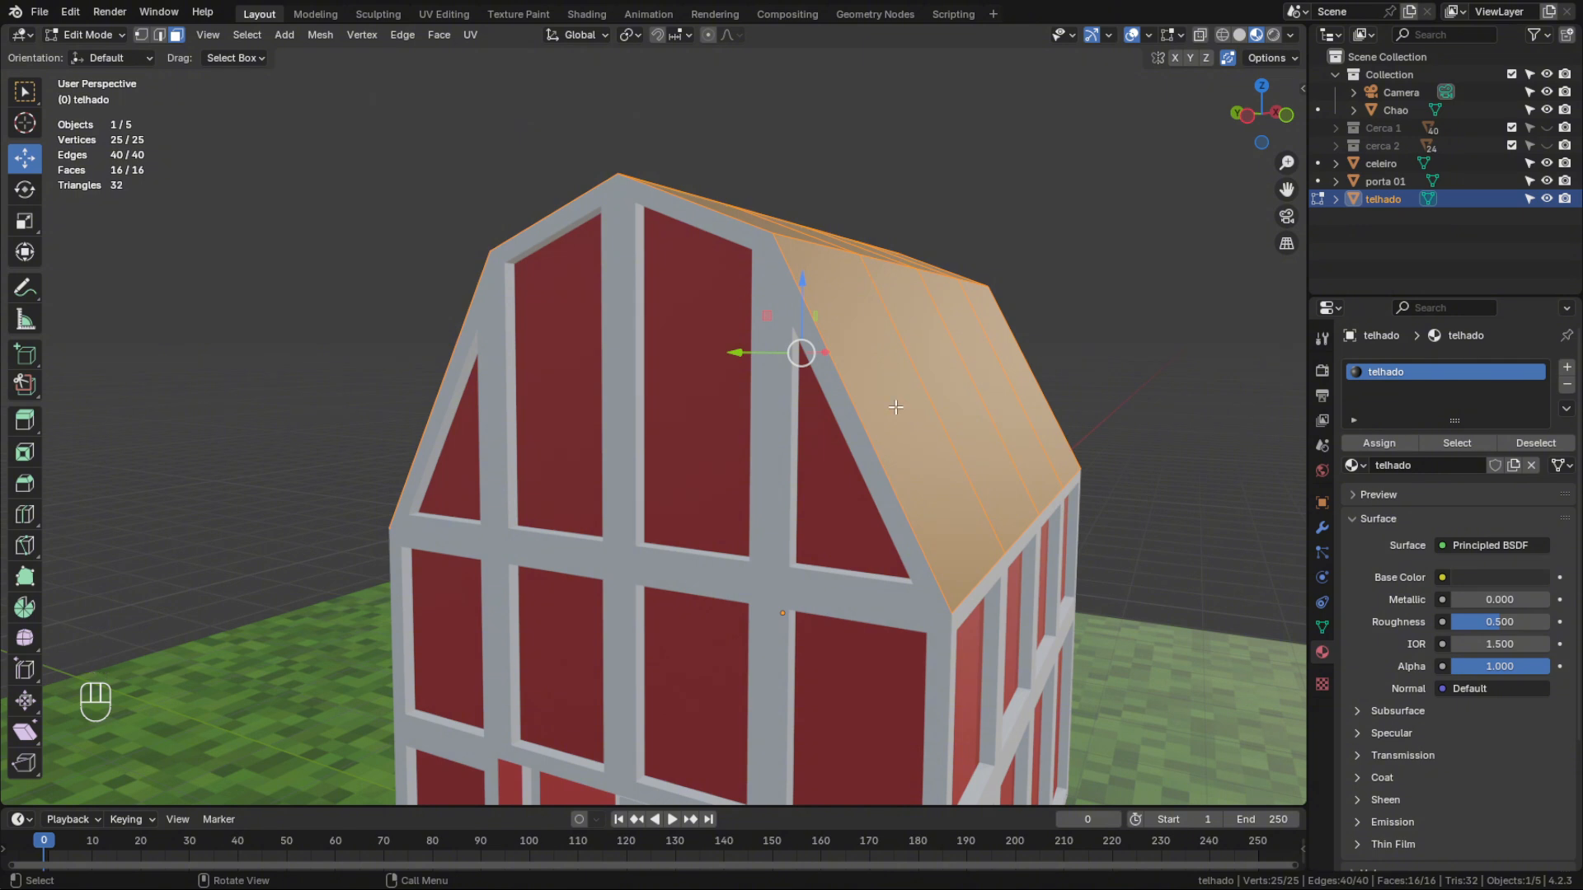
Extrude the roof faces along their normals with an offset of about 0.0767 m and return to Object Mode
key("alt")
key("alt+e")
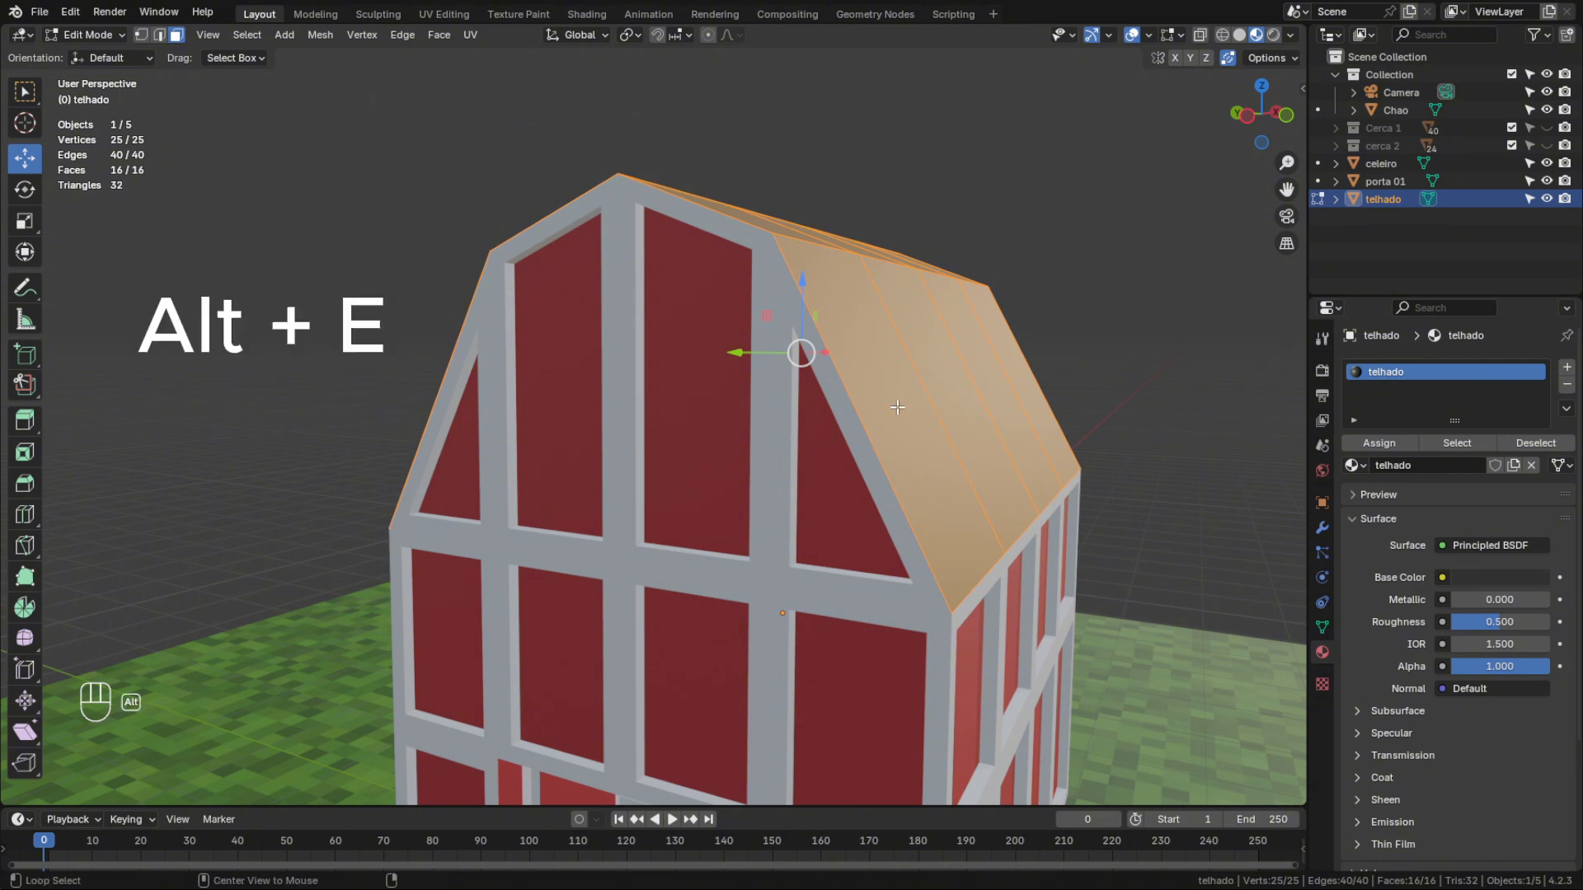
key("alt+e")
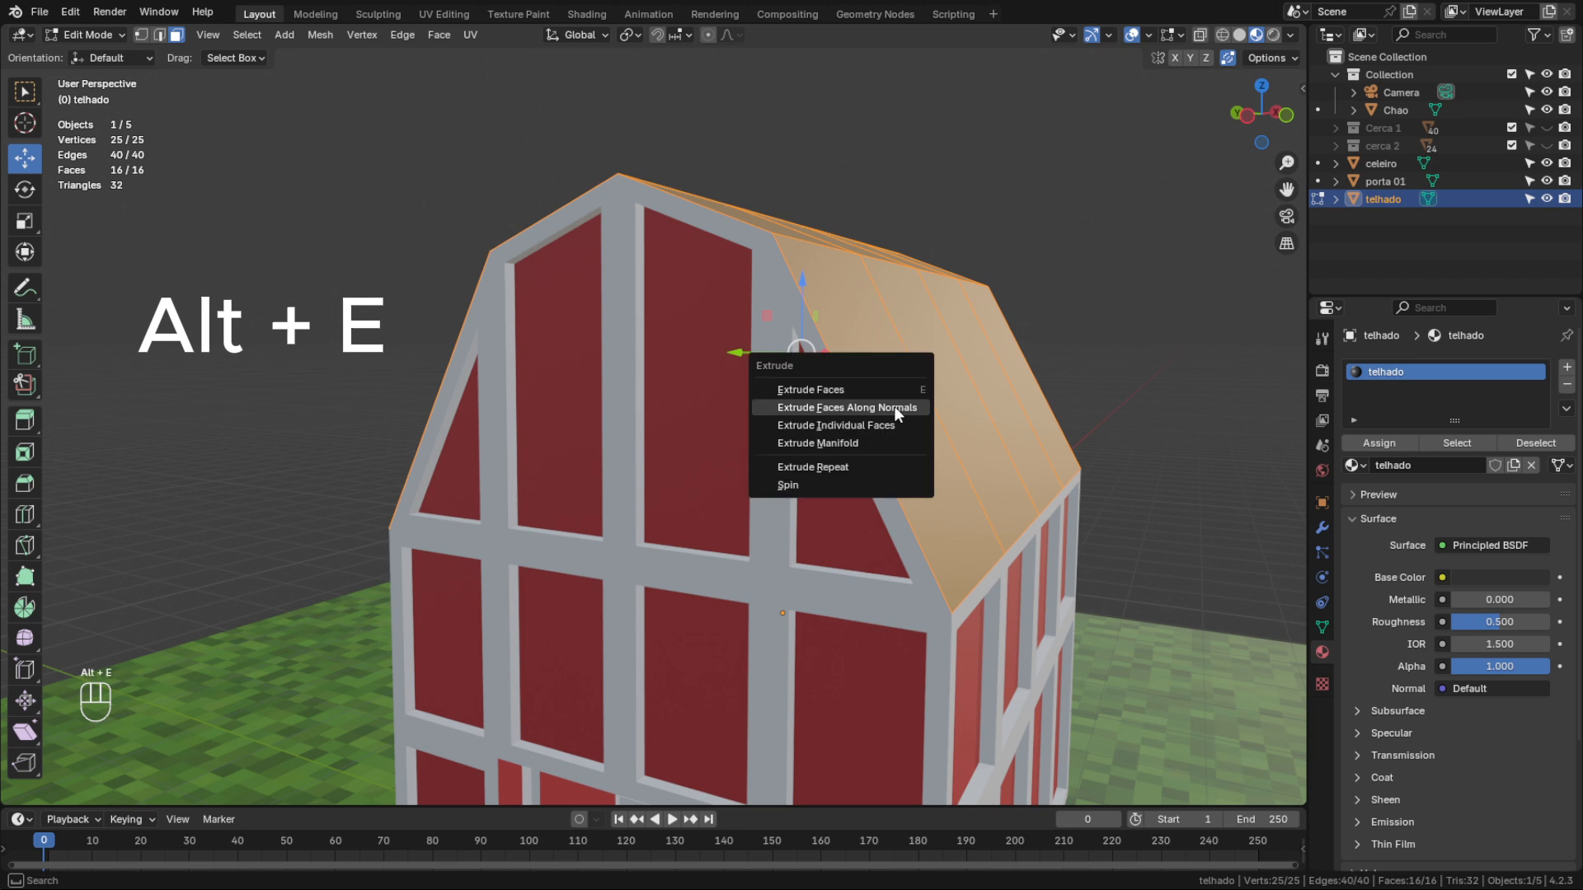
left_click(893, 405)
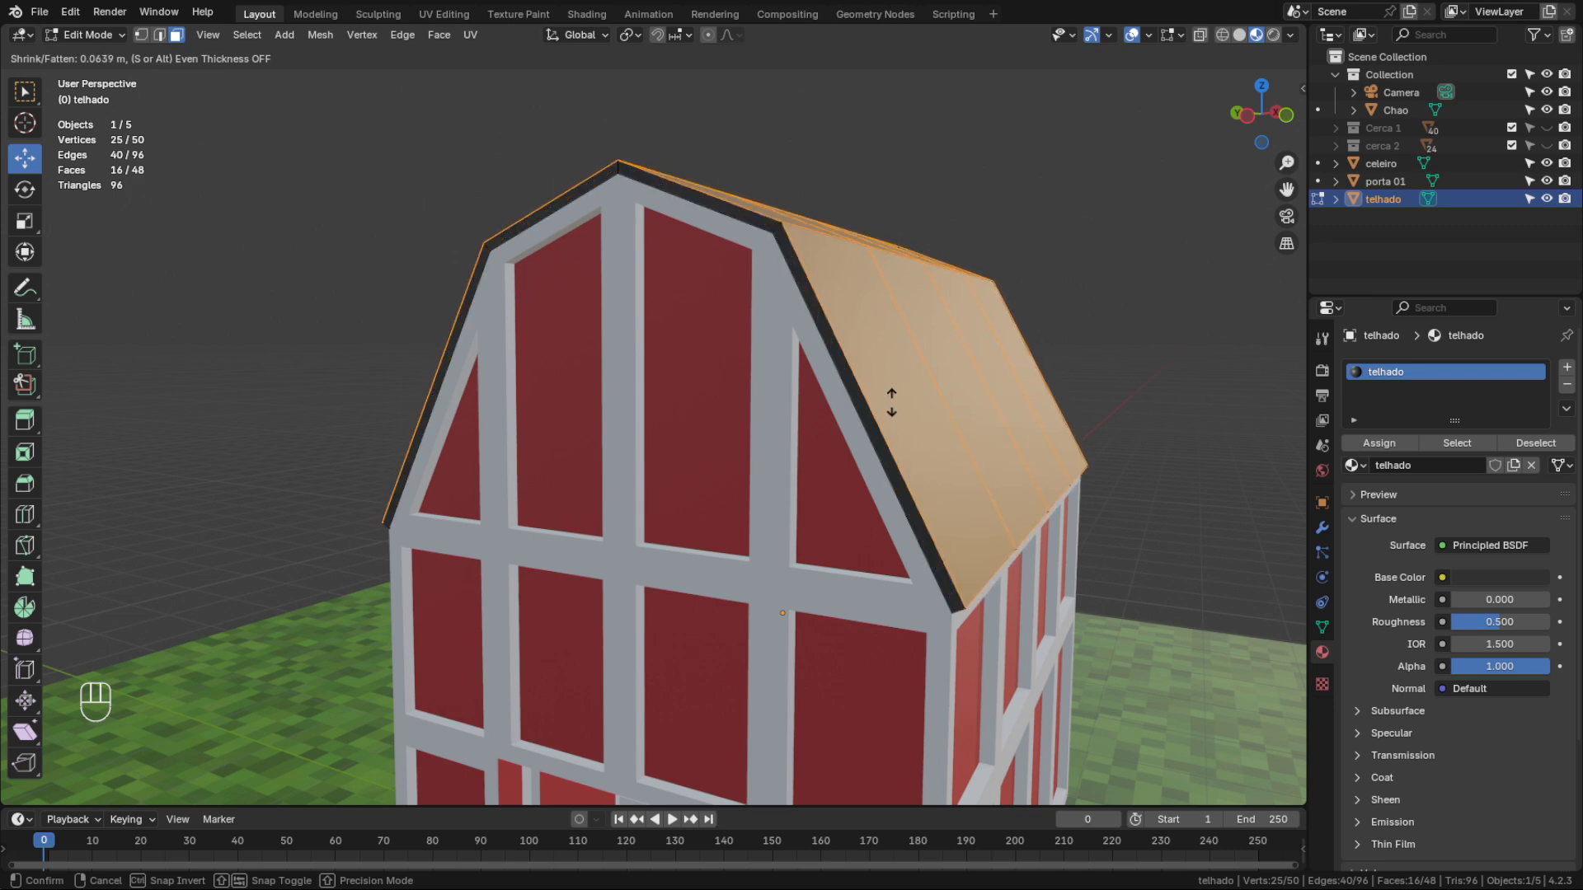
left_click(892, 402)
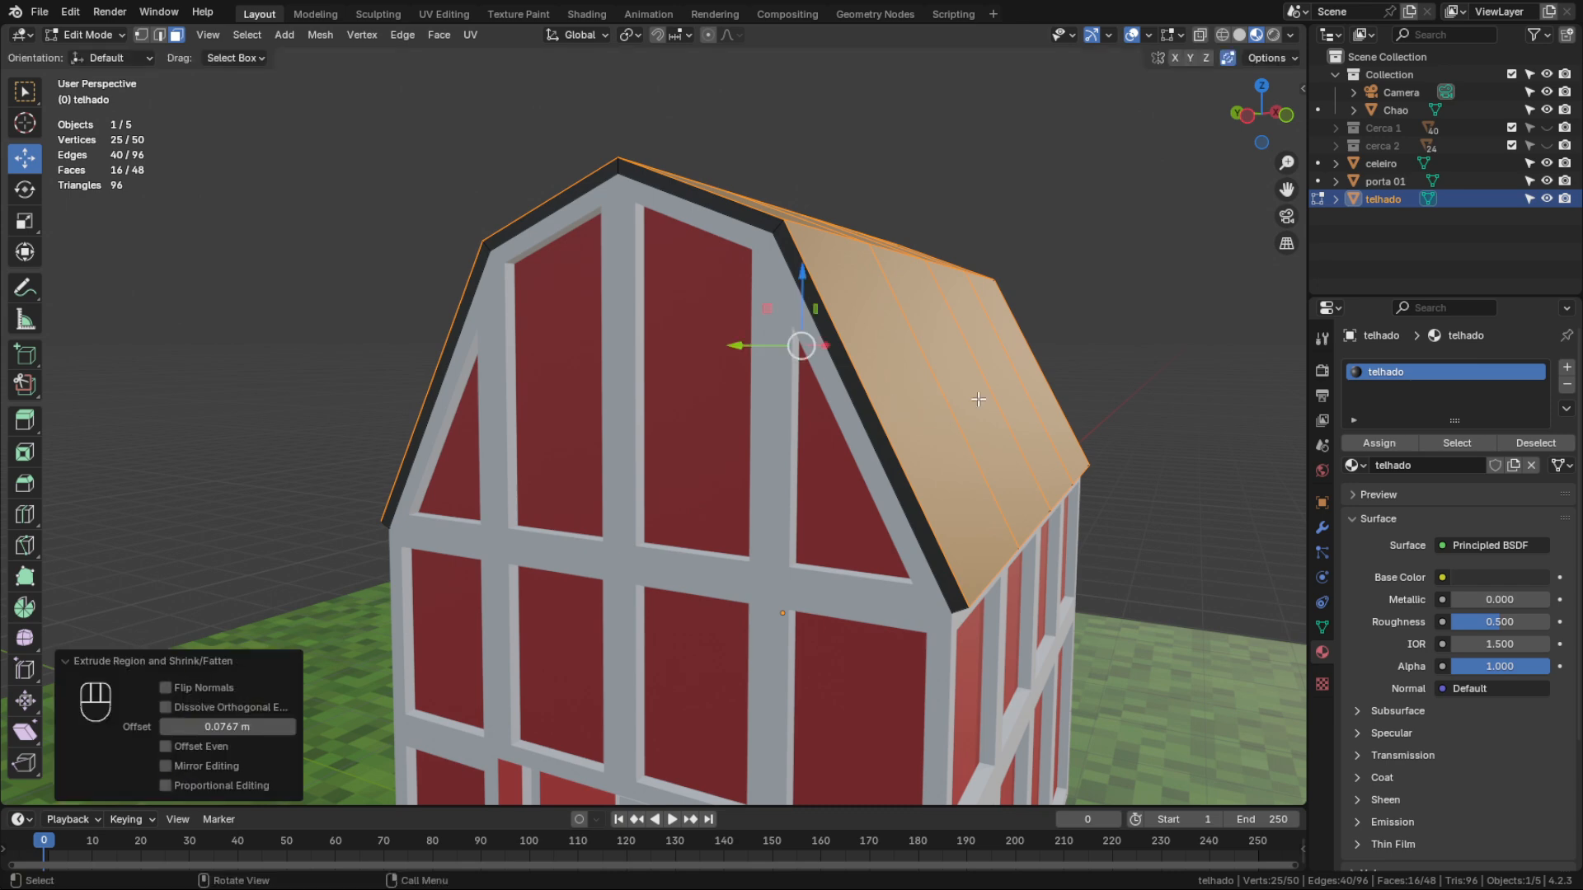
key("Tab")
middle_click_drag(977, 399, 742, 375)
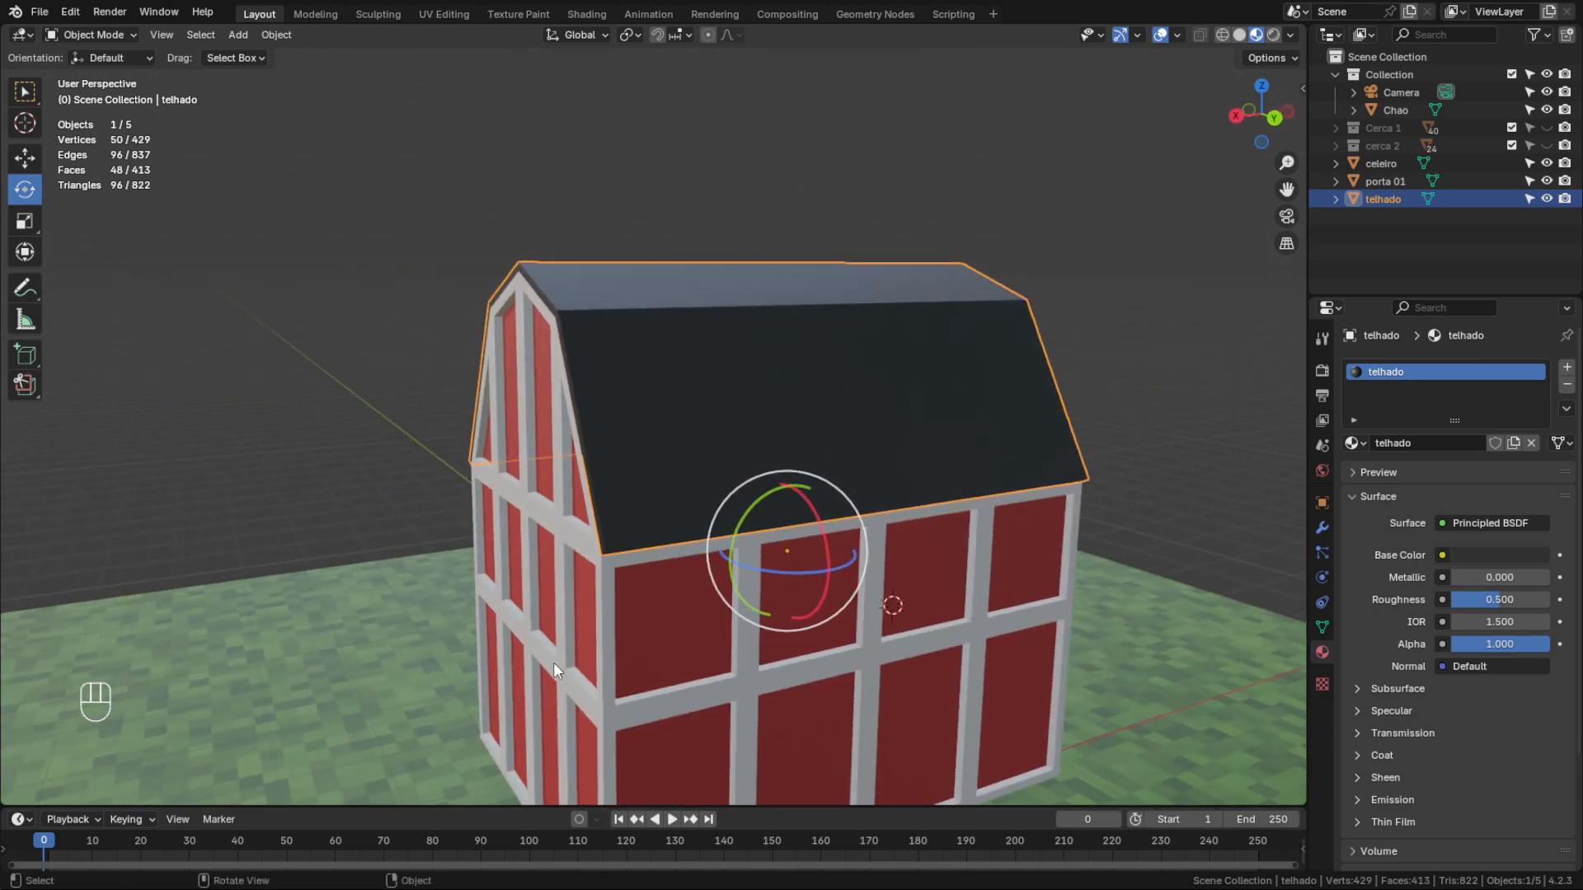
Scale the roof along the X axis by about 1.067 so it overhangs the barn's front and back
middle_click_drag(553, 661, 528, 429)
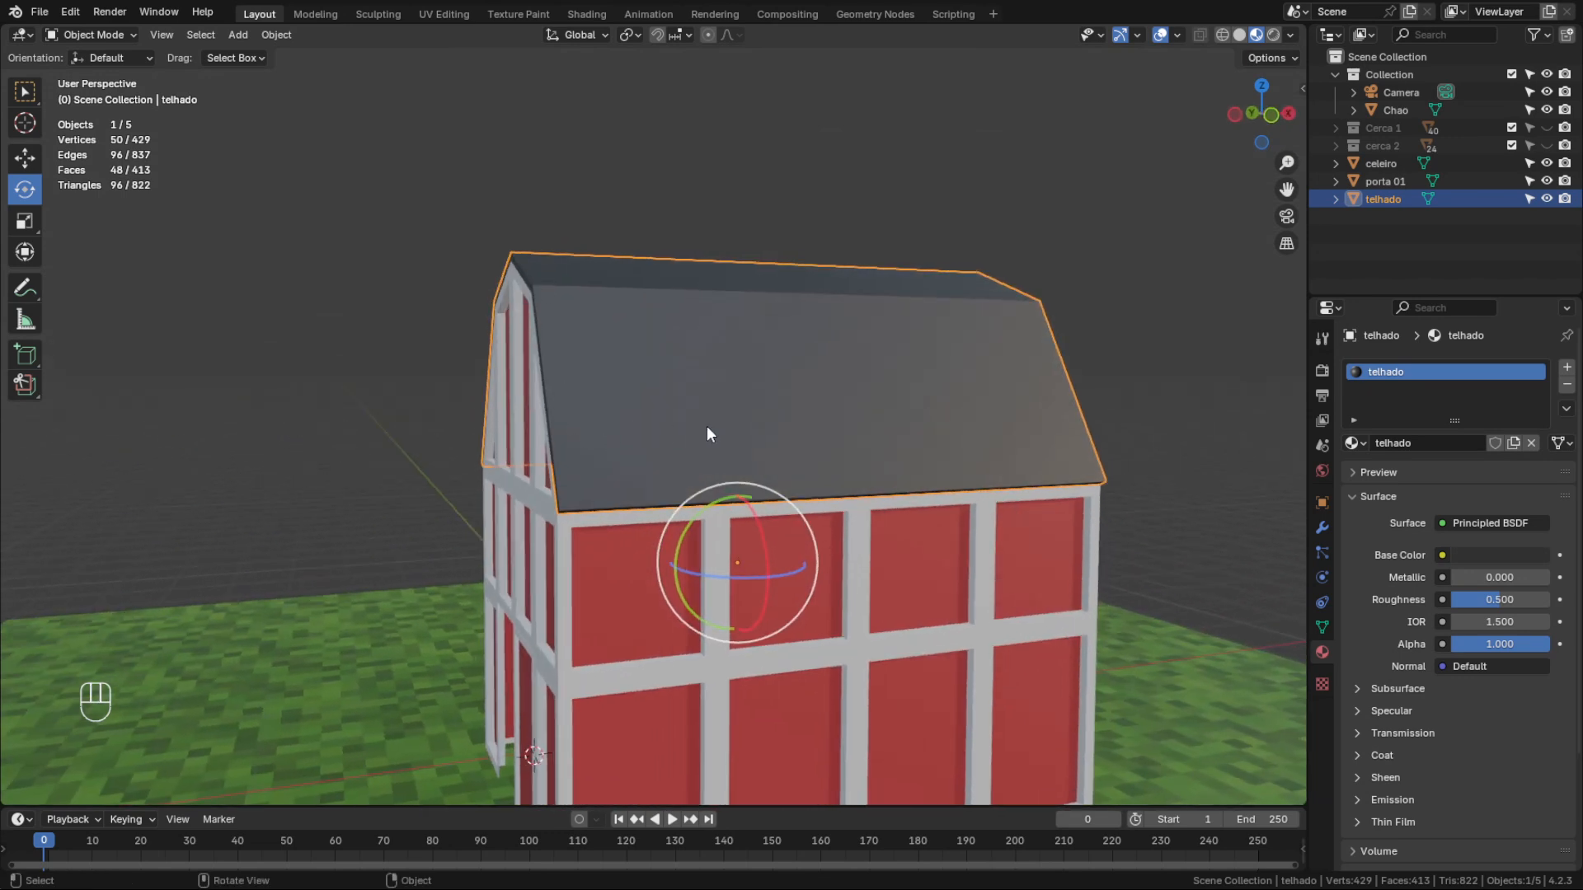
left_click(37, 218)
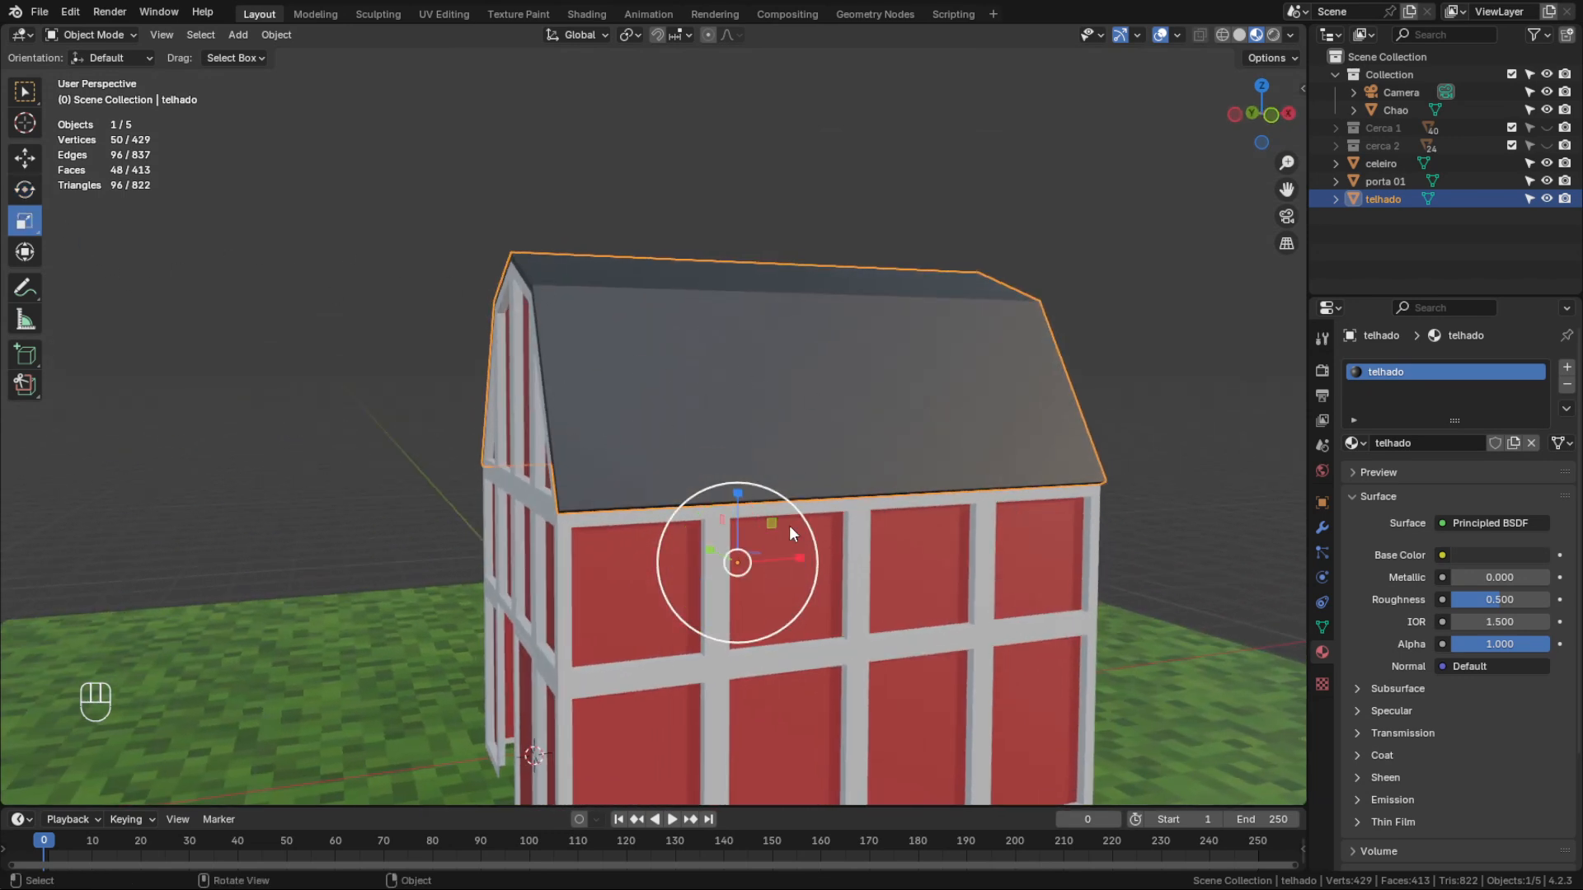
key("s")
mouse_move(808, 557)
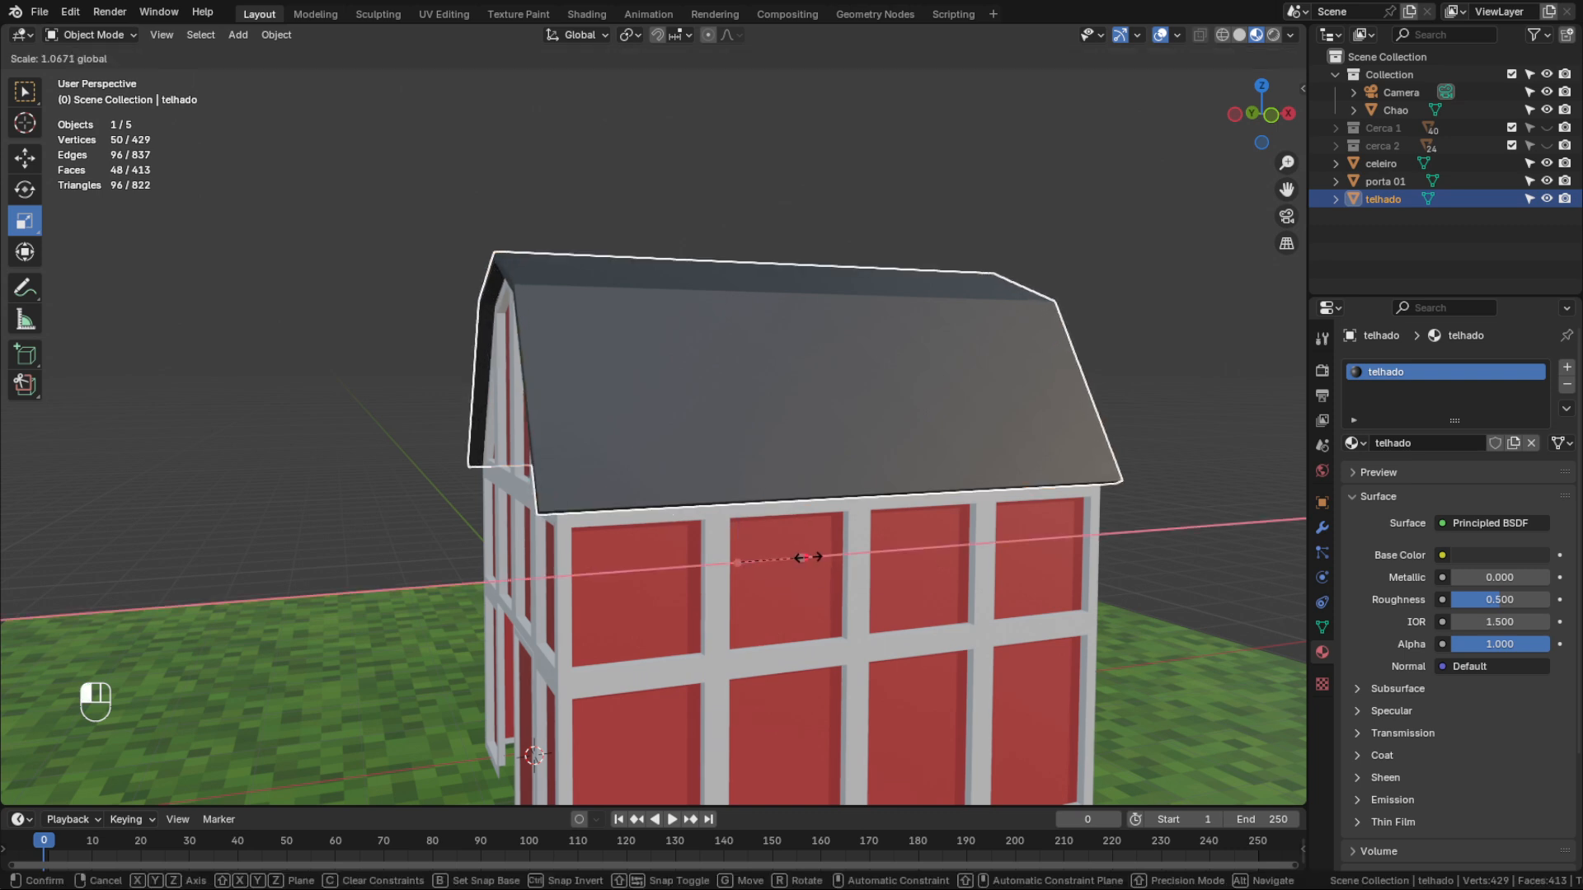
left_click(808, 557)
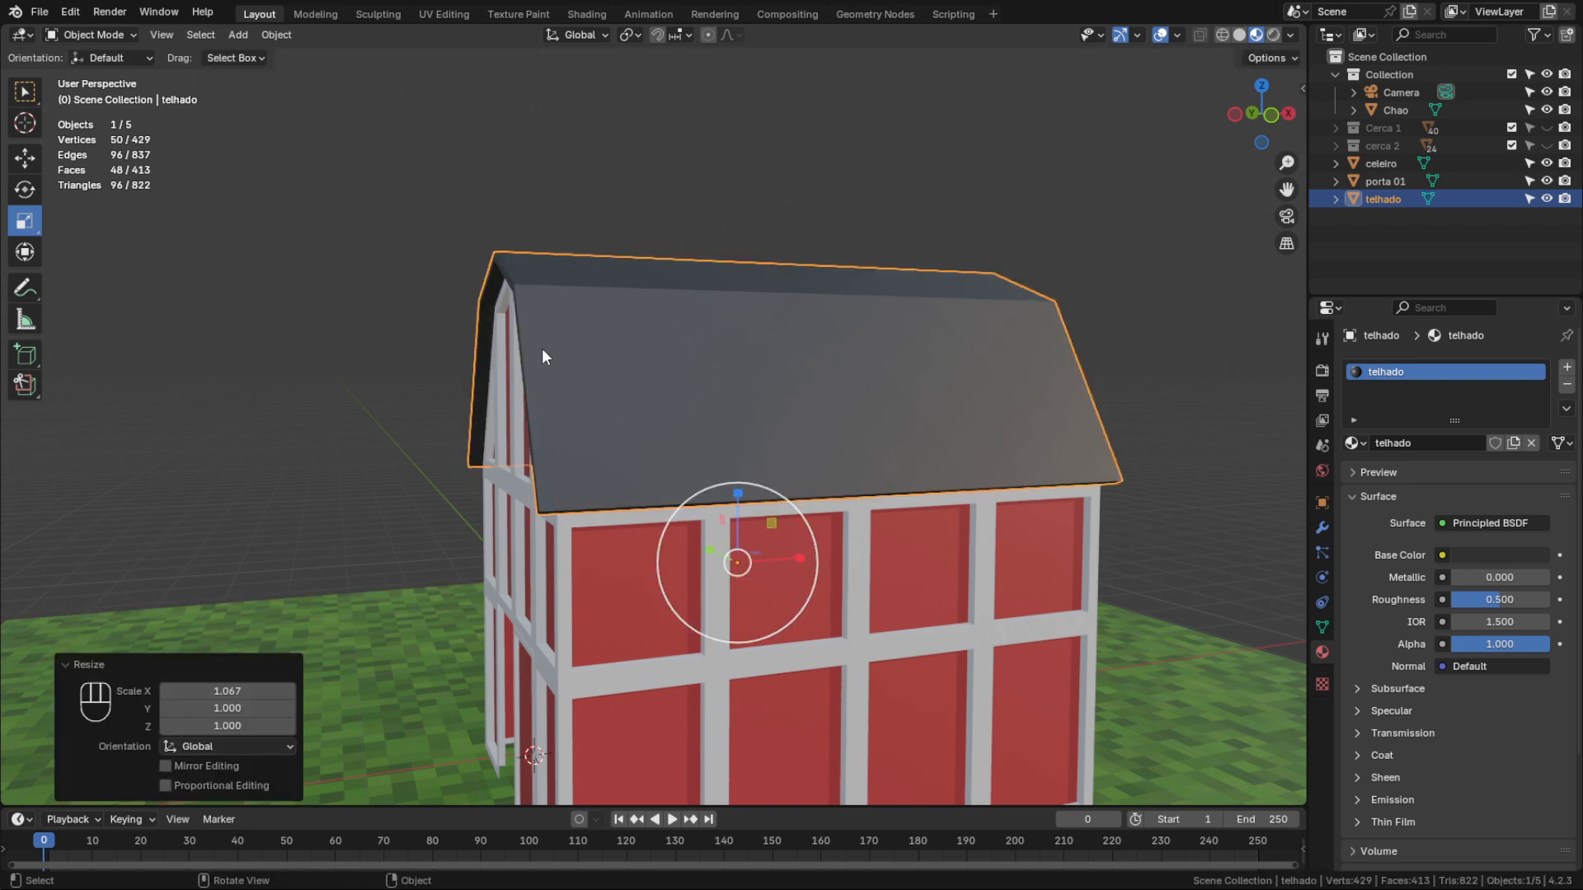
middle_click_drag(542, 348, 685, 319)
left_click_drag(749, 394, 755, 394)
middle_click_drag(754, 394, 825, 401)
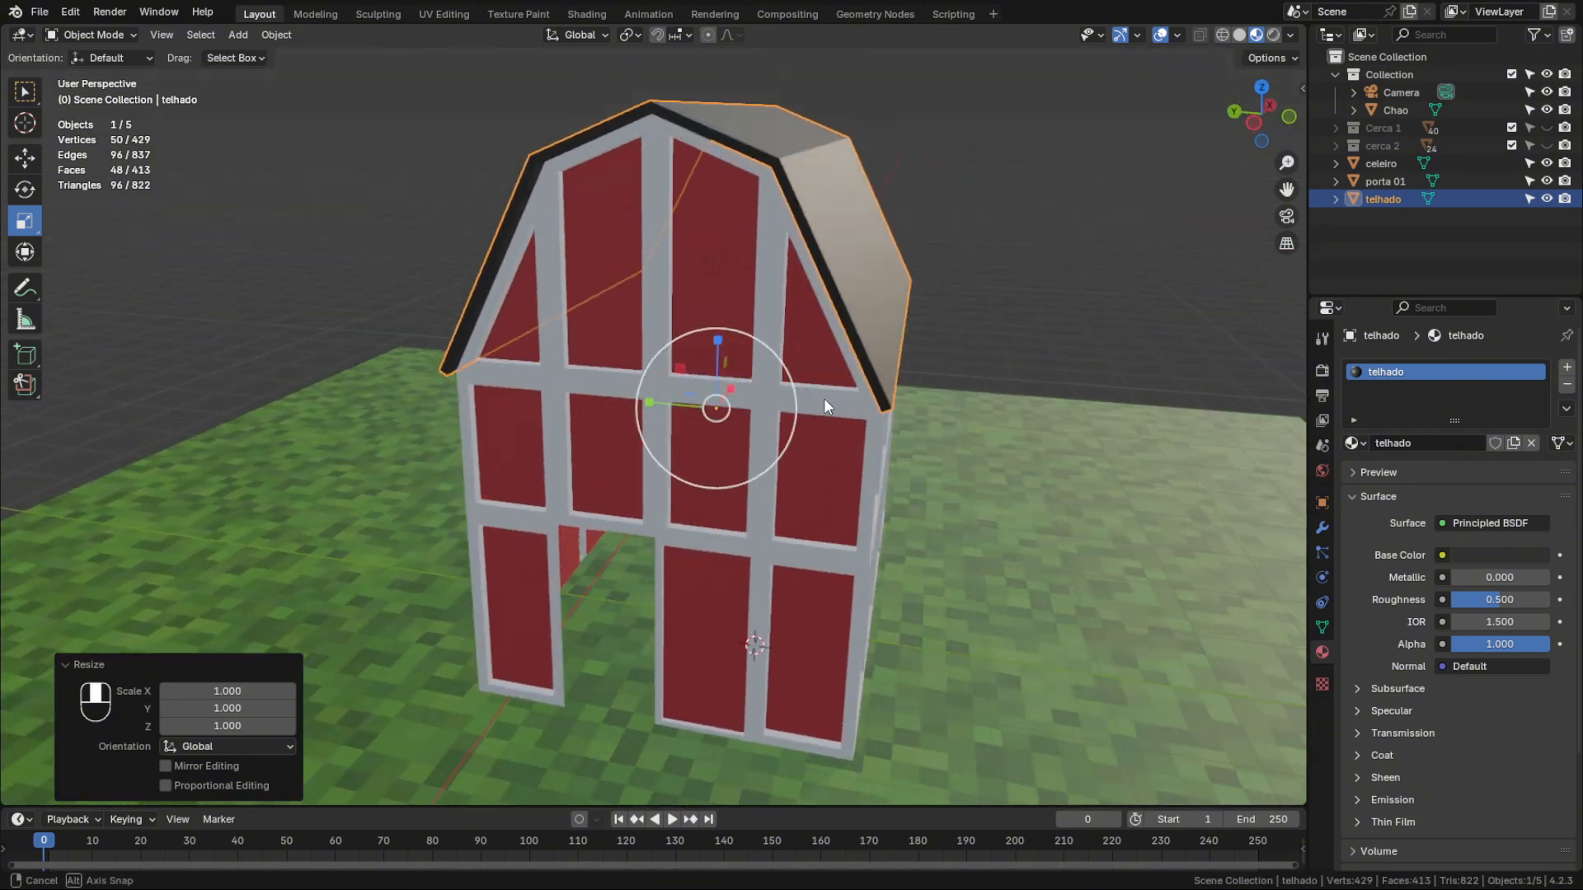
Reselect the roof and scale it uniformly by about 1.018
left_click(907, 177)
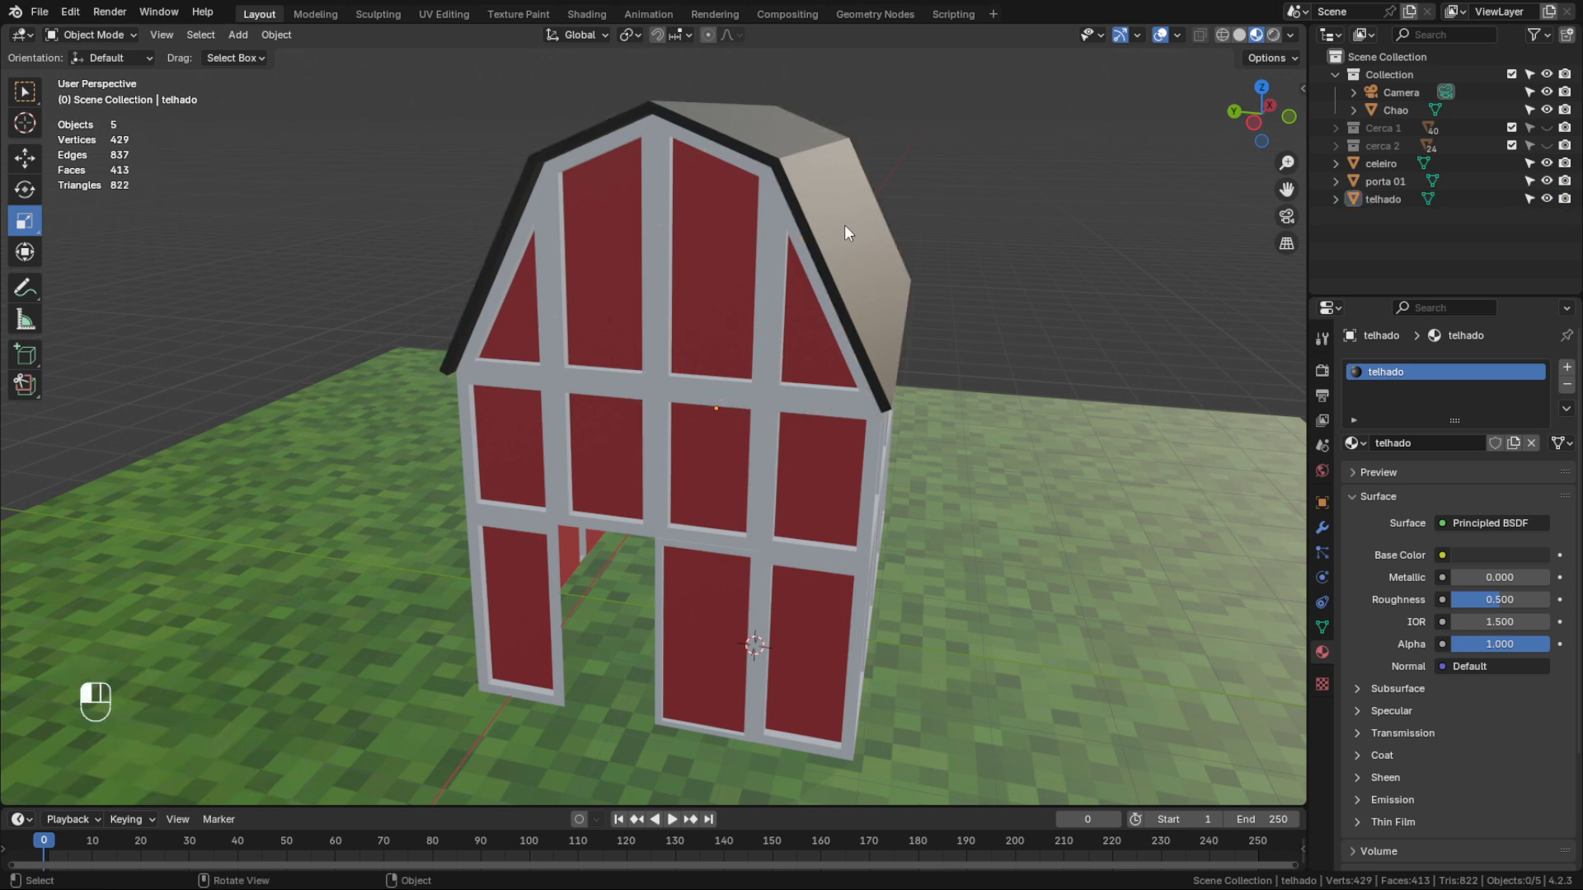
left_click(844, 224)
key("s")
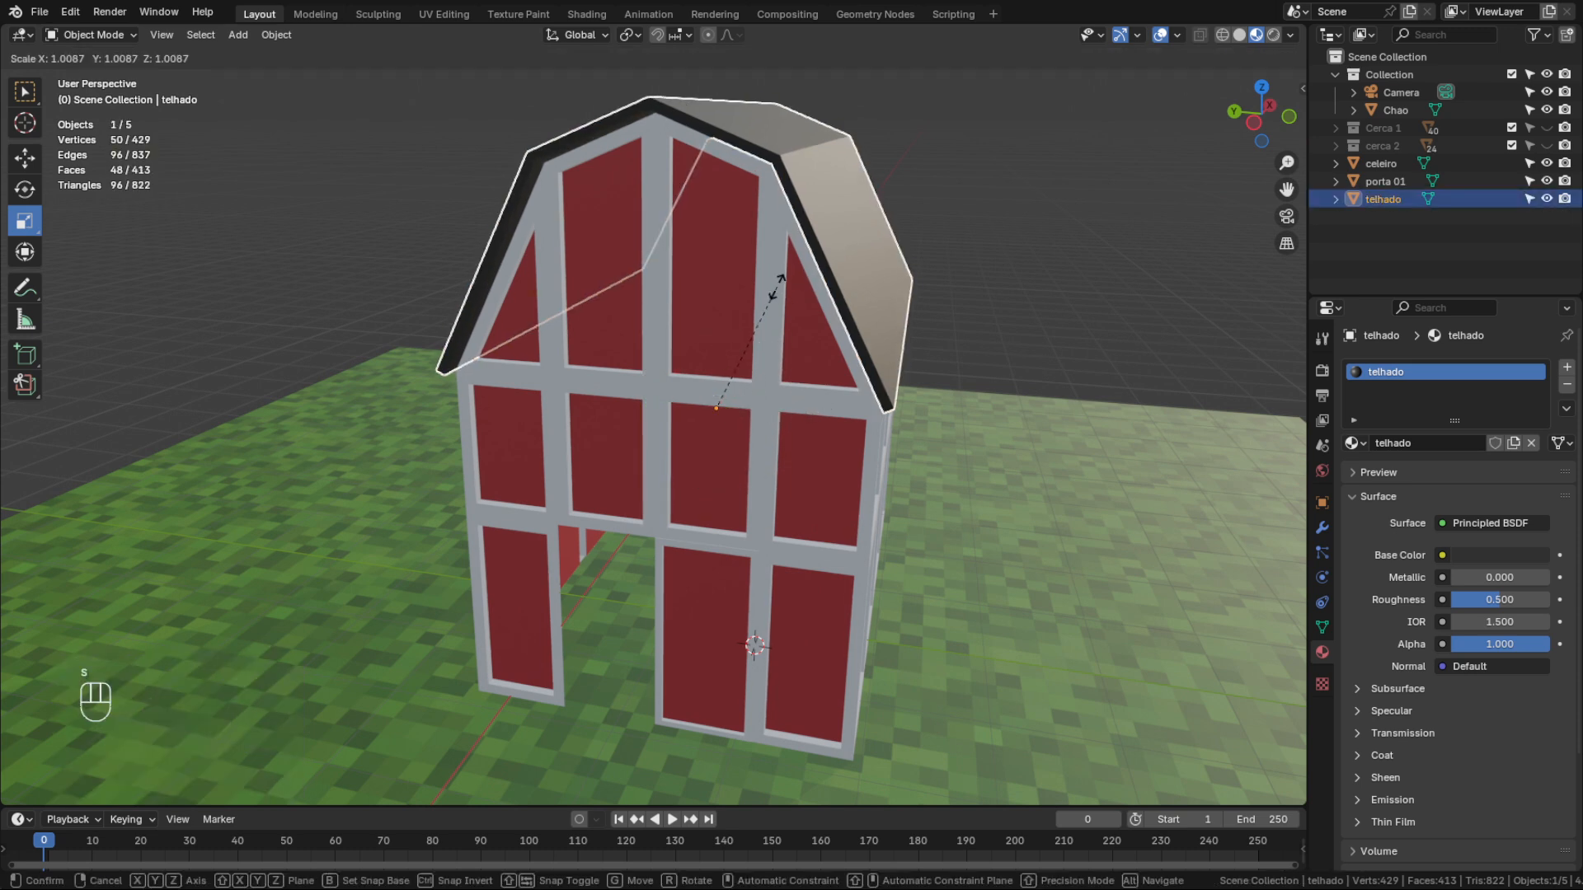
left_click(783, 280)
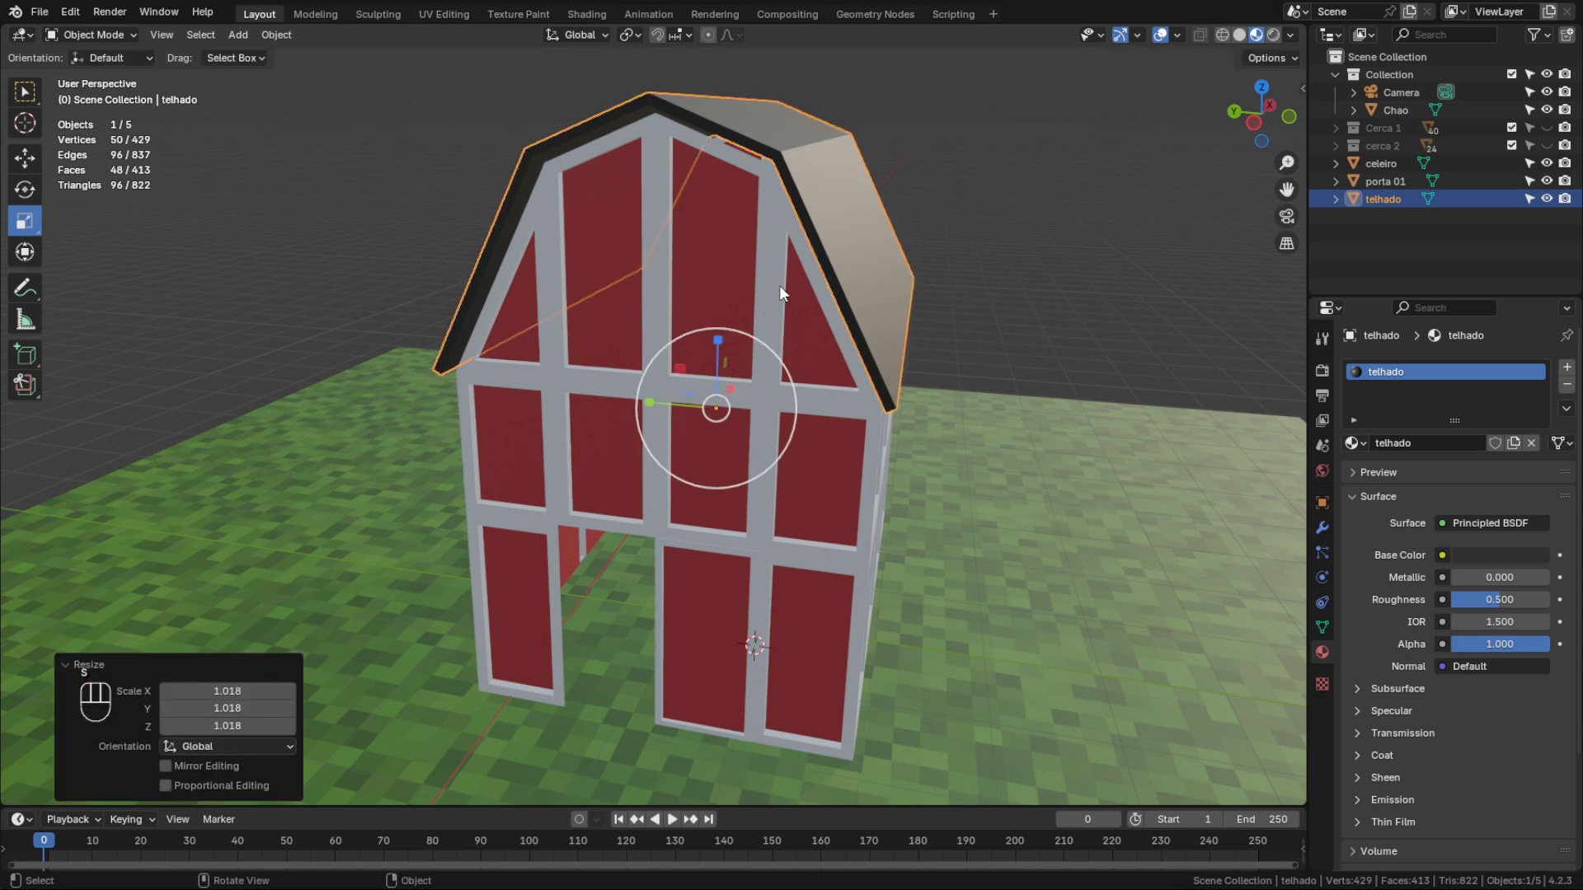
Duplicate the door and place the copy in the open half of the doorway, nudging it about -0.008 m along Y
left_click(25, 157)
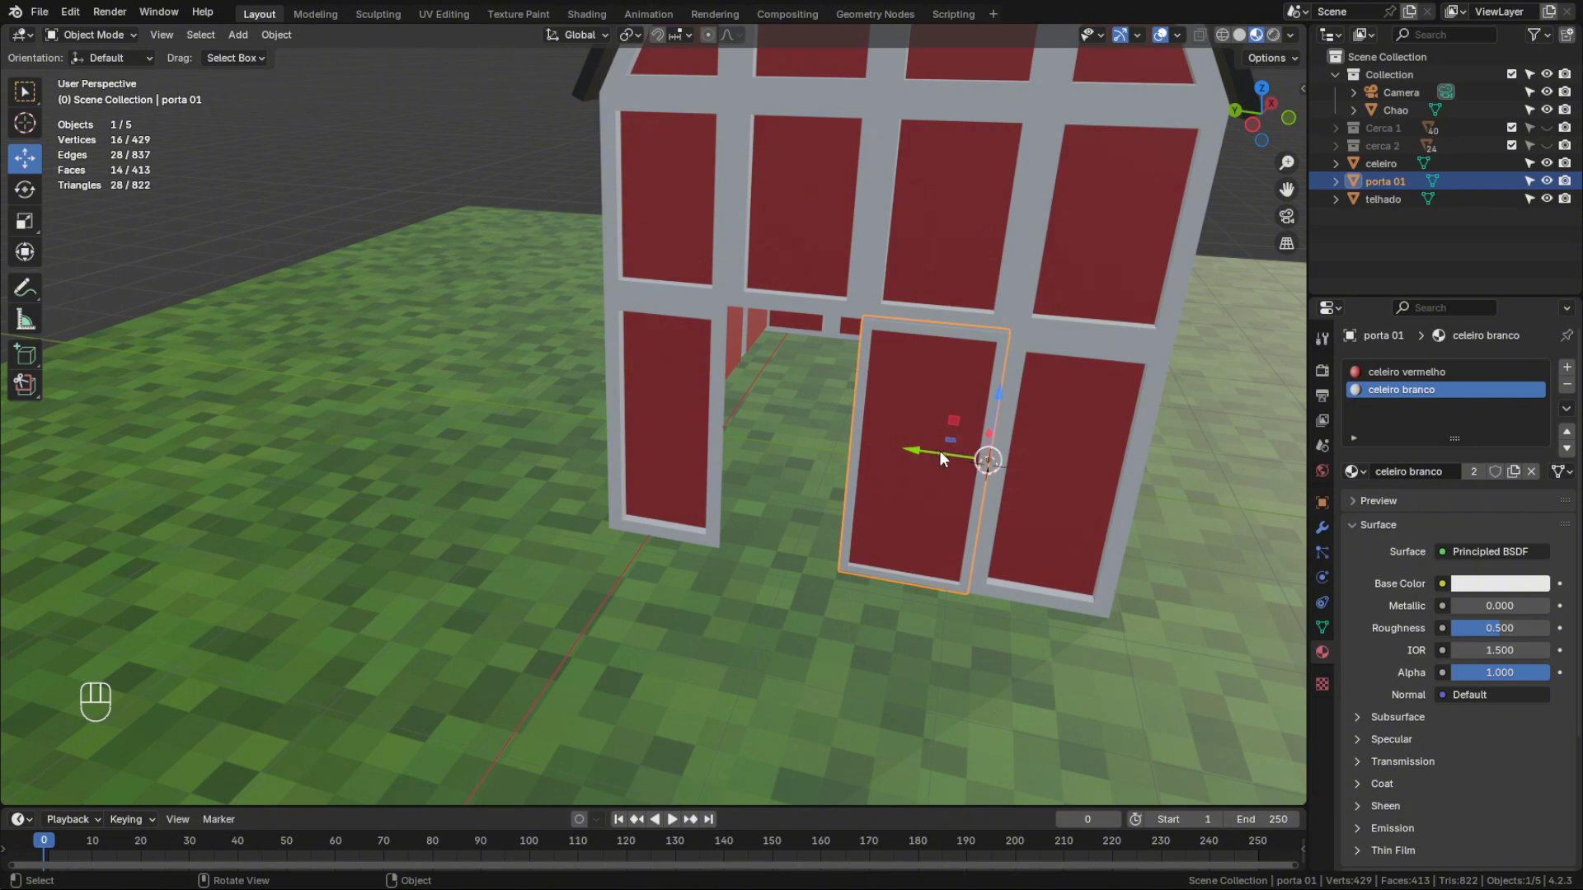
key("shift+d")
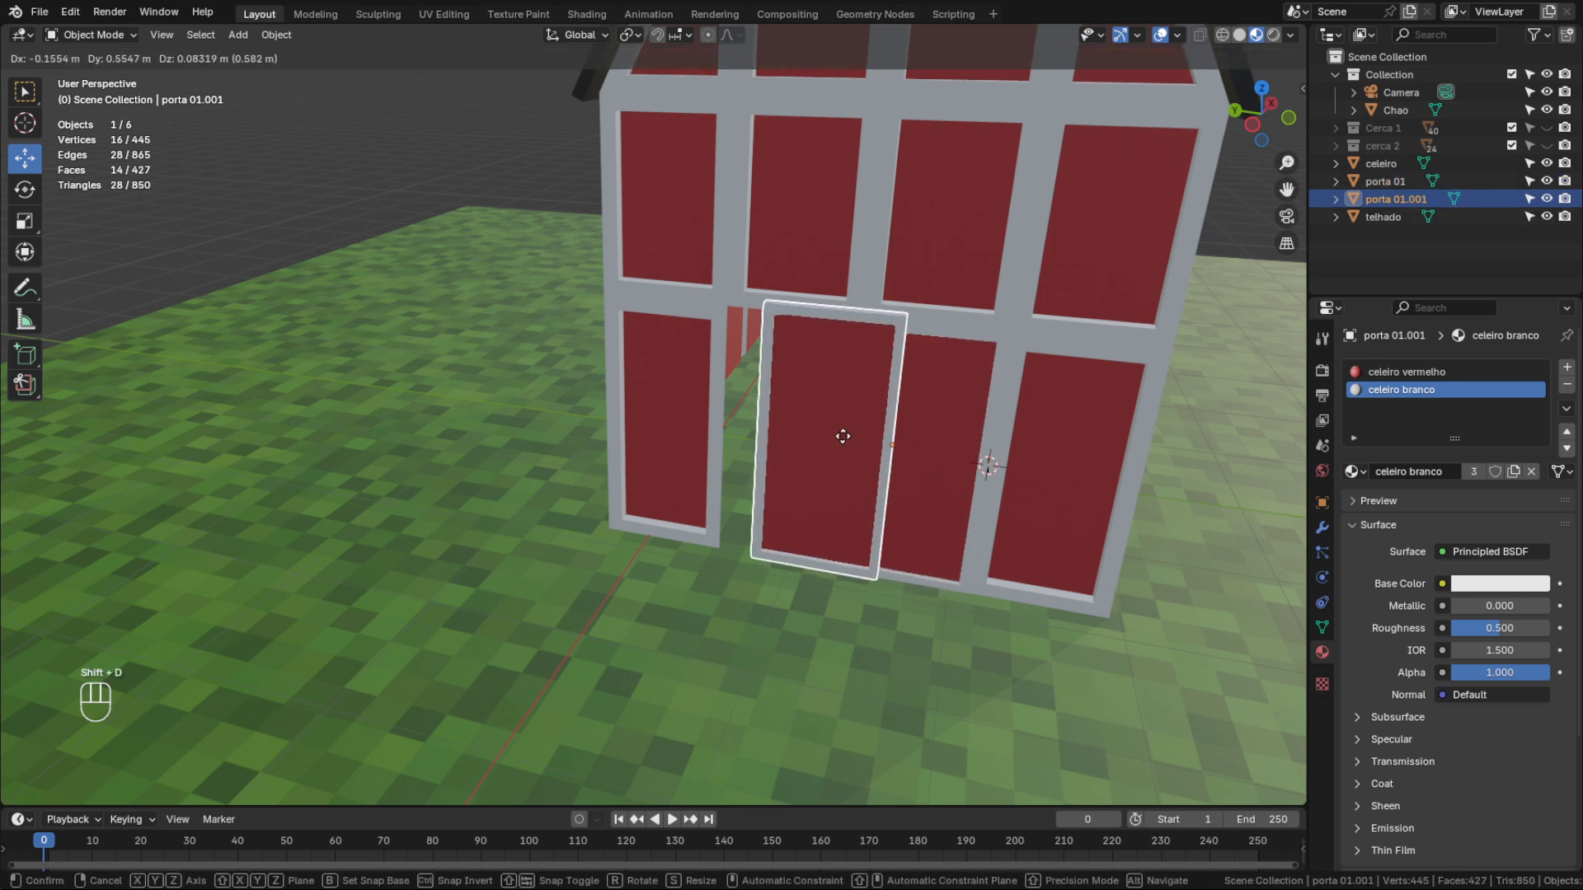
left_click(798, 434)
scroll(902, 503, "up", 2)
middle_click_drag(901, 503, 658, 406, "shift")
middle_click_drag(774, 431, 847, 438)
left_click_drag(608, 348, 615, 352)
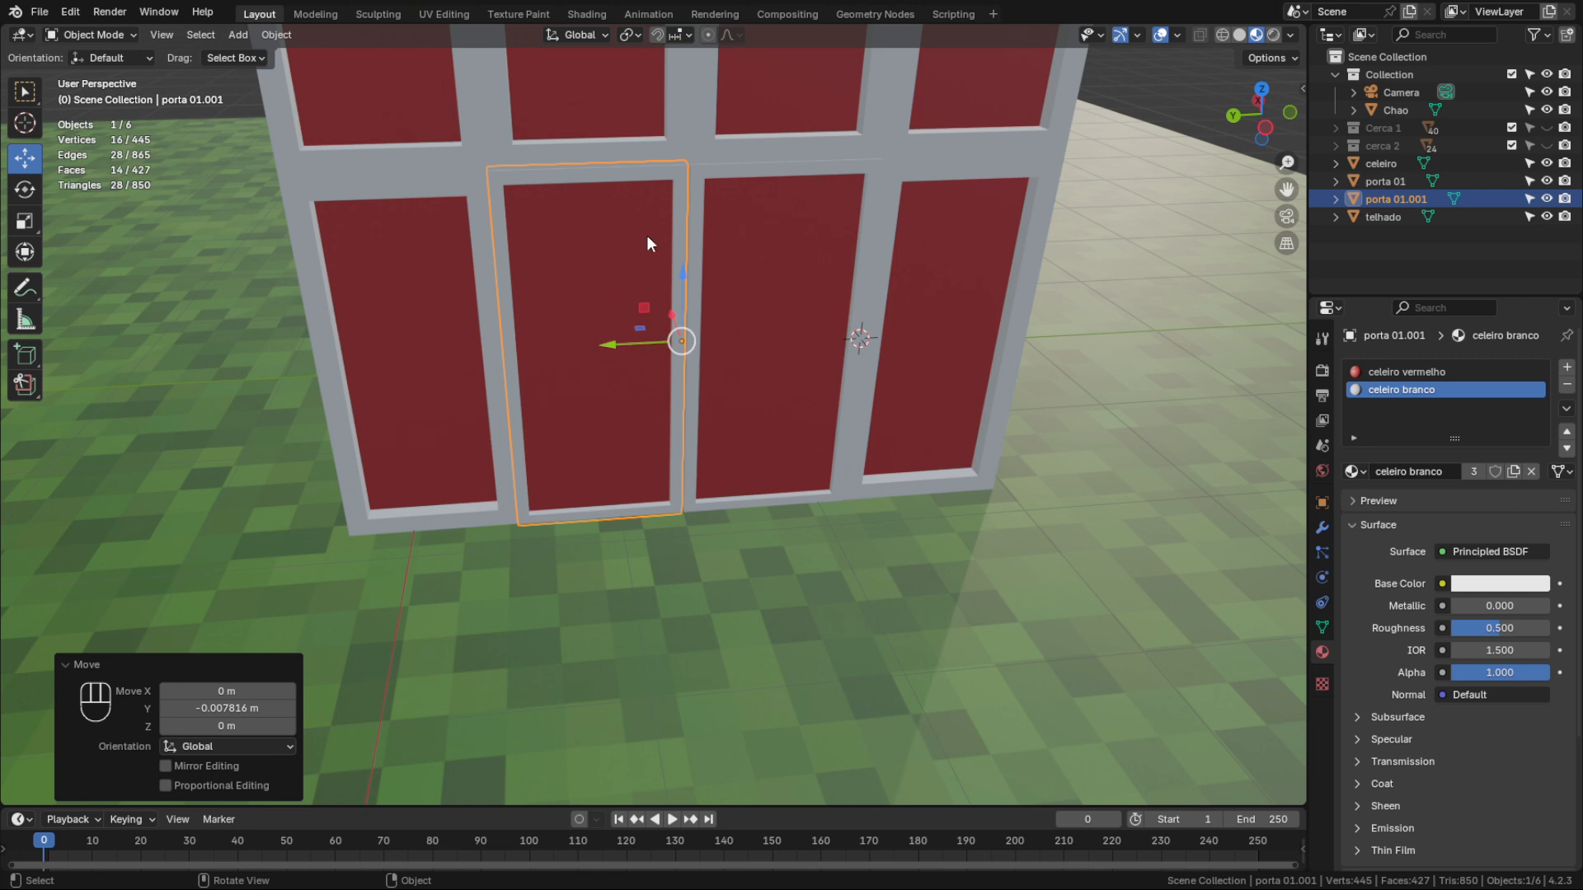
Mirror the duplicated door on its local Y axis and move it about 0.79 m along Y back into the doorway
left_click(263, 33)
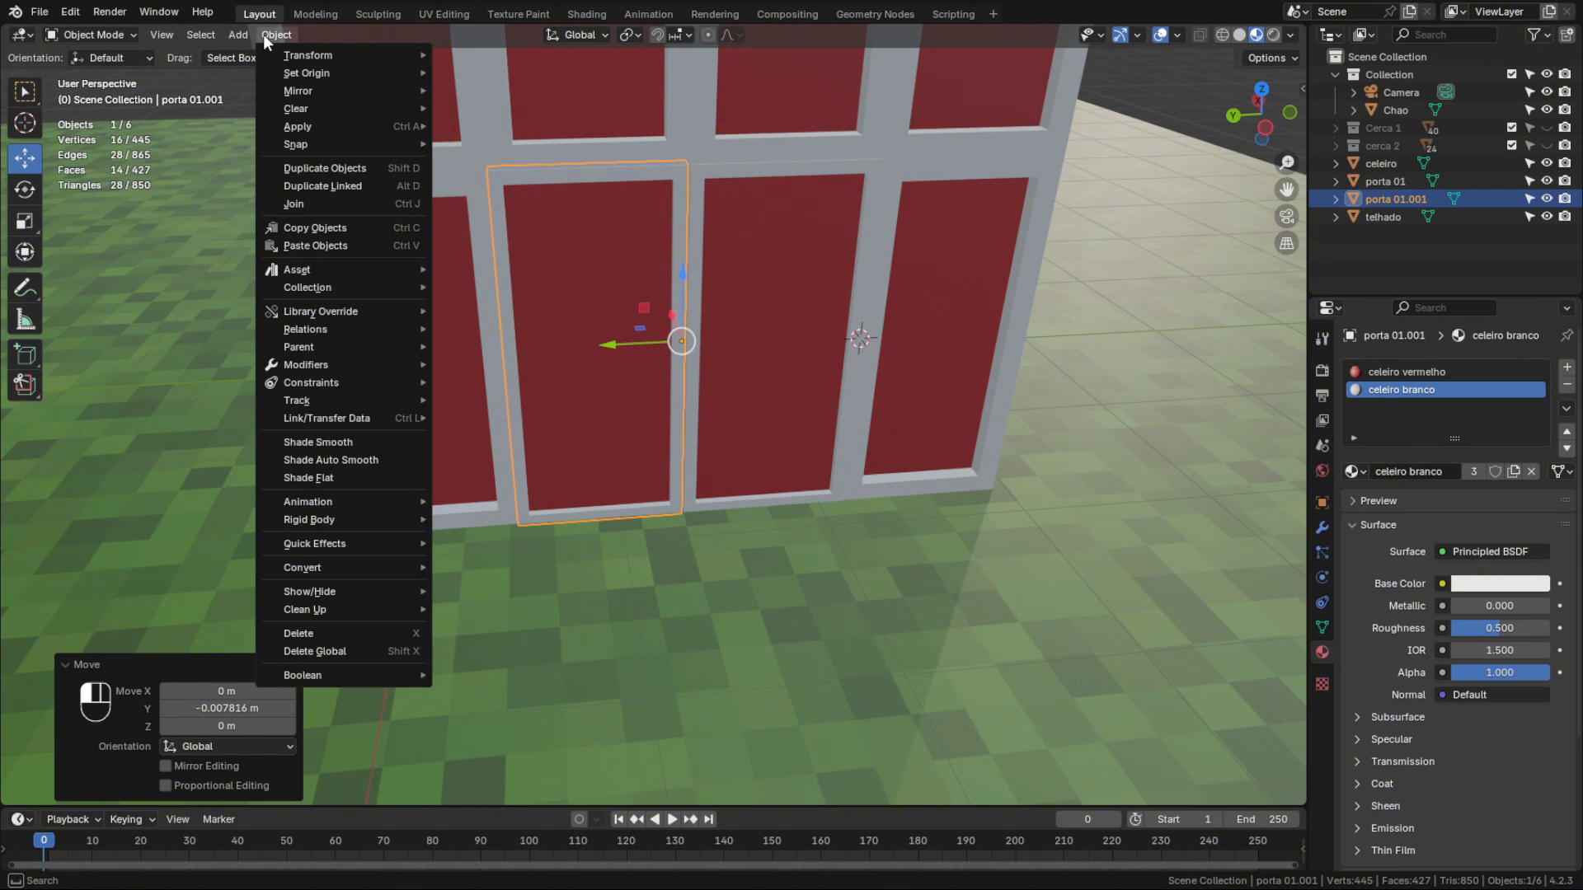
mouse_move(296, 94)
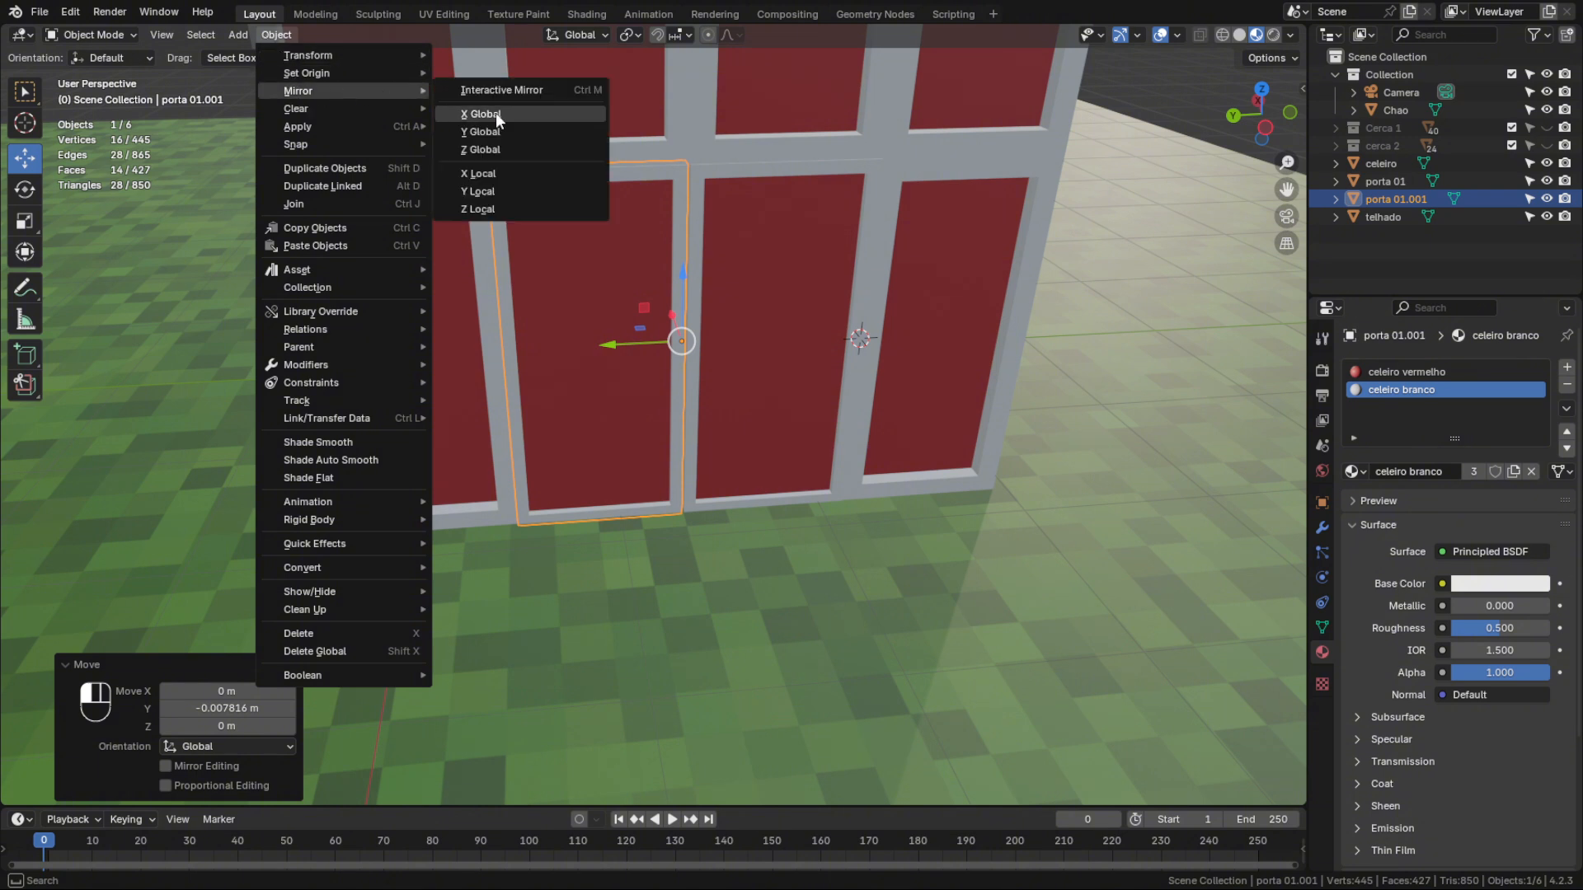
left_click(478, 191)
left_click_drag(610, 345, 474, 362)
middle_click_drag(715, 349, 675, 350)
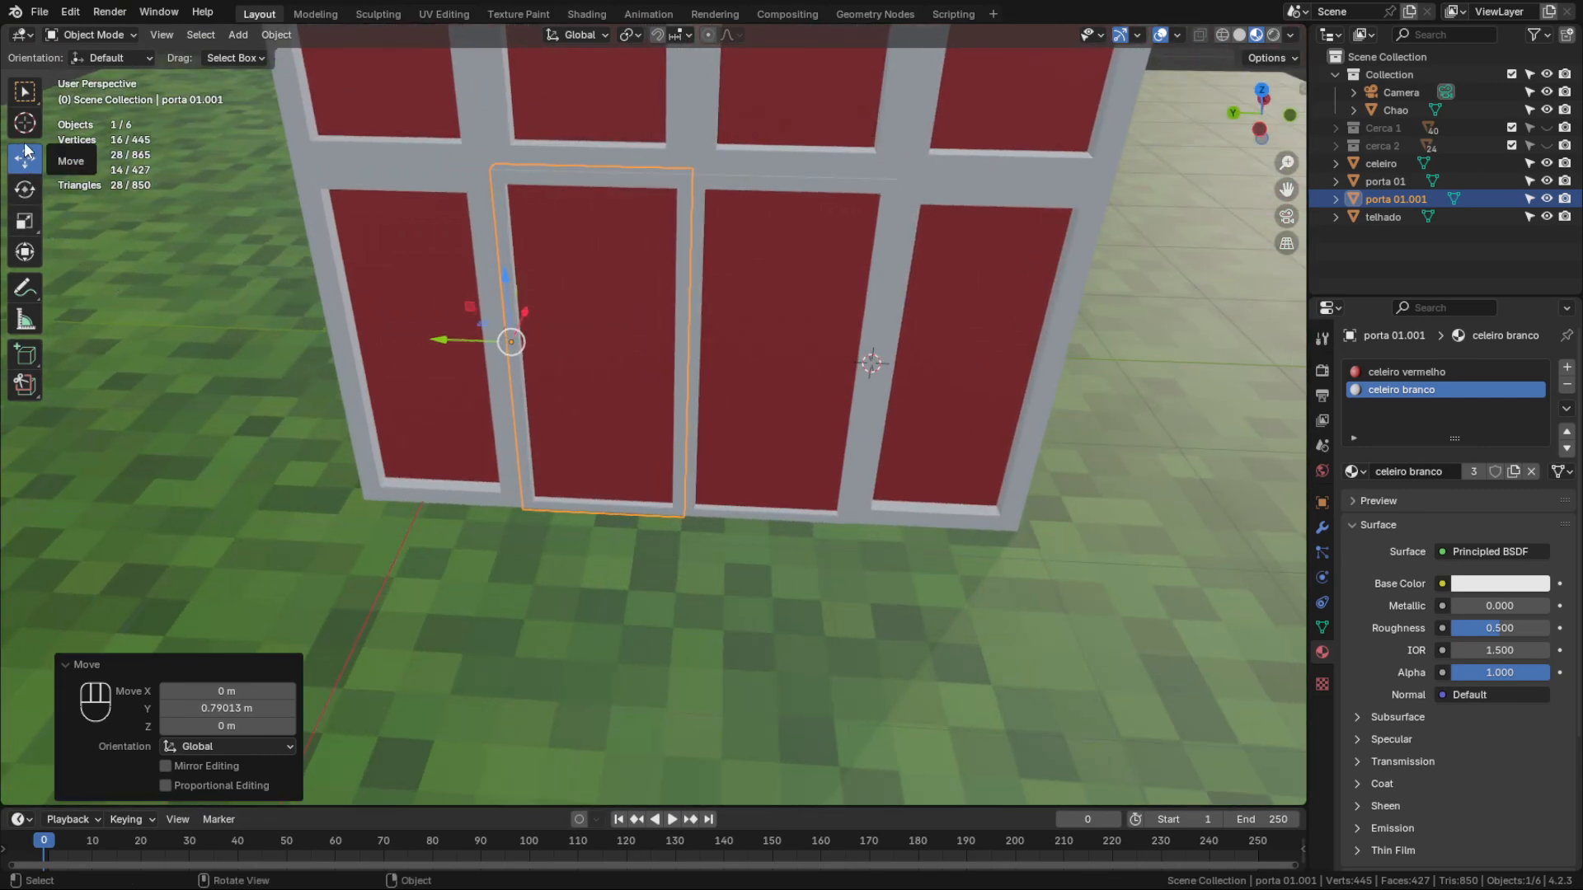
Rotate the duplicated door about -66.7° around the Z axis so it swings open on its hinge side
left_click(25, 189)
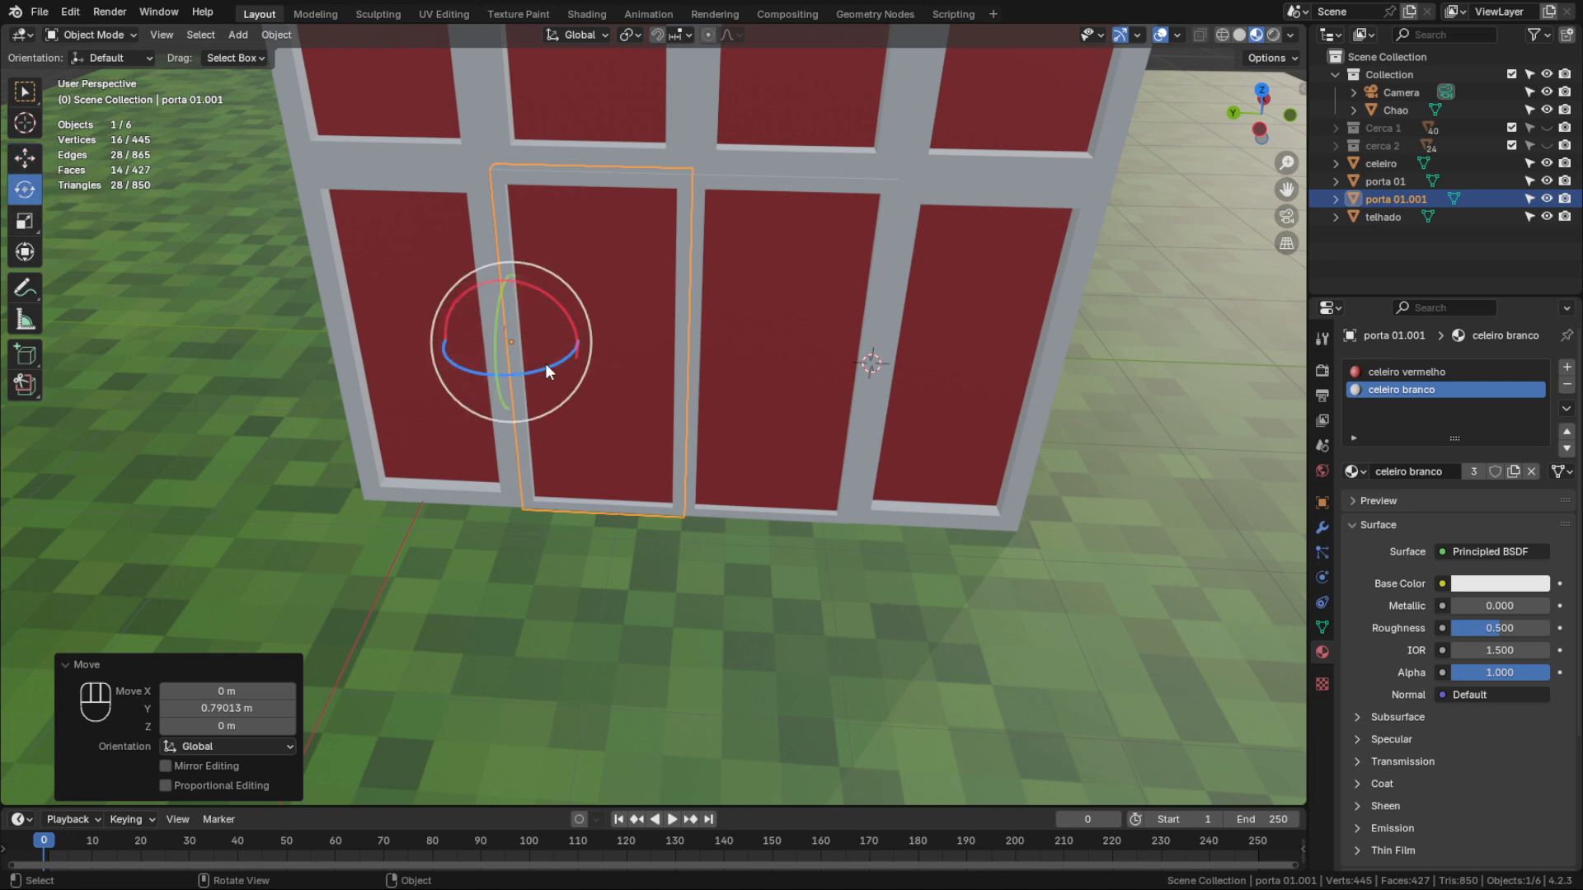
left_click_drag(551, 370, 499, 388)
scroll(581, 389, "down", 2)
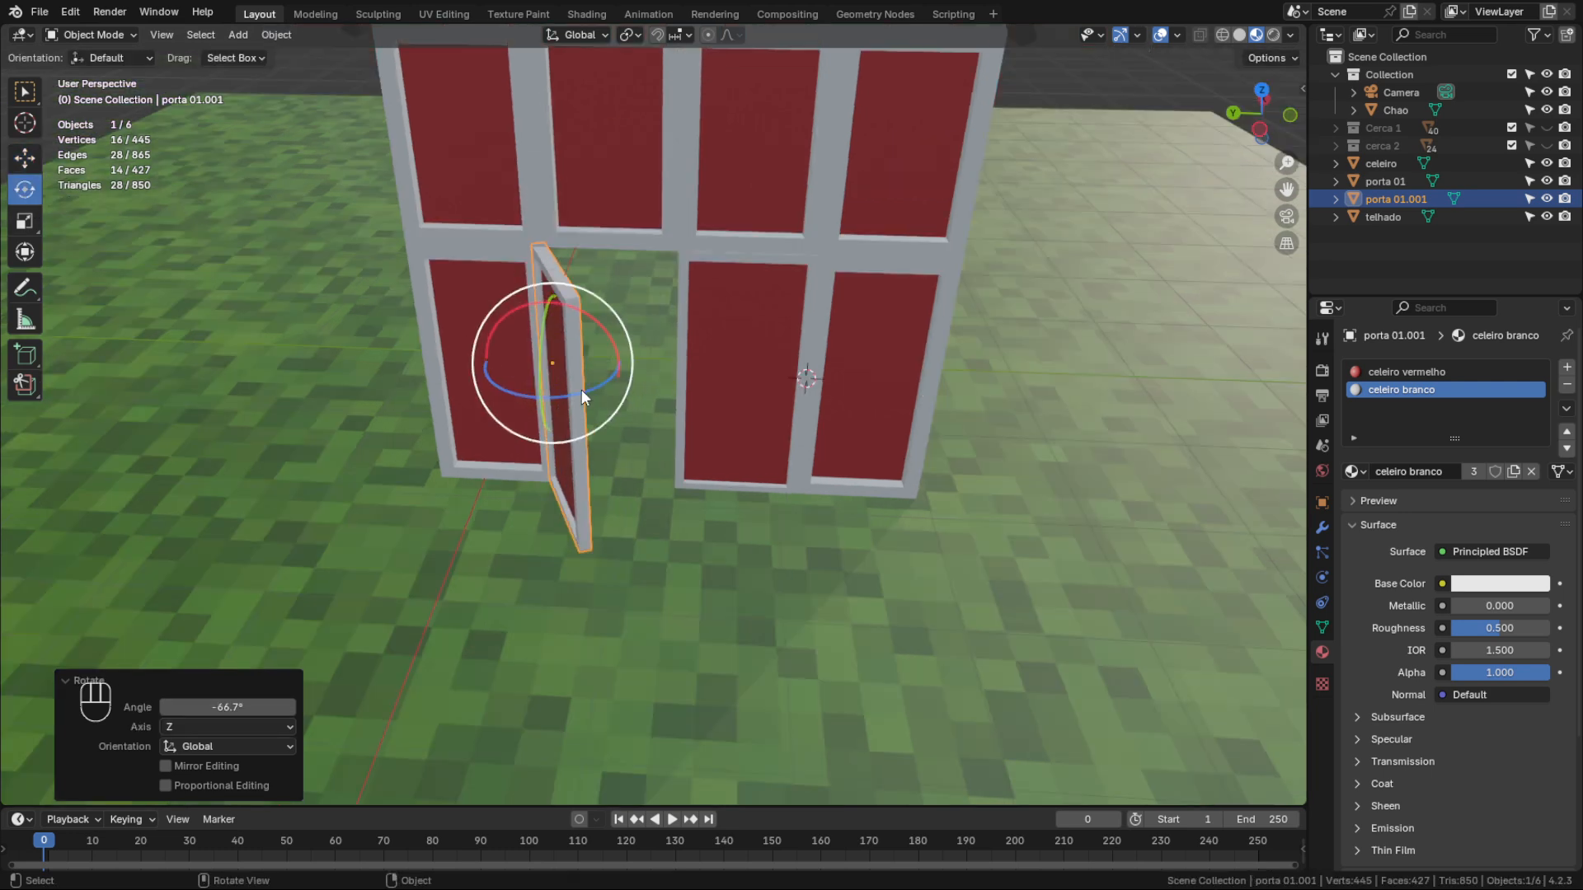
Rotate the original door about 77.4° around the Z axis so it opens outward opposite its copy
left_click(726, 420)
middle_click_drag(754, 413, 803, 400)
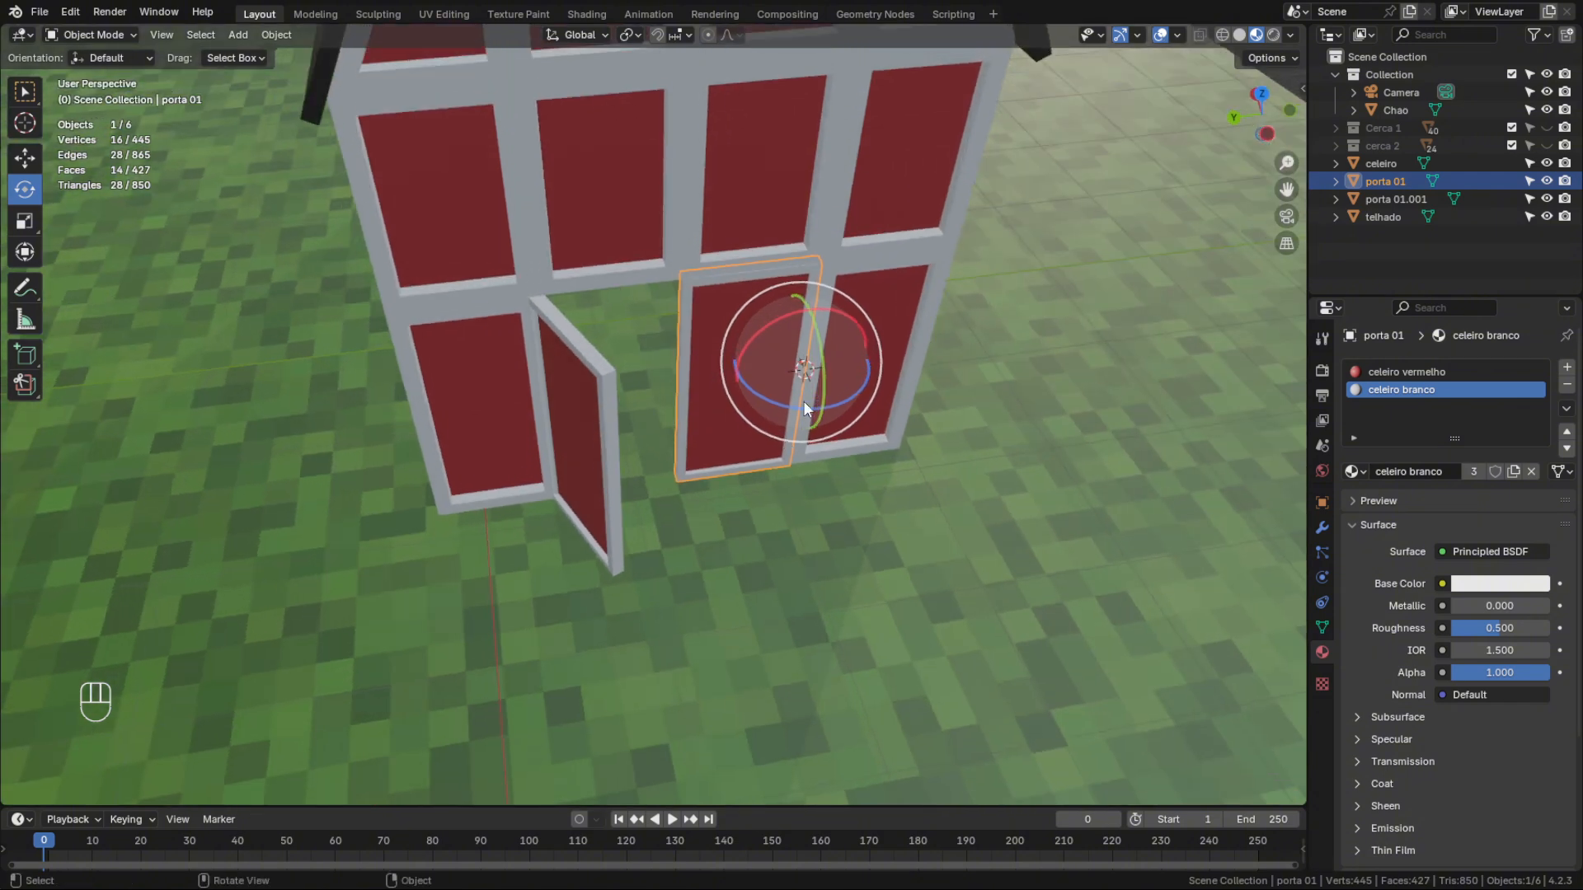
left_click_drag(766, 401, 898, 442)
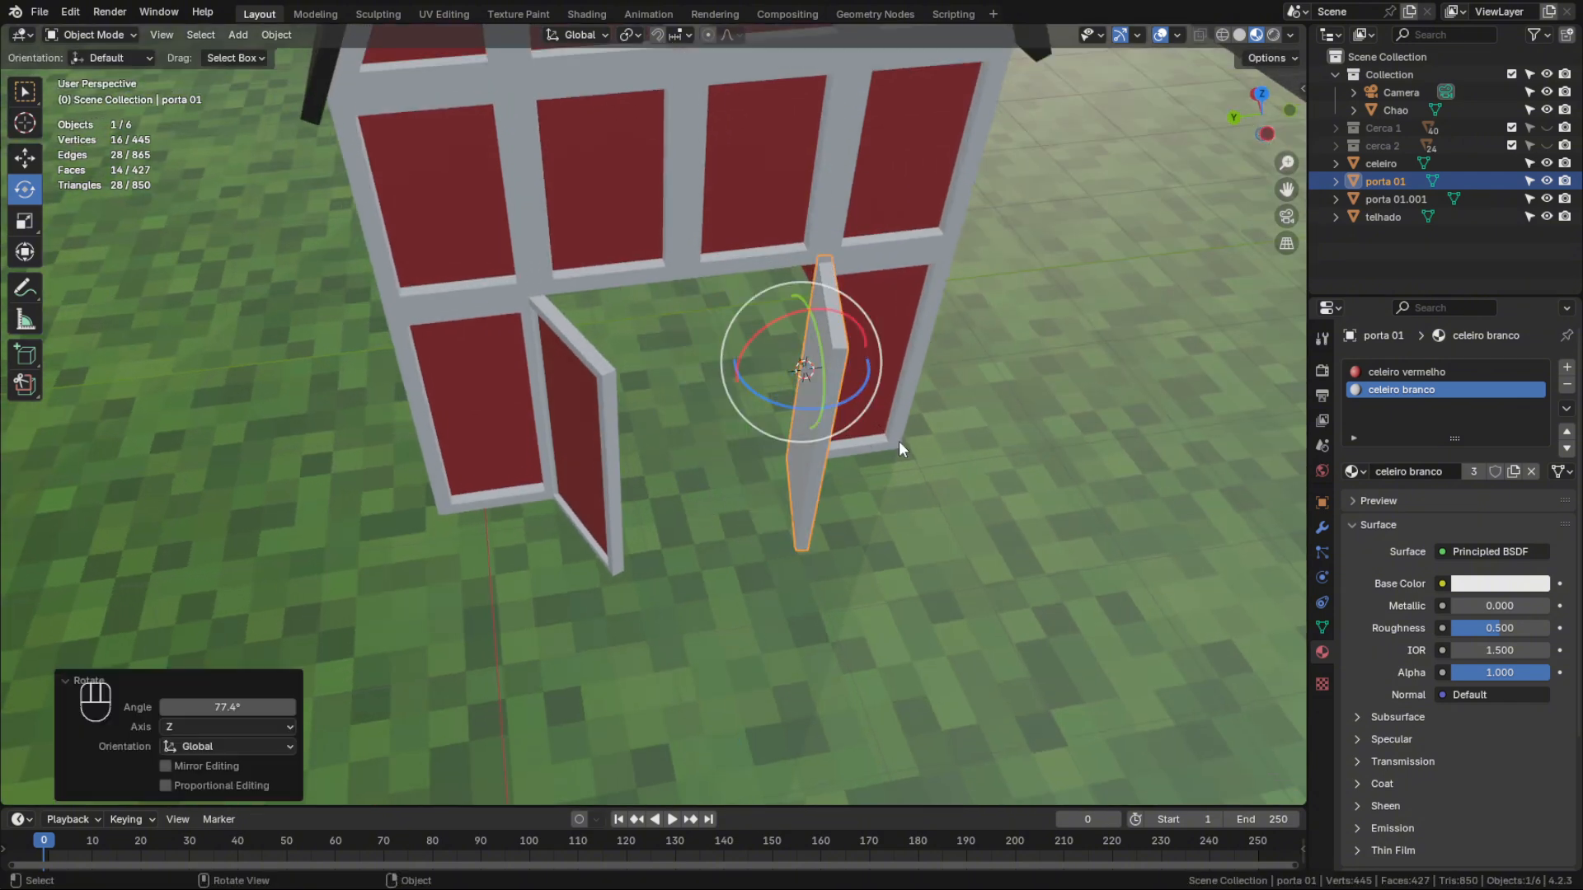
middle_click_drag(898, 441, 860, 384)
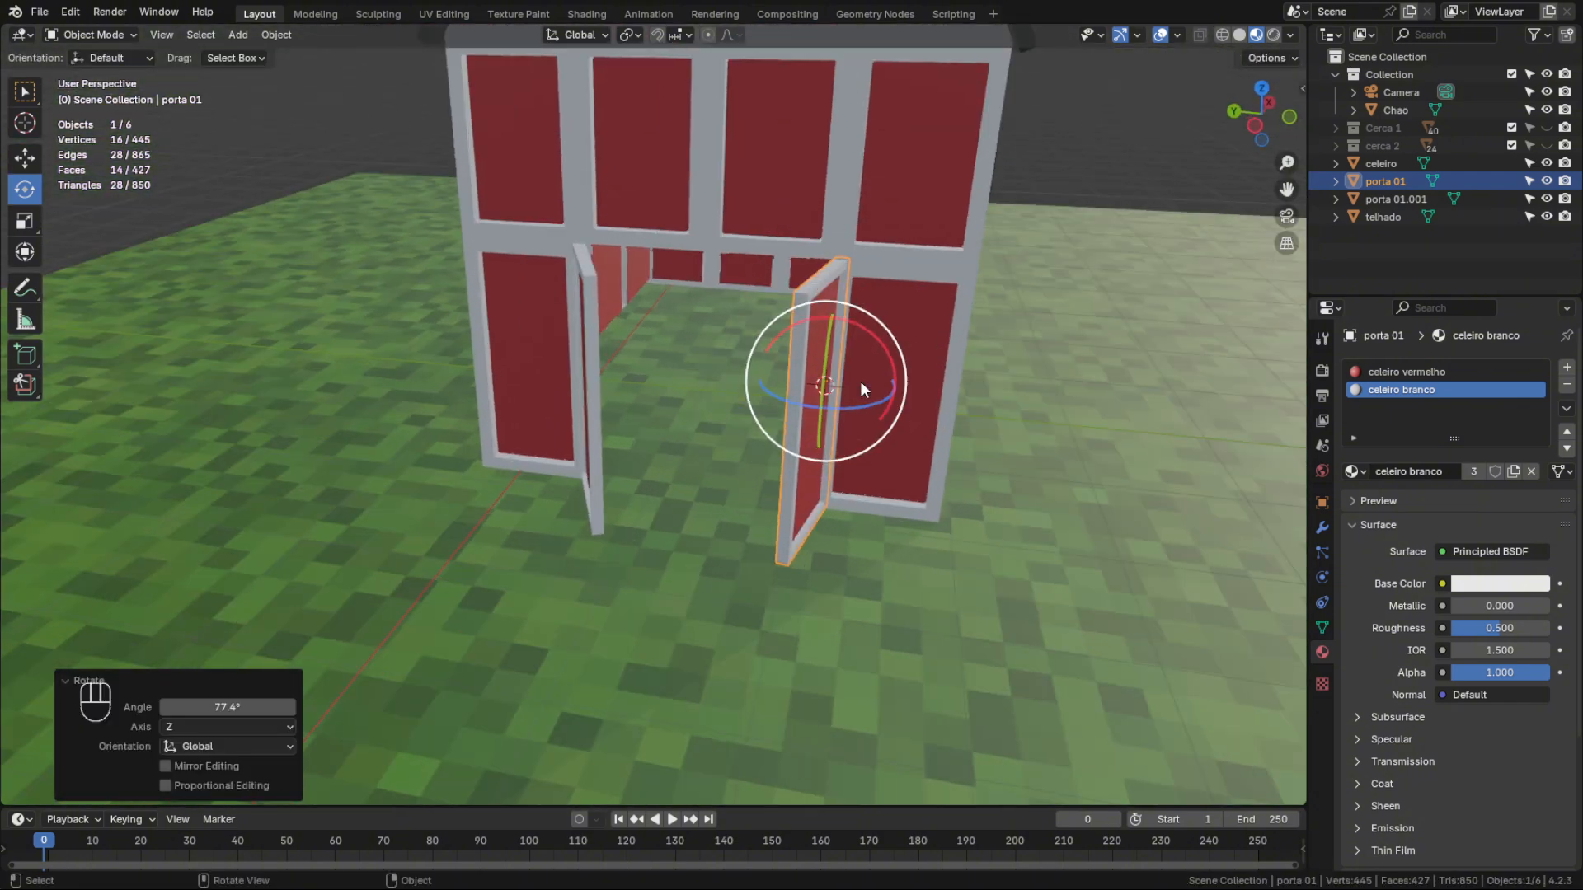
scroll(859, 381, "up", 2)
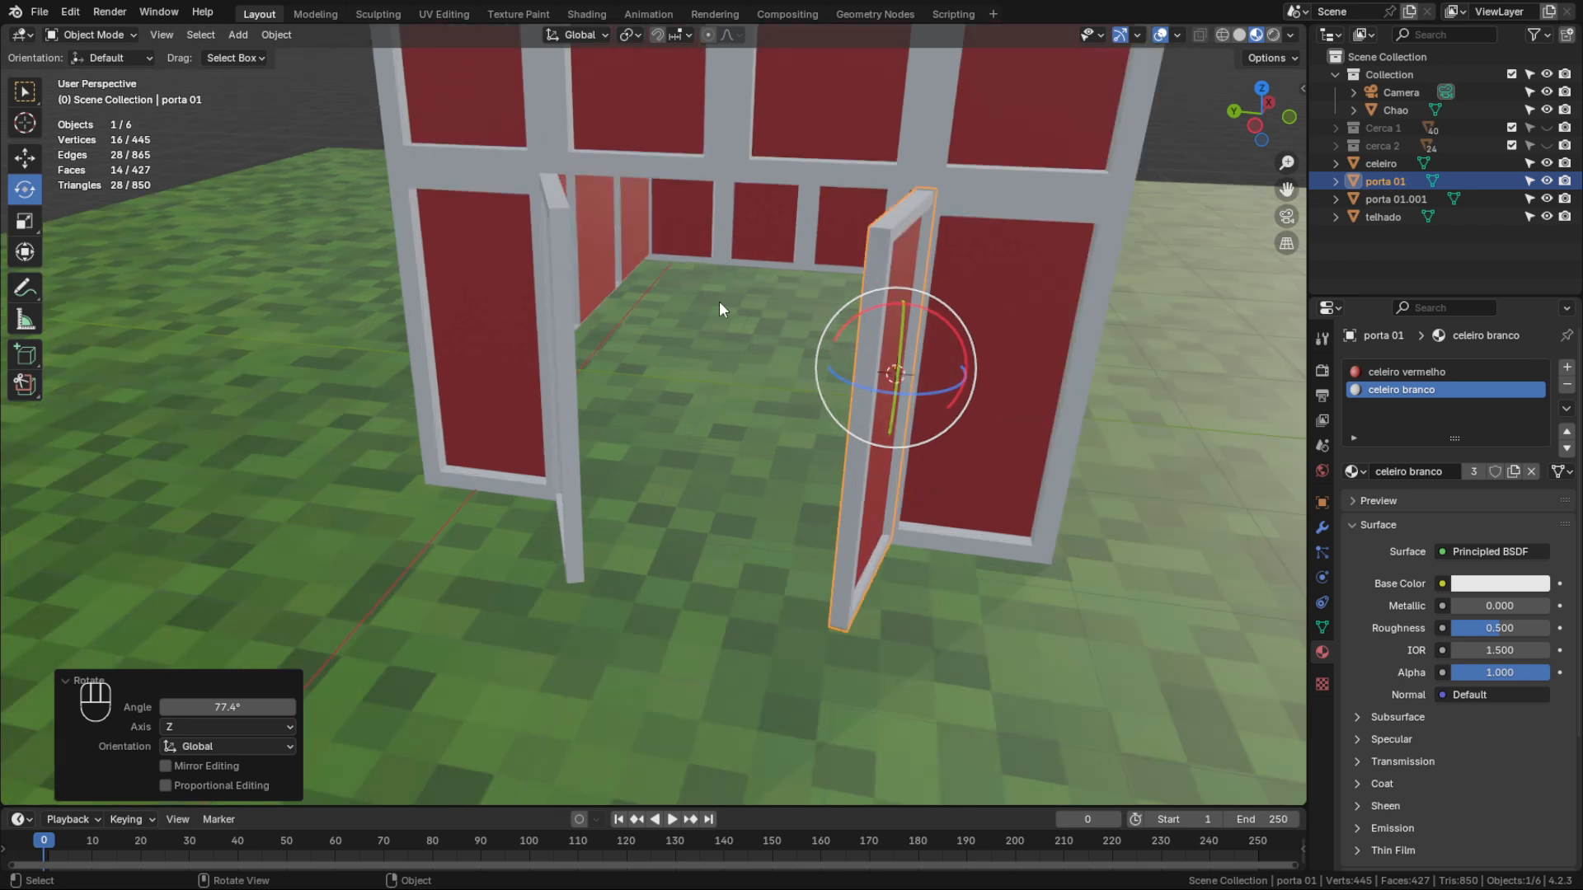
Hide the Chao ground object and select all 16 floor faces on the underside of the barn mesh
left_click(719, 236)
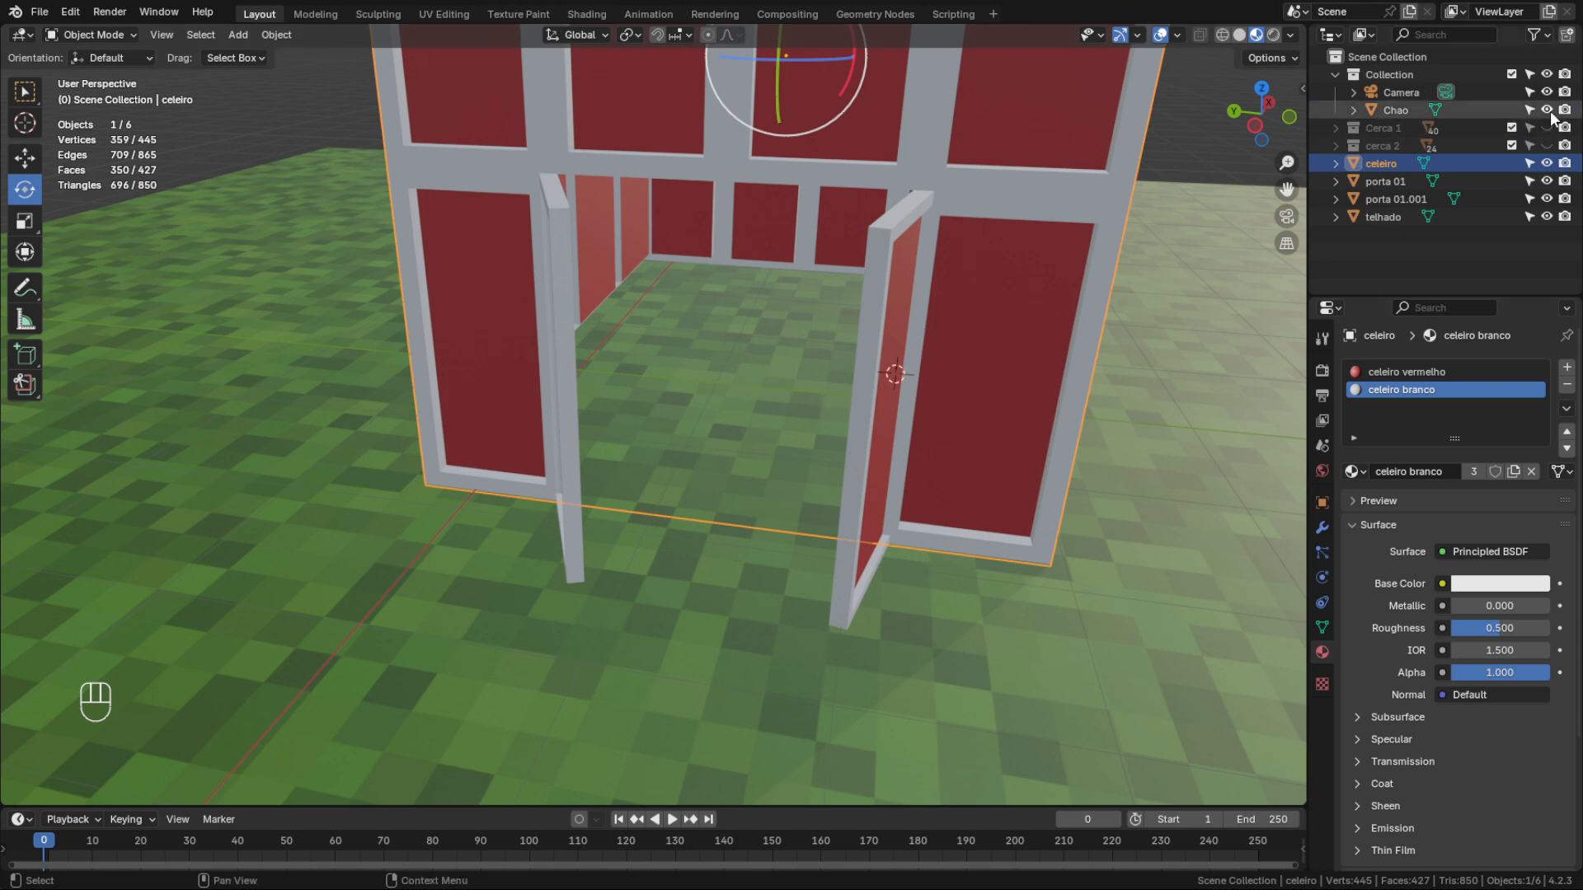
left_click(1546, 110)
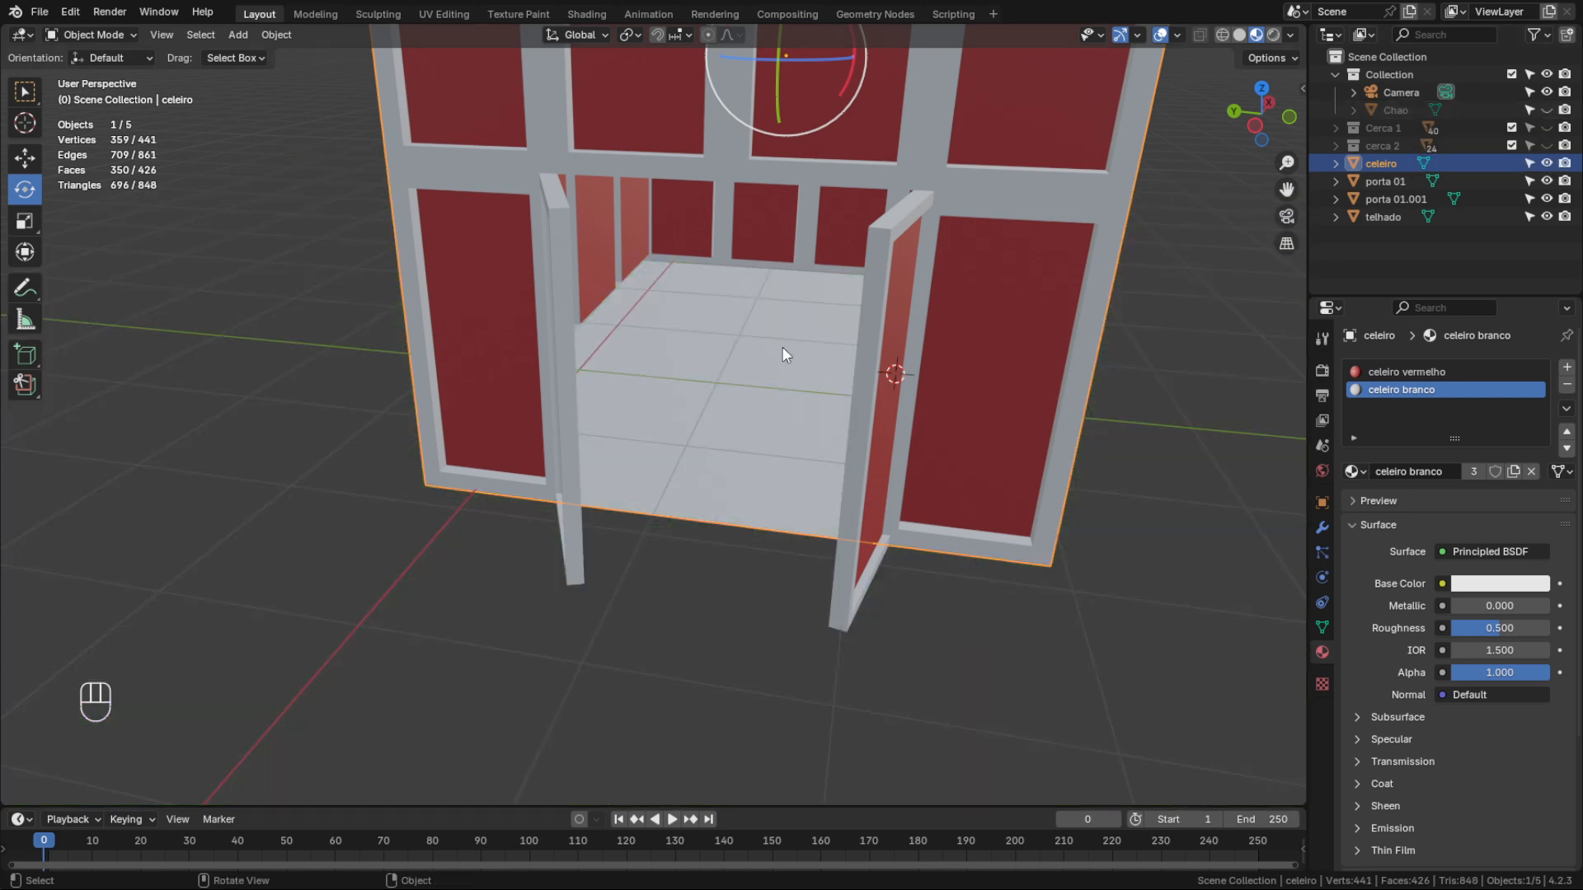
middle_click_drag(801, 334, 784, 252)
key("Tab")
left_click(536, 329)
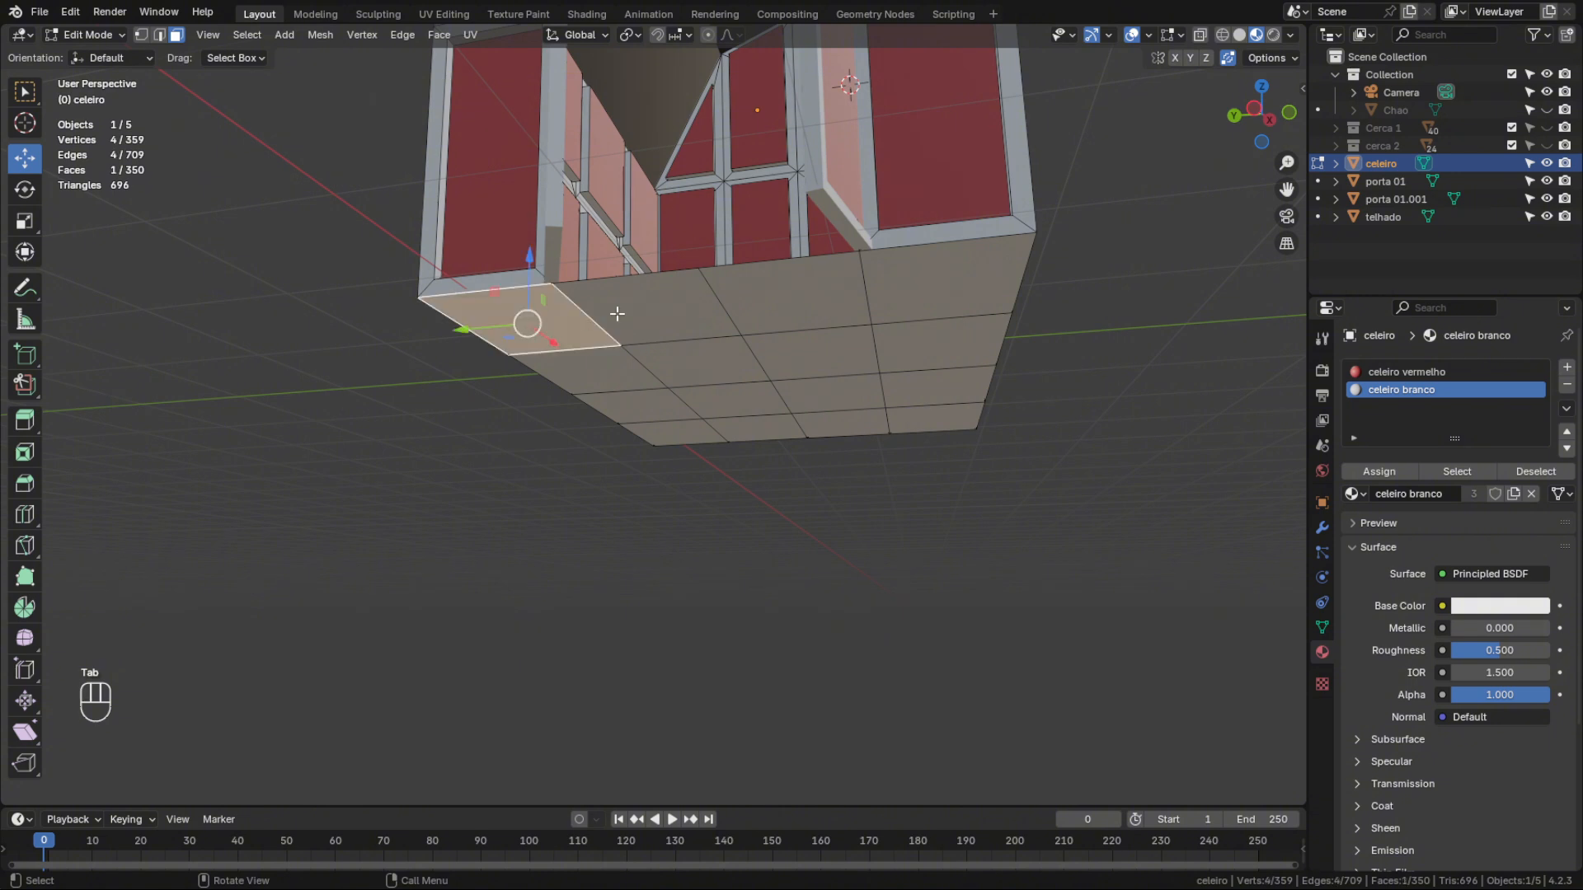
left_click(734, 326, "shift")
left_click(763, 327, "shift")
left_click(934, 295, "shift")
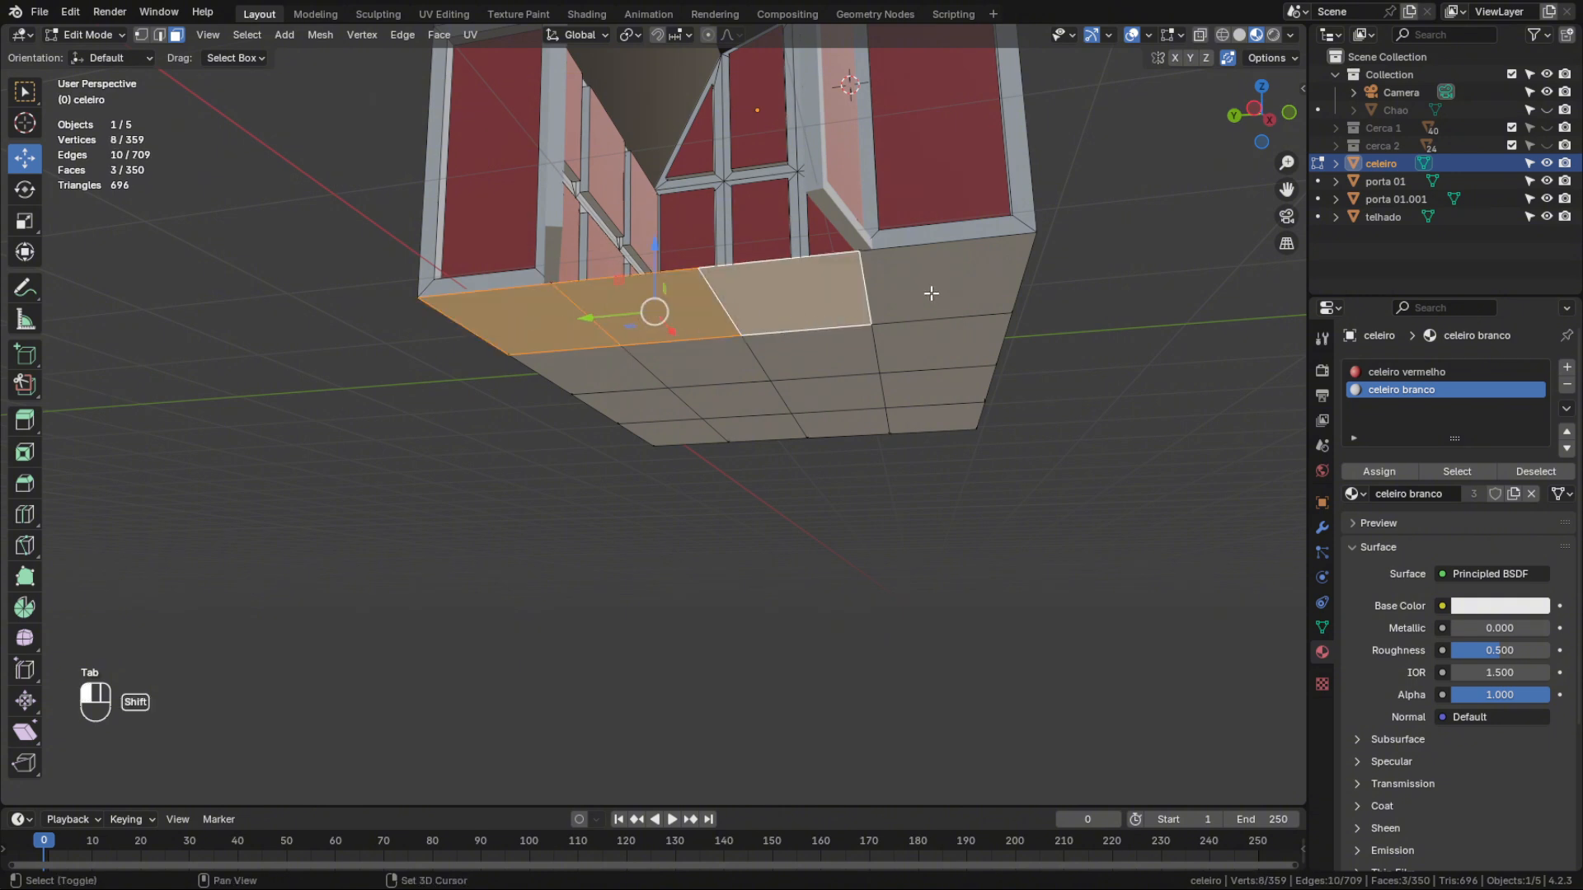
left_click(897, 345, "shift")
left_click(816, 350, "shift")
left_click(709, 364, "shift")
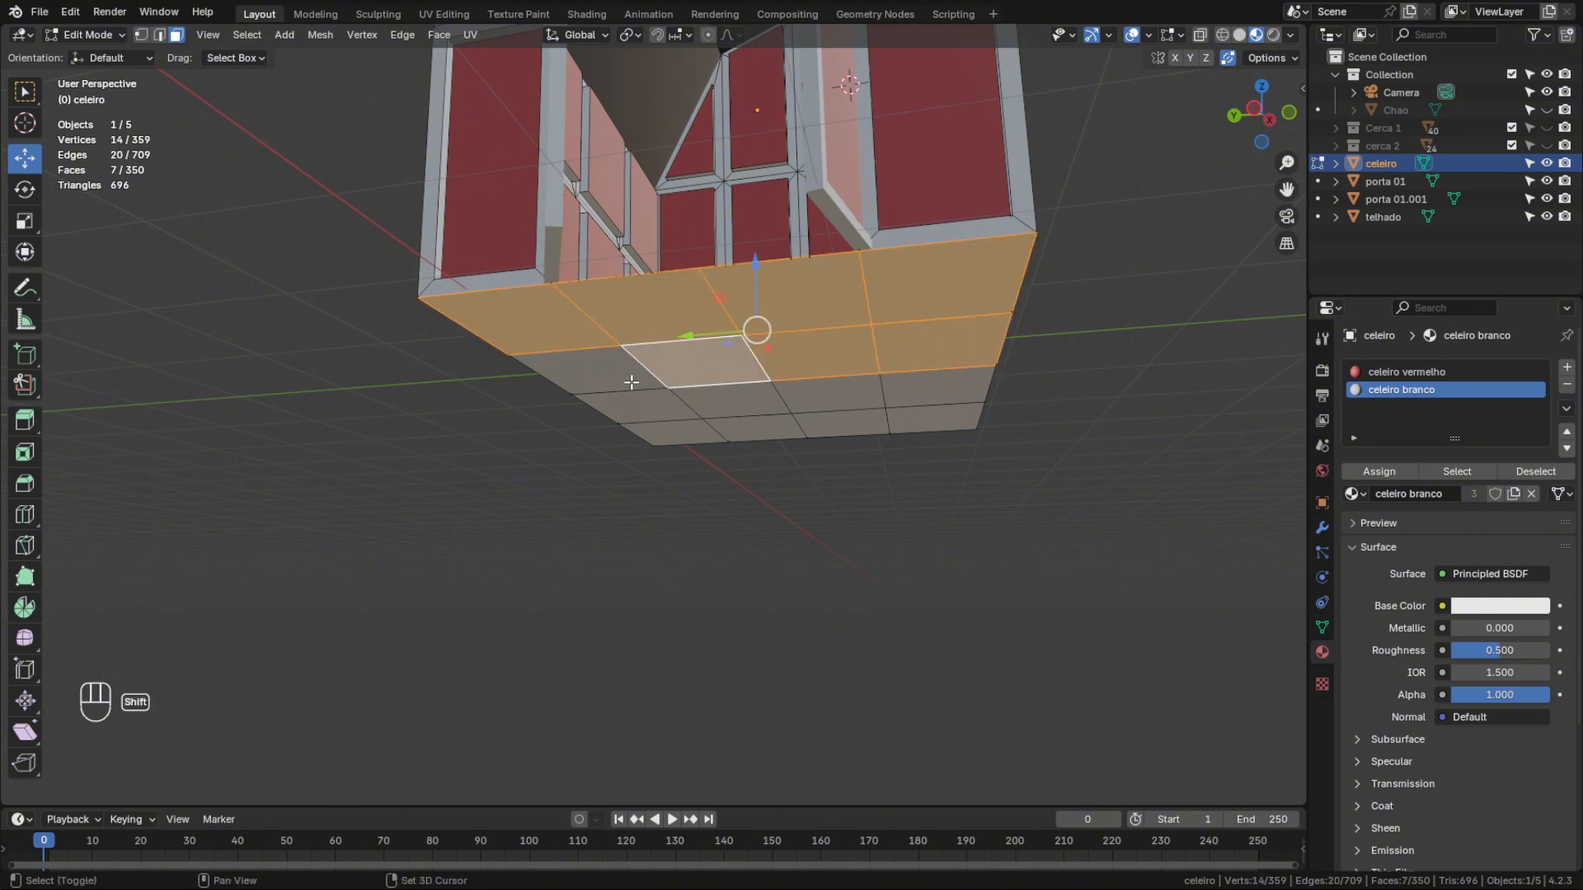
left_click(630, 381, "shift")
left_click(641, 402, "shift")
left_click(672, 436, "shift")
left_click(726, 412, "shift")
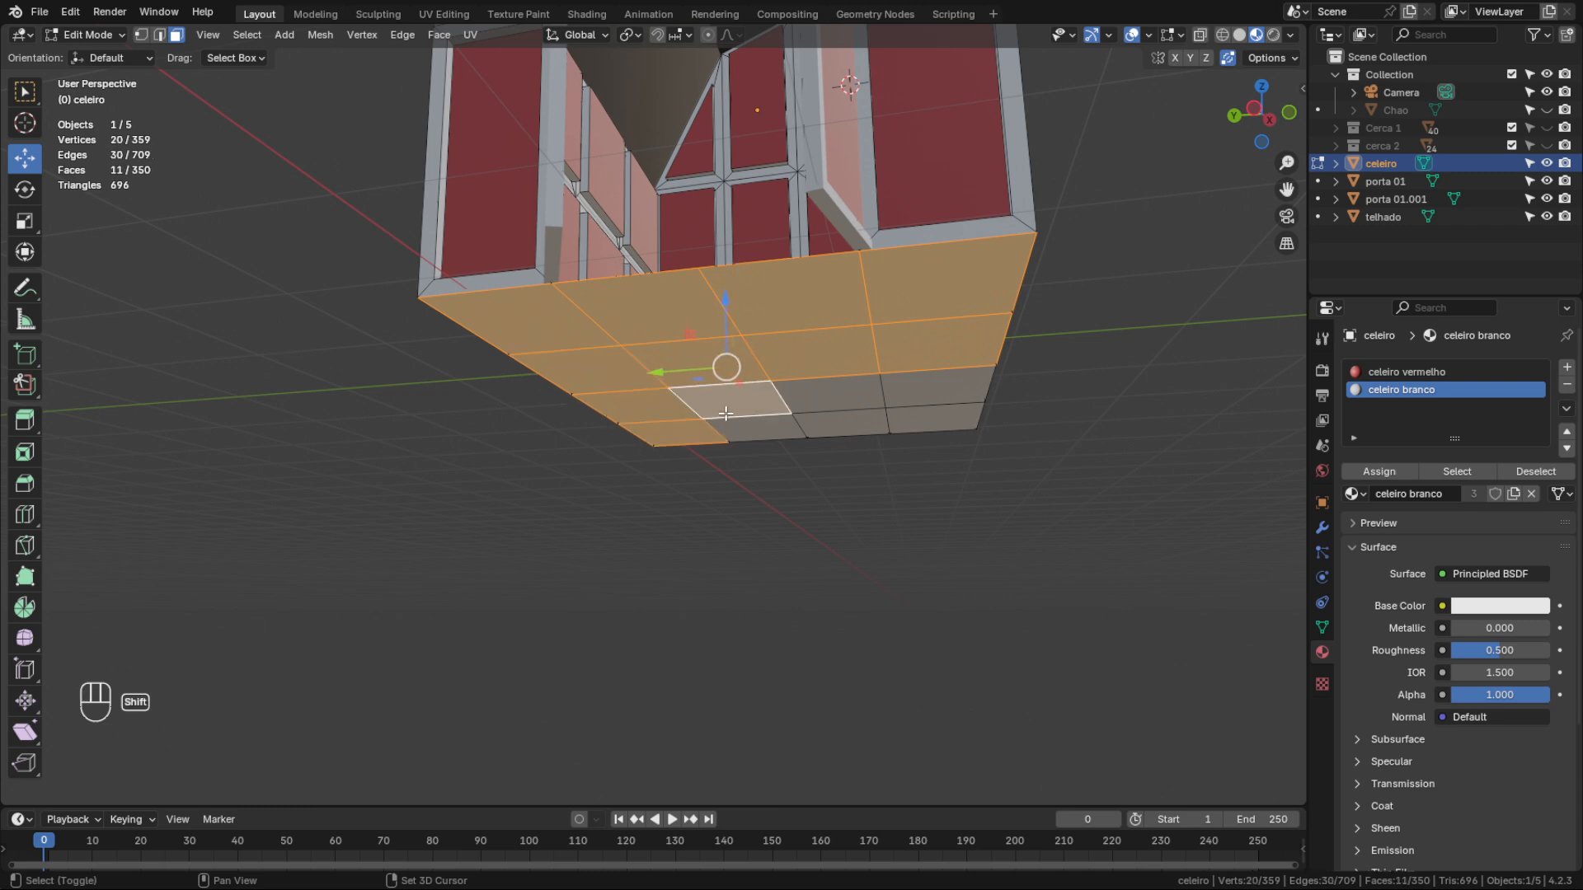
left_click(745, 426, "shift")
left_click(814, 389, "shift")
left_click(832, 427, "shift")
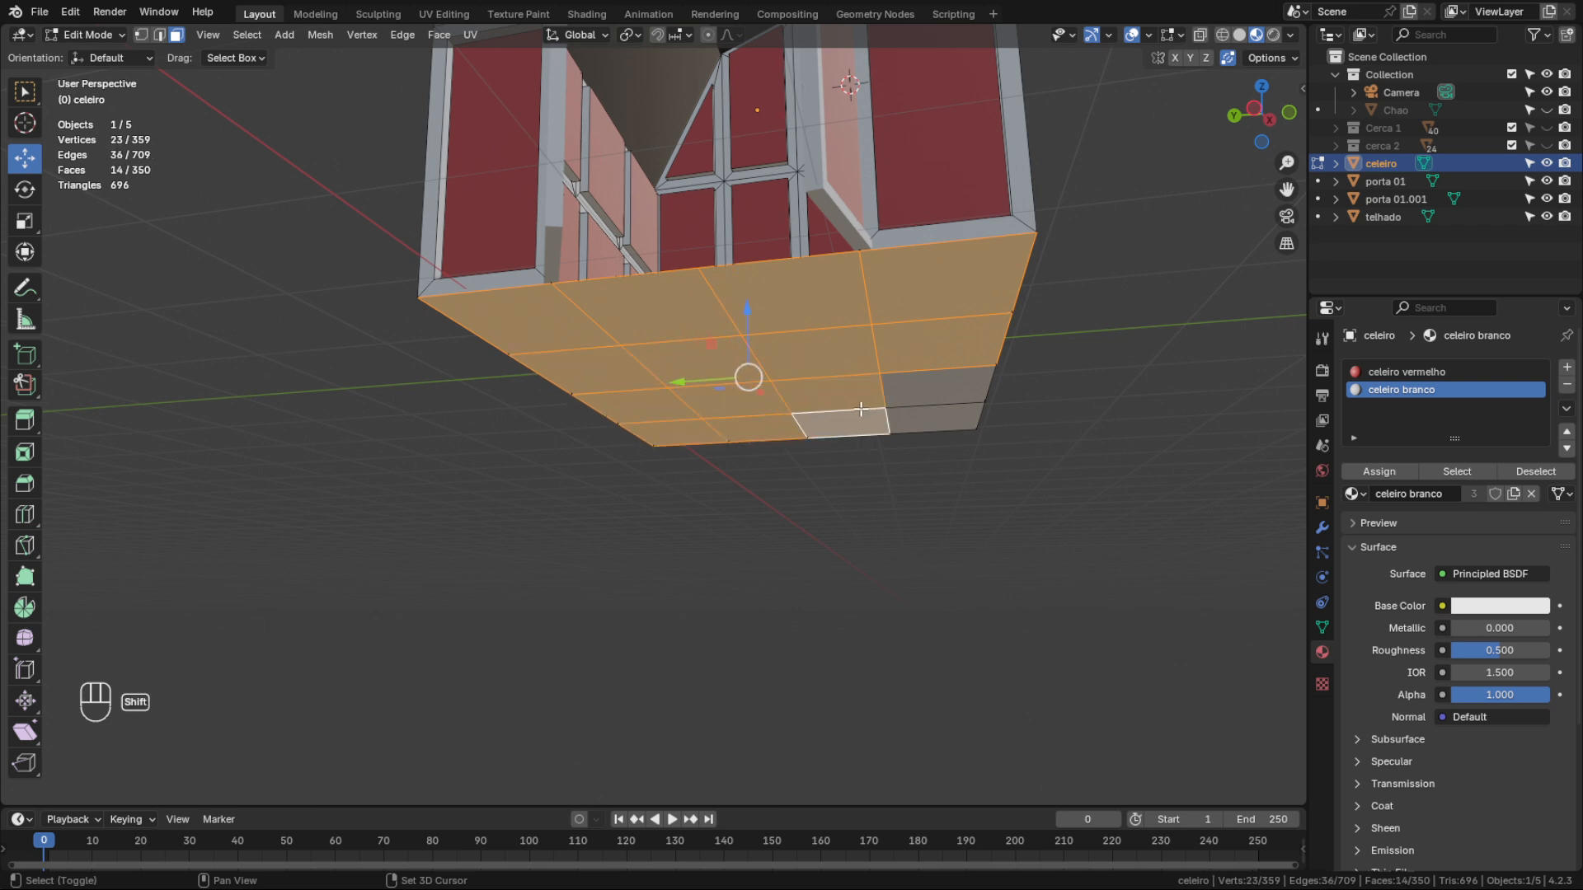
left_click(897, 390, "shift")
left_click(911, 418, "shift")
Add a new third material to the barn and darken its base color to a value of about 0.068
middle_click_drag(907, 418, 862, 409)
scroll(817, 417, "up", 5)
scroll(881, 409, "down", 2)
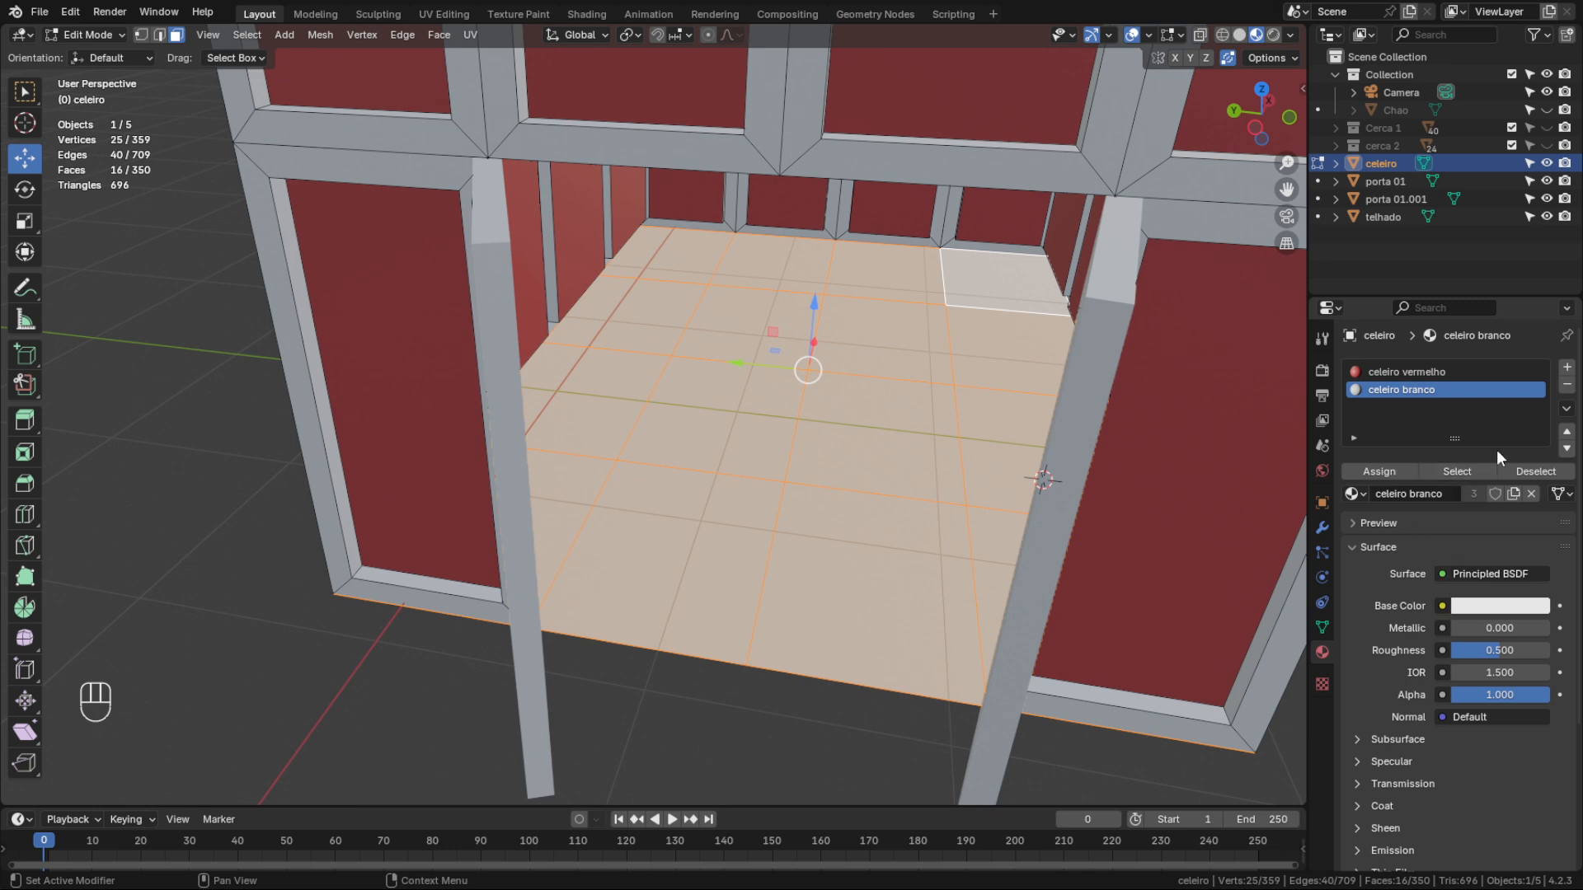
left_click(1567, 369)
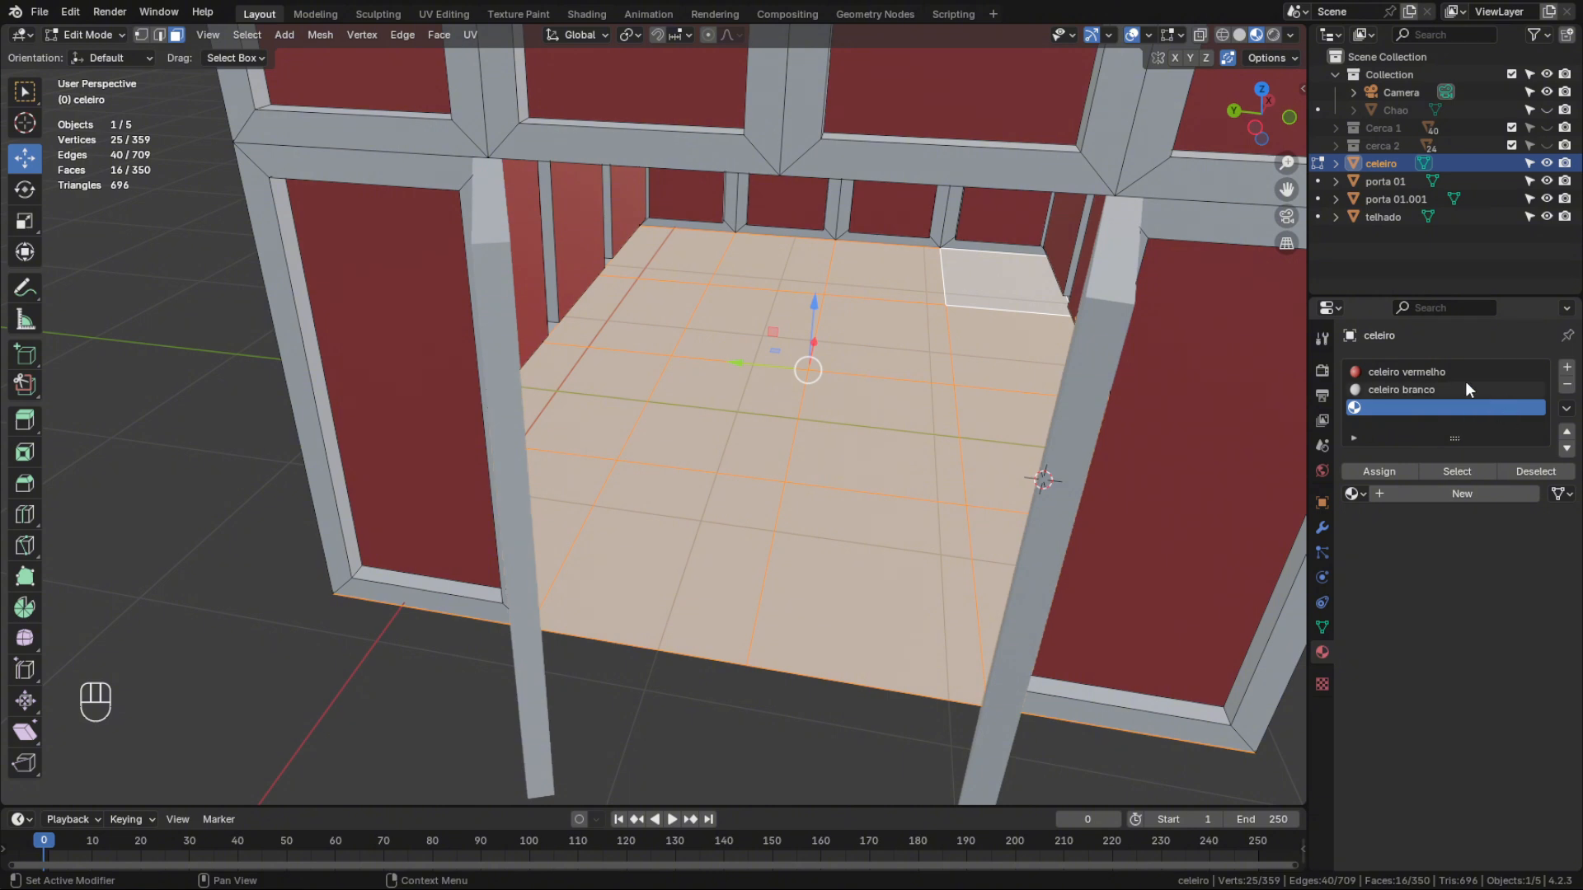
left_click(1459, 496)
left_click(1497, 606)
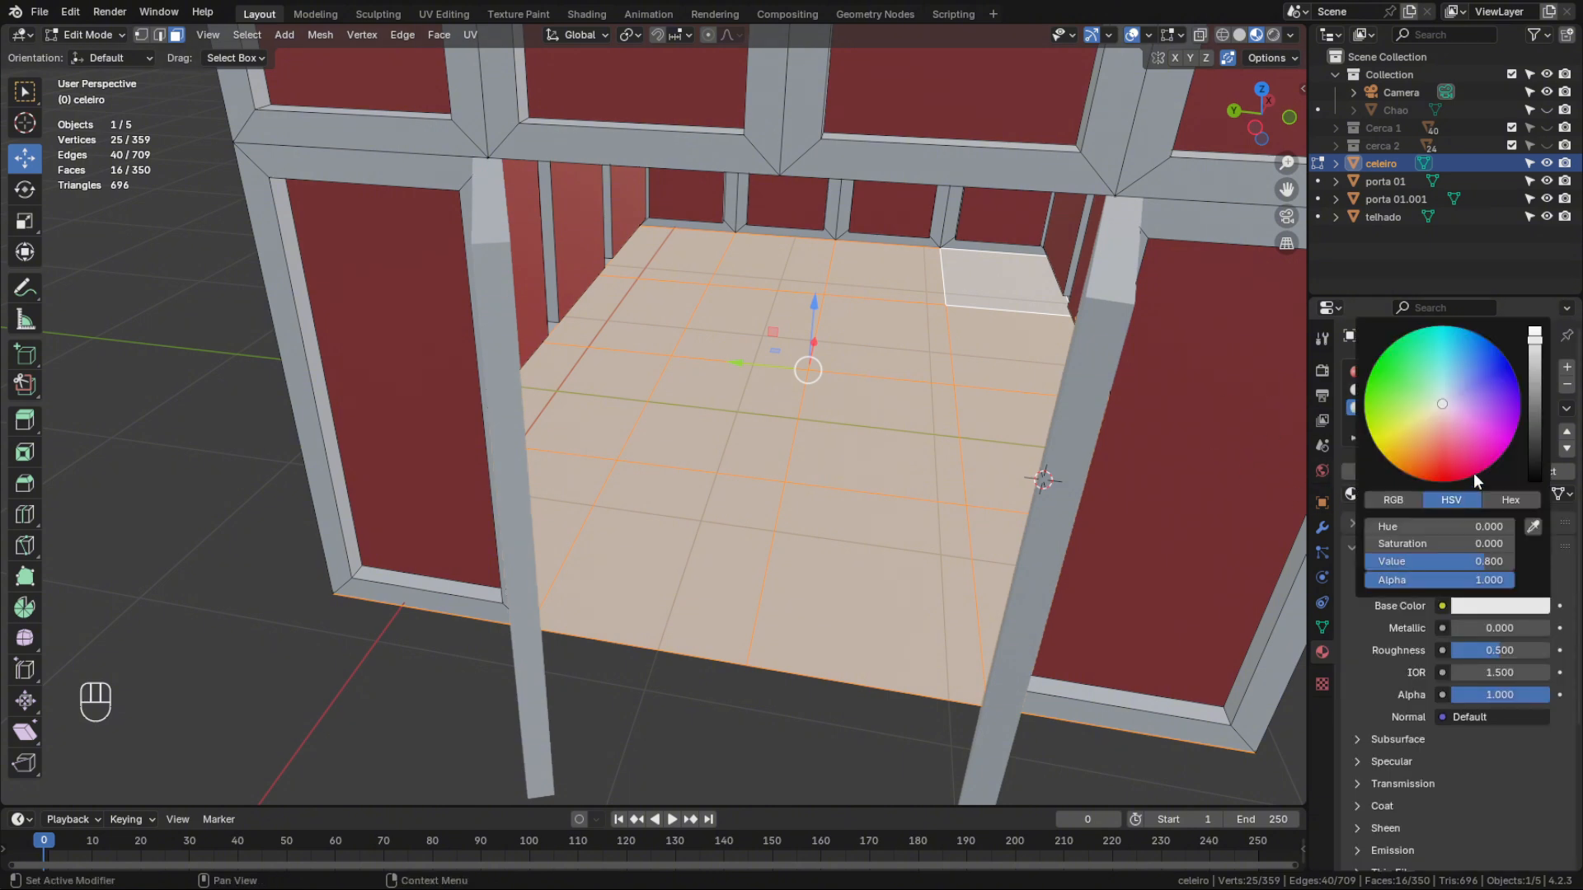
left_click_drag(1538, 389, 1542, 435)
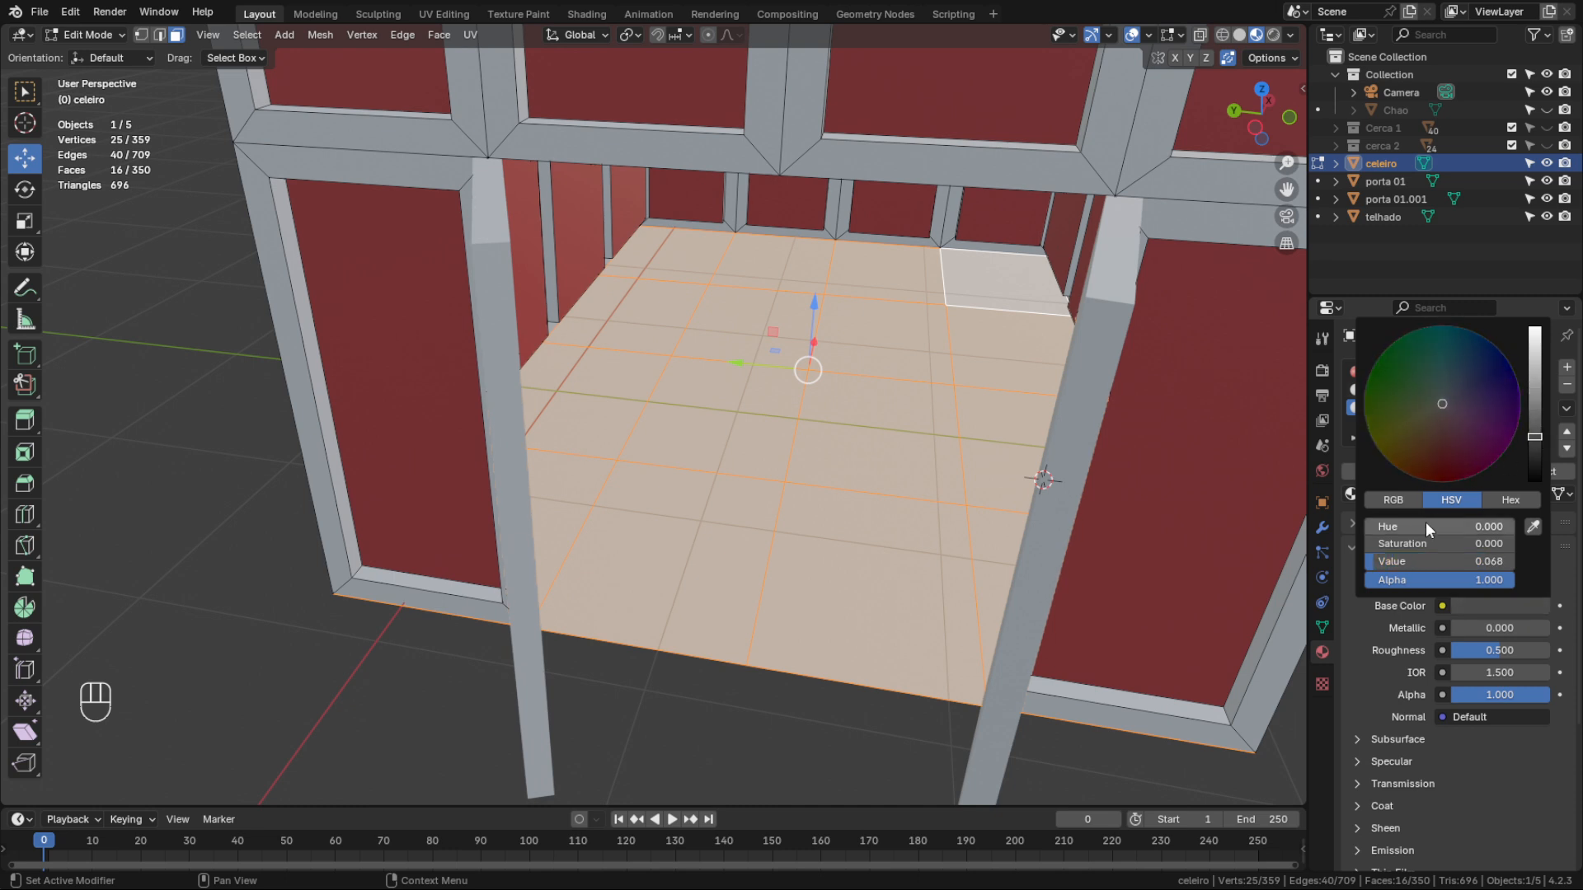
Rename the new dark material as piso celeiro and assign it to the selected floor faces
left_click(1405, 493)
type("piso")
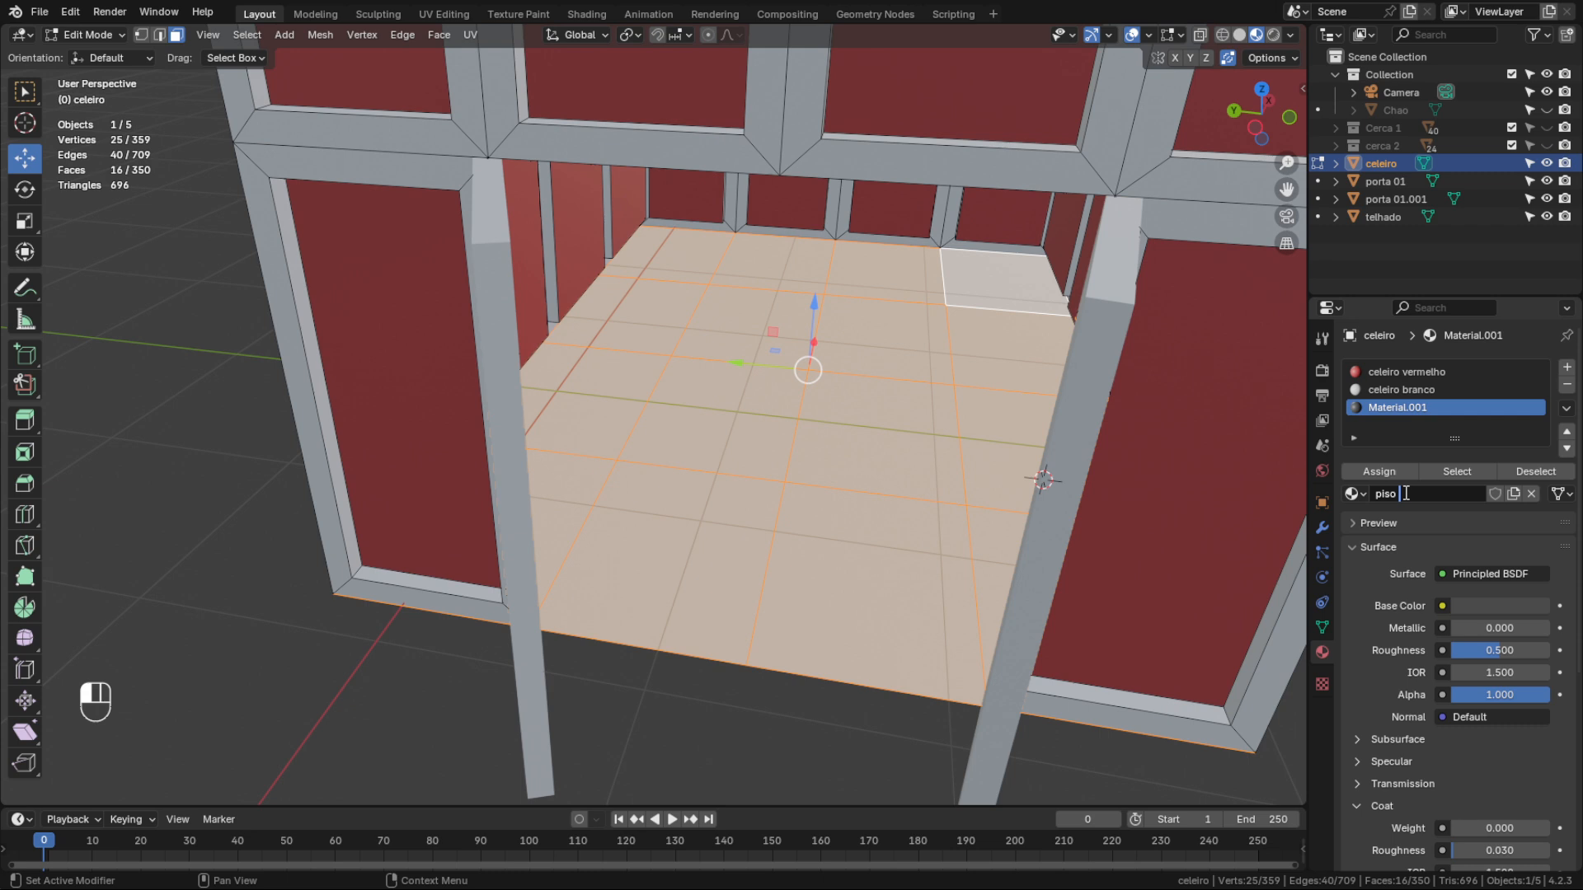
type(" celeiro")
left_click(1378, 473)
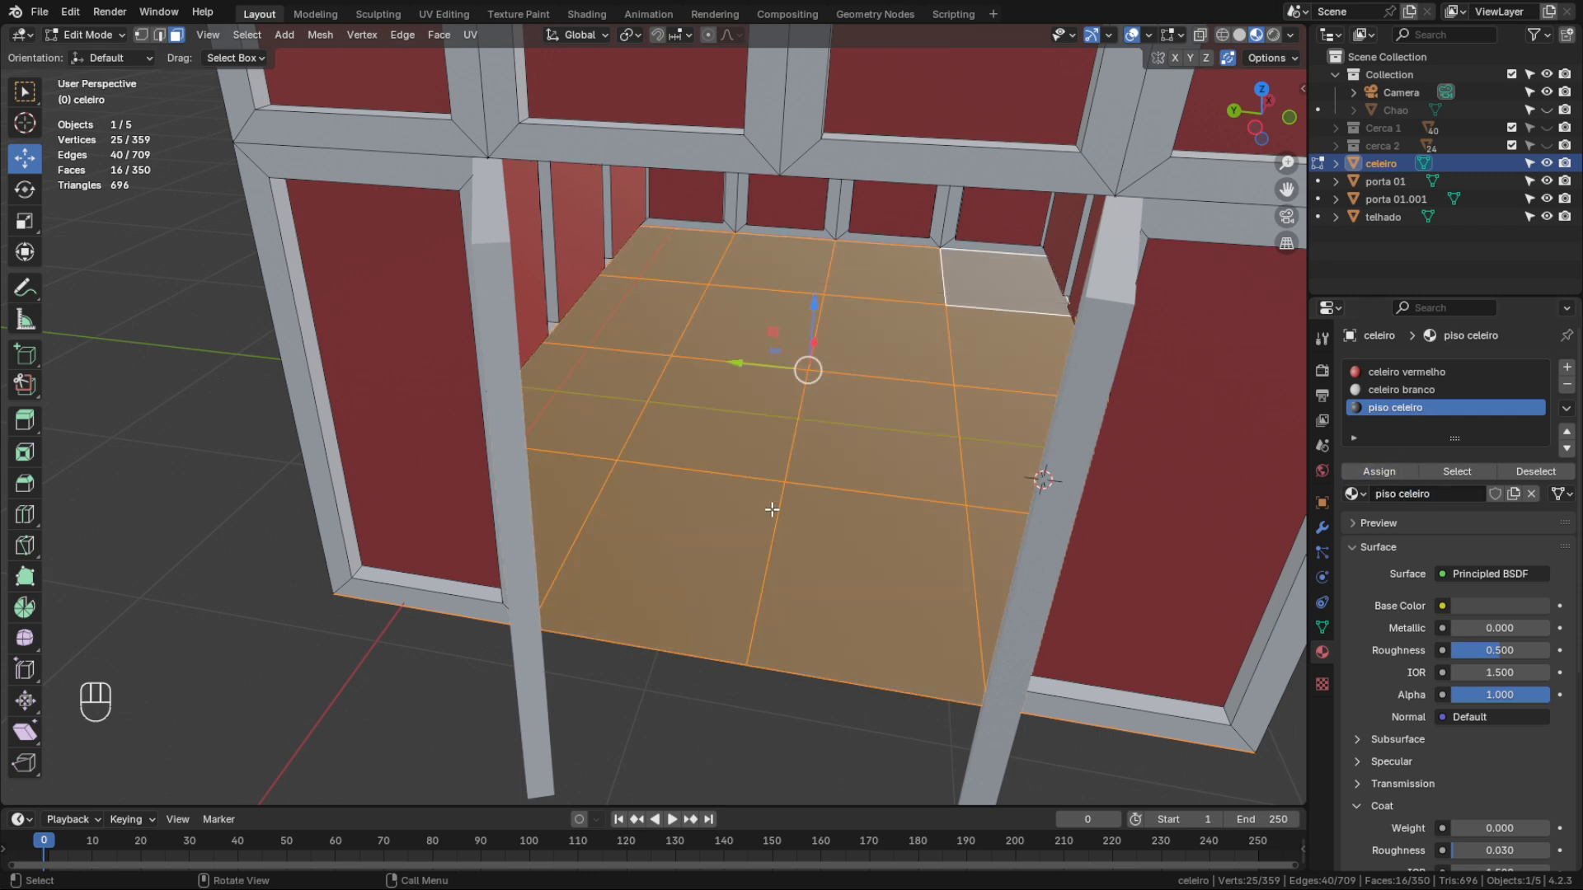
scroll(779, 520, "down", 5)
left_click(700, 592)
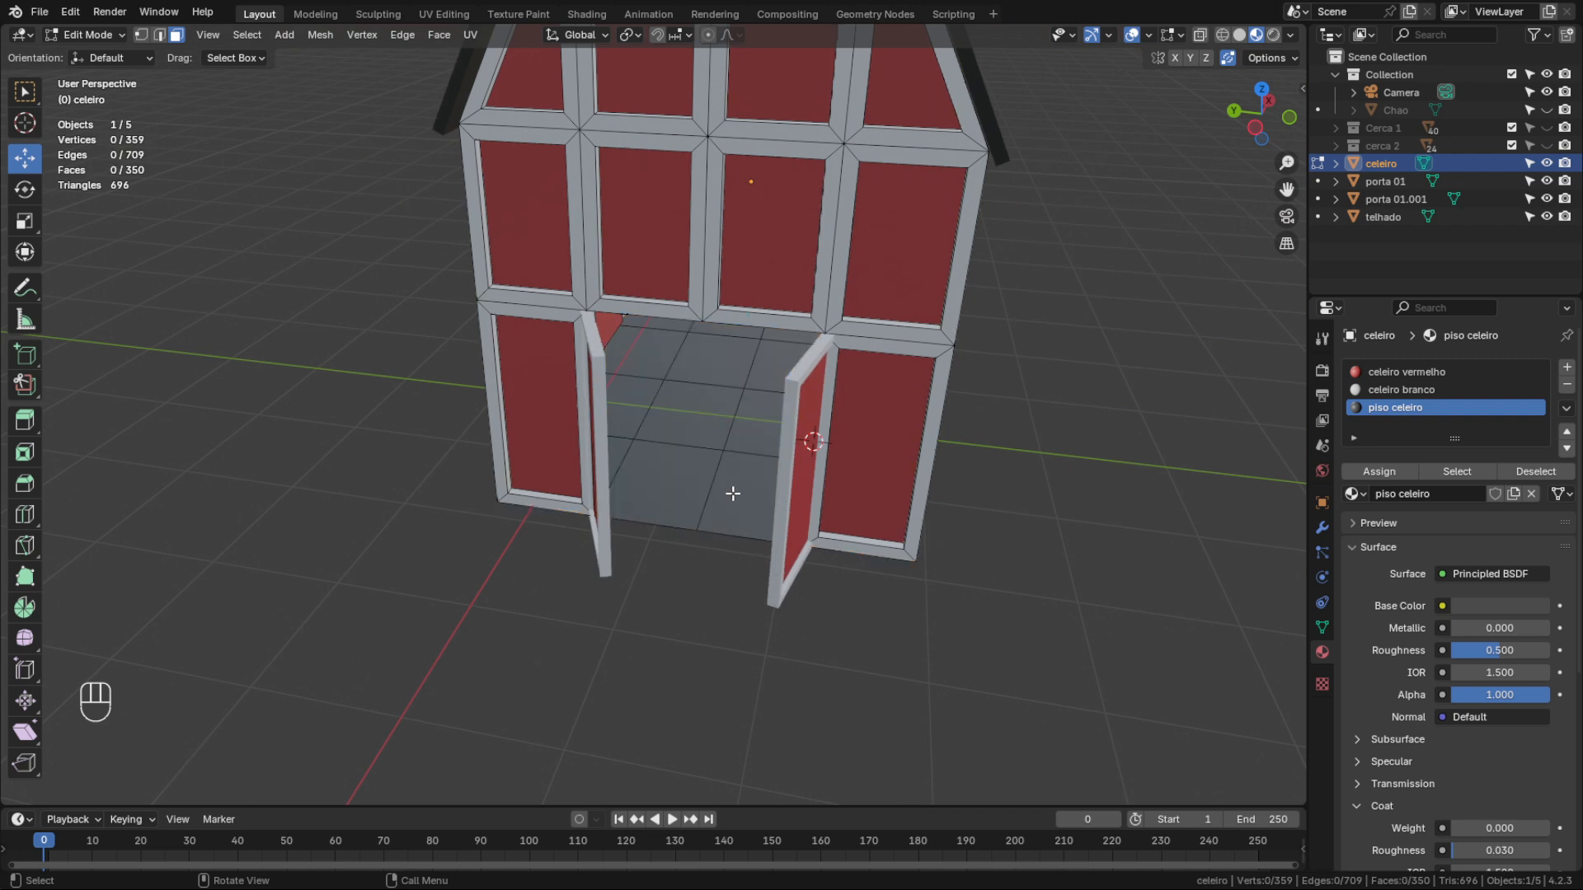
key("Tab")
Examine the barn's front wall, open doors, floor and roof from several angles
middle_click_drag(774, 446, 811, 423)
scroll(779, 417, "down", 3)
left_click(930, 442)
scroll(828, 413, "up", 2)
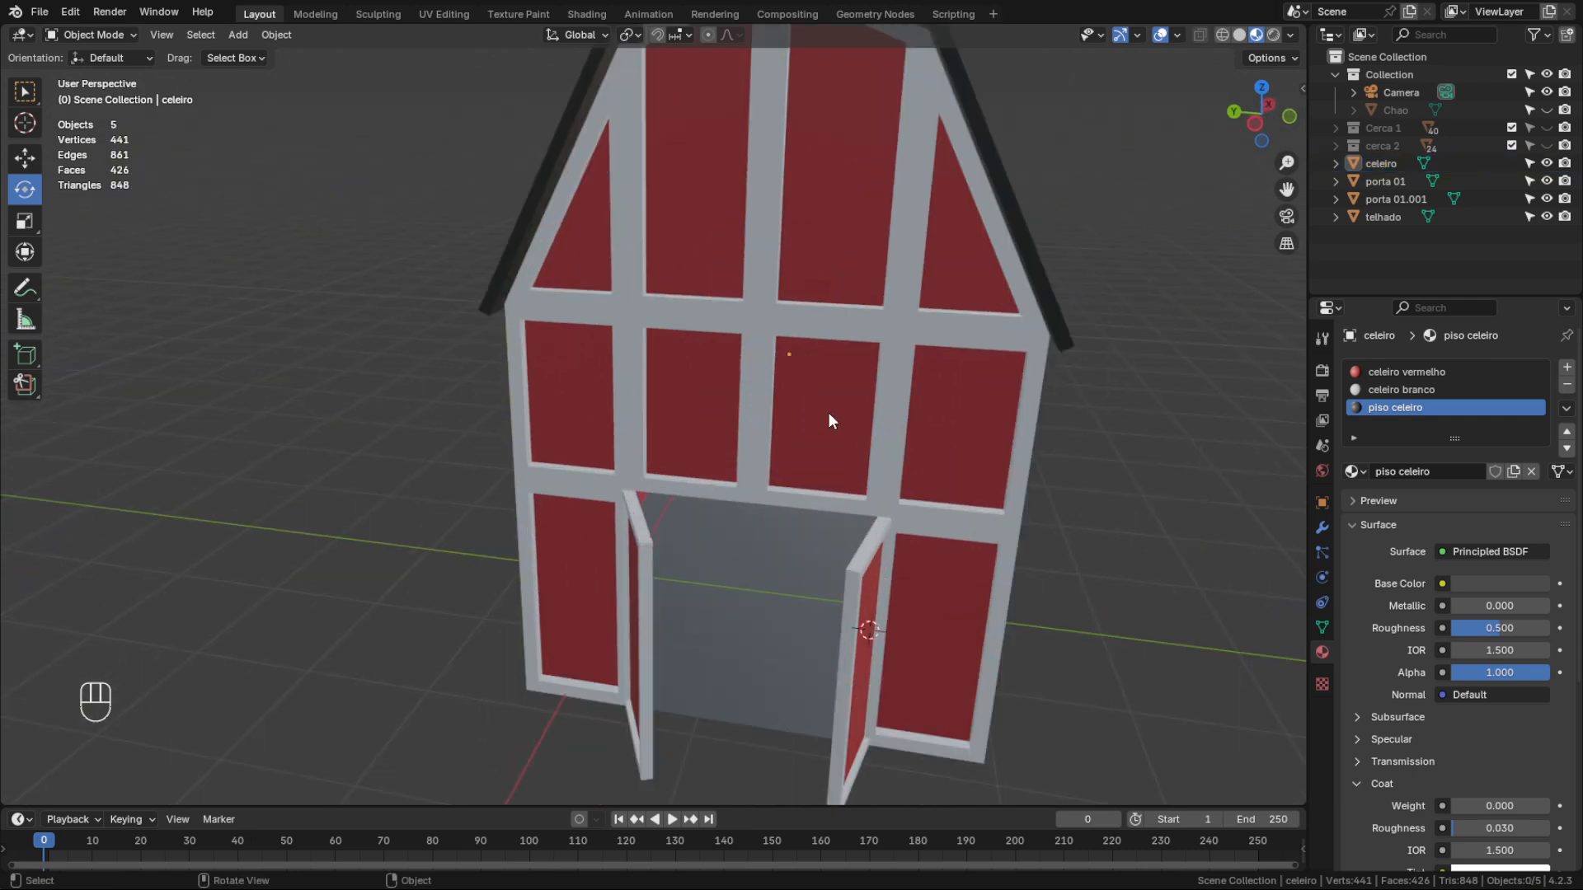
scroll(829, 412, "down", 3)
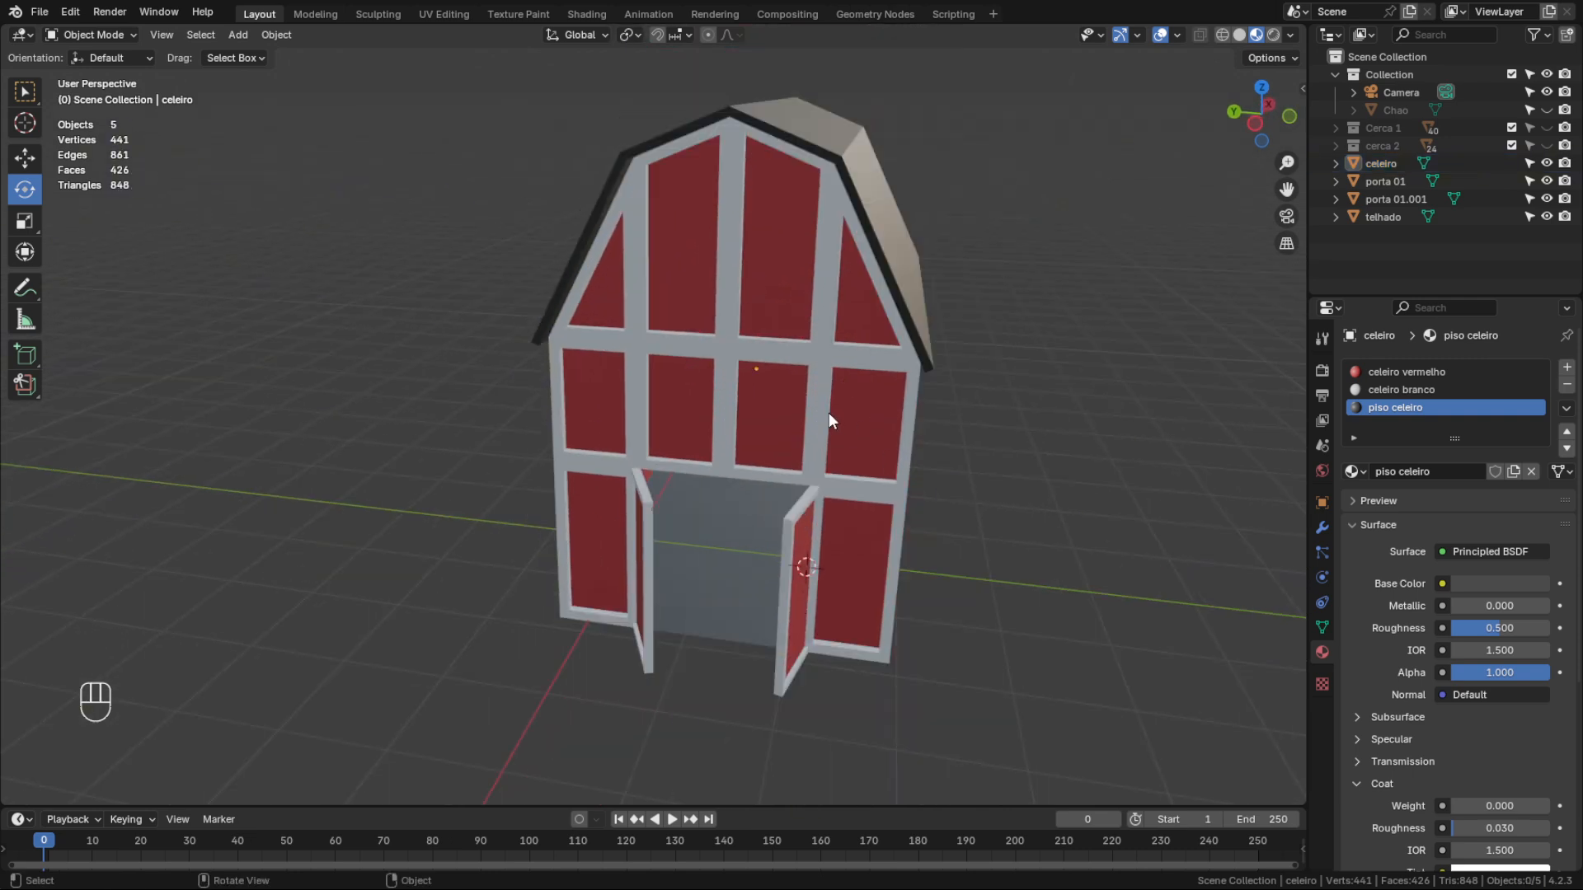
left_click(760, 268)
key("Tab")
scroll(759, 273, "up", 2)
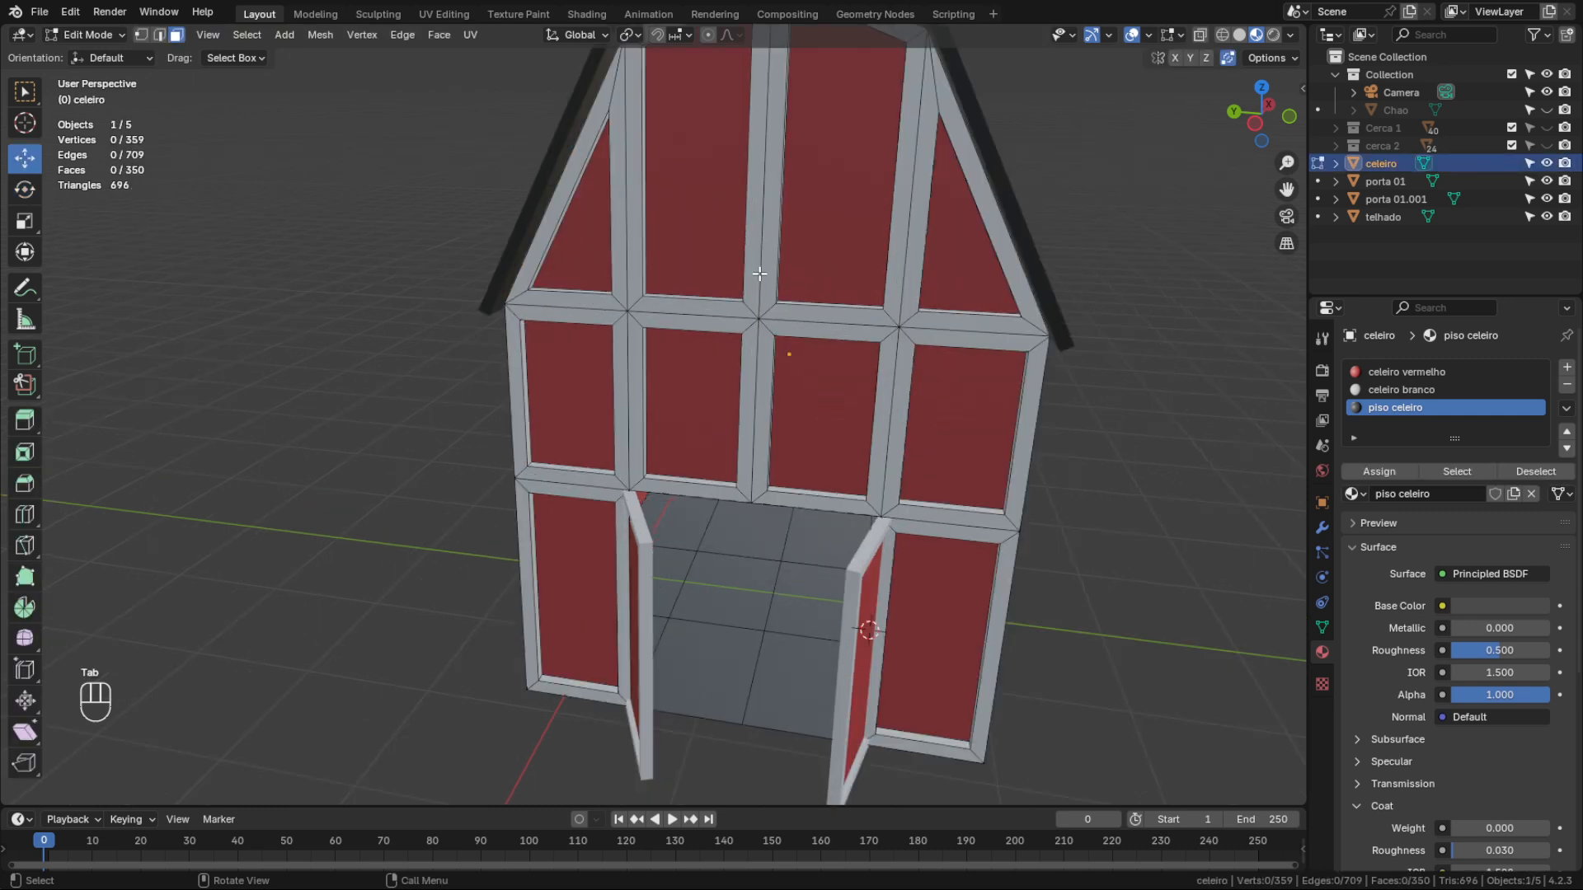
middle_click_drag(780, 233, 791, 252)
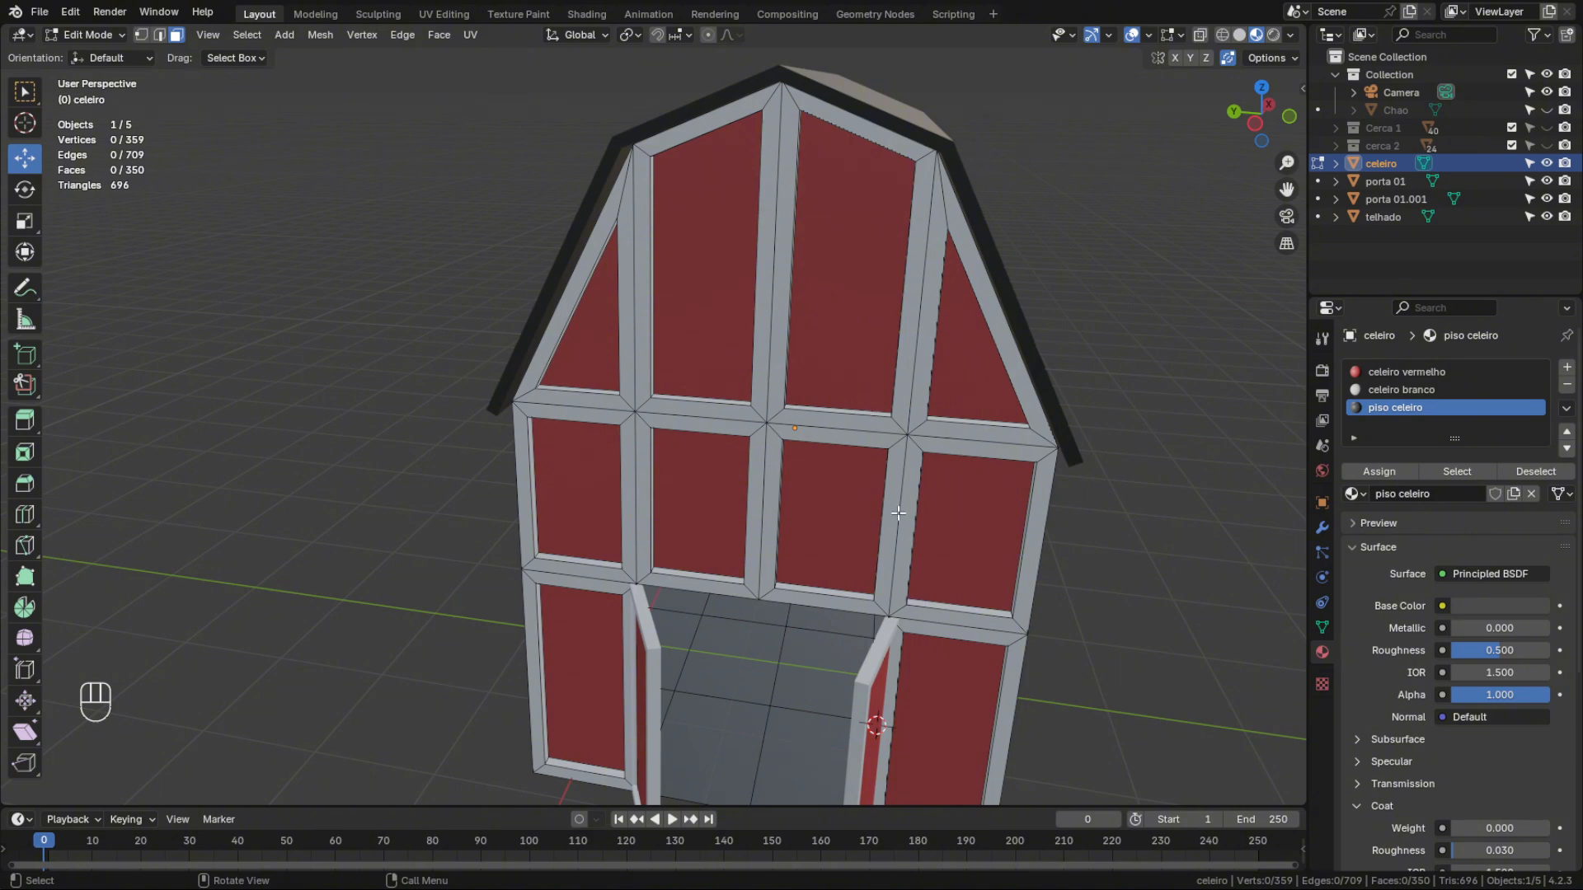
middle_click_drag(898, 513, 823, 477)
key("Tab")
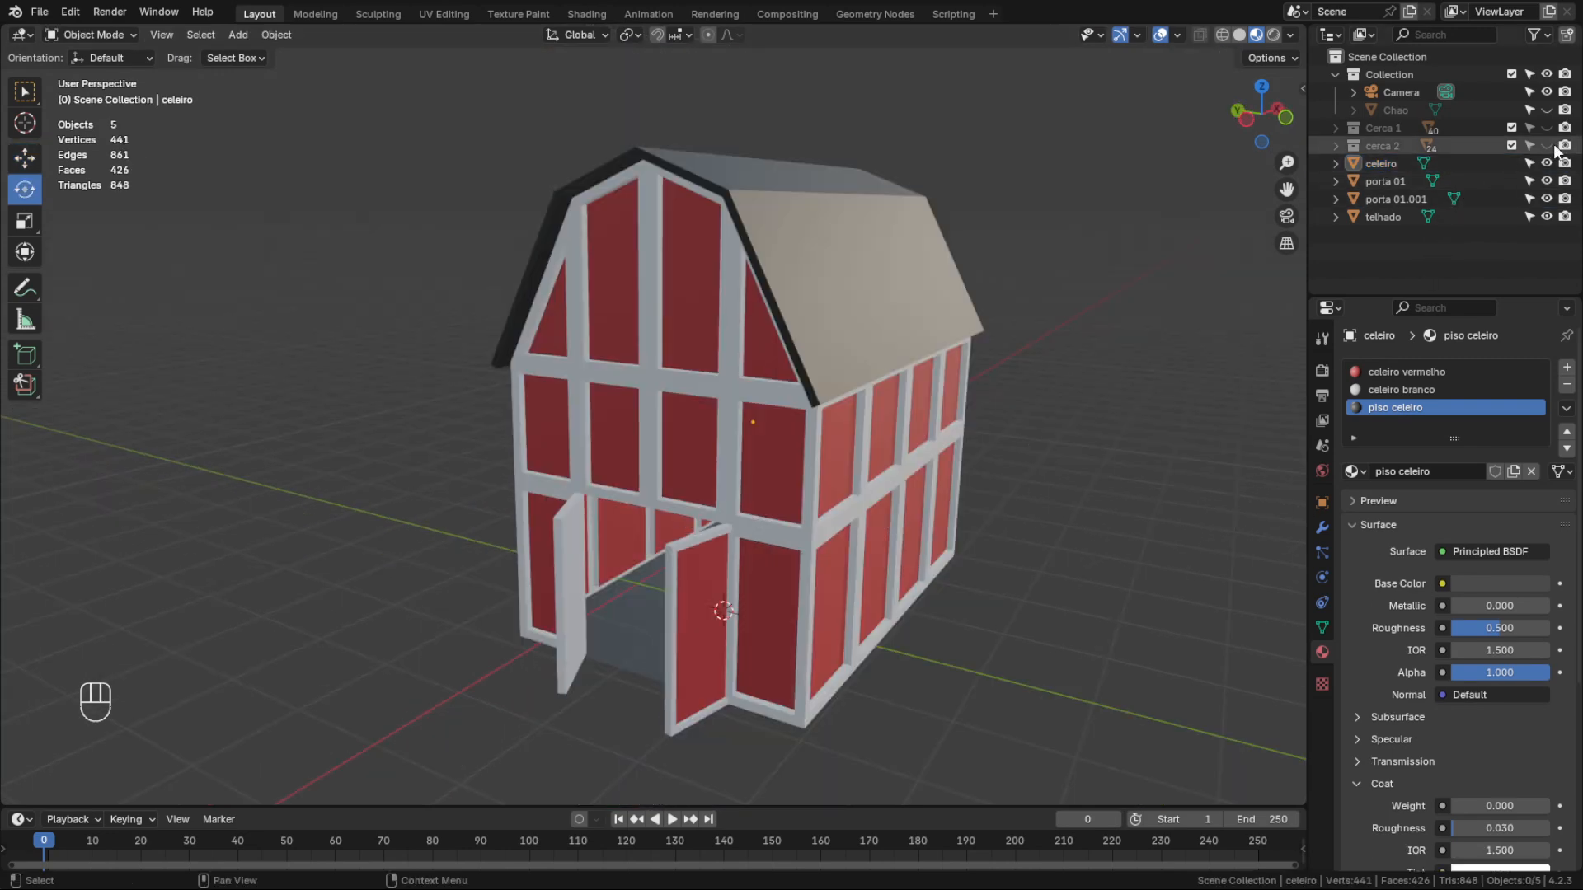
Unhide the Chao ground together with the Cerca 1 and cerca 2 fence collections around the barn
left_click(1546, 110)
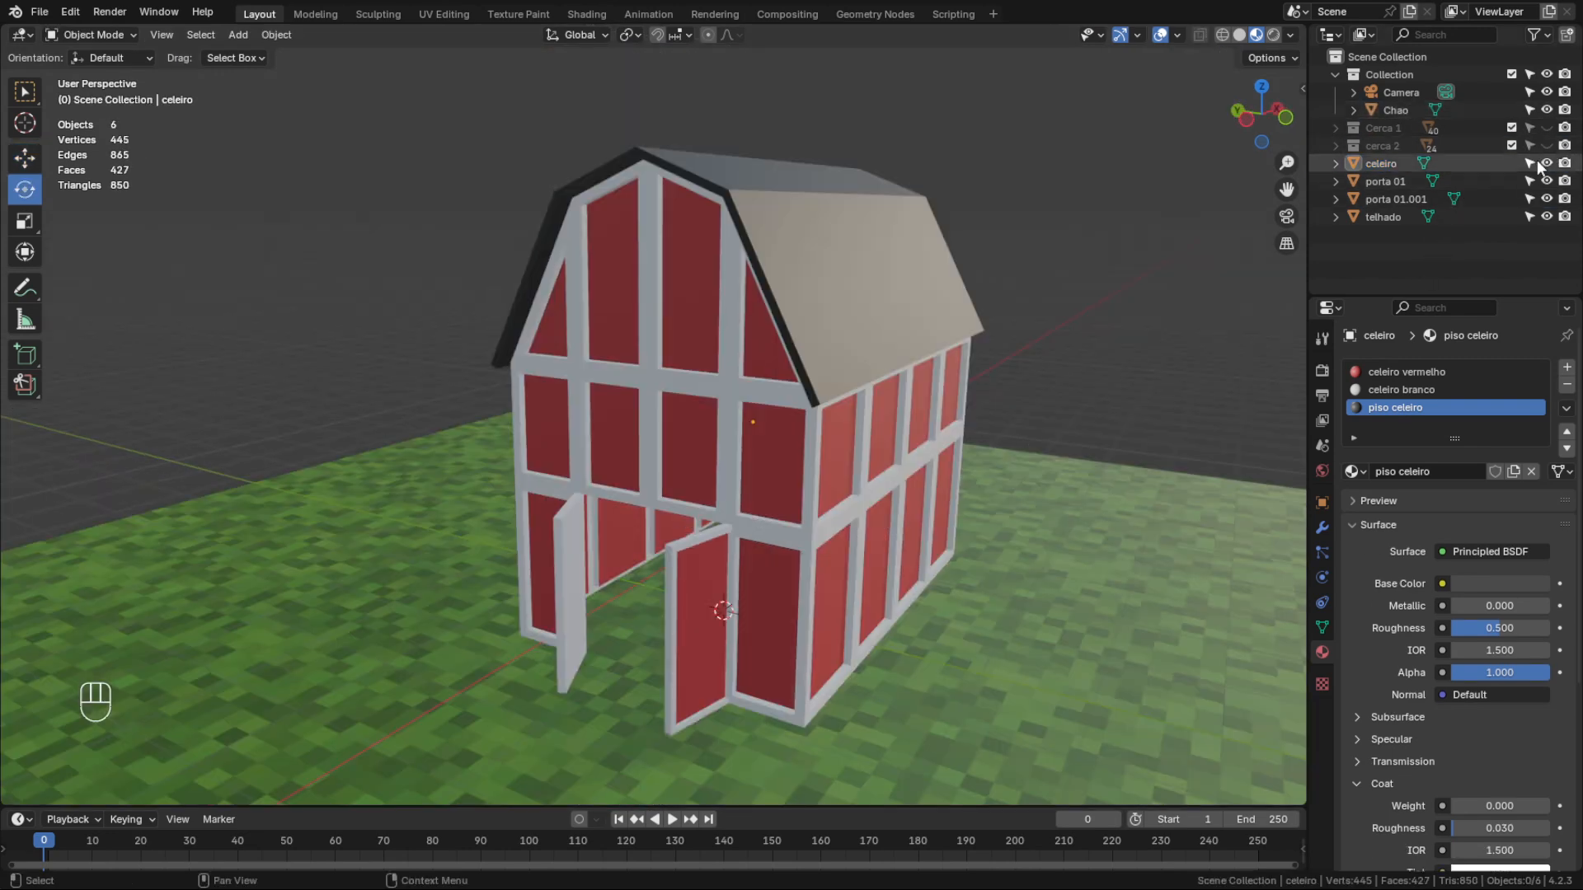
left_click(1547, 127)
left_click(1546, 146)
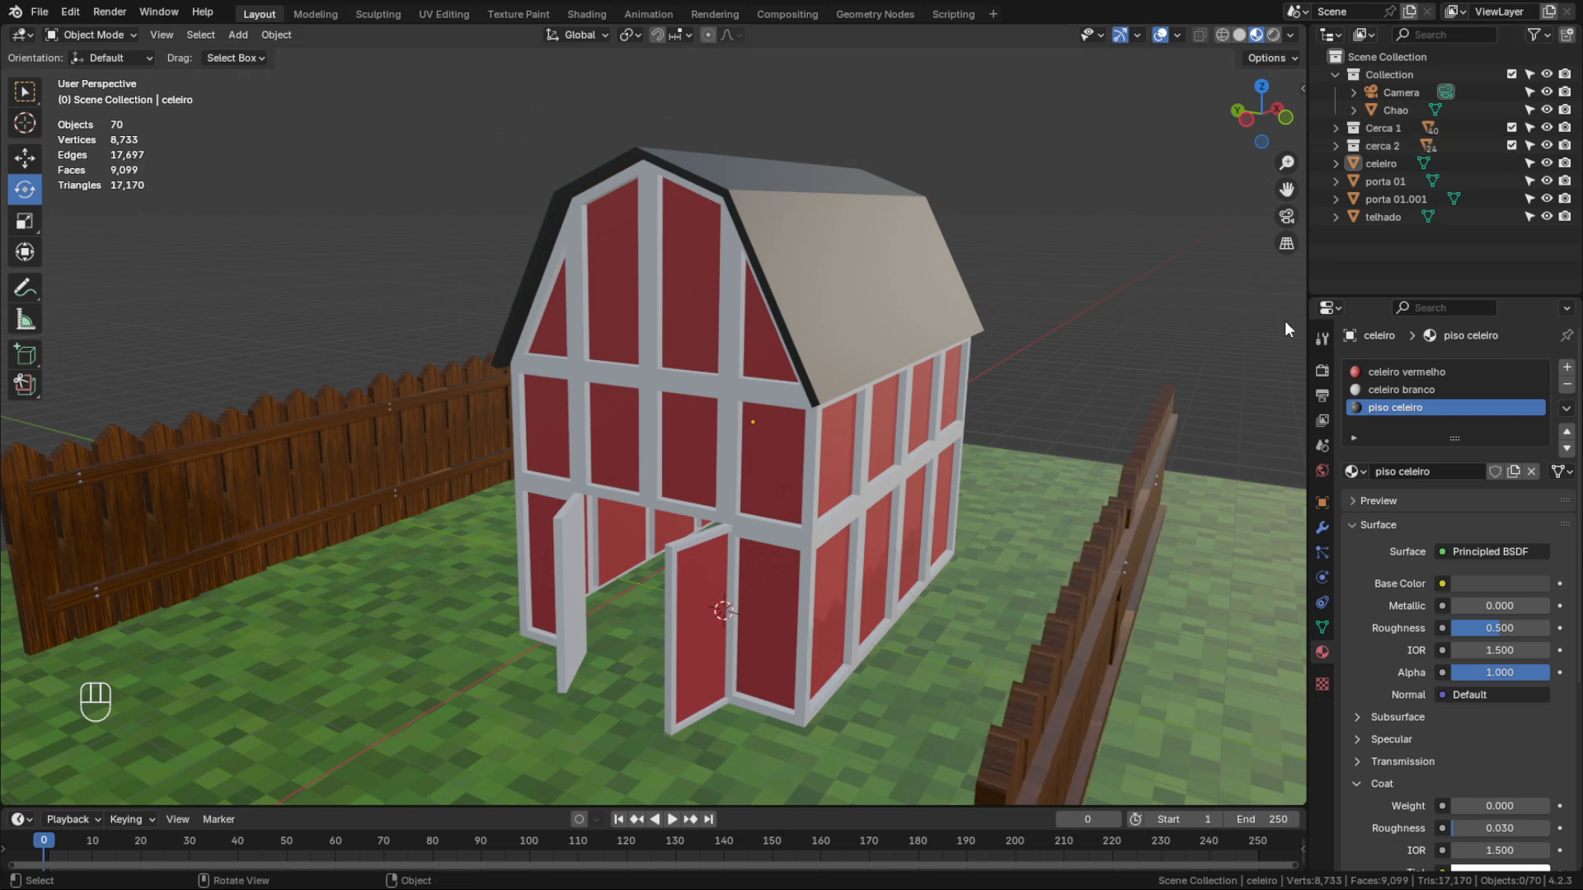
middle_click_drag(848, 502, 806, 488)
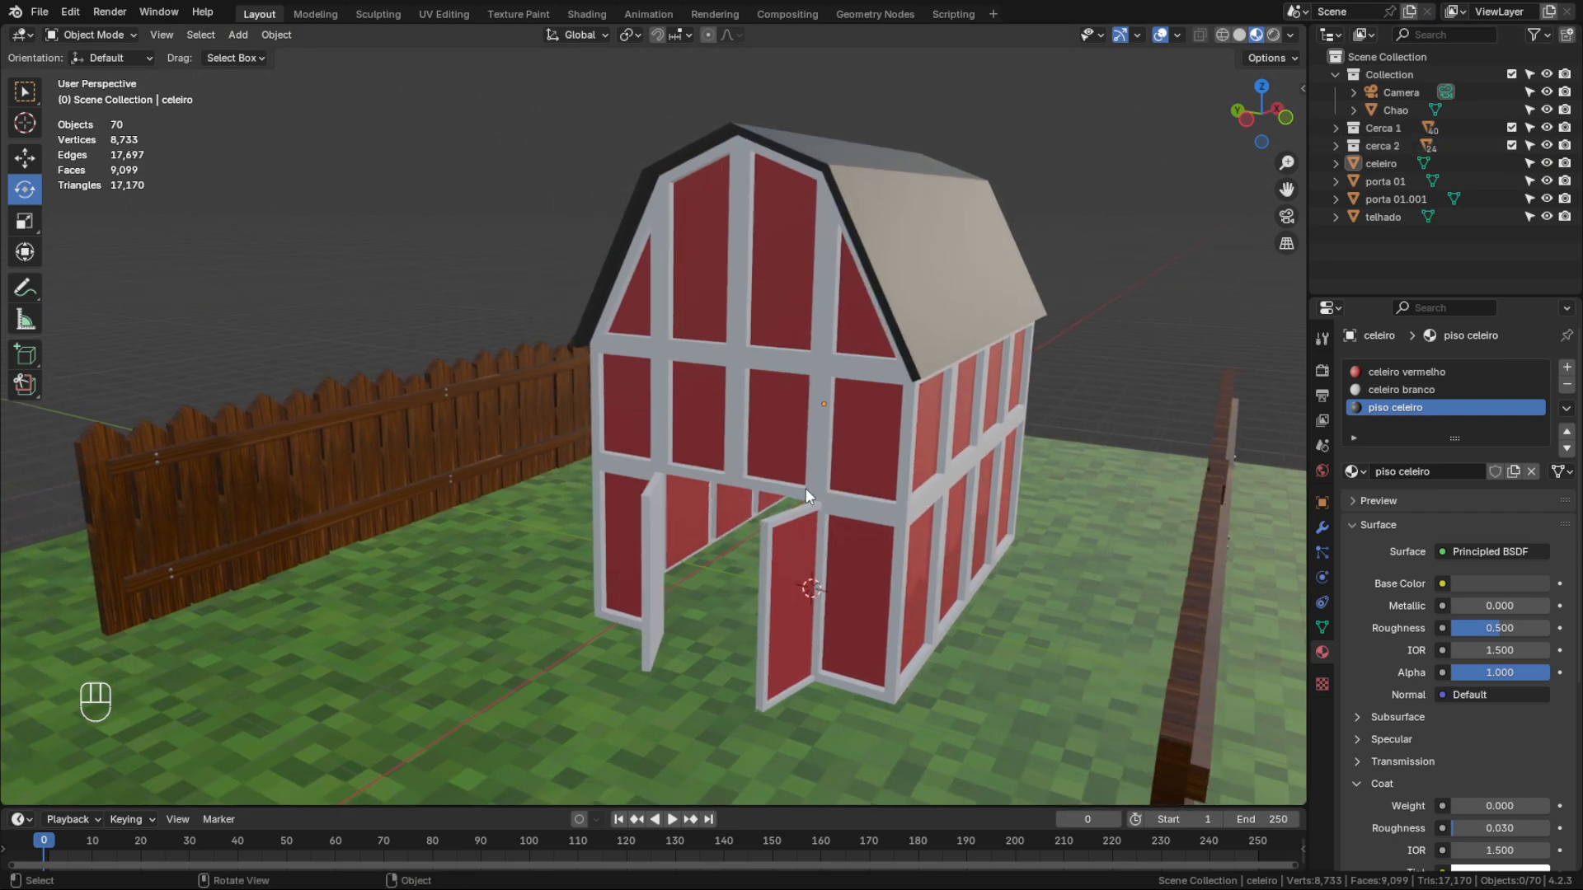
scroll(846, 574, "down", 2)
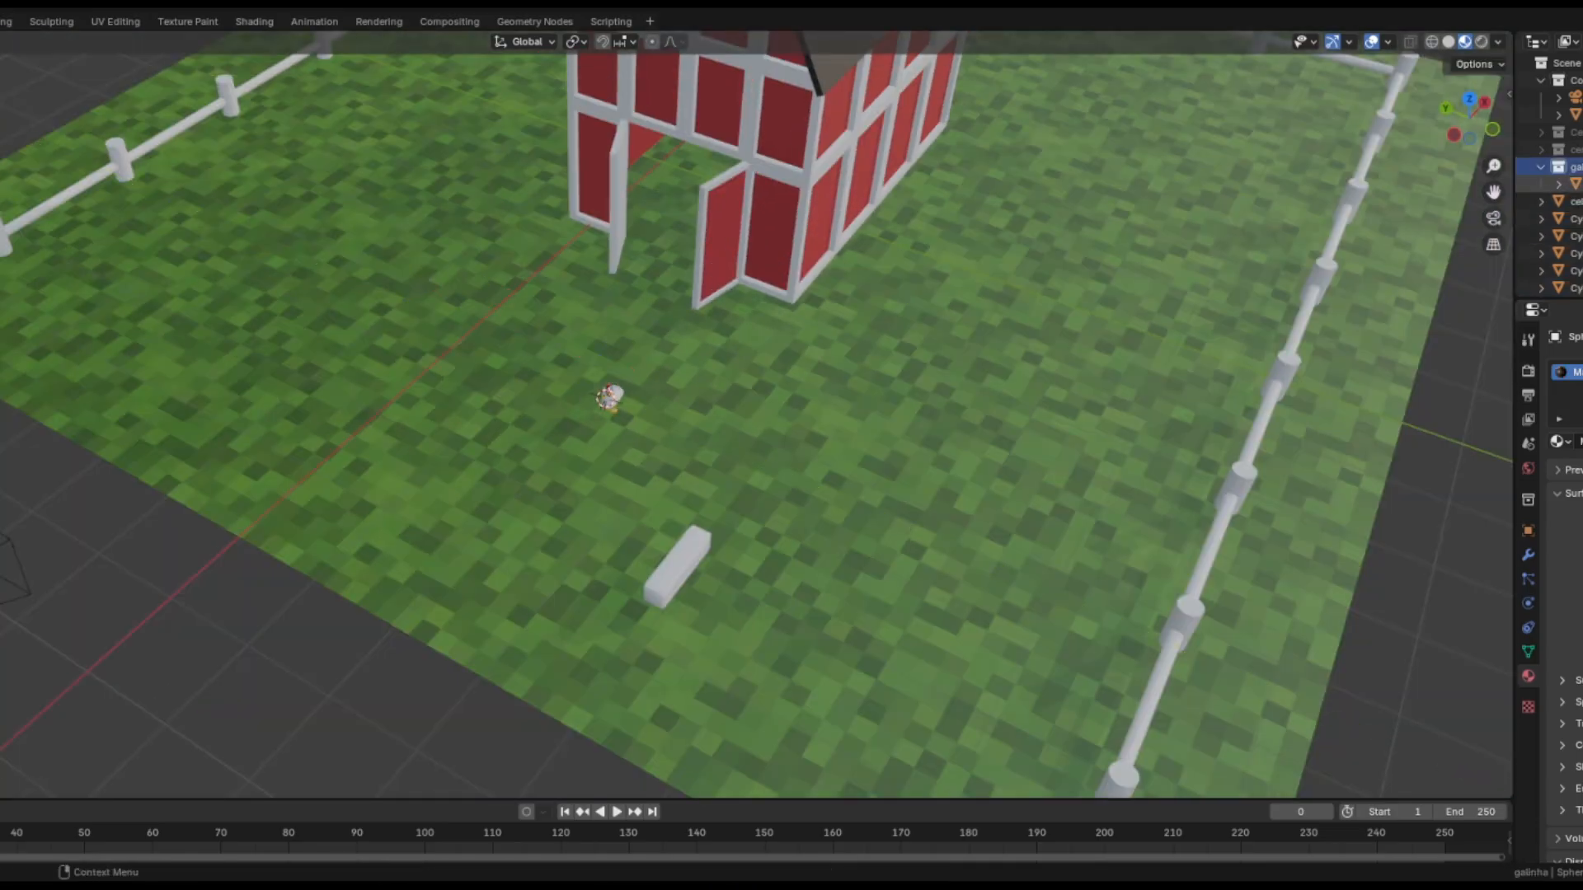
Move the chicken away from the 3D cursor onto the open grass between the white block and the fence, and inspect it
left_click(660, 404)
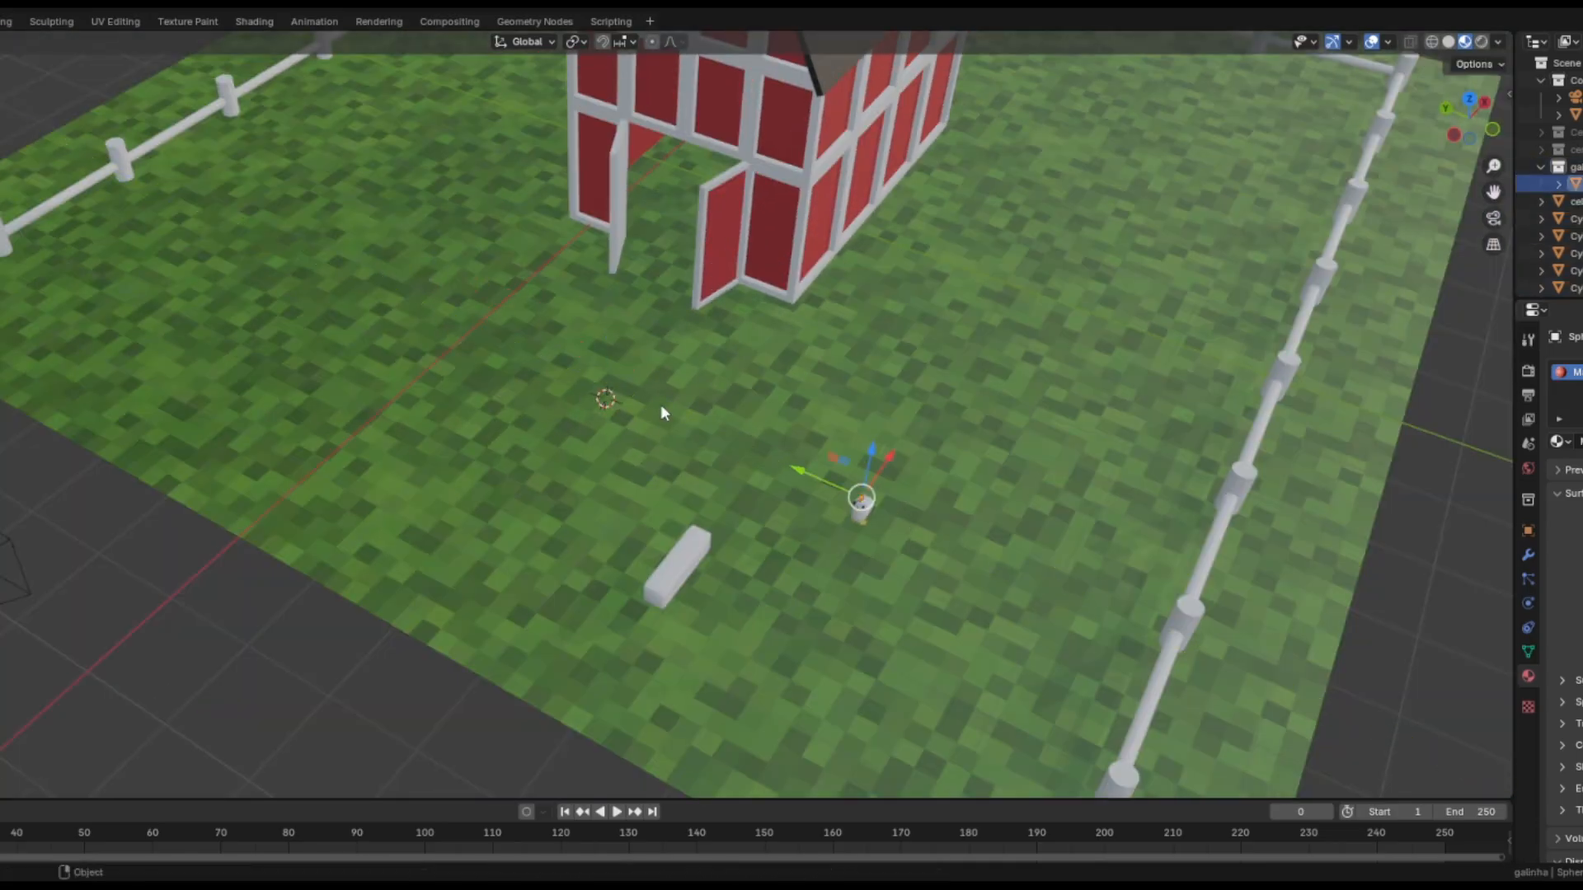
mouse_move(661, 404)
middle_mouse_down()
mouse_move(944, 540)
mouse_move(652, 412)
middle_mouse_up()
scroll(945, 540, "up", 8)
scroll(651, 461, "down", 2)
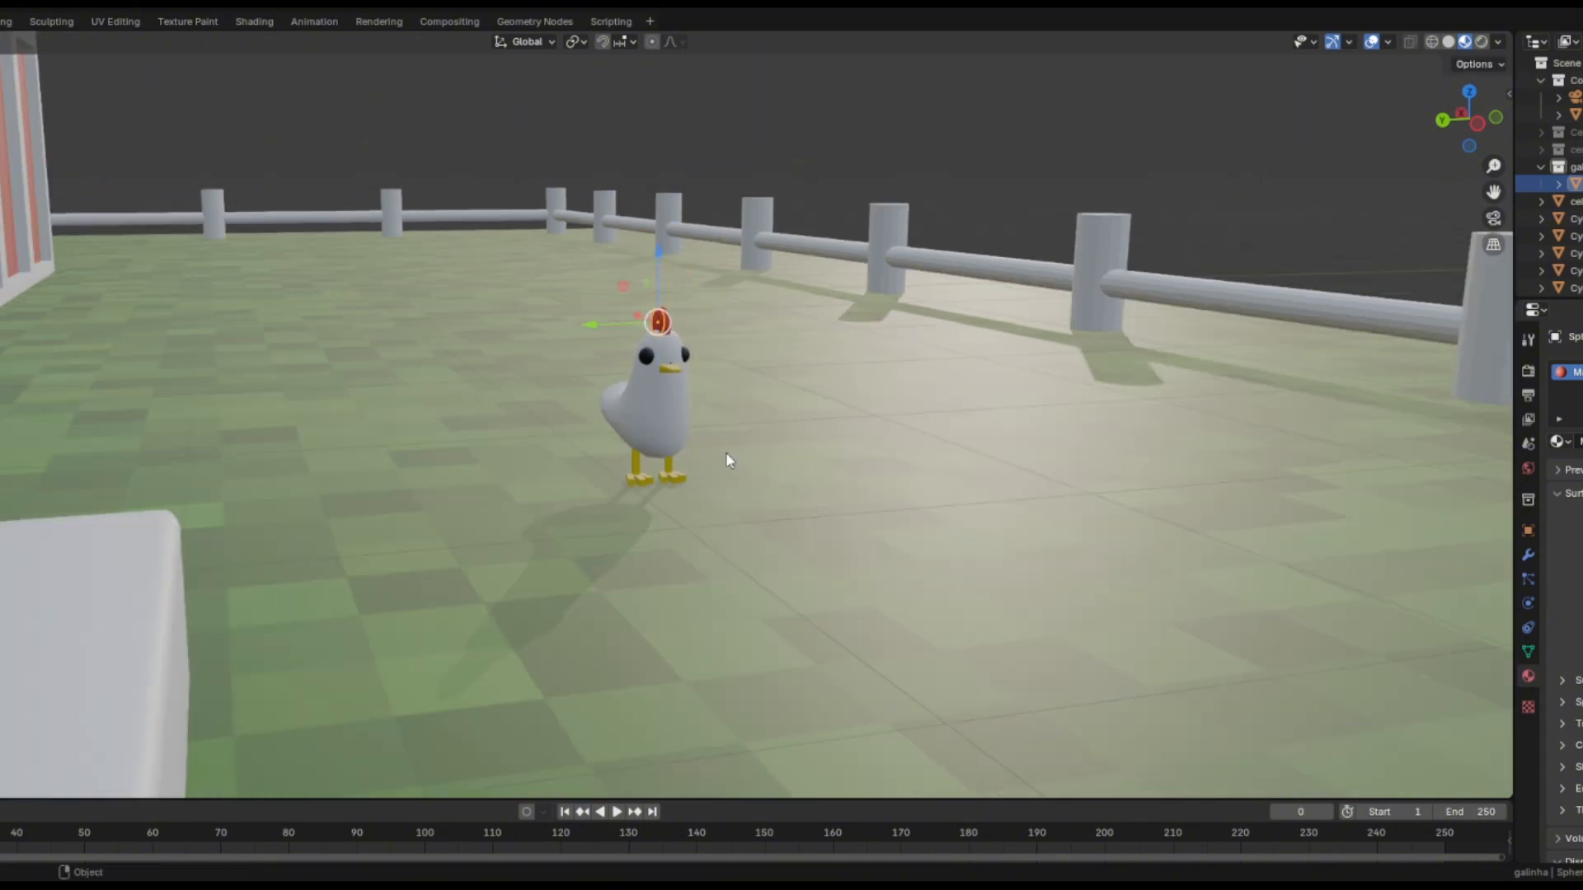
middle_click_drag(726, 453, 722, 569)
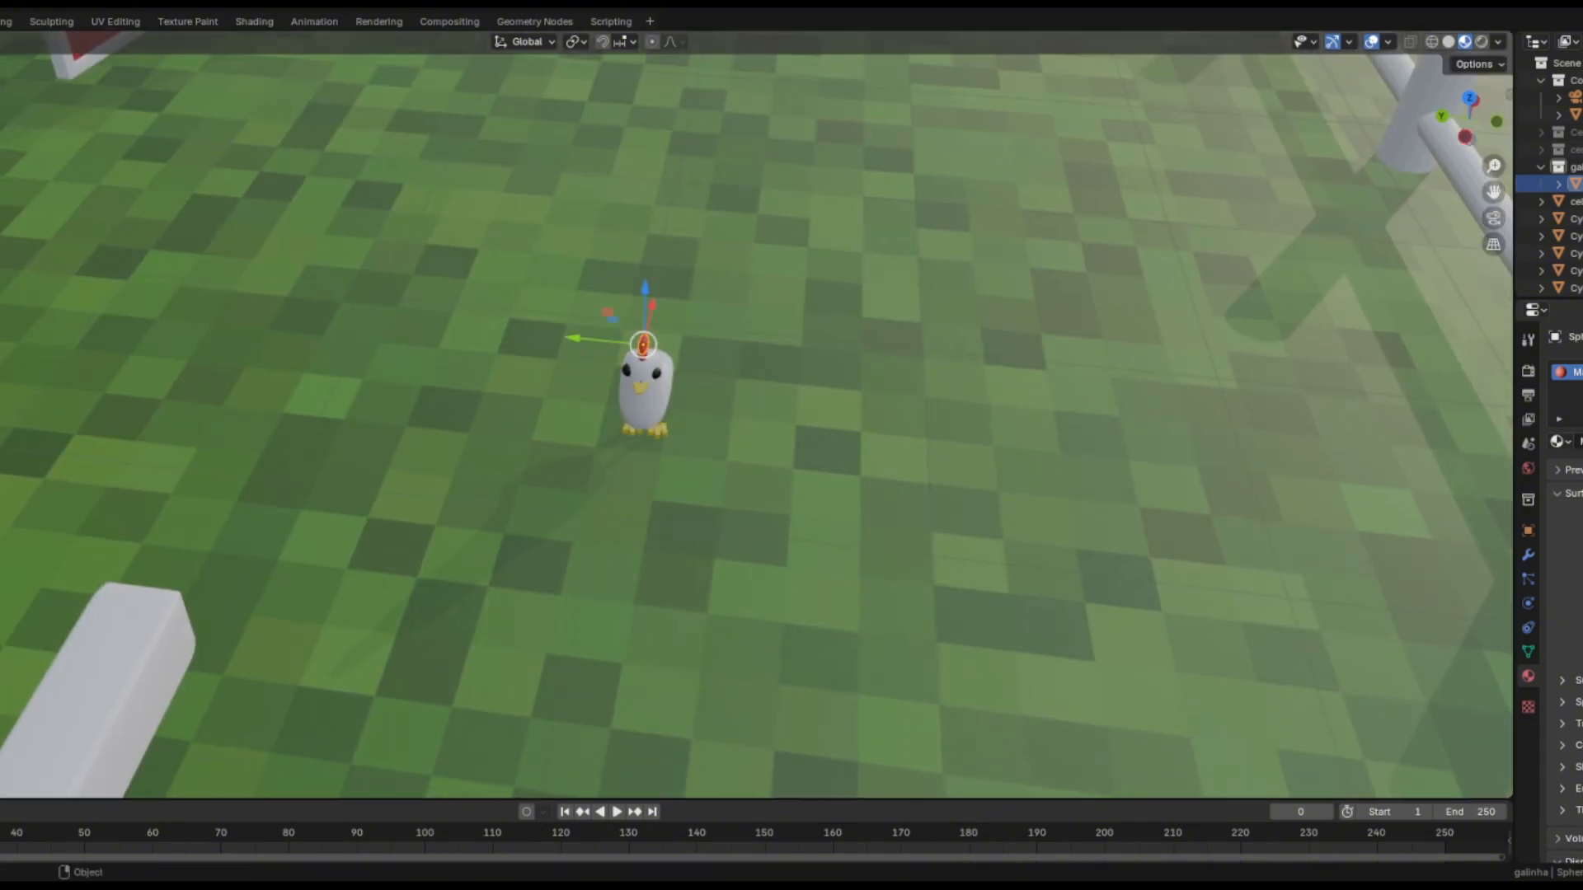
scroll(756, 415, "down", 5)
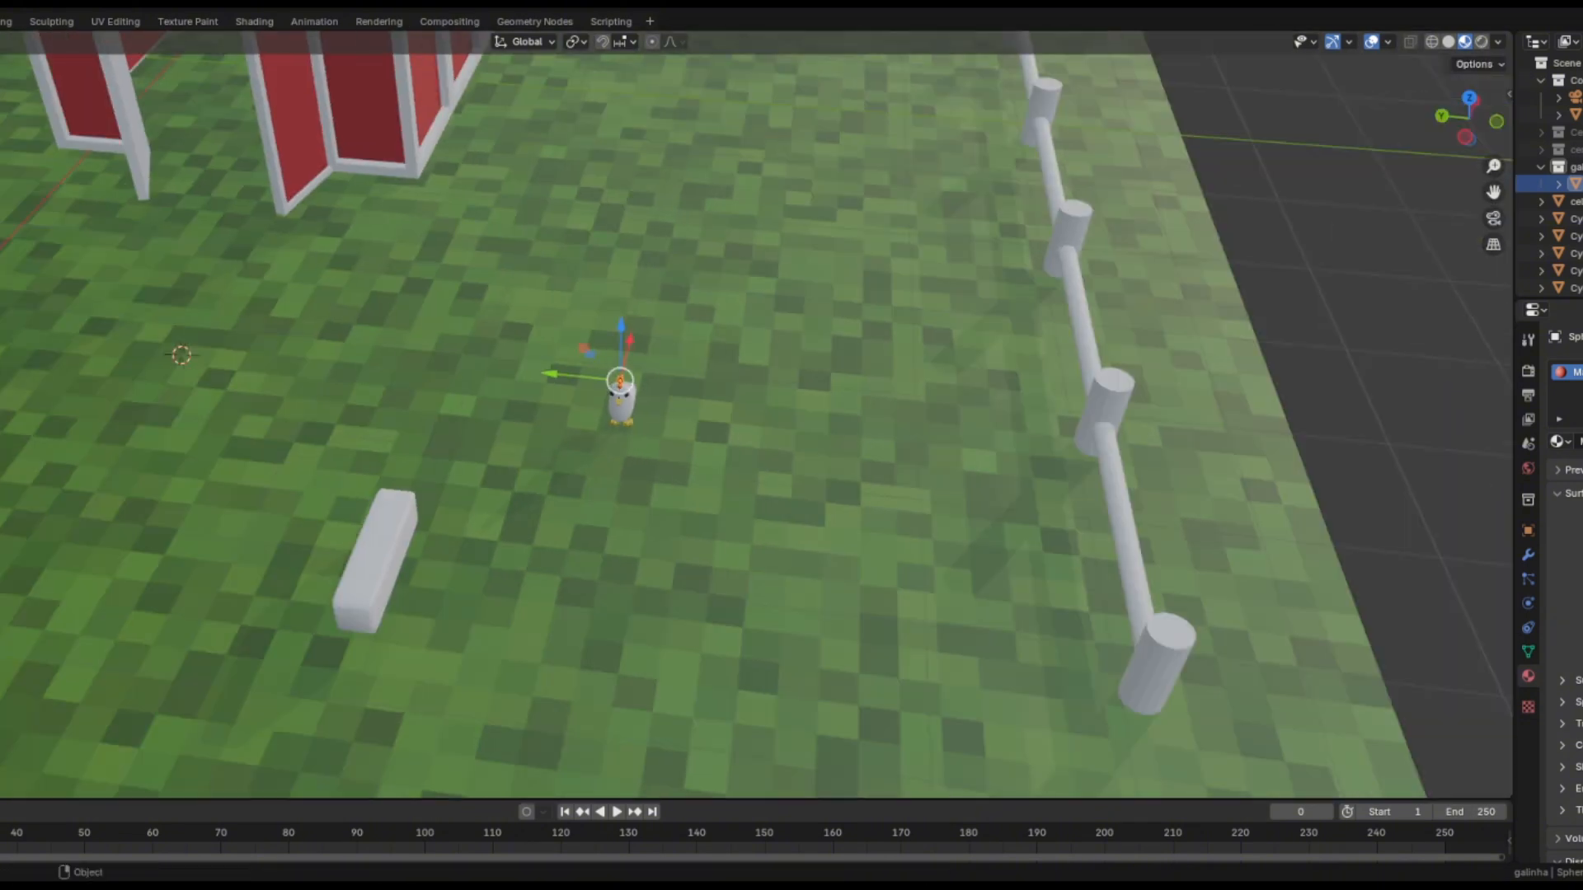
key("KP_7")
key("shift+d")
key("Escape")
key("ctrl+z")
Select all objects in the galinha collection, duplicate the chicken, and place the copy on the grass near the original, facing a different direction
right_click(1576, 167)
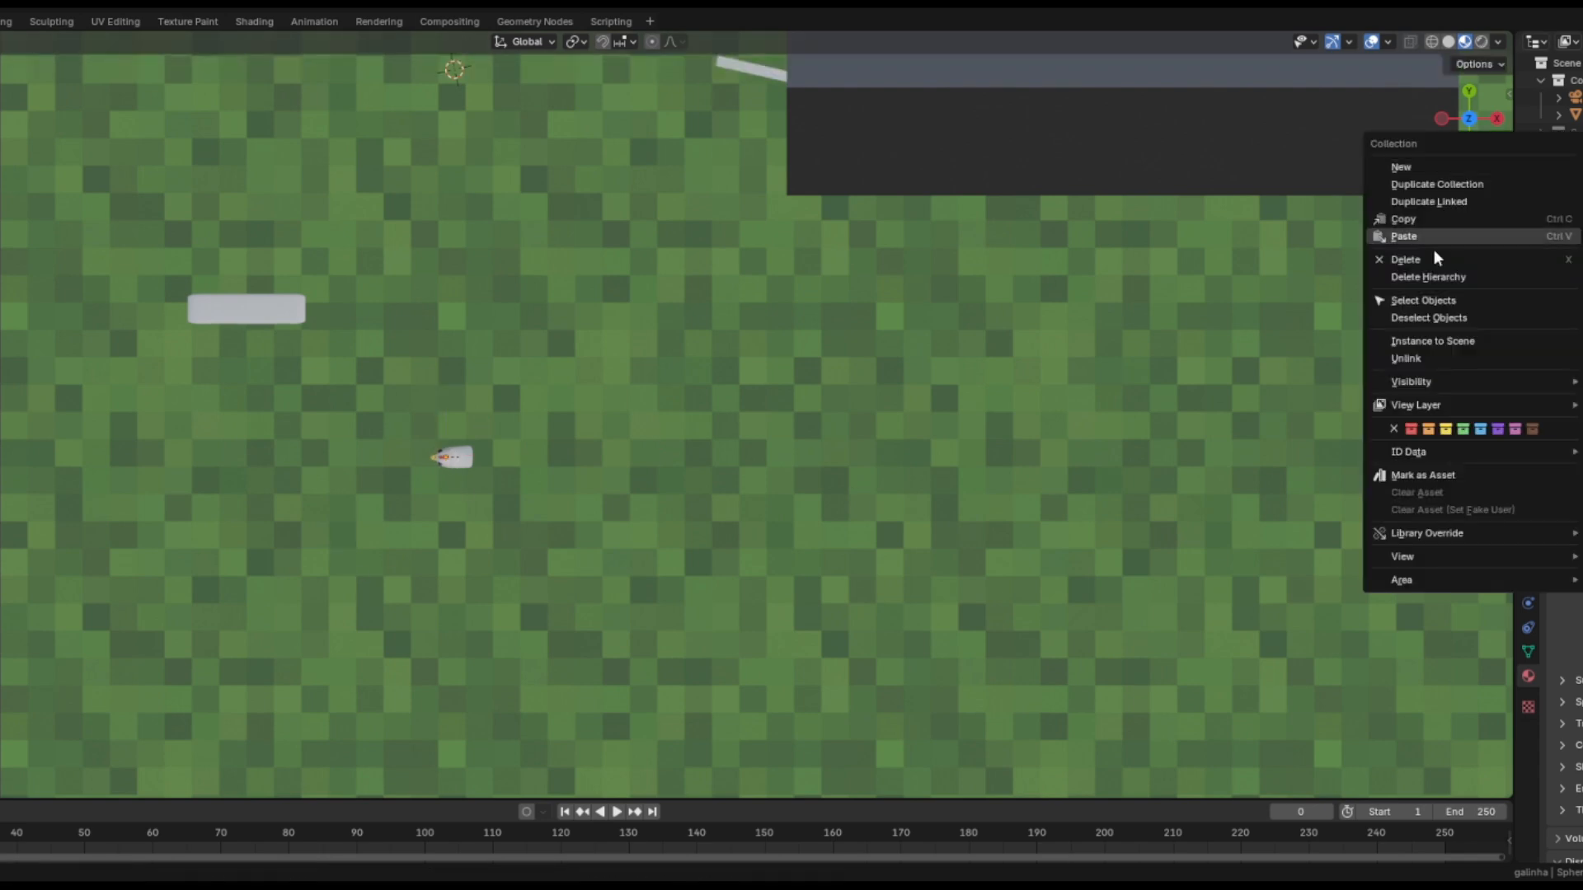
left_click(1422, 300)
key("shift+d")
left_click(208, 506)
key("g")
left_click(315, 483)
Duplicate the chicken two more times, placing the copies on the grass between the white block and the other chickens, facing different directions
key("shift+d")
left_click(215, 388)
key("r")
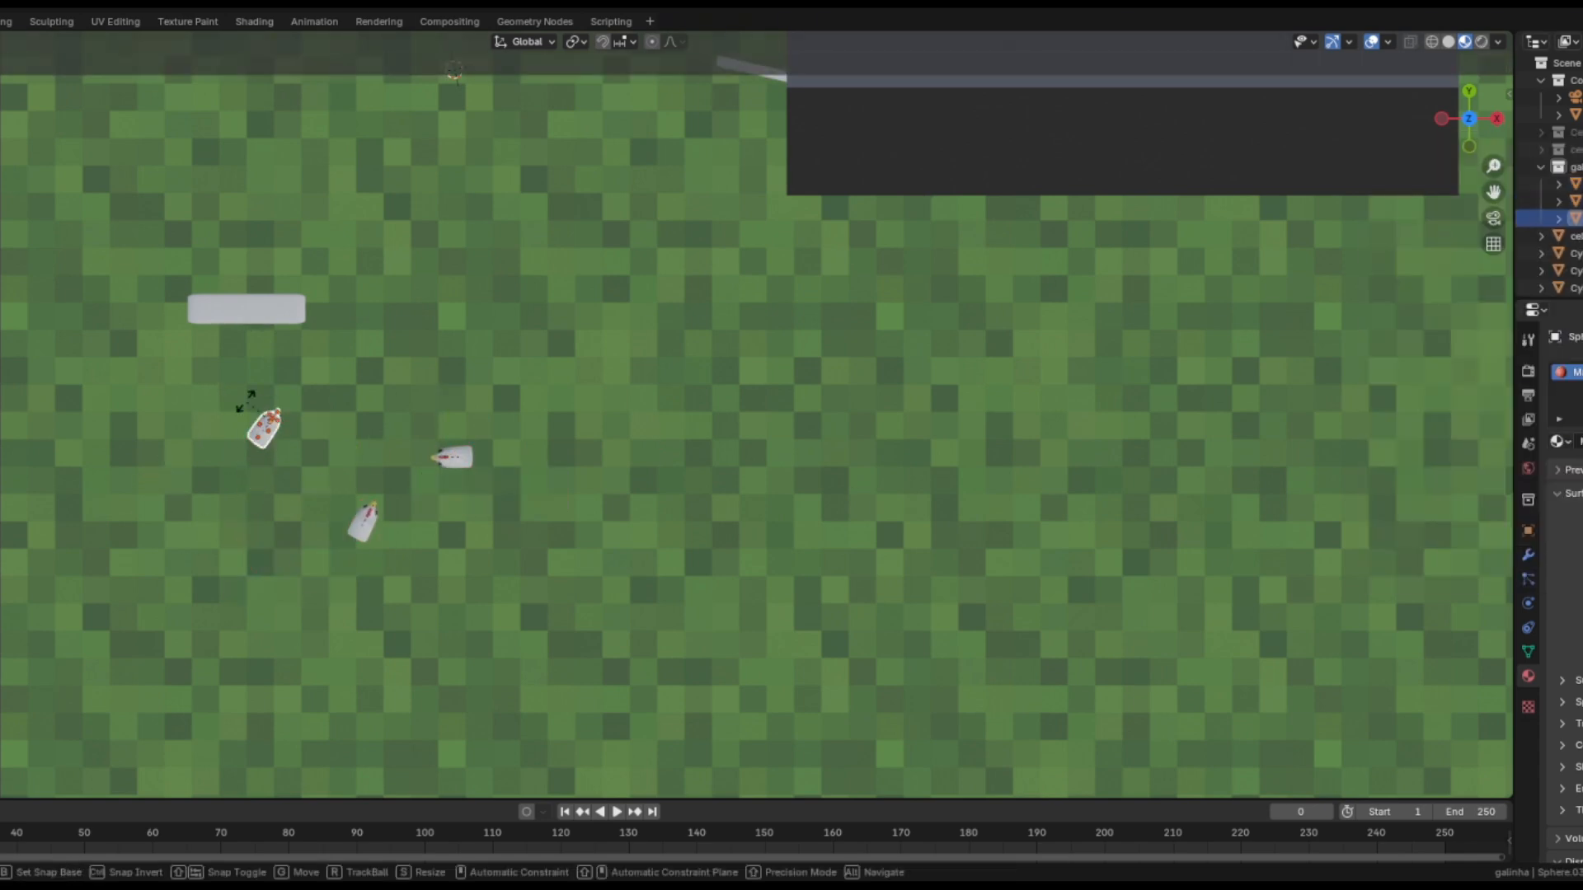
left_click(267, 384)
key("shift+d")
left_click(168, 531)
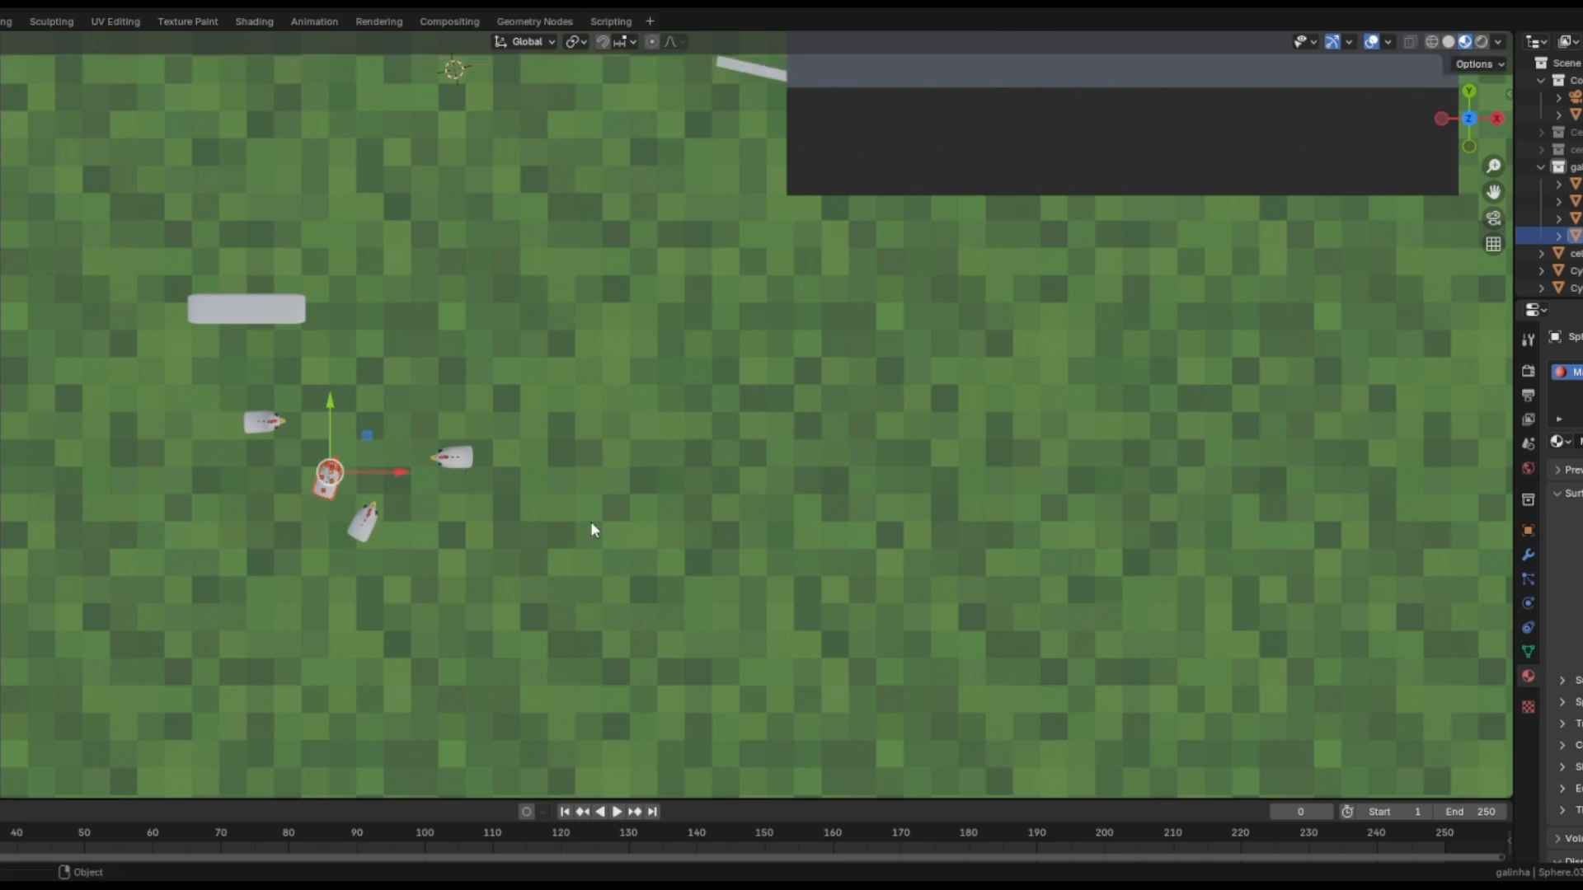
Duplicate the newest chicken once more, place the copy near the white block, and rotate it
key("shift+d")
left_click(357, 408)
key("r")
left_click(106, 396)
middle_click_drag(107, 396, 78, 410)
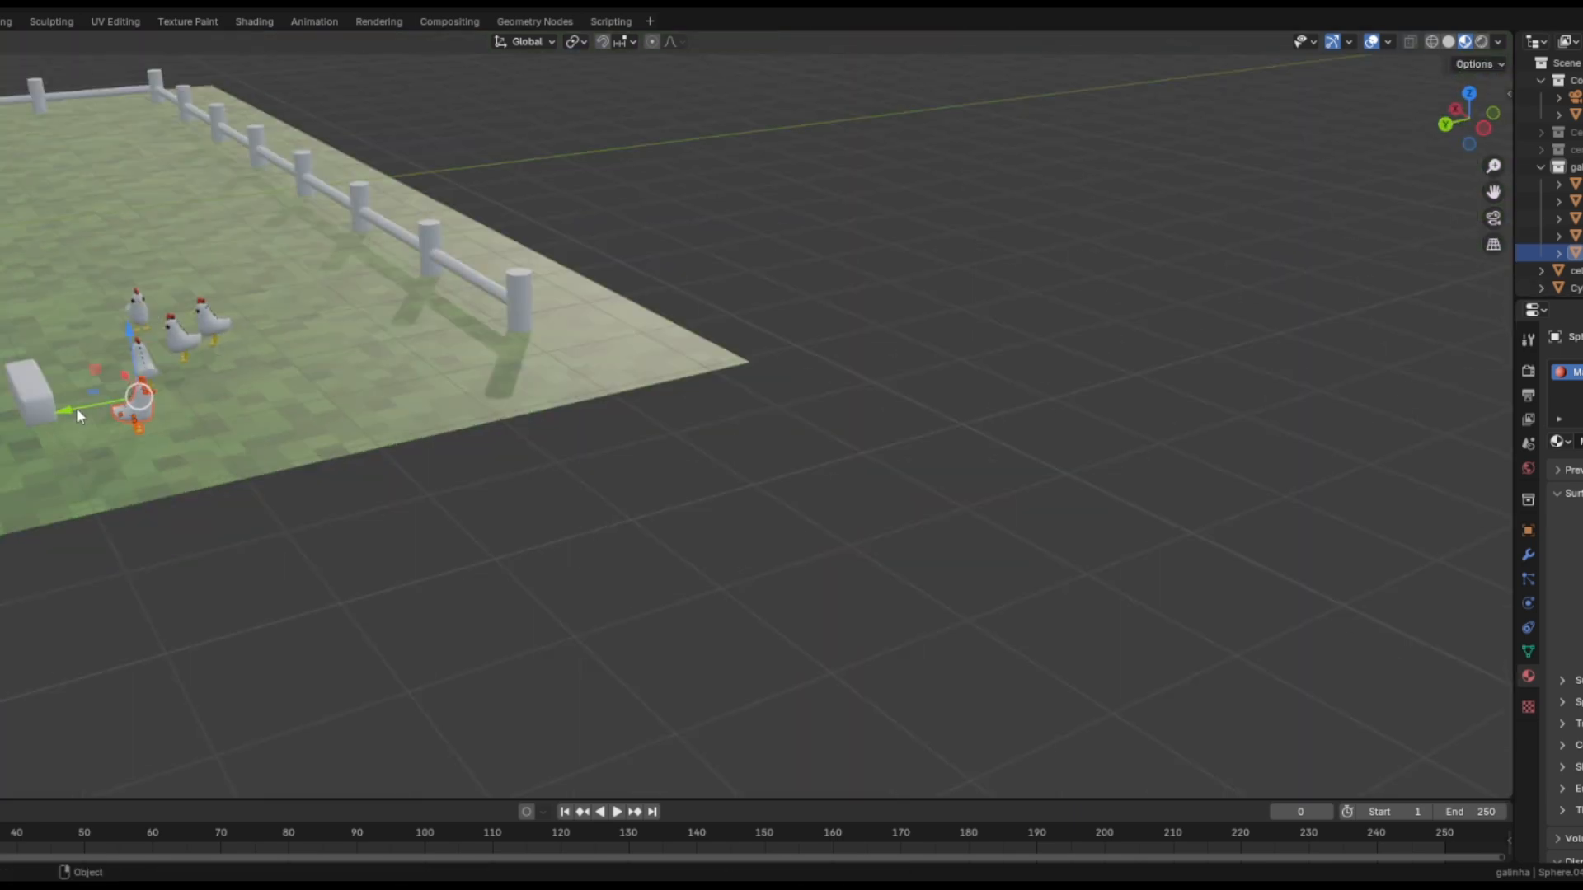
Move the last chicken copy onto the top of the fence's end post
left_click_drag(76, 410, 461, 338)
scroll(462, 338, "up", 5)
middle_click_drag(462, 338, 315, 502)
left_click_drag(339, 468, 339, 262)
left_click_drag(268, 332, 337, 330)
middle_click_drag(643, 329, 365, 329)
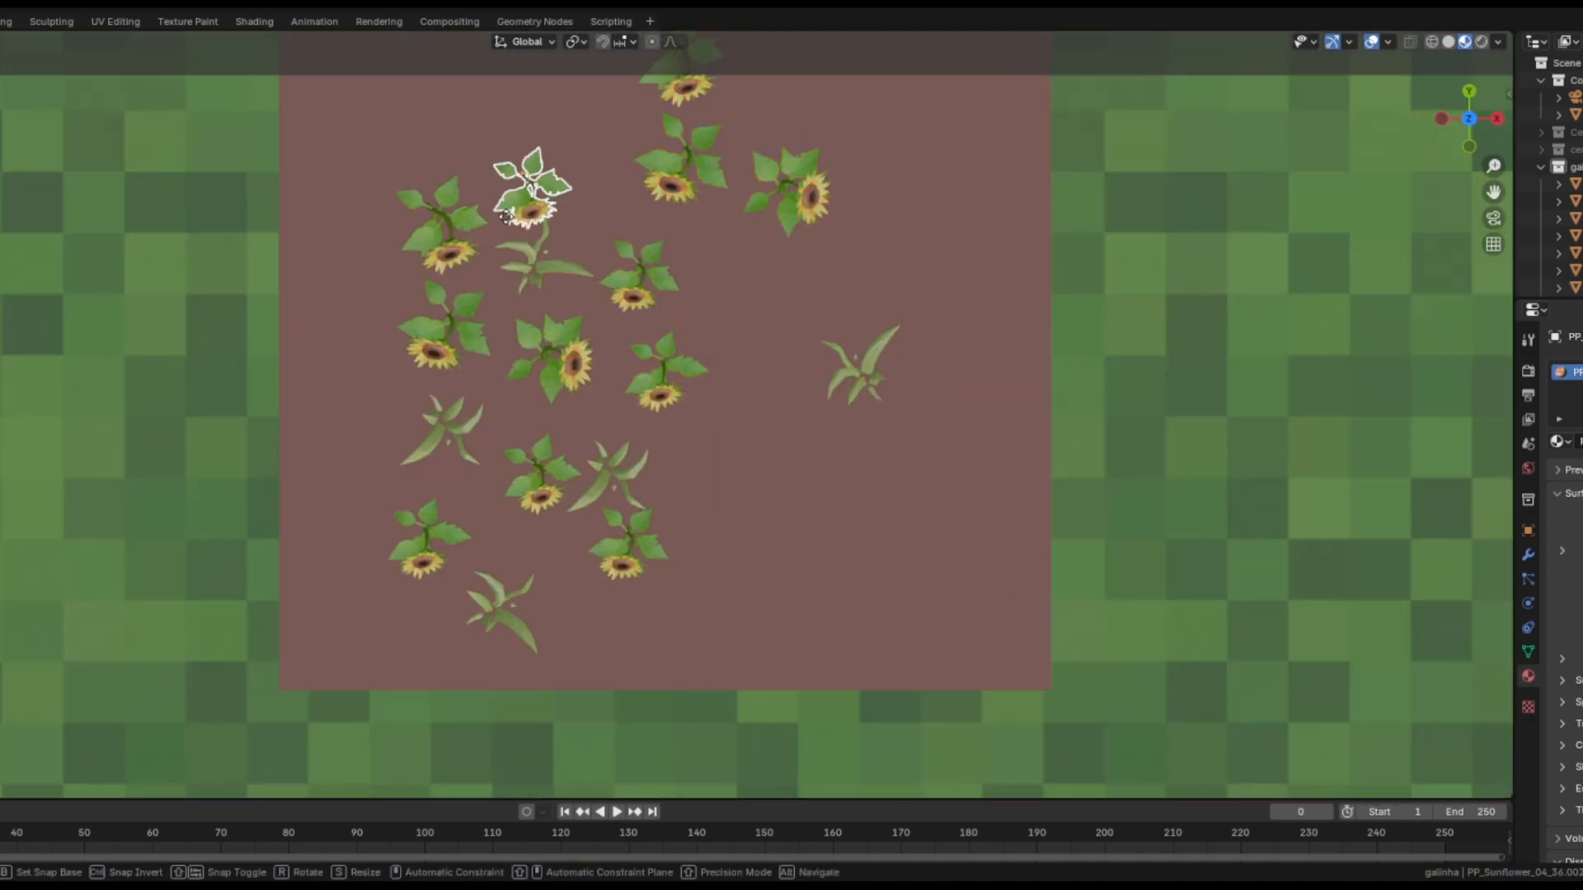
Reposition the upper sunflower on the brown soil patch and duplicate it to a free spot
left_click(634, 276)
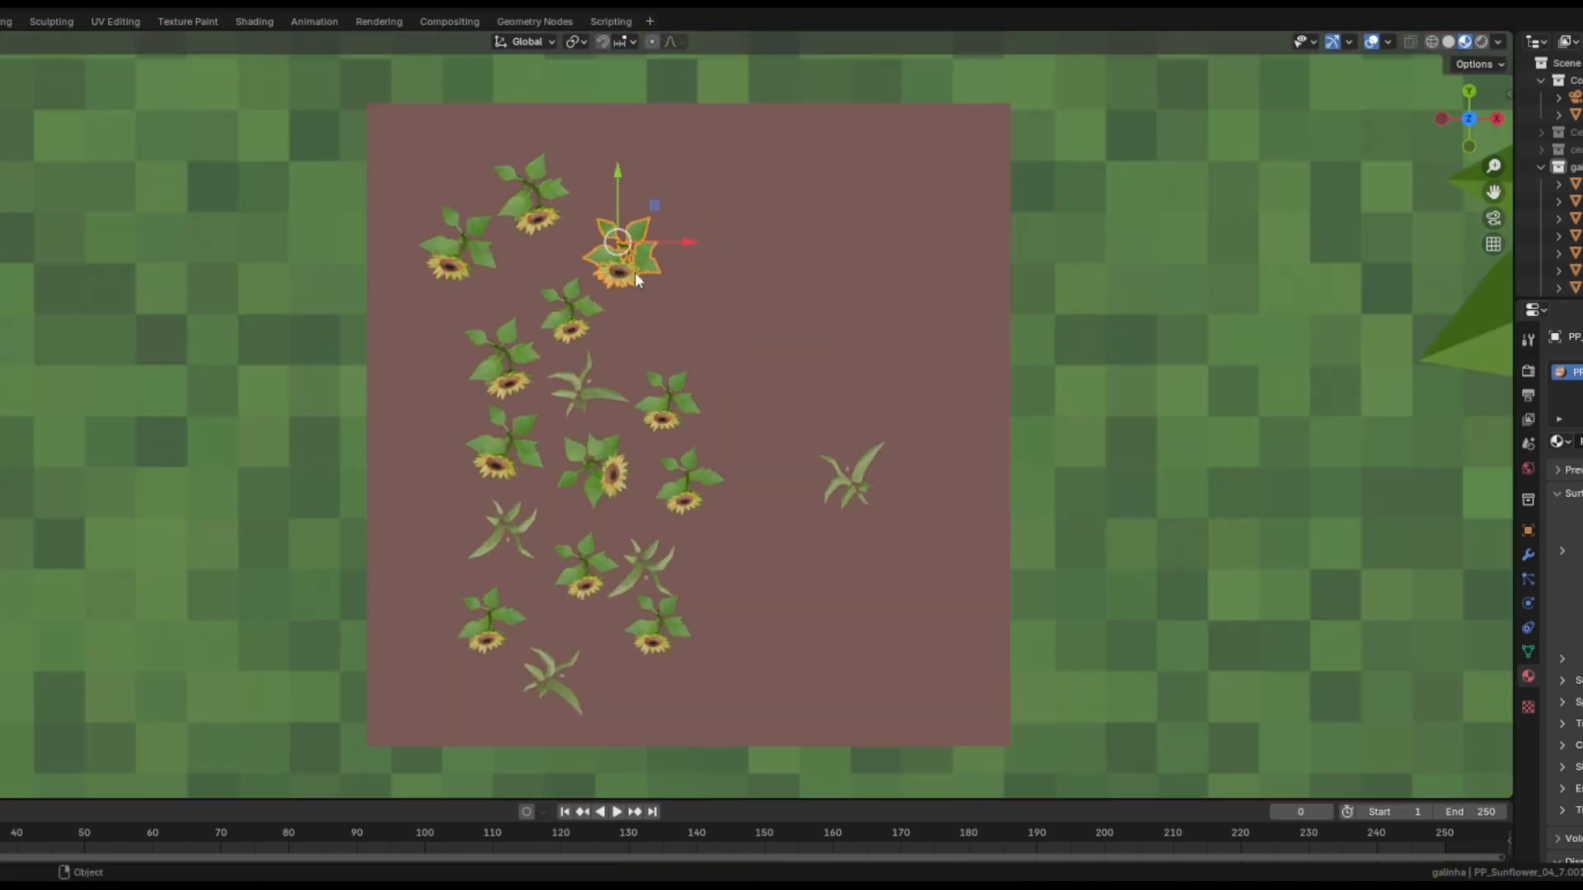
key("g")
left_click(651, 225)
key("shift+d")
left_click(665, 328)
Shift the sunflower in the middle of the soil patch slightly and duplicate the isolated grass clump
left_click(610, 474)
key("g")
left_click(591, 467)
left_click(853, 494)
key("shift+d")
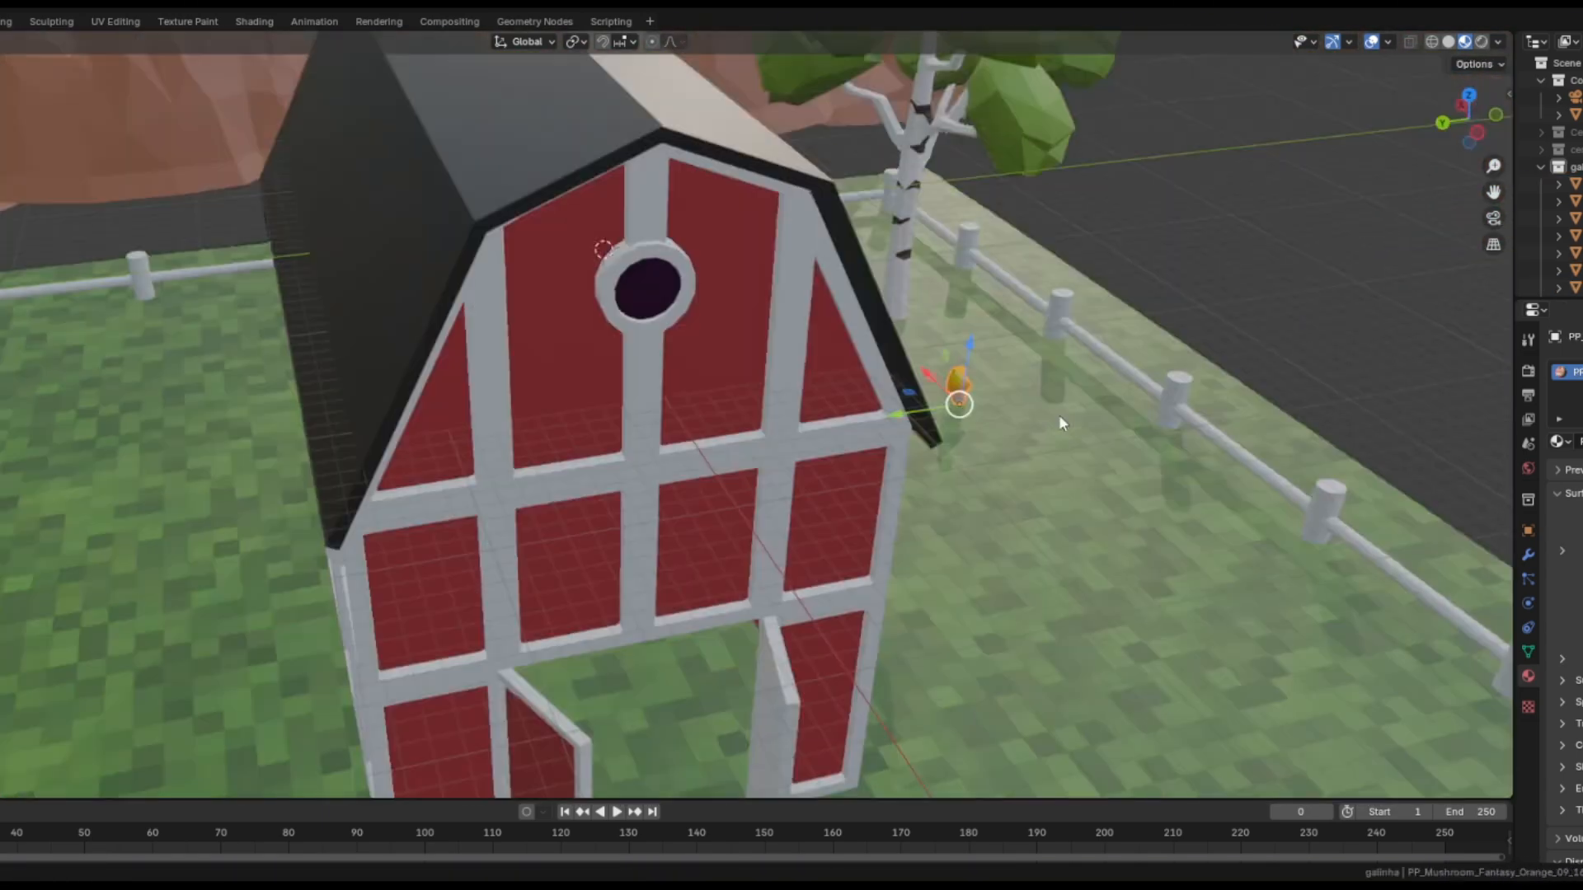
Place the mossy rock pile on the grass between the chickens and the fence, and rotate about the Z axis
middle_click_drag(1058, 414, 940, 458)
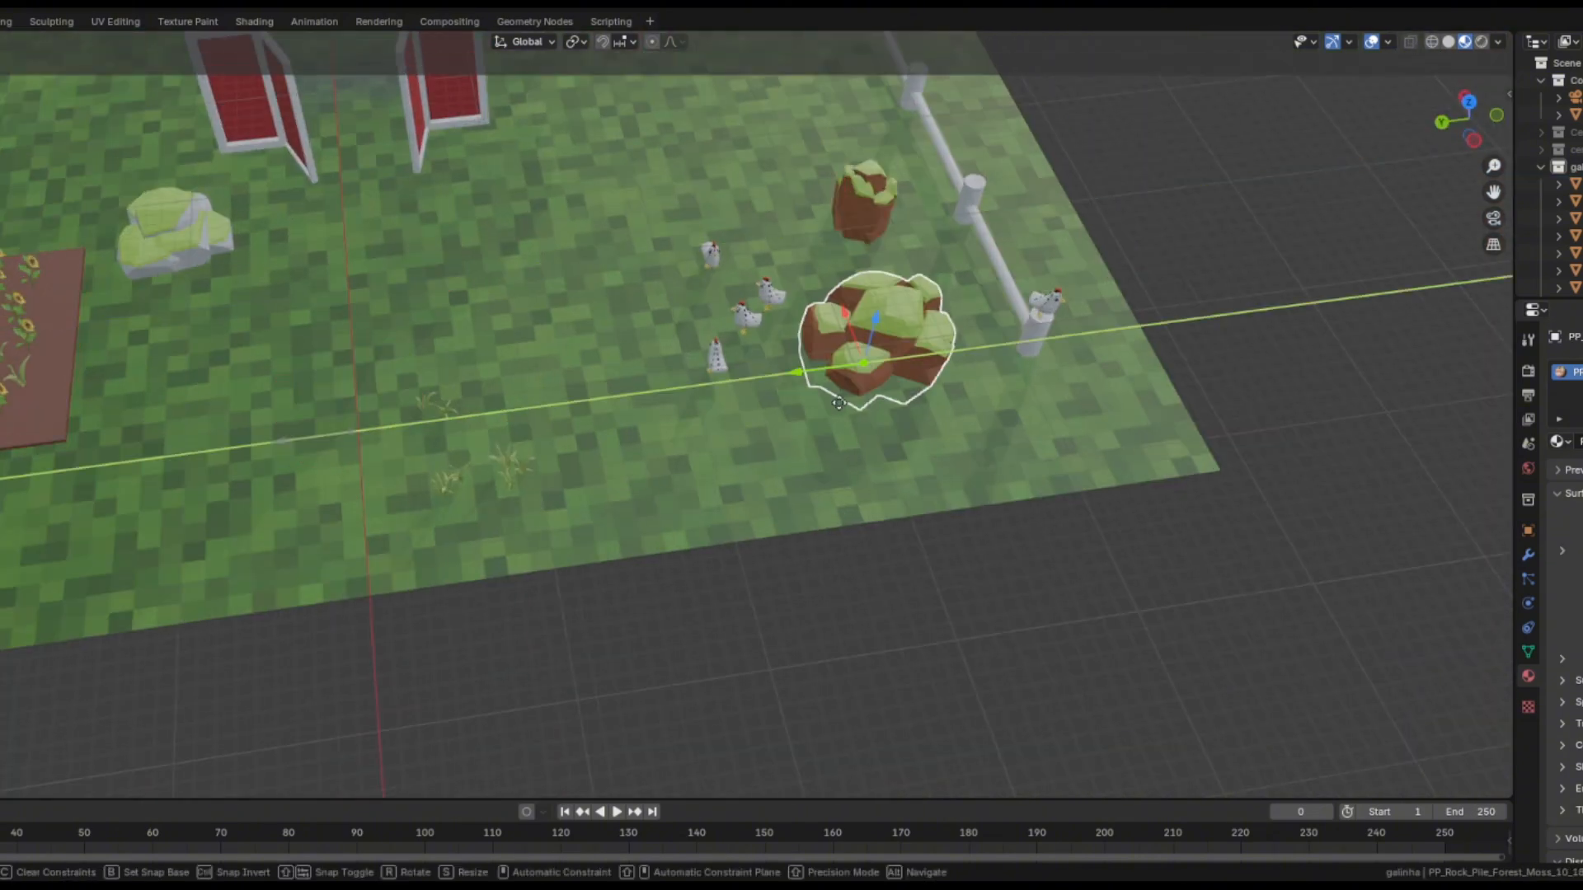
middle_click_drag(742, 413, 794, 601)
scroll(795, 602, "up", 2)
left_click(210, 462)
key("r")
key("z")
left_click(62, 234)
middle_click_drag(803, 488, 742, 495)
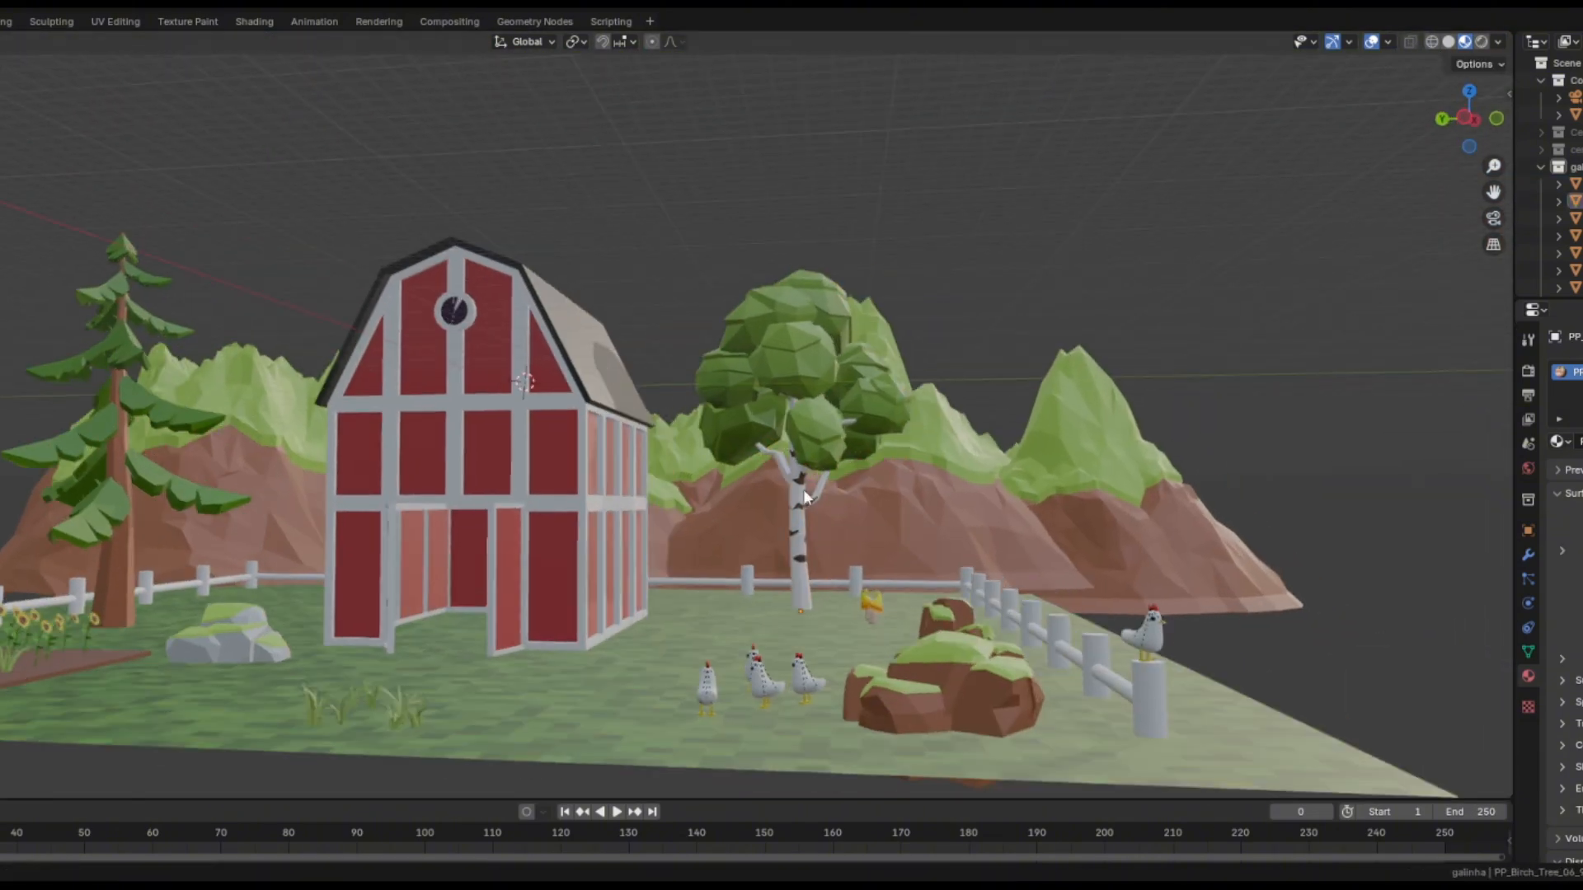
Add a cube to the scene and lower it along Z toward the ground beside the barn
left_click(906, 643)
key("shift+a")
mouse_move(175, 534)
left_click(325, 191)
middle_click_drag(659, 461, 709, 528)
key("g")
key("z")
left_click(617, 699)
scroll(626, 659, "up", 3)
Settle the cube on the grass at the barn's side wall and adjust its geometry along Z in Edit Mode
key("g")
key("z")
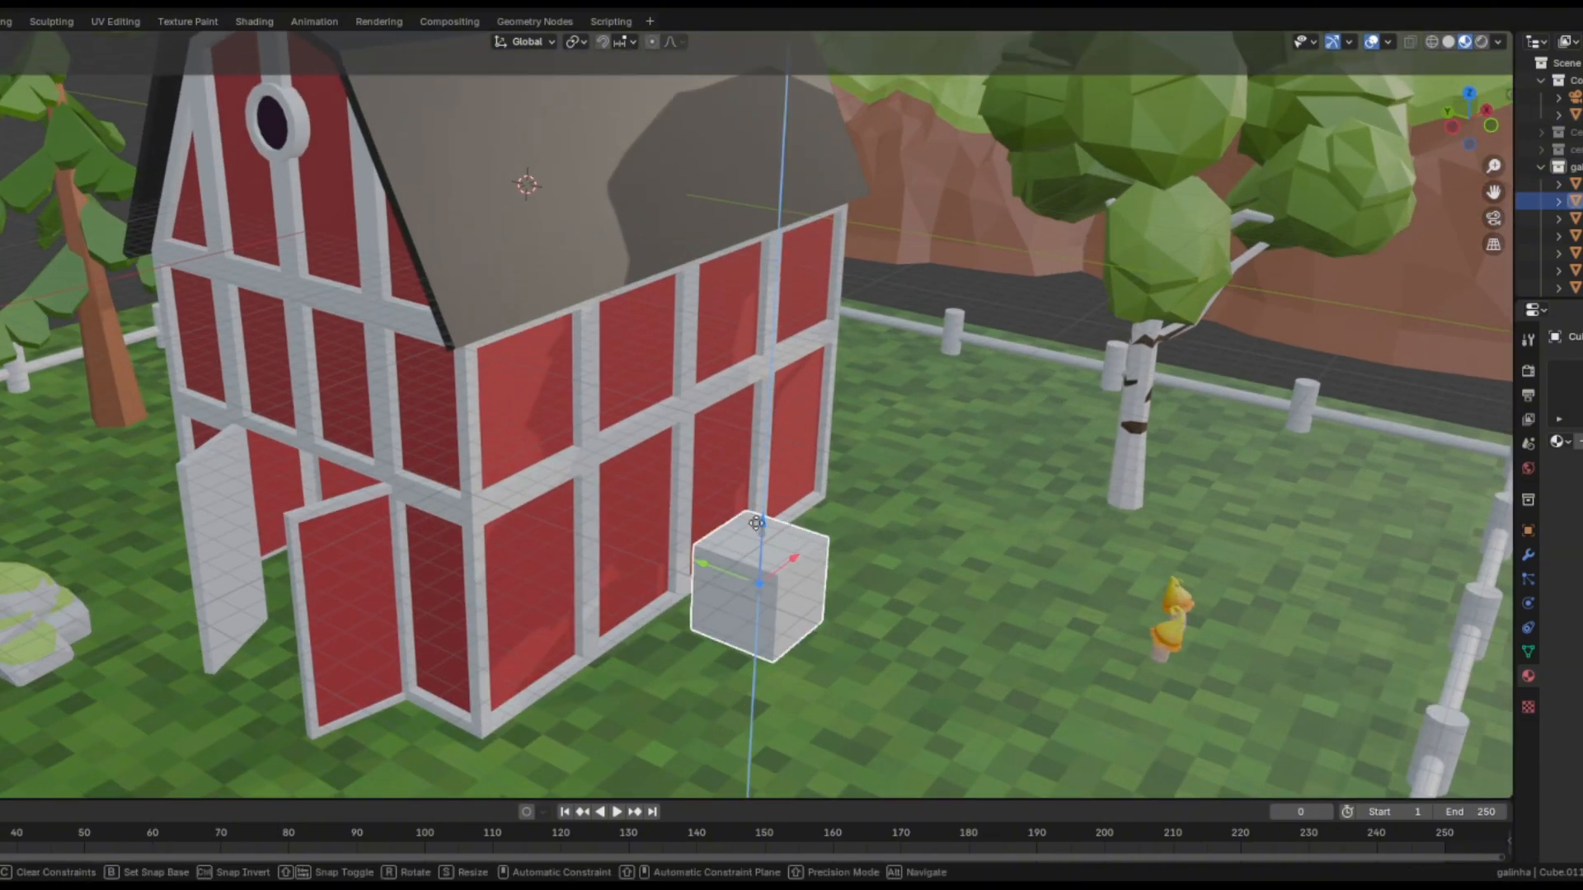
left_click(754, 540)
key("Tab")
key("g")
key("z")
left_click(901, 634)
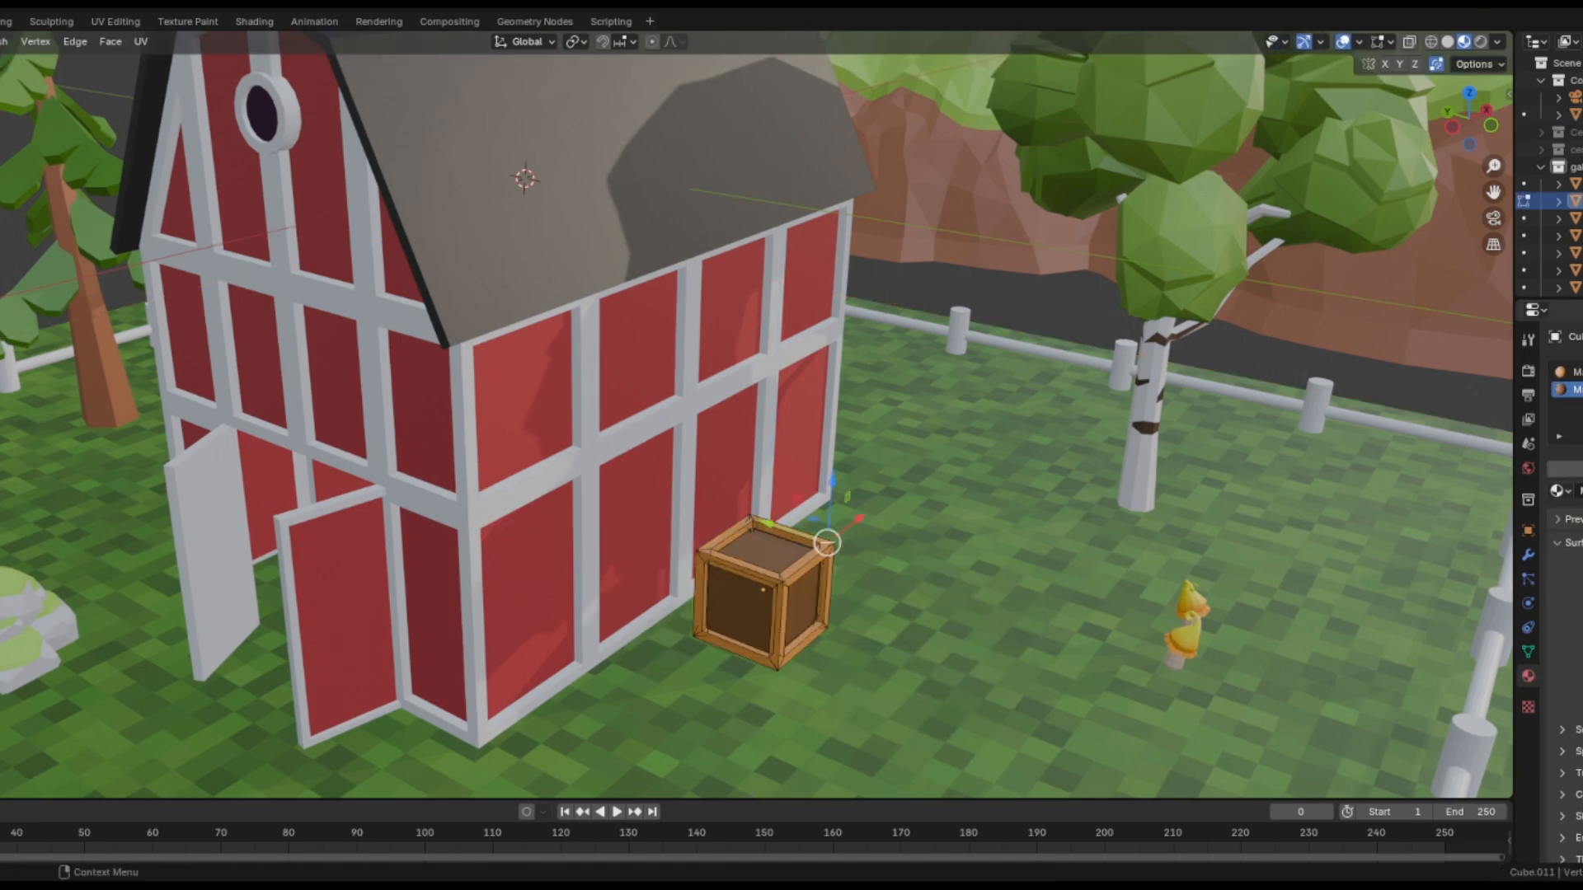
Duplicate the finished wooden crate and set the copy beside it, rotated about the Z axis
key("Tab")
key("shift+d")
key("r")
key("z")
left_click(717, 606)
middle_click_drag(718, 626, 725, 594)
Duplicate a crate upward along Z to stack a third one on top
key("shift+d")
key("z")
left_click(602, 413)
middle_click_drag(742, 429, 800, 381)
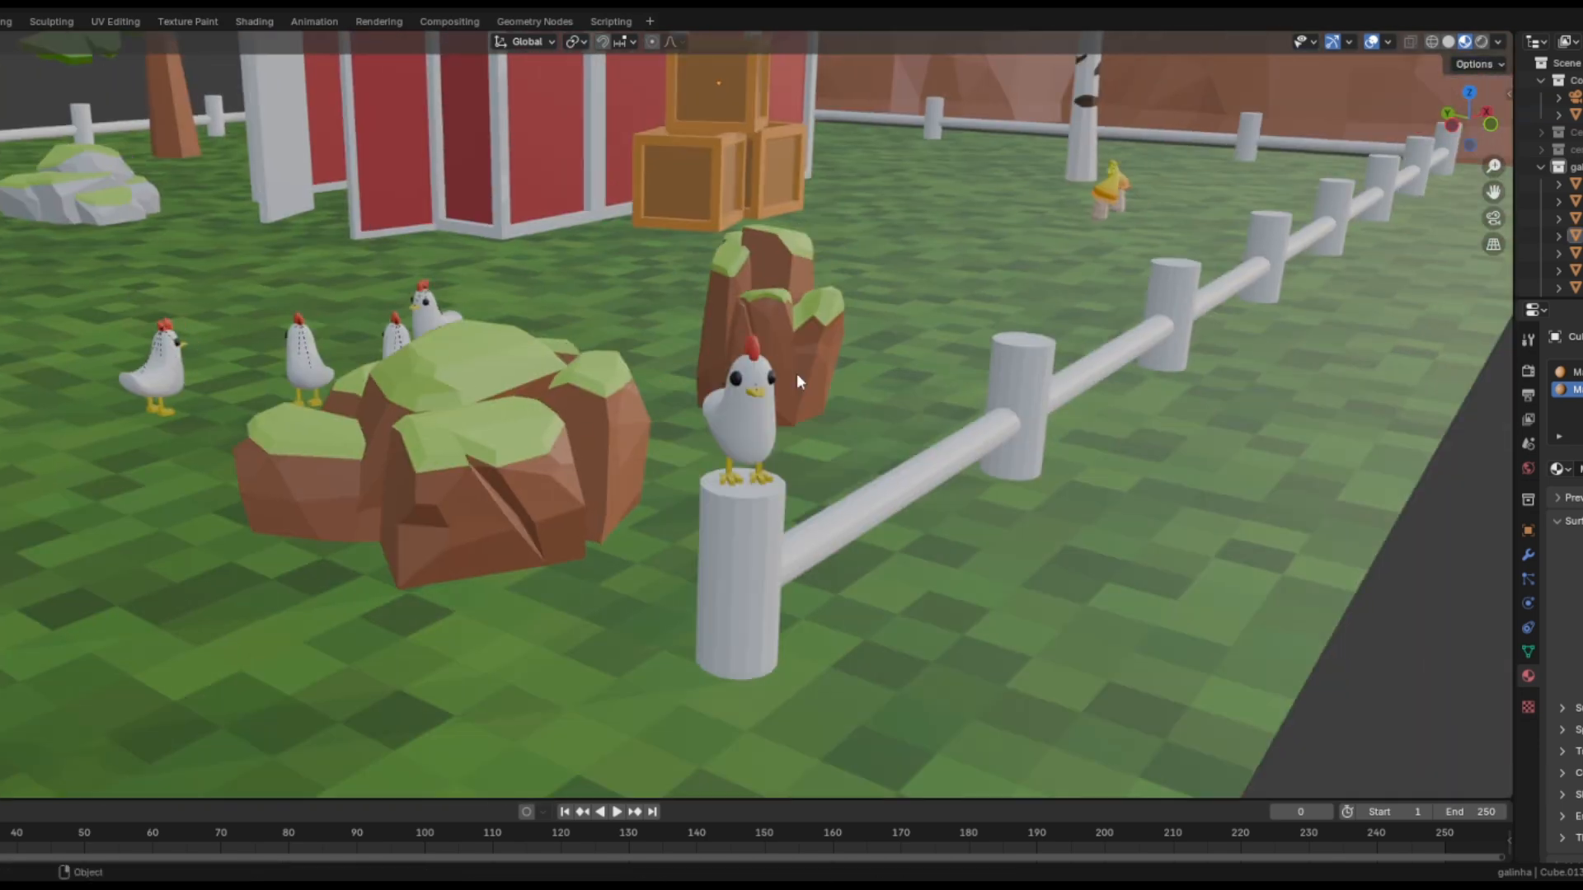
Look through the camera and scale the ground mesh in Edit Mode
key("KP_0")
left_click(1248, 710)
key("Tab")
key("s")
left_click(1352, 626)
scroll(1352, 577, "down", 1)
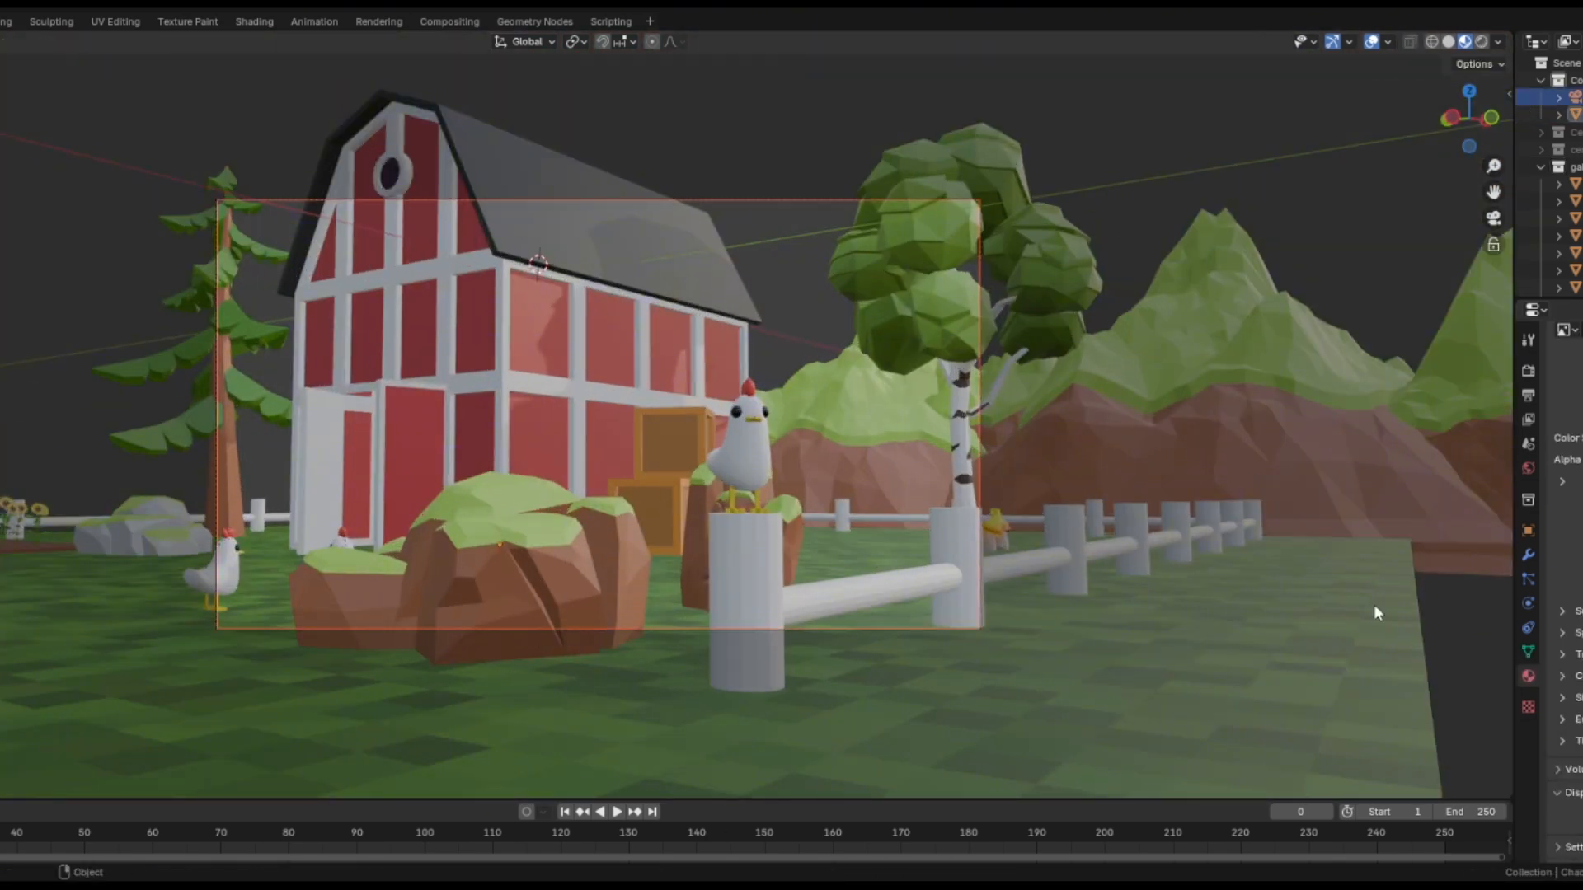
Duplicate the mountain range and place the copy on the pine tree's side of the scene
left_click(1007, 443)
key("shift+d")
left_click(284, 441)
scroll(818, 576, "up", 1)
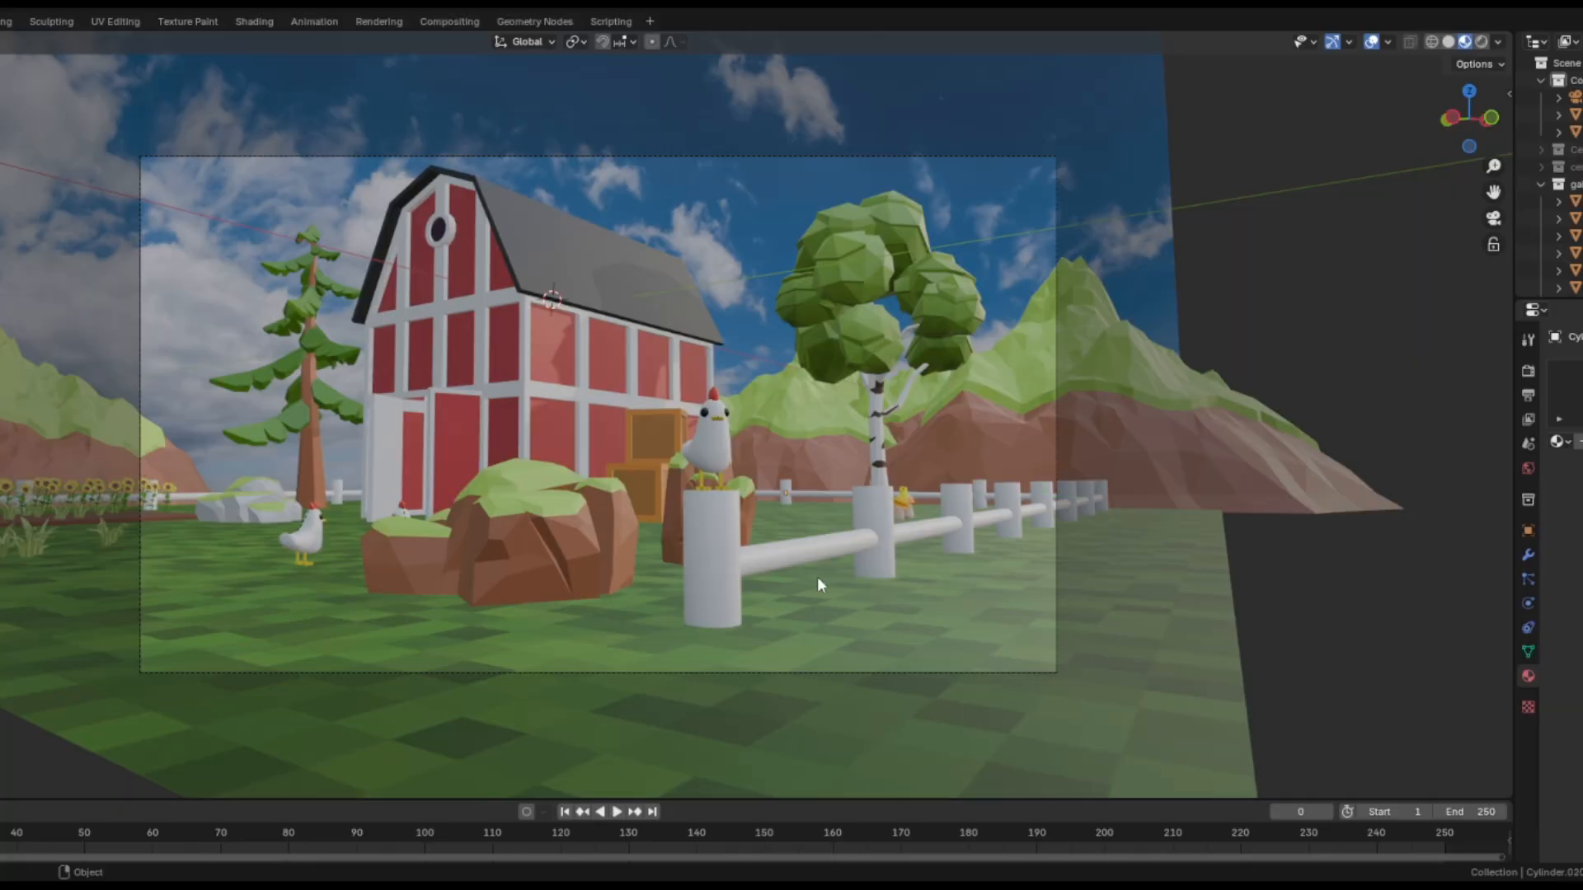
Rearrange the foreground props in the camera view, moving the mossy rock pile to the far side of the fence's end post
left_click(760, 528)
key("g")
left_click(813, 505)
key("g")
left_click(256, 569)
key("g")
left_click(1072, 577)
Adjust the foreground props along Z and Y, framing the chickens and grass clumps through the camera
middle_click_drag(742, 461, 938, 510)
key("KP_0")
key("g")
key("z")
left_click(198, 317)
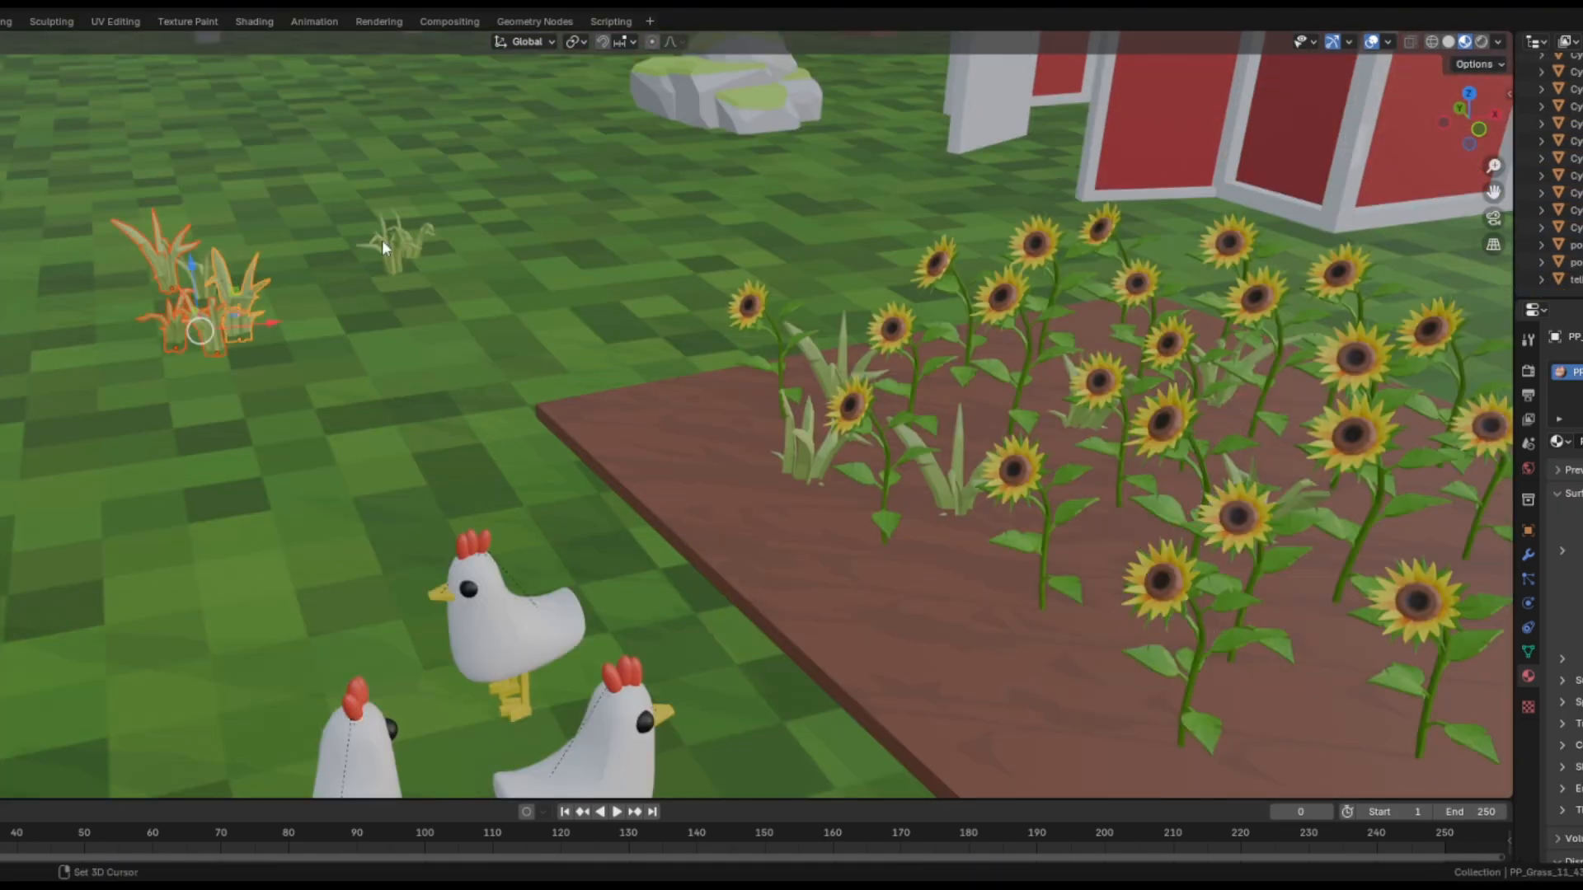
key("KP_0")
key("g")
key("y")
left_click(549, 641)
Check the layout from above, return to the camera, bring up the World settings, and preview the scene with rendered shading
key("KP_7")
middle_click_drag(291, 526, 605, 488)
key("KP_0")
left_click(791, 198)
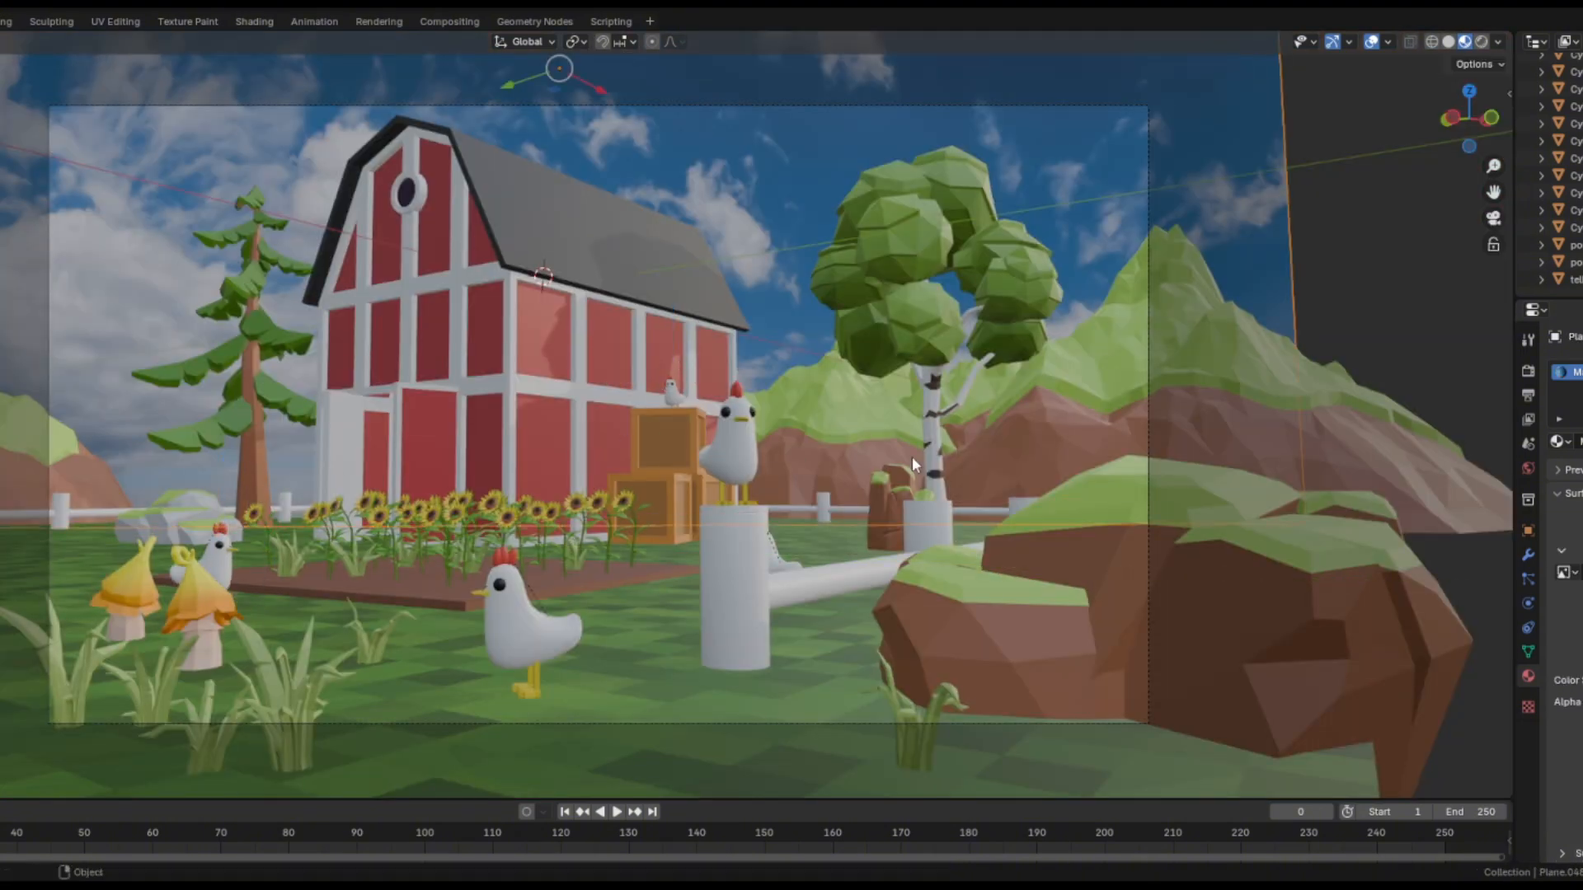
left_click(1528, 468)
left_click(1482, 41)
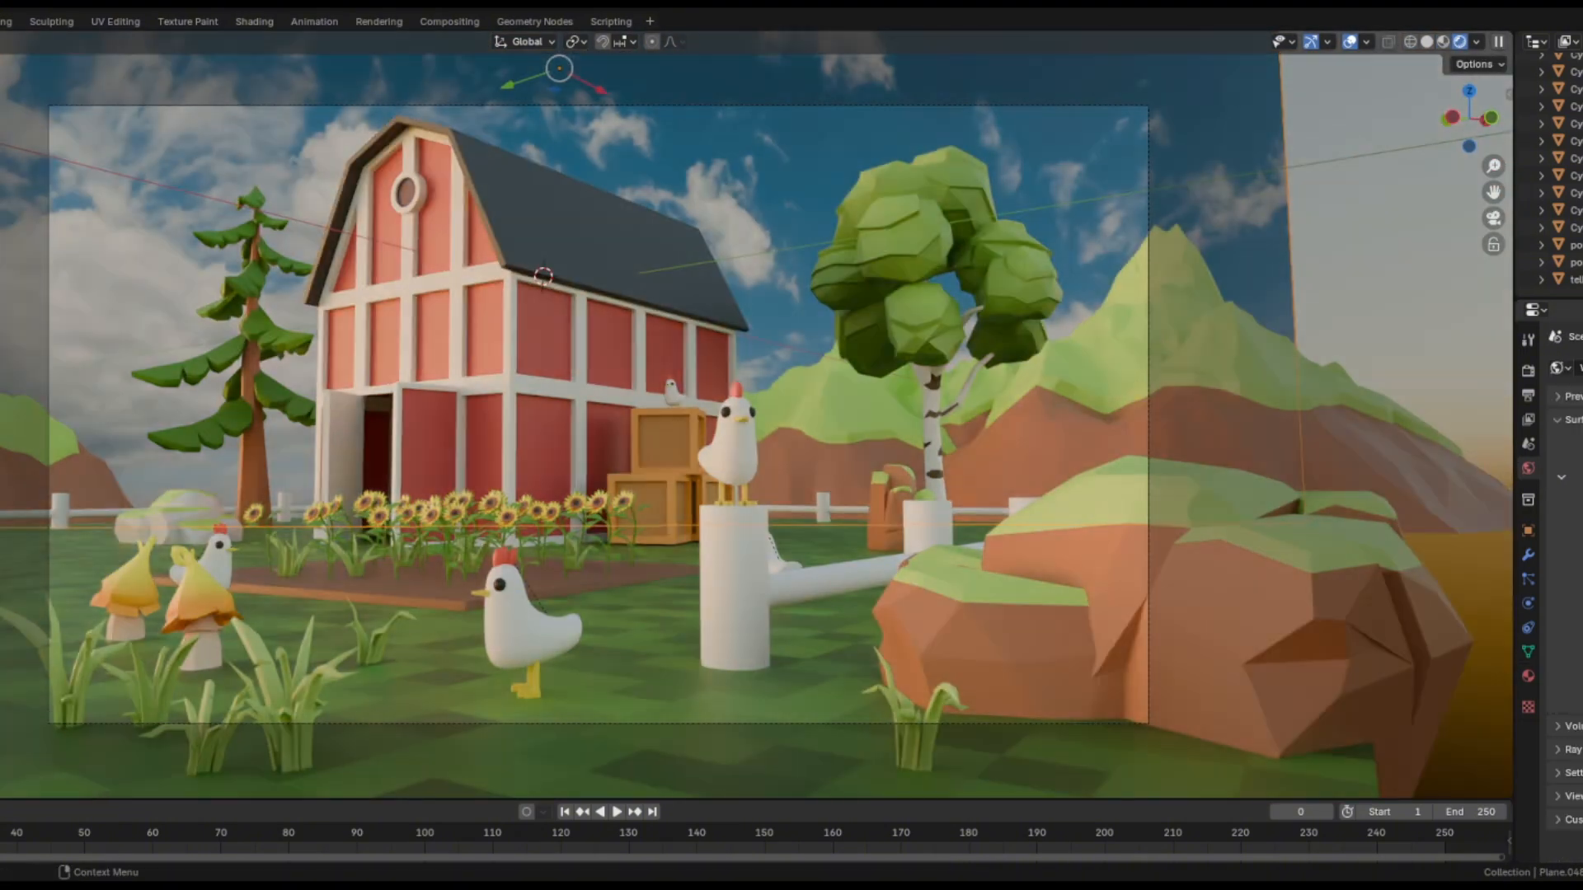
Place a mushroom beside the fence's end post and a chicken on top of the foreground rock pile
left_click(778, 691)
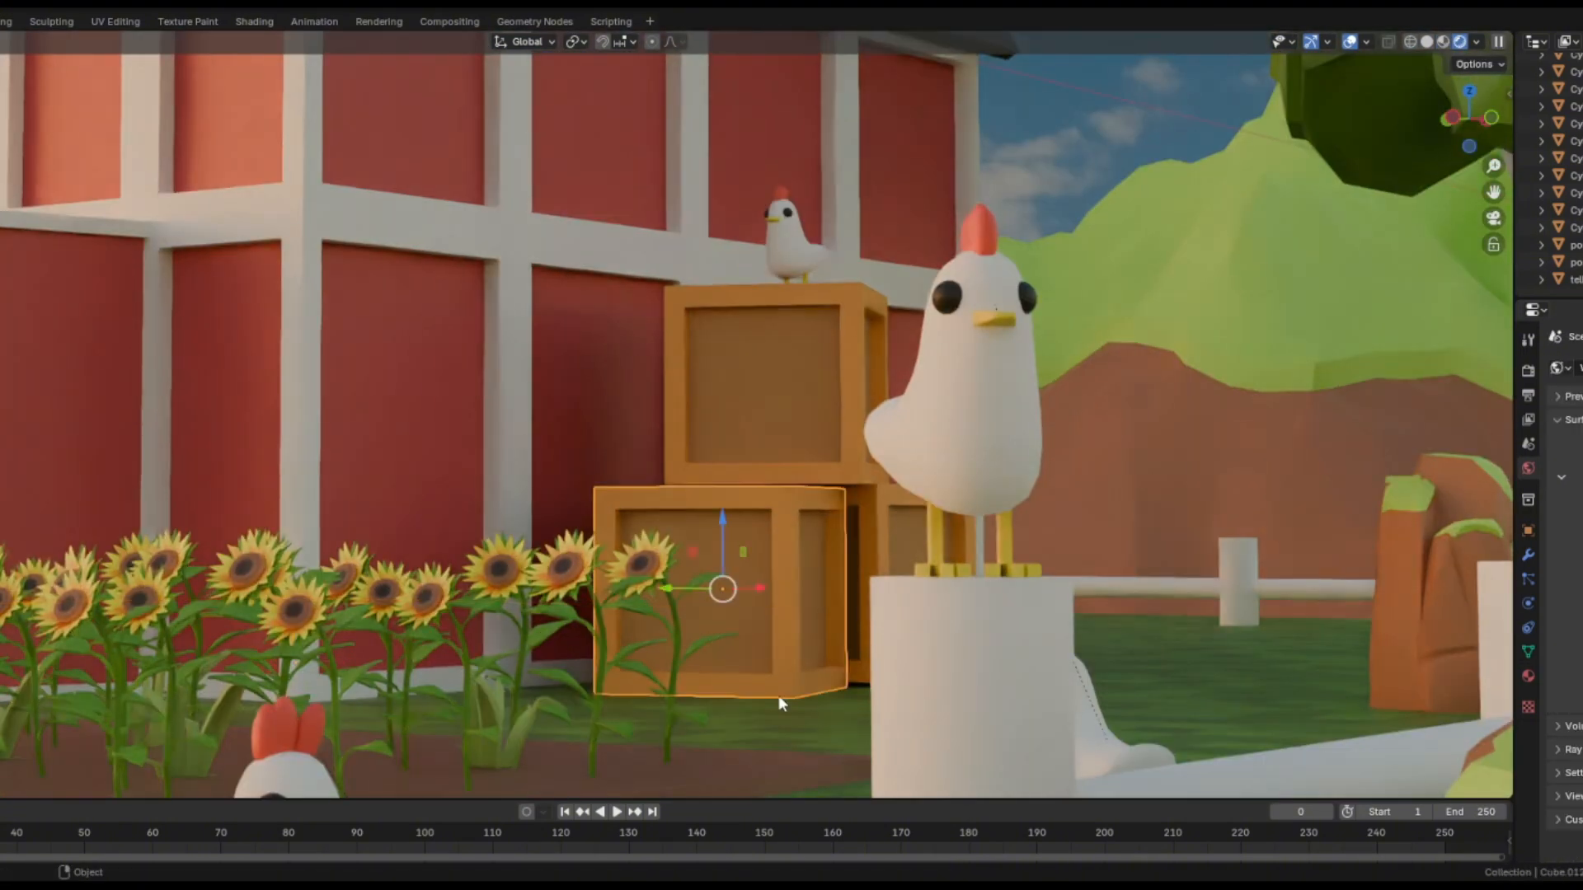
key("KP_0")
left_click(903, 309)
left_click(294, 569)
key("g")
key("y")
left_click(796, 610)
key("g")
key("z")
key("y")
left_click(552, 522)
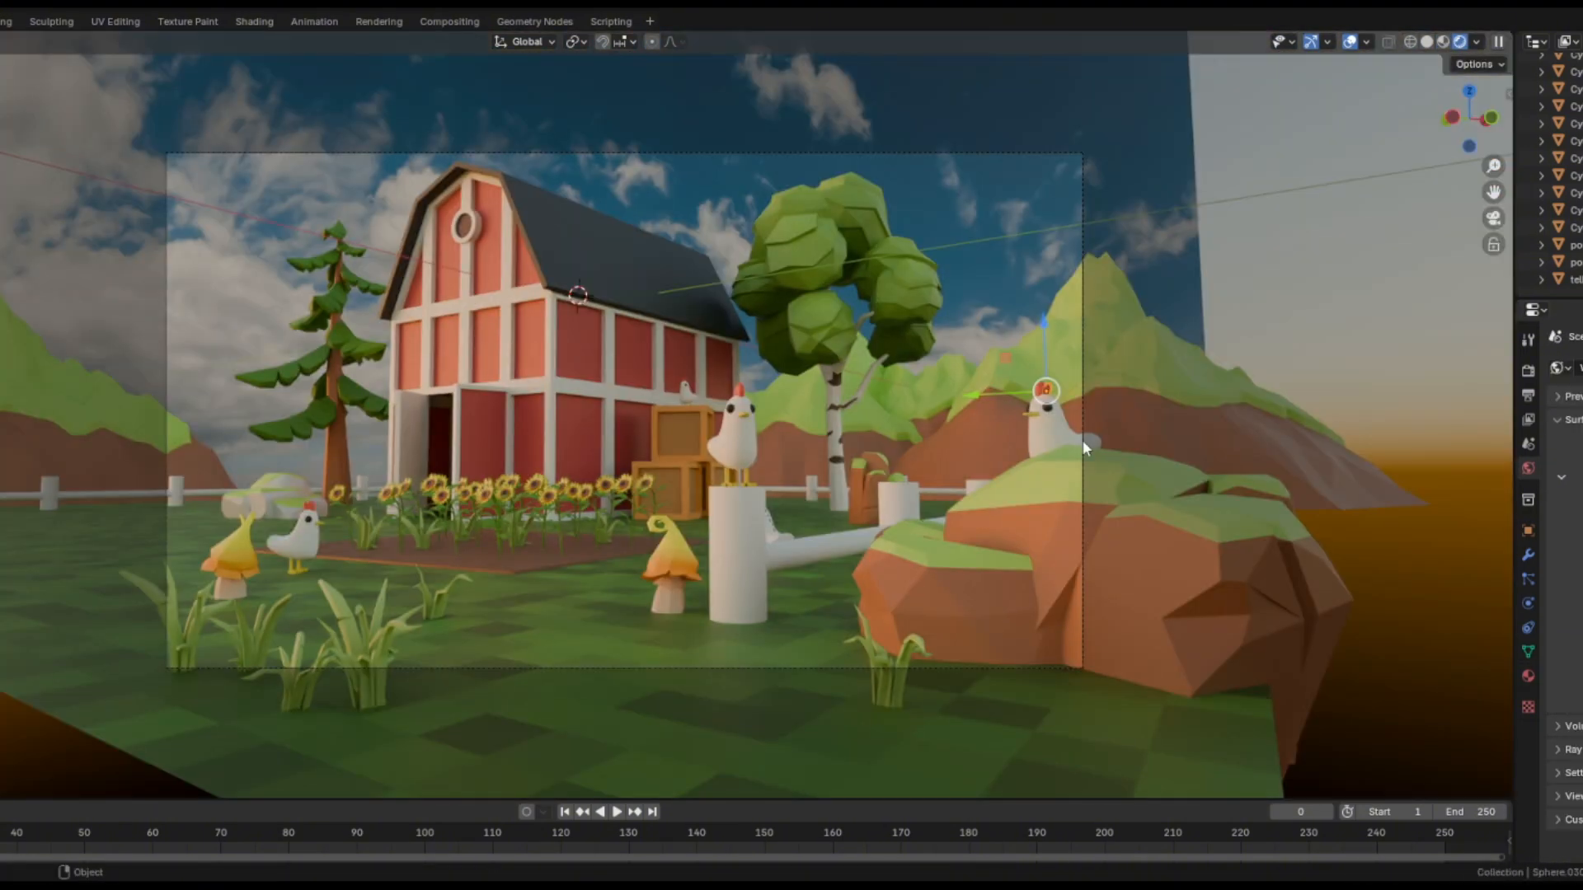
Select the open barn door, add a cube, and scale it into a thin plank in front of the door
left_click(531, 541)
left_click(1528, 676)
left_click(1427, 41)
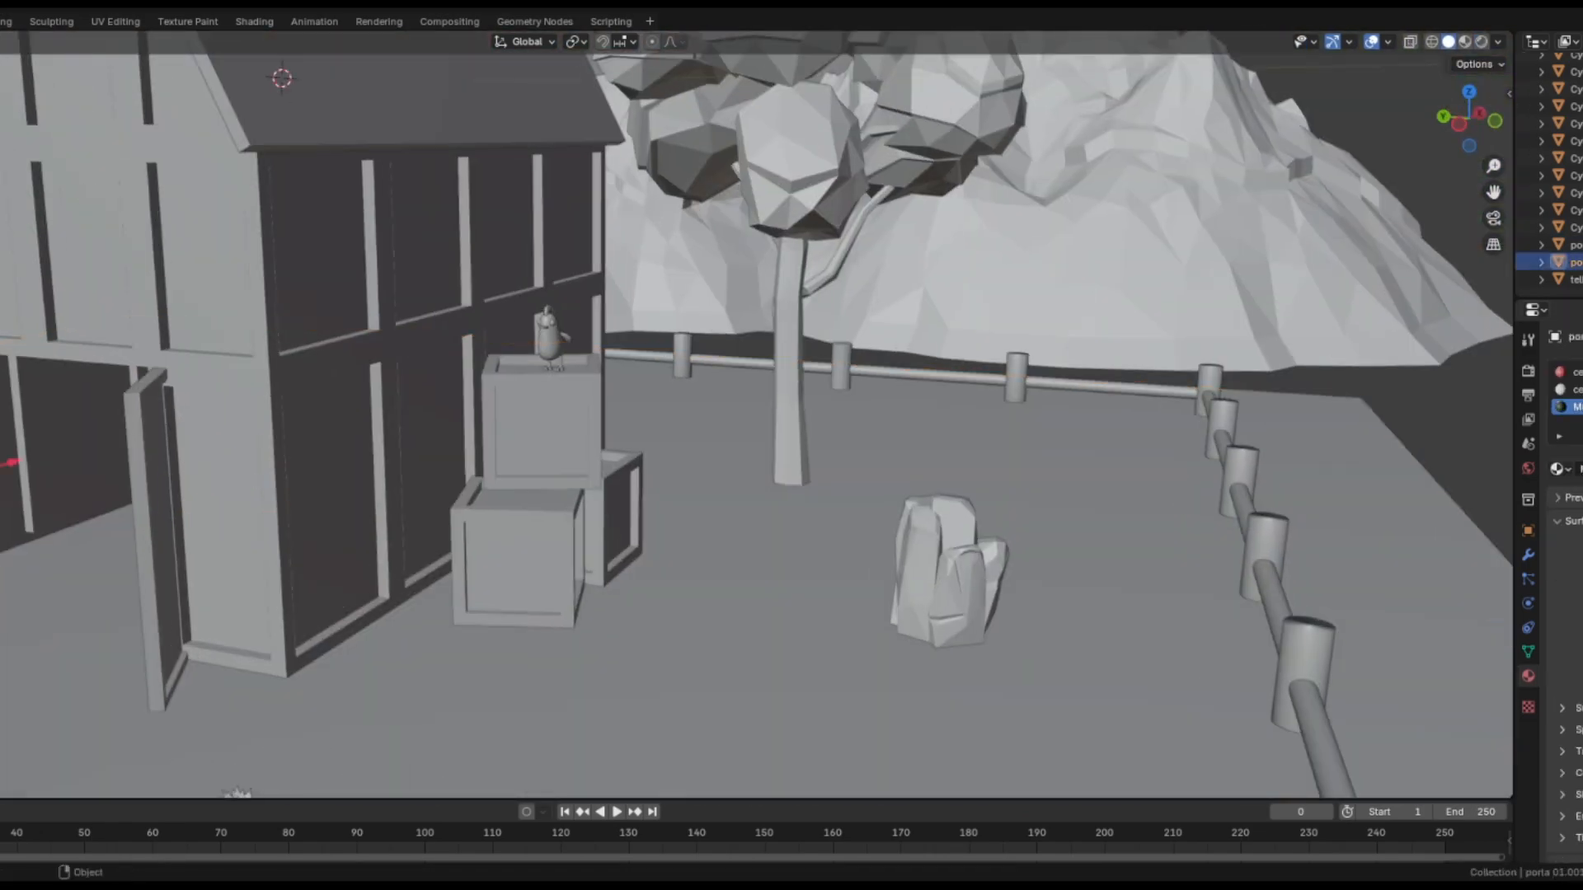
key("shift+a")
key("s")
key("s")
middle_click_drag(197, 569, 170, 617)
left_click(1465, 41)
middle_click_drag(247, 569, 389, 381)
Rotate the plank to 25° about Z, tilt it about Y across the door, and duplicate it for the crossing diagonal
key("n")
middle_click_drag(495, 371, 527, 627)
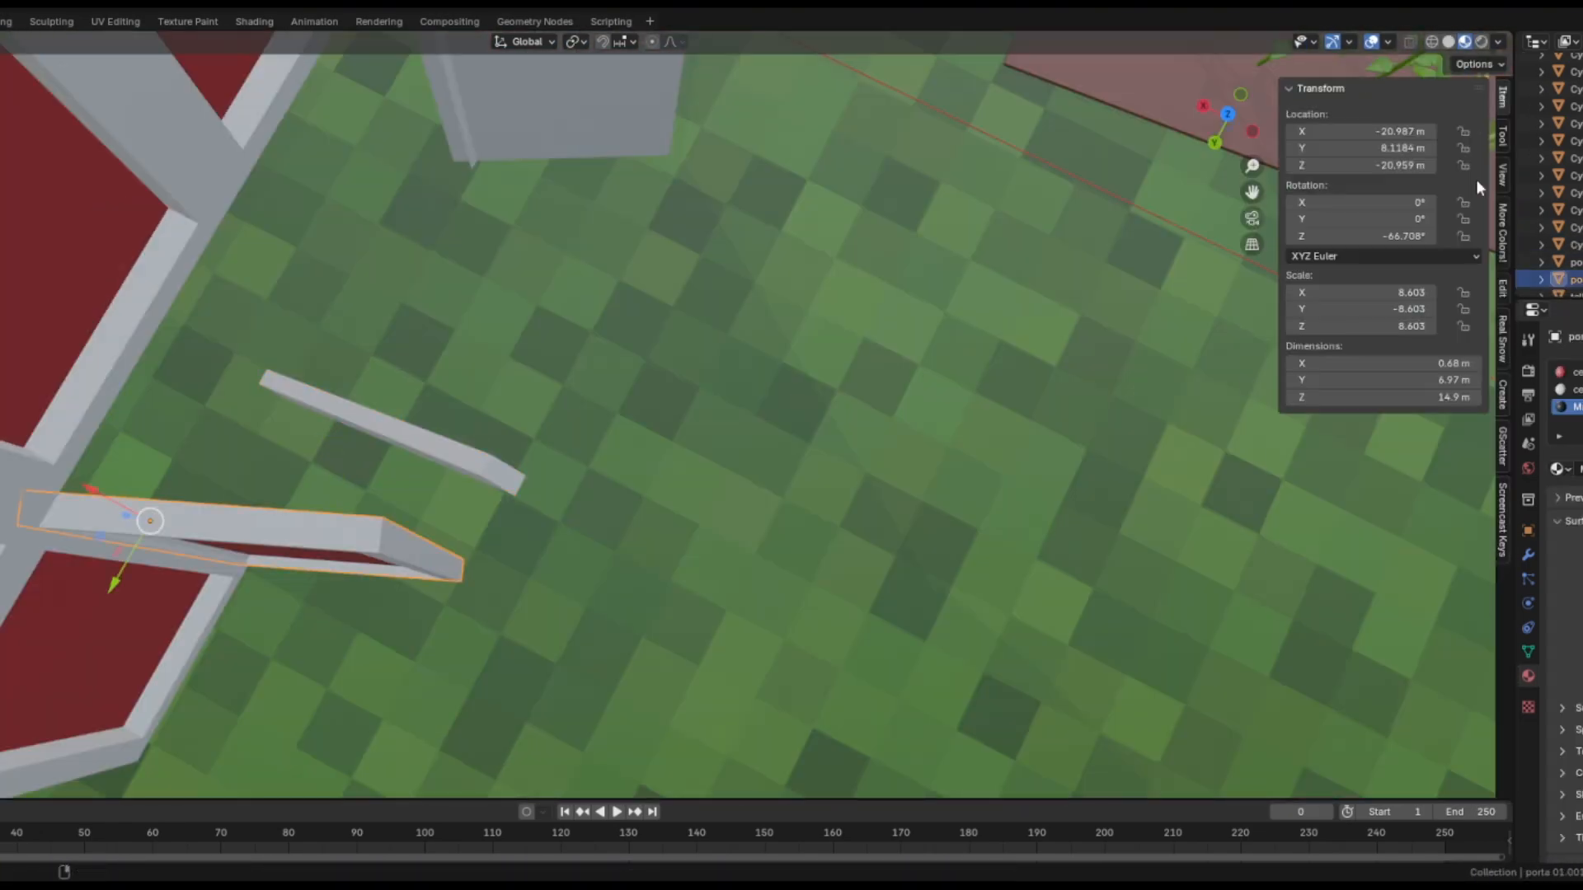
left_click_drag(1361, 237, 1393, 236)
middle_click_drag(528, 627, 495, 371)
left_click_drag(1360, 219, 1336, 219)
key("shift+d")
scroll(791, 412, "down", 5)
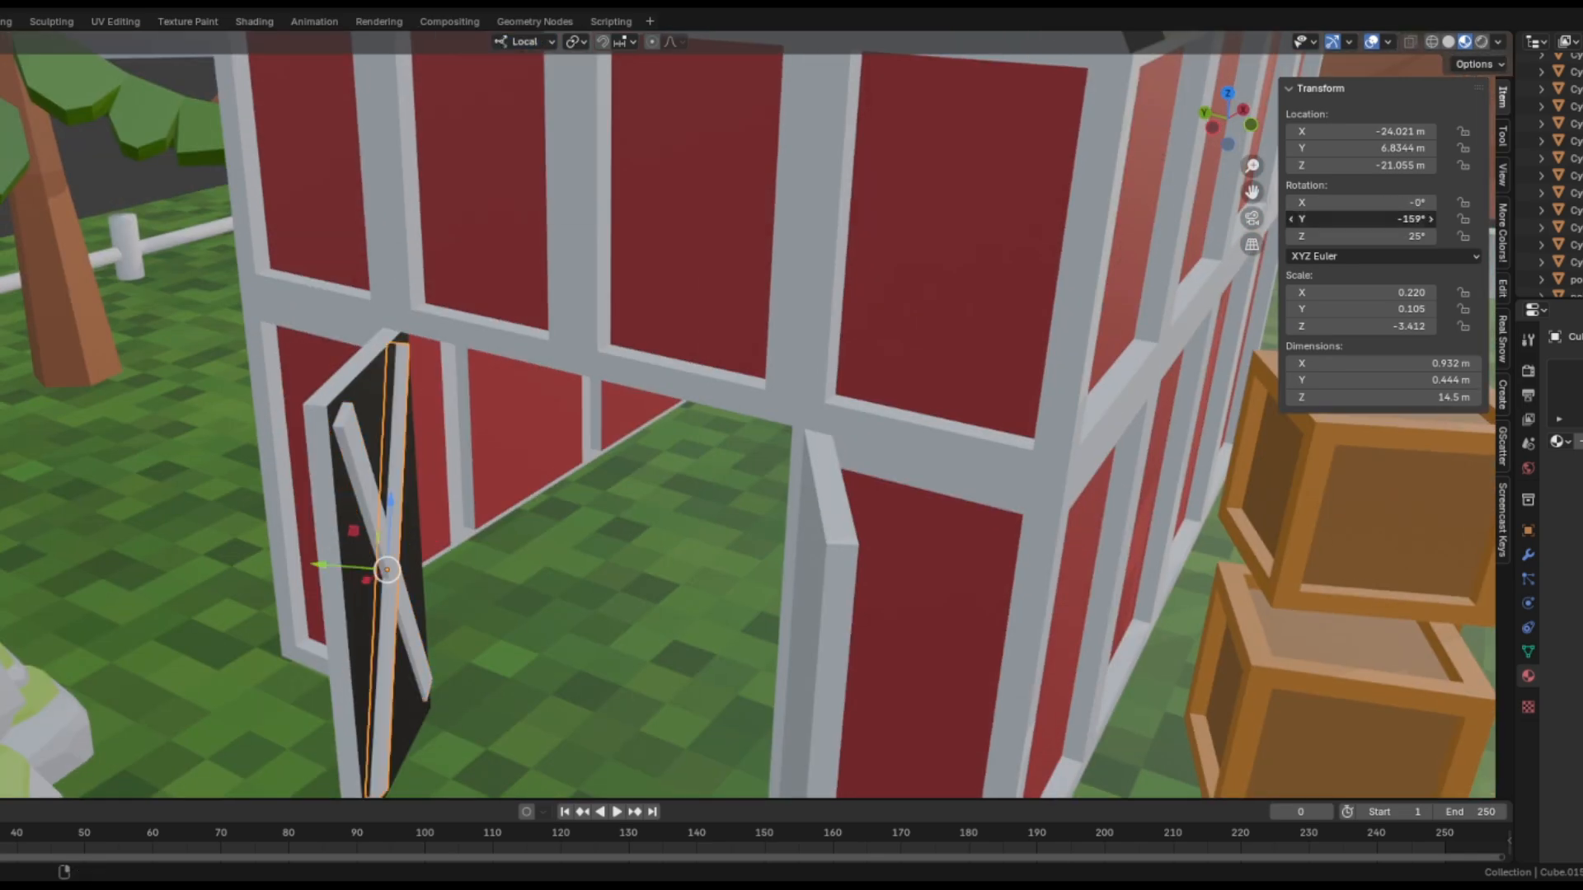